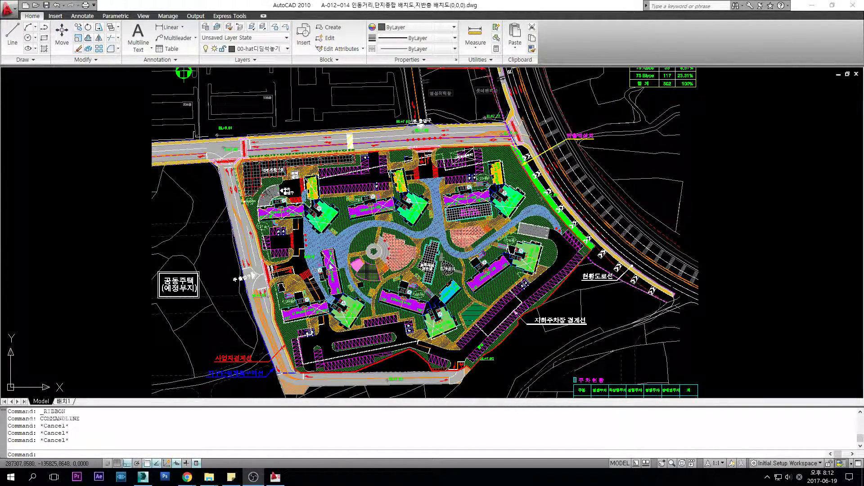
left_click(377, 250)
middle_click_drag(476, 255, 448, 247)
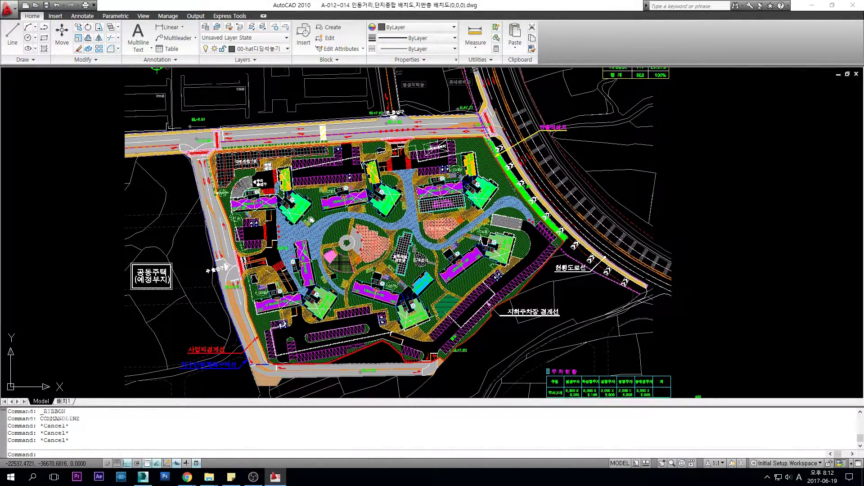
middle_click_drag(313, 221, 299, 214)
middle_click_drag(386, 216, 378, 215)
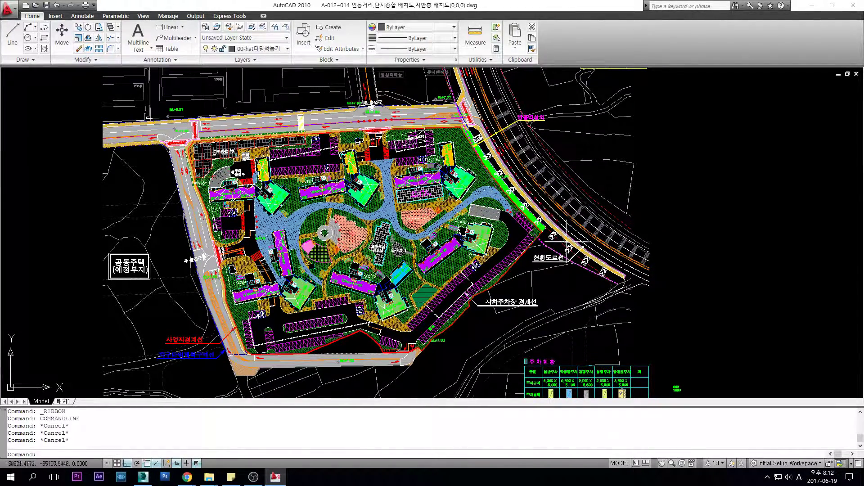
middle_click_drag(367, 356, 368, 352)
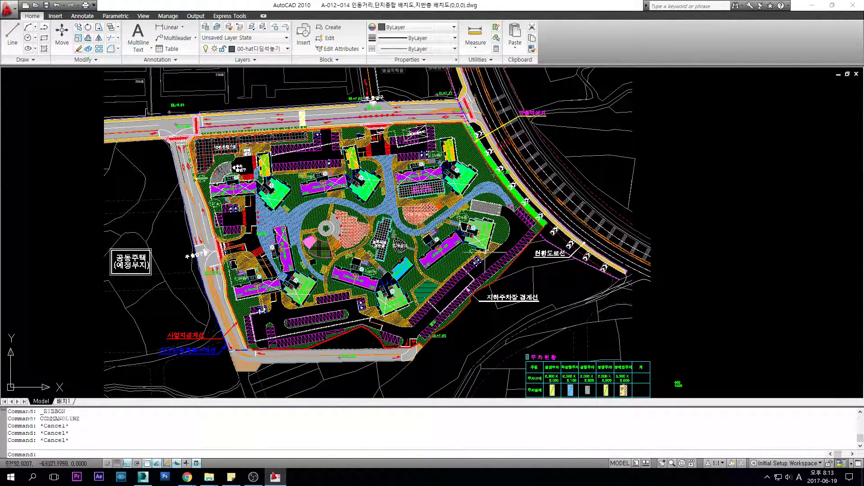
middle_click_drag(476, 255, 476, 252)
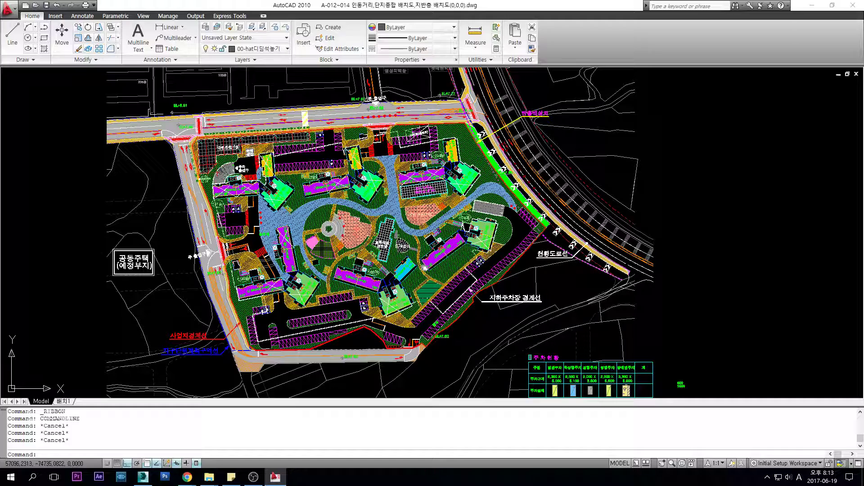
key("Escape")
key("Escape")
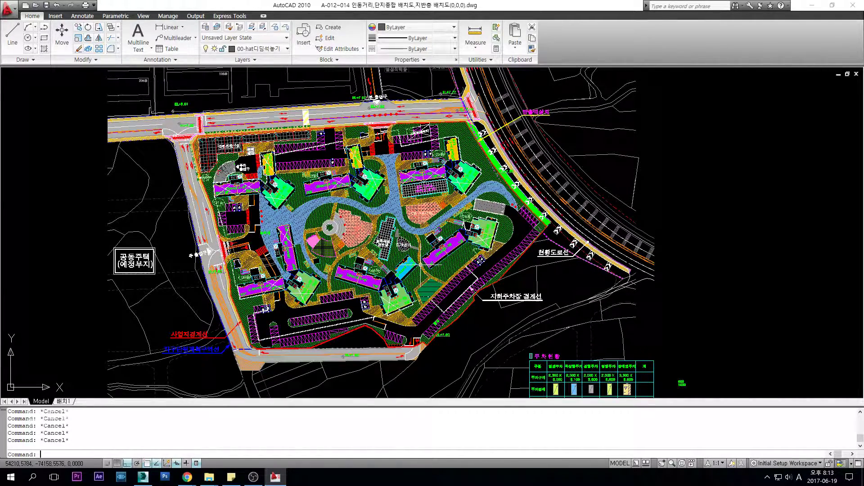
middle_click_drag(428, 264, 430, 269)
scroll(424, 268, "down", 4)
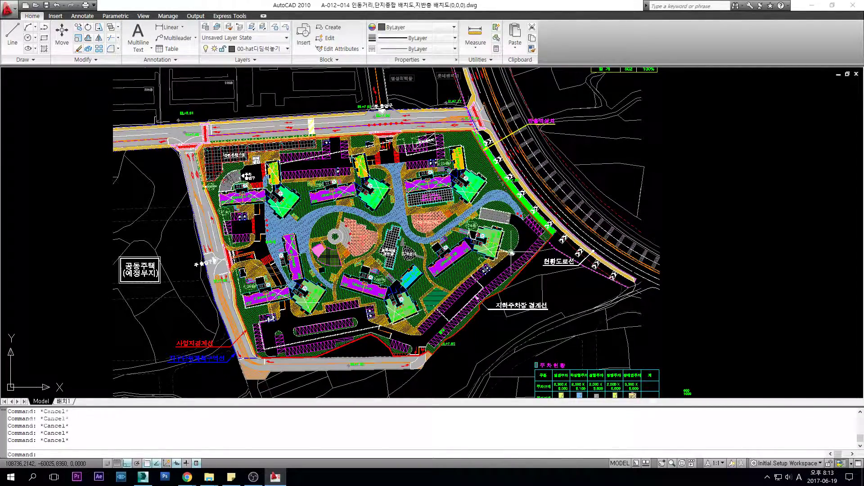
scroll(424, 269, "up", 2)
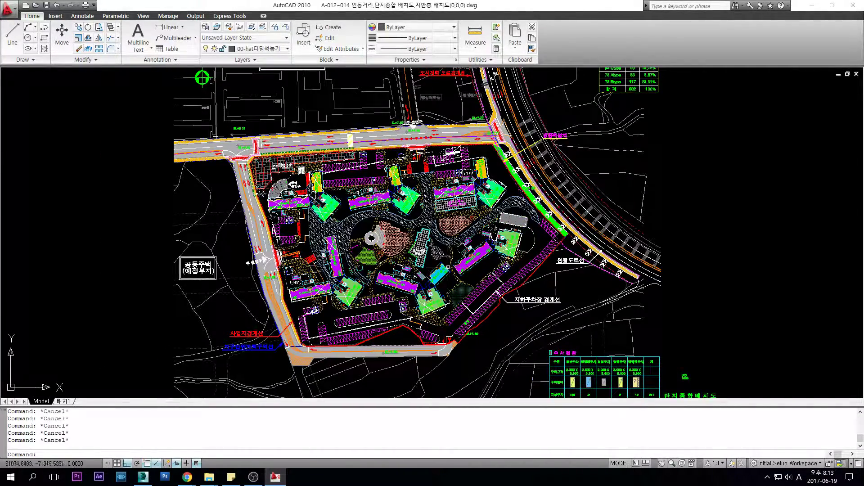
Erase the parking table, small scale text, 단지종합배치도 title and sheet number 012 southeast of the site plan.
middle_click_drag(526, 326, 448, 268)
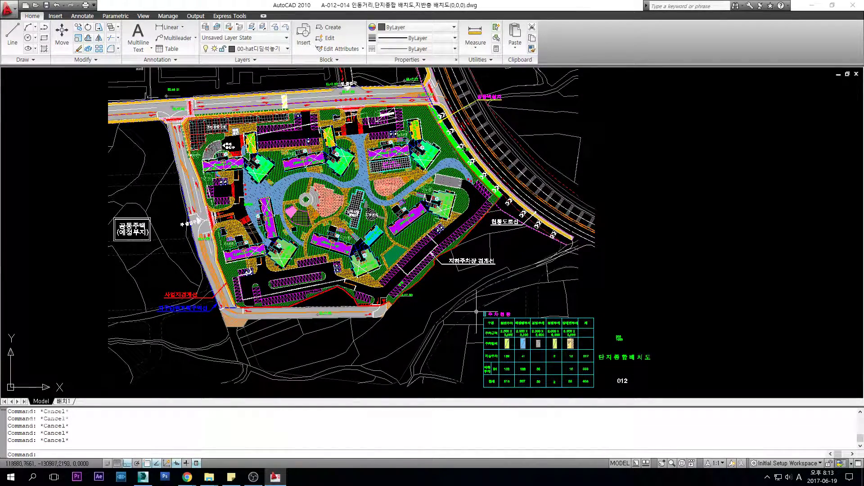
left_click(477, 311)
middle_click_drag(594, 390, 572, 366)
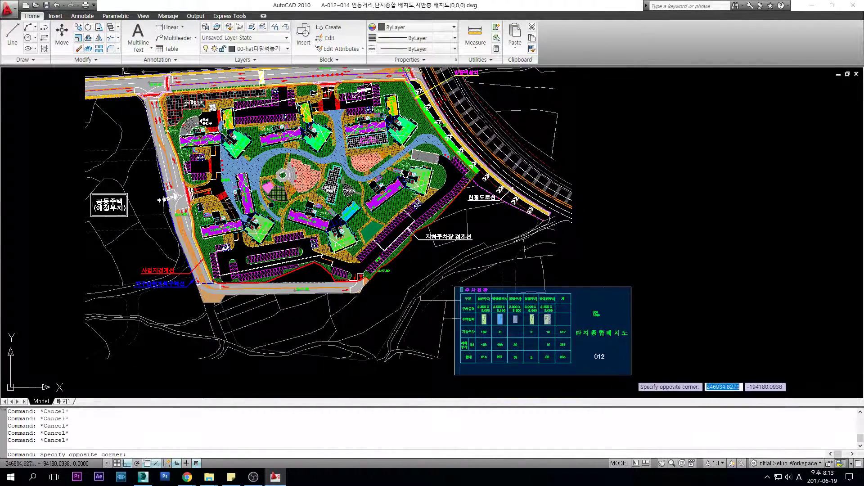
left_click(631, 376)
middle_click_drag(503, 339, 507, 350)
key("Delete")
Erase the unit-type ratio table (구분, 세대수, 비율) northeast of the site plan.
scroll(517, 363, "up", 5)
scroll(461, 322, "down", 2)
scroll(462, 322, "up", 6)
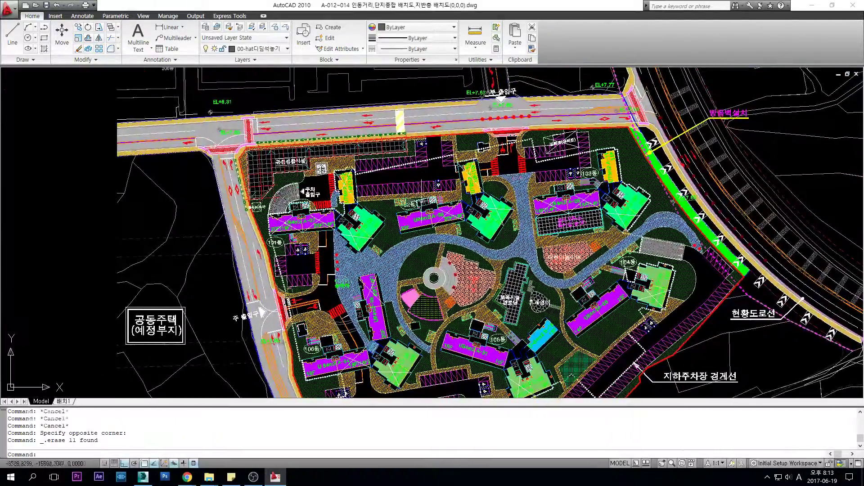
scroll(361, 260, "up", 2)
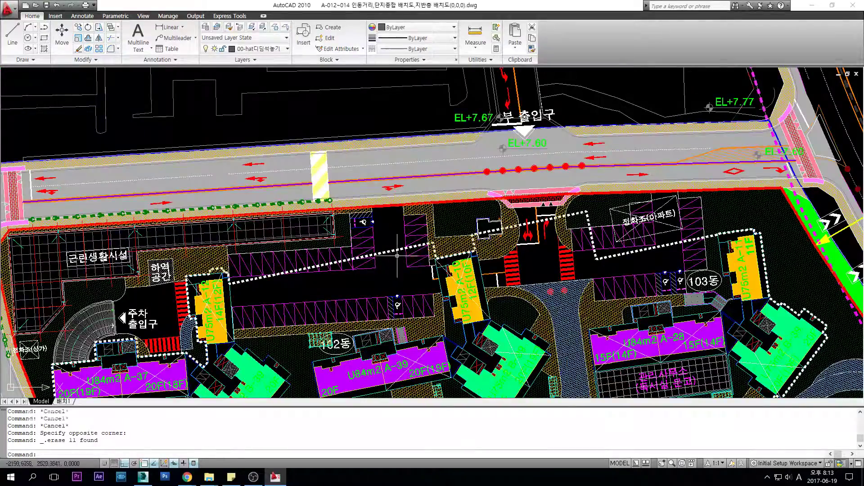
scroll(396, 257, "down", 5)
left_click(608, 140)
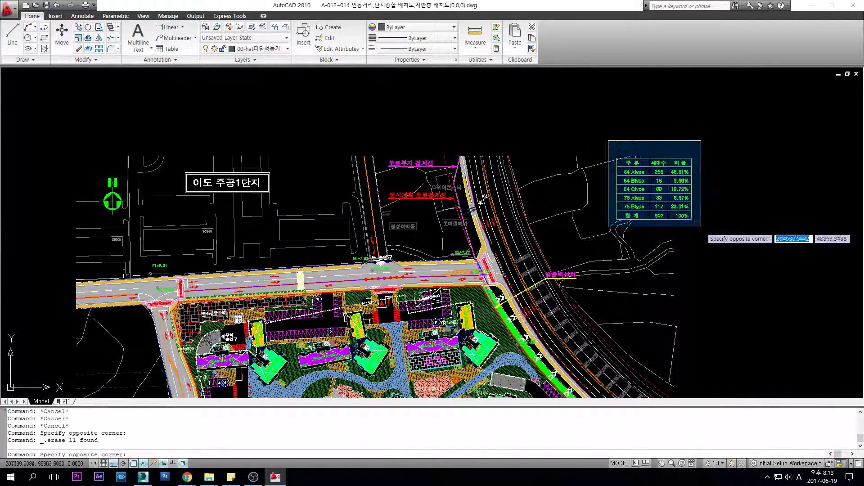
left_click(694, 227)
key("Delete")
Erase the red 도시계획 도로경계선 label and its leader beside the road north of the site.
scroll(420, 220, "up", 4)
left_click(439, 185)
left_click(425, 167)
key("Delete")
left_click(422, 109)
left_click(402, 130)
key("Delete")
Erase the framed 이도 주공1단지 label north of the site.
scroll(396, 135, "down", 2)
middle_click_drag(379, 137, 597, 166)
left_click(309, 148)
left_click(442, 192)
key("Delete")
middle_click_drag(456, 217, 307, 70)
scroll(376, 155, "down", 3)
key("Escape")
key("Escape")
key("Escape")
scroll(416, 265, "up", 1)
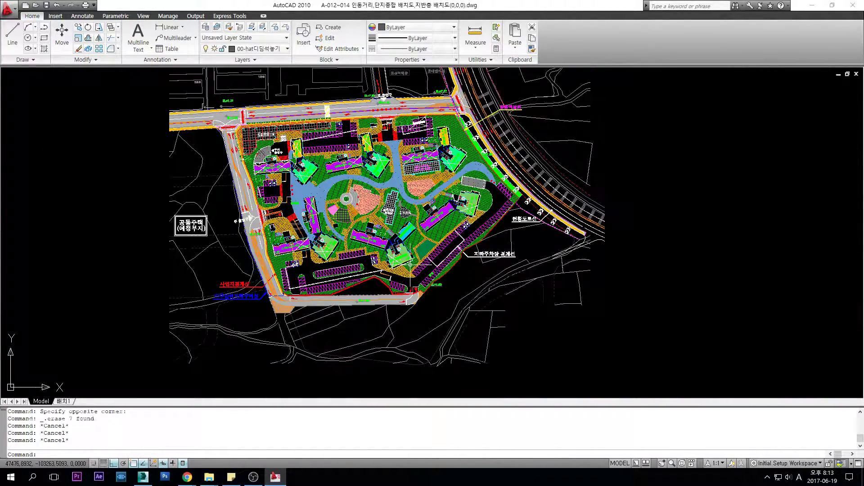
middle_click_drag(411, 265, 416, 280)
left_click(649, 388)
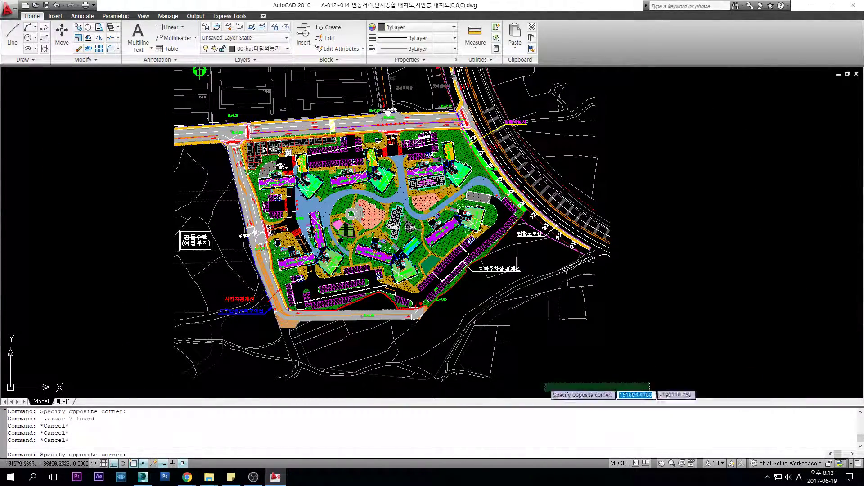
scroll(291, 265, "down", 2)
left_click(171, 92)
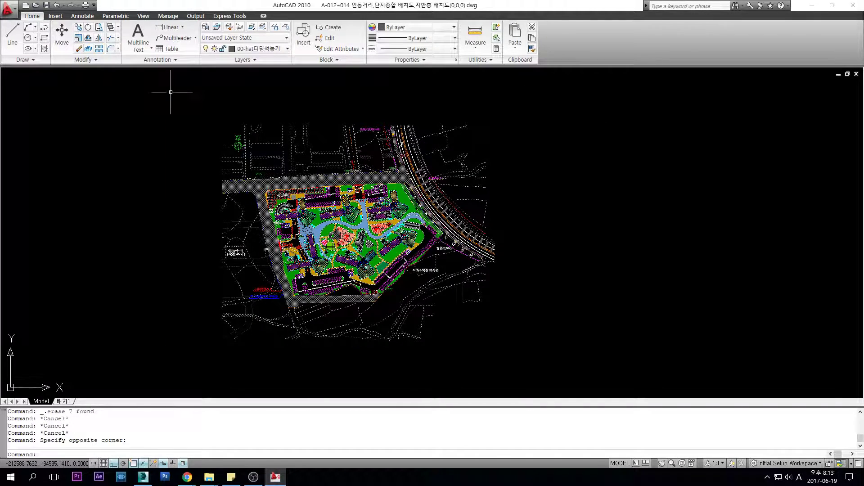
middle_click_drag(171, 92, 181, 107)
left_click(8, 8)
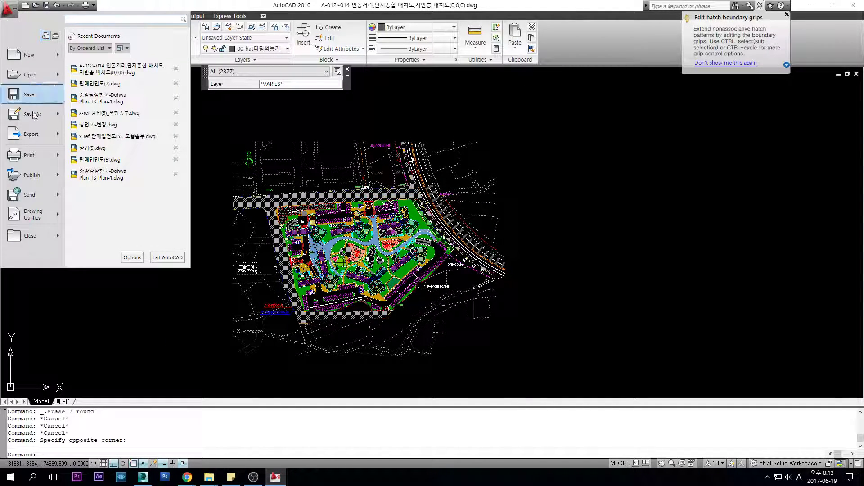
left_click(27, 155)
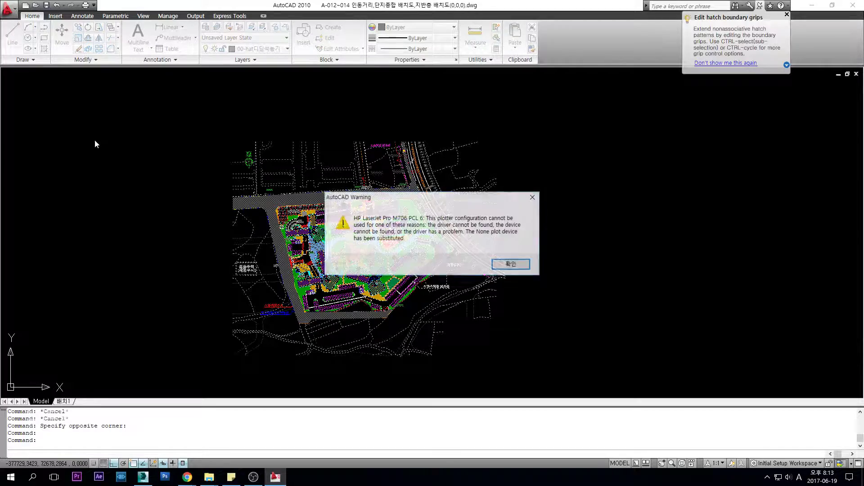
left_click(515, 267)
left_click(537, 115)
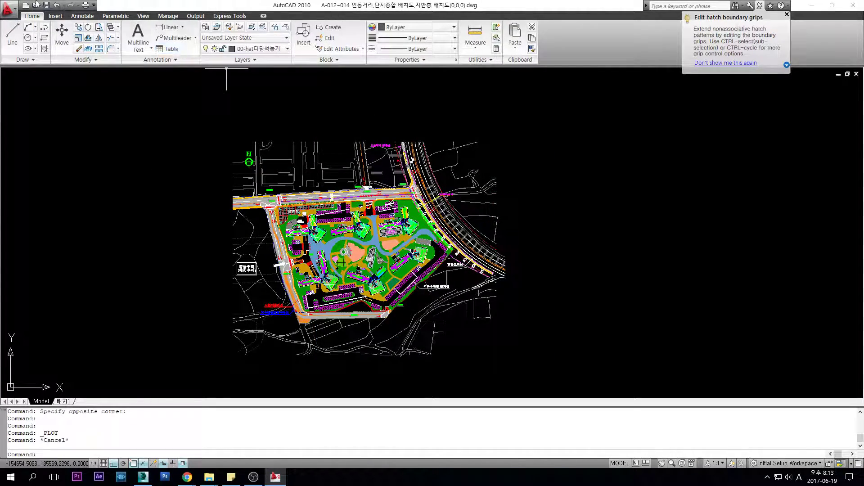
Select the whole site plan and start a data export with the desktop (바탕 화면) as the destination folder.
left_click(561, 372)
left_click(198, 93)
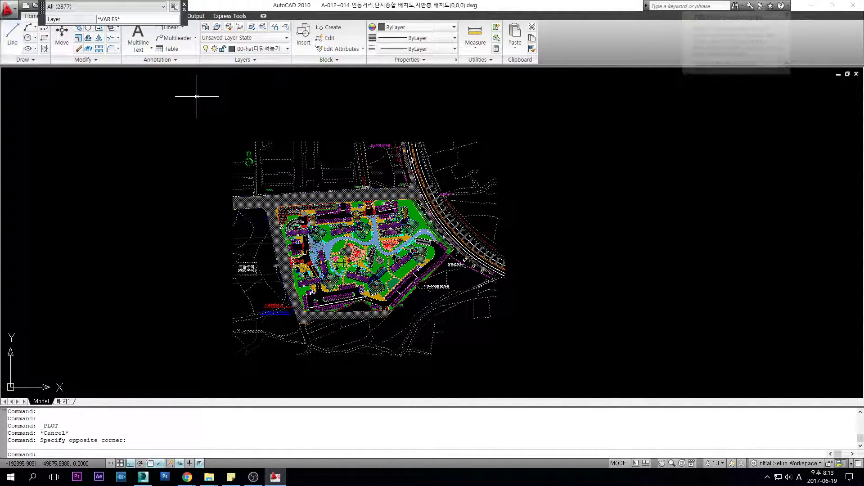
left_click(8, 9)
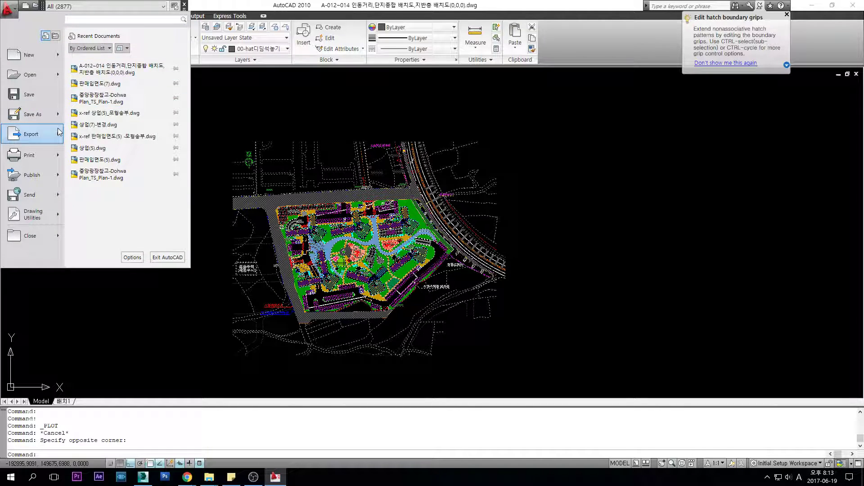
mouse_move(57, 132)
left_click(131, 207)
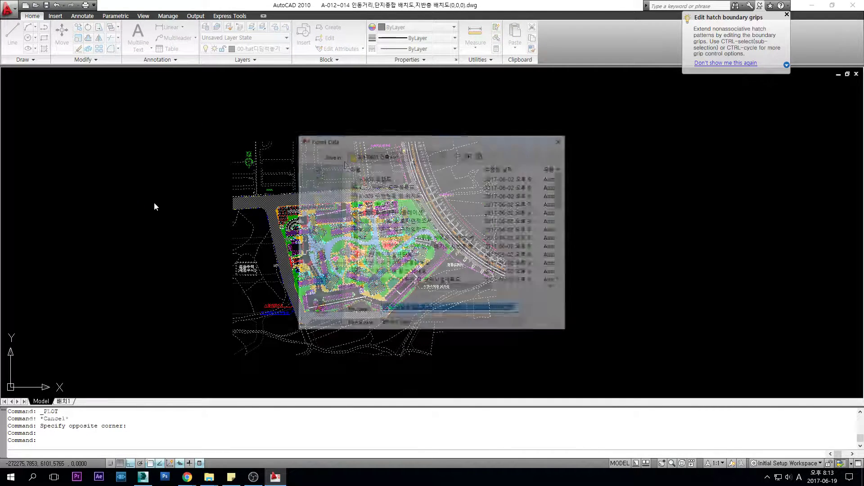
left_click(396, 155)
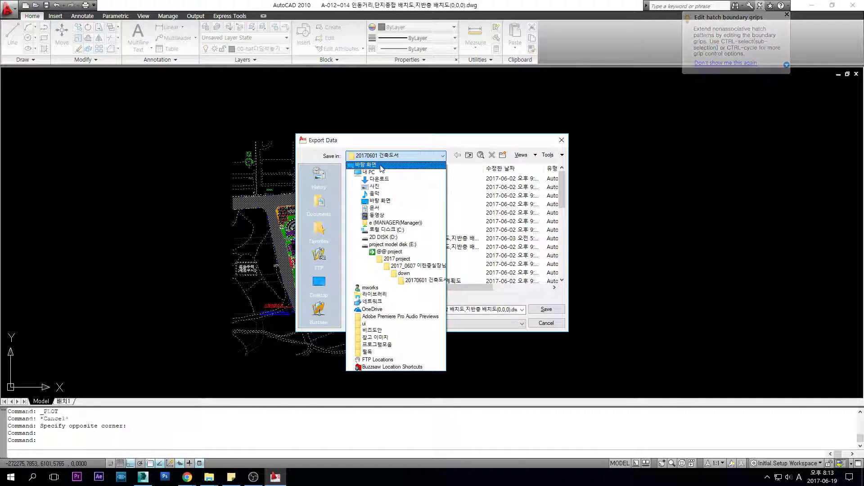
left_click(380, 165)
Save the export as a Block (*.dwg) file named 배치도, with an insertion base point in the empty area southeast of the plan.
left_click(506, 310)
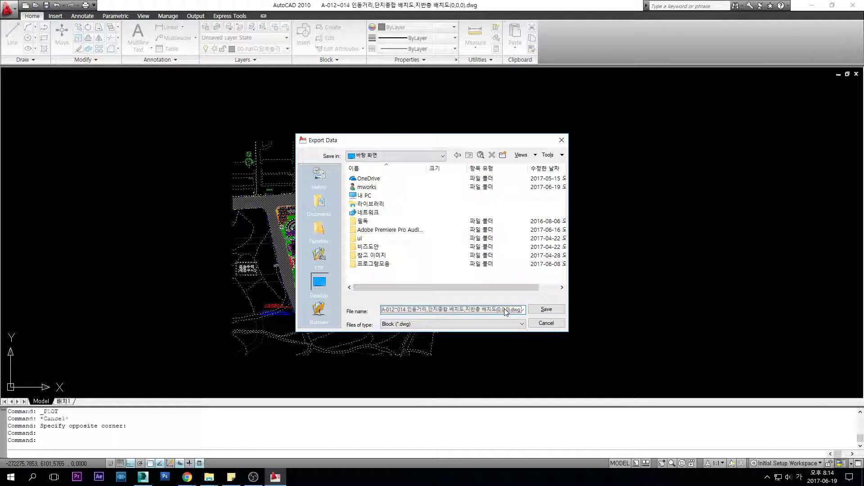
type("배치도")
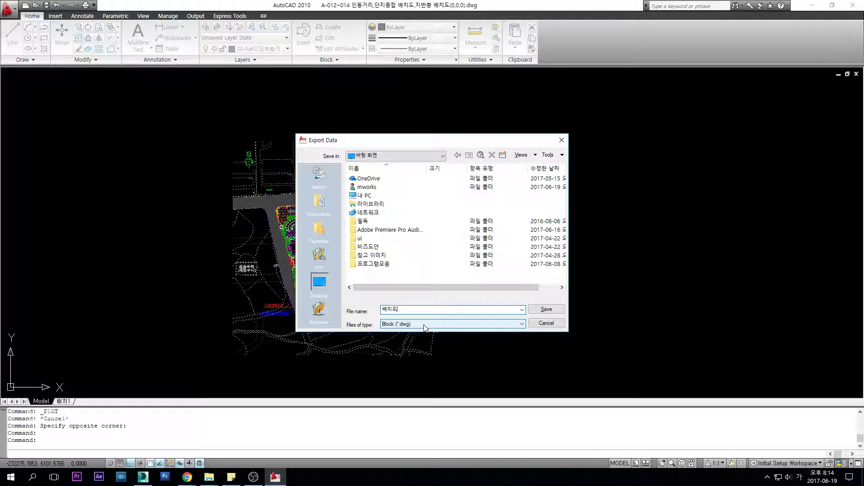
left_click(547, 310)
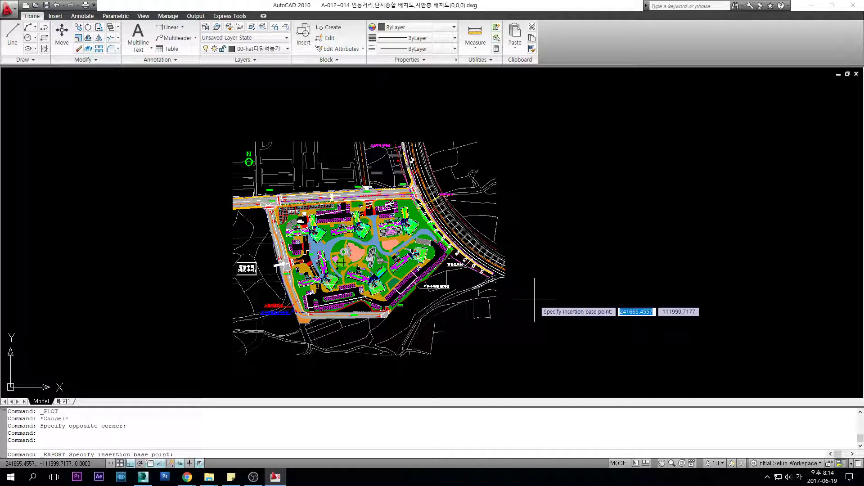
left_click(534, 299)
right_click(351, 320)
Cancel any active command and undo the export operation in the source drawing.
left_click(287, 237)
left_click(312, 236)
key("Escape")
key("Escape")
key("Escape")
middle_click(349, 213)
key("ctrl+z")
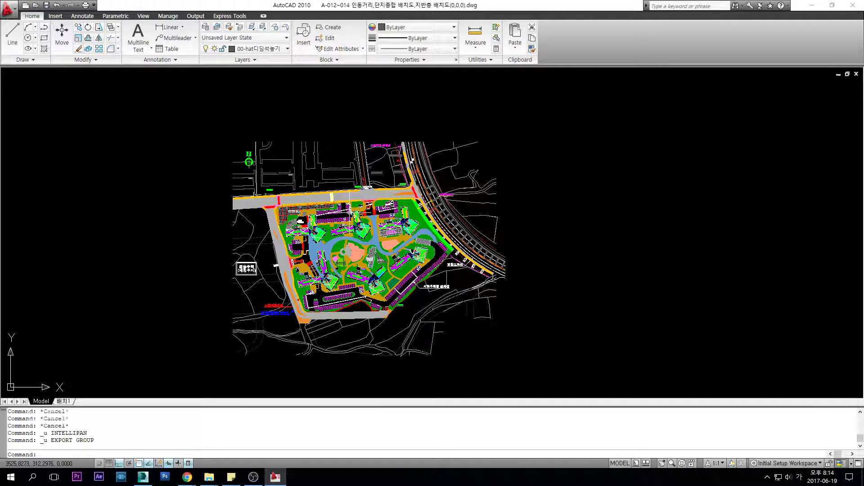
Switch to 3ds Max and import 배치도.dwg from the desktop with Millimeters as incoming file units and Rescale on.
left_click(143, 476)
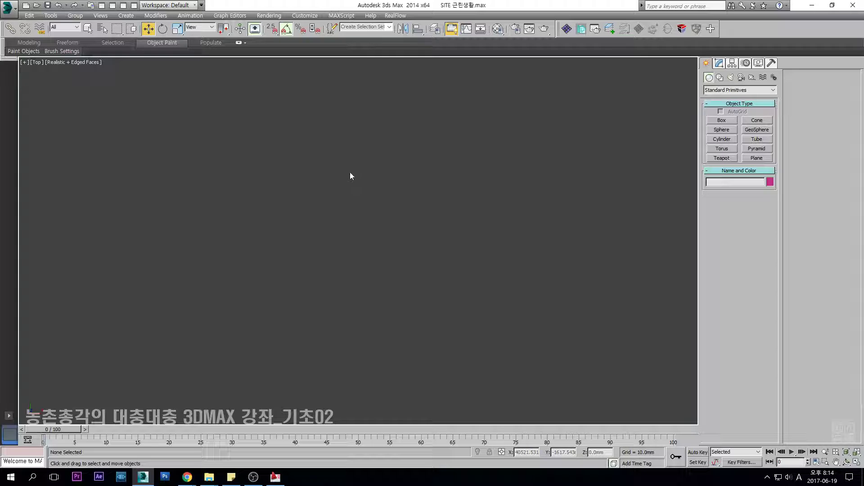
left_click(122, 6)
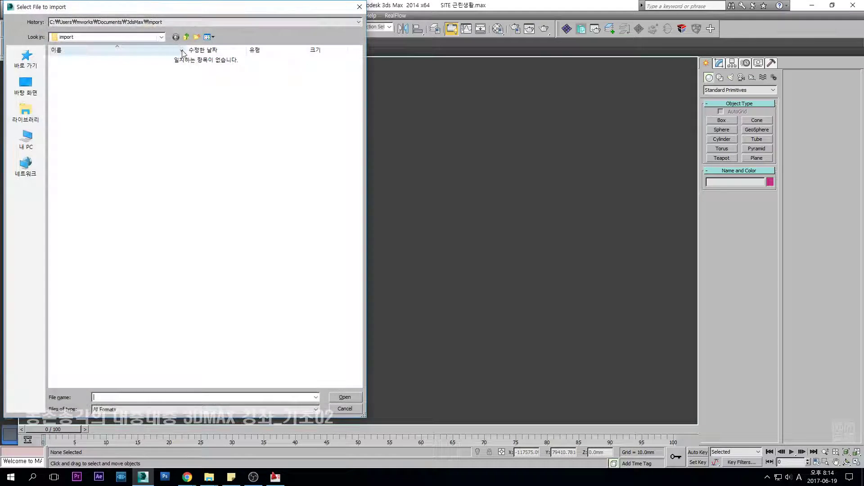
left_click(113, 38)
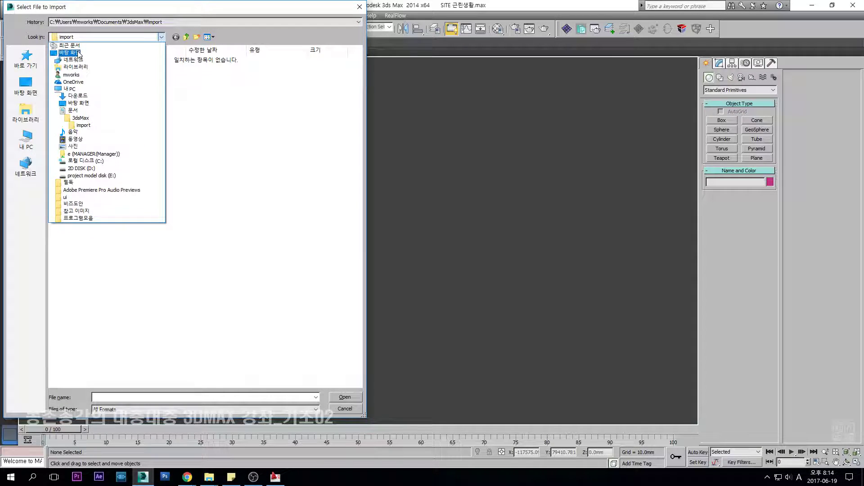
left_click(77, 44)
left_click(200, 174)
left_click(344, 397)
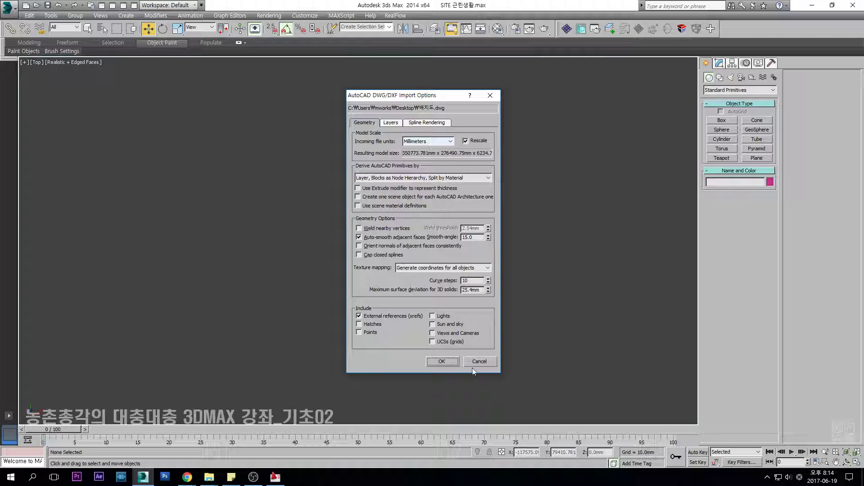
left_click(442, 361)
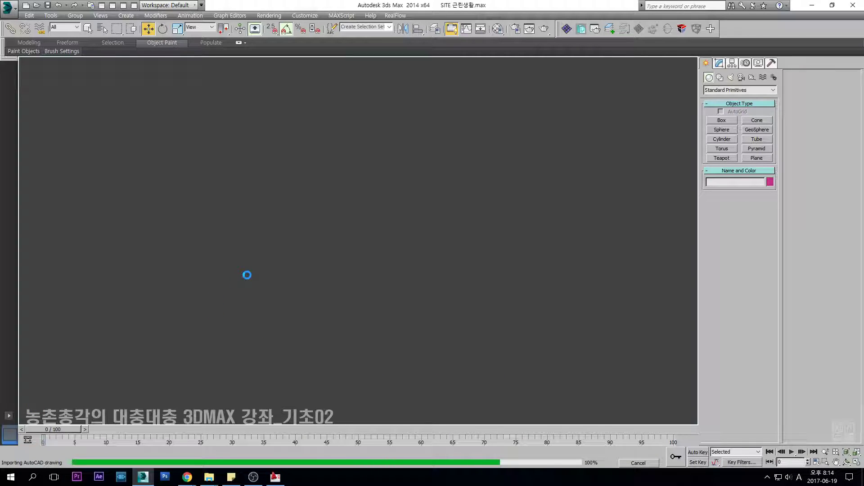
Check the extent of the imported linework, then compare it with the source site plan in AutoCAD.
scroll(380, 244, "down", 3)
left_click_drag(685, 101, 151, 380)
mouse_move(576, 405)
left_mouse_down()
mouse_move(251, 195)
mouse_move(217, 121)
left_mouse_up()
left_click(275, 477)
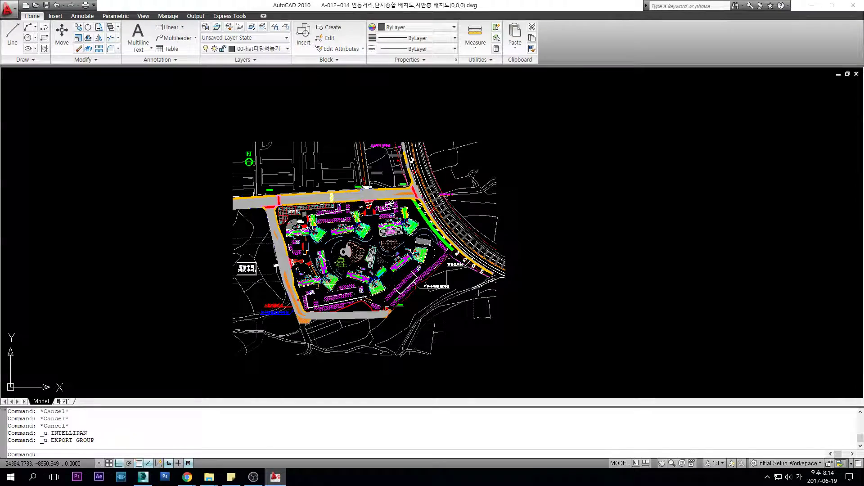
scroll(361, 283, "up", 2)
middle_click_drag(361, 283, 371, 287)
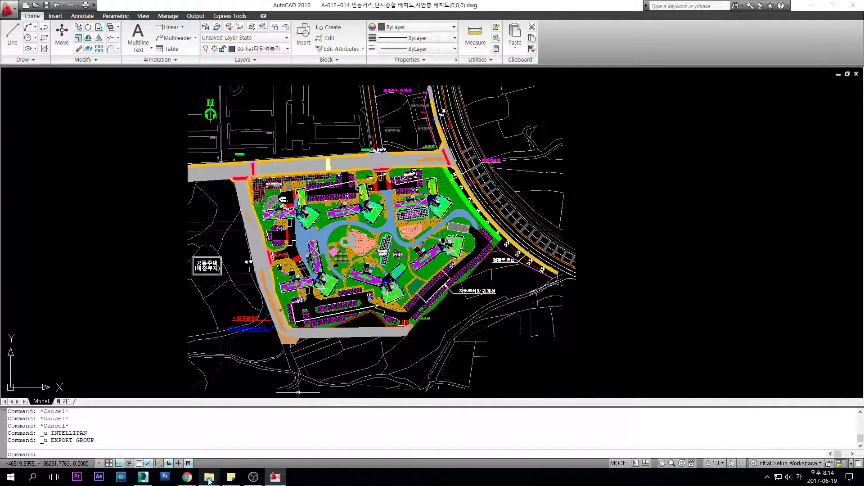
Switch to 3ds Max, select all the imported site plan linework and group it under the name @@@.
left_click(142, 476)
left_click(492, 304)
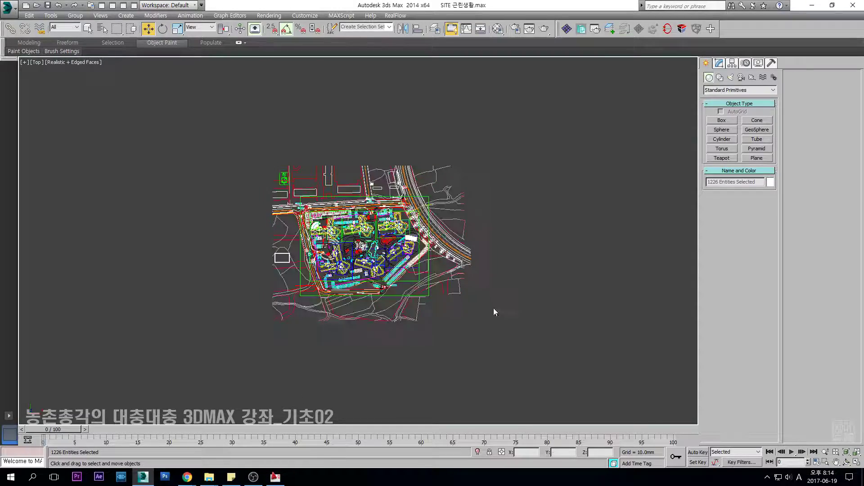
left_click_drag(577, 388, 212, 83)
key("ctrl+g")
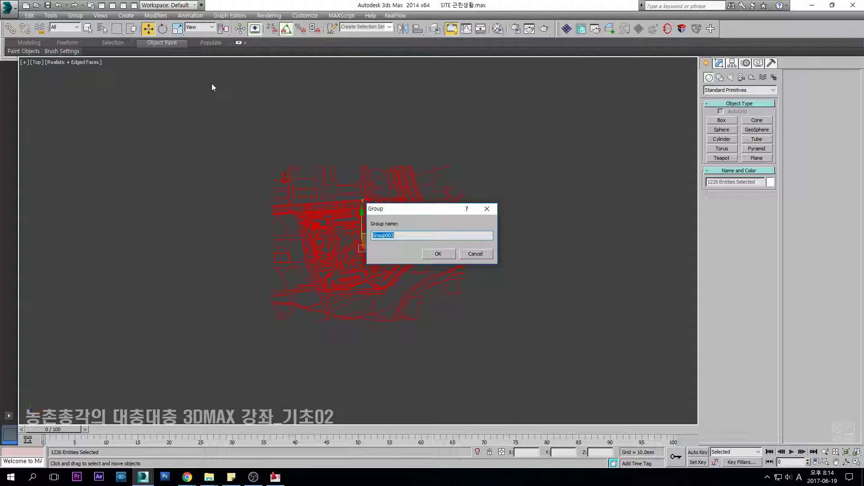
type("##")
type("@")
left_click(438, 254)
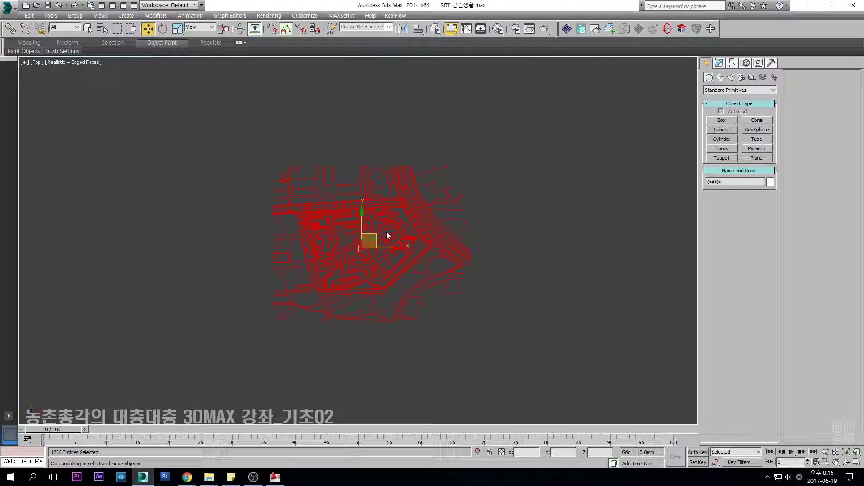
Hide the grouped linework to check for leftover objects, then bring it back and fit the plan in the Top view.
right_click(386, 232)
left_click(428, 207)
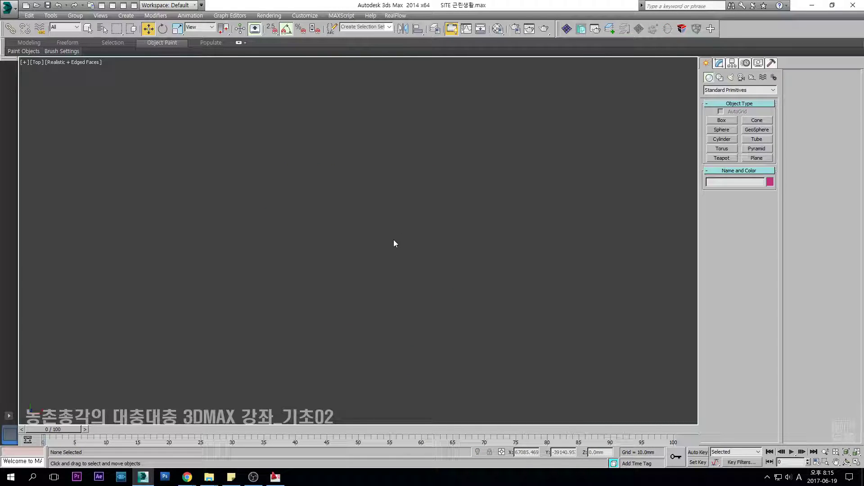
key("ctrl+z")
key("ctrl+y")
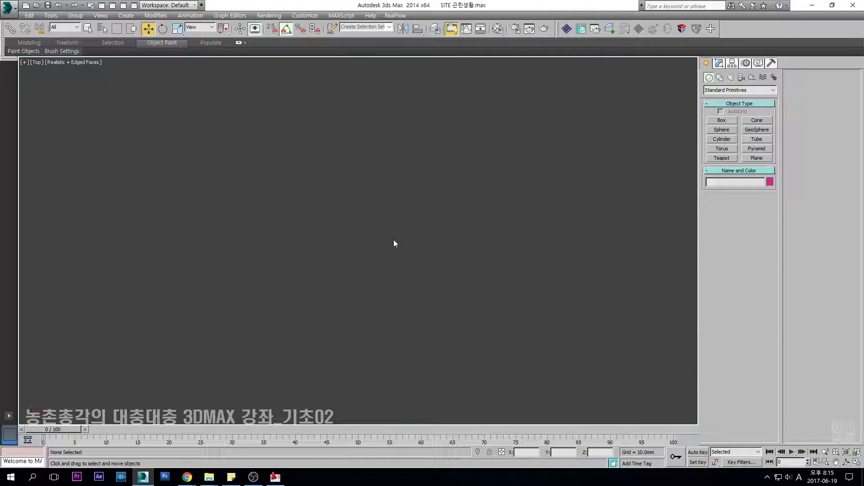
key("5")
left_click(364, 162)
double_click(364, 162)
key("z")
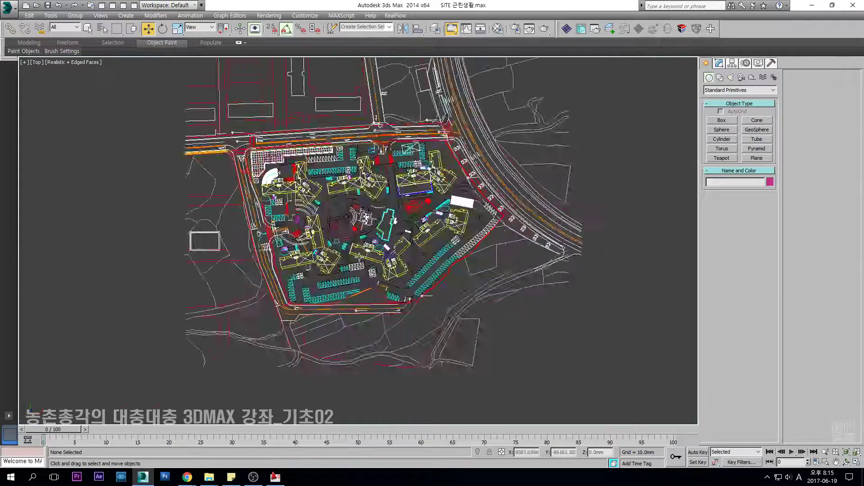
left_click(354, 230)
scroll(357, 228, "down", 3)
left_click(562, 189)
scroll(392, 173, "up", 3)
scroll(373, 223, "down", 3)
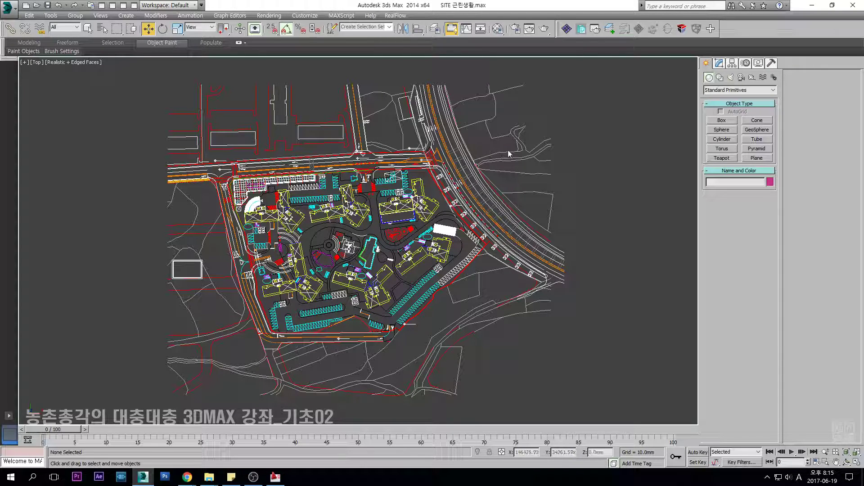
middle_click_drag(603, 173, 603, 171)
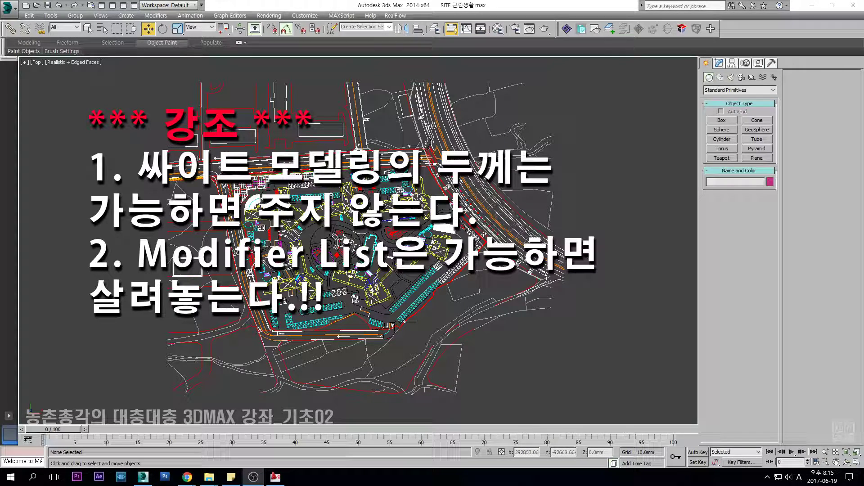
middle_click_drag(454, 221, 455, 221)
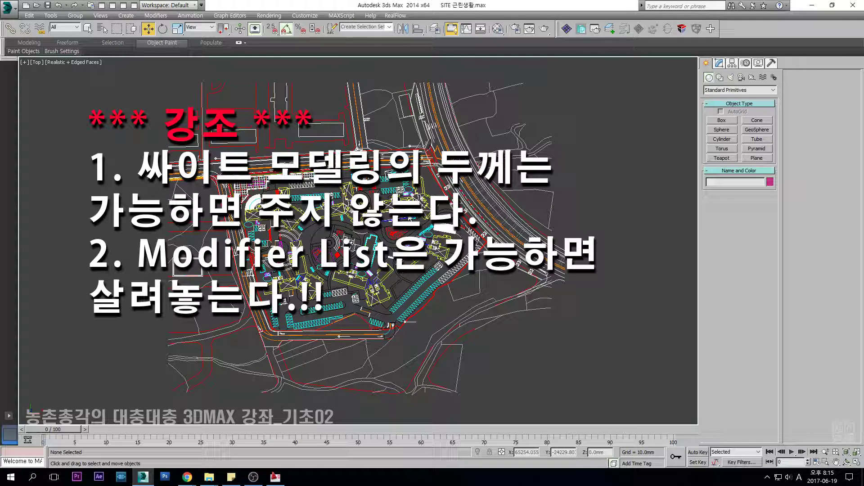
middle_click_drag(446, 226, 420, 233)
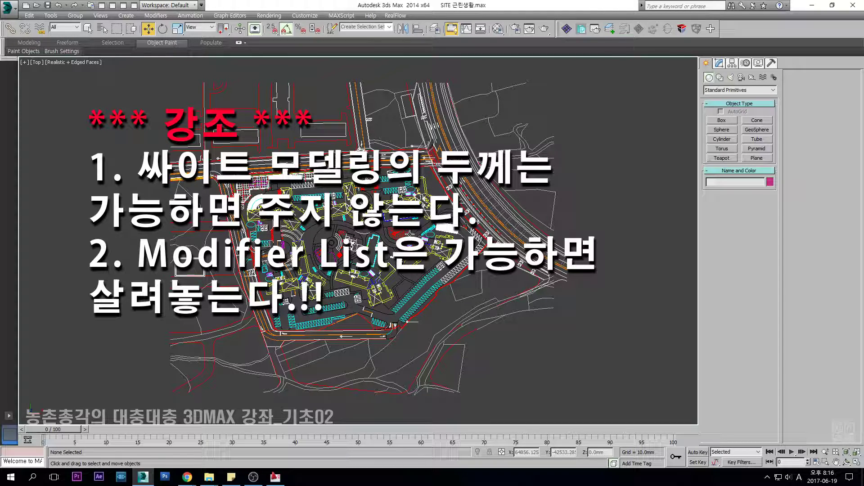
middle_click_drag(333, 237, 337, 237)
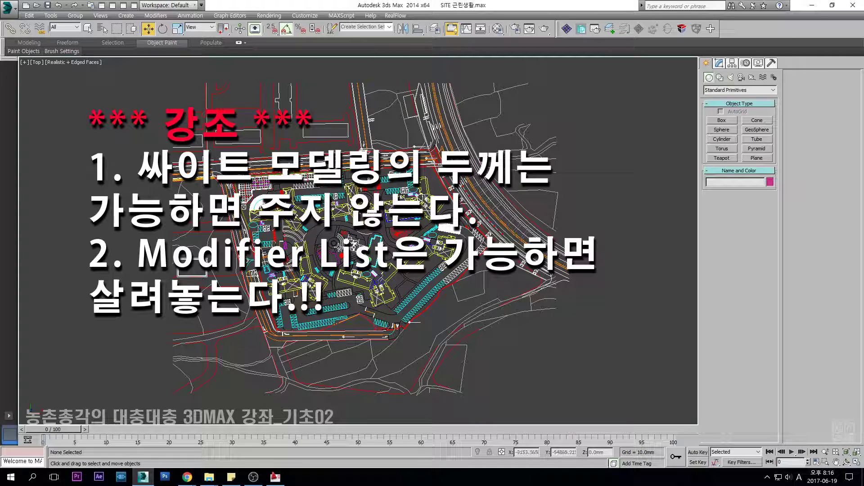
middle_click_drag(362, 245, 361, 244)
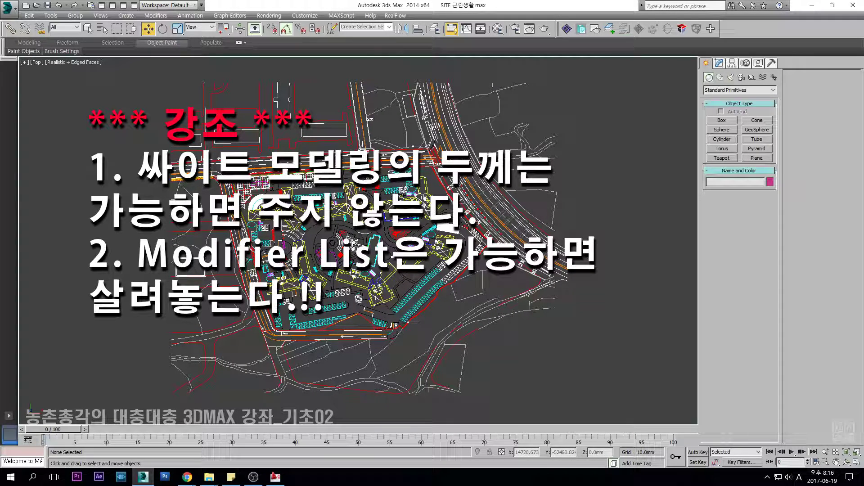
Select and deselect the site plan group at several spots to check that it behaves as one object.
left_click(356, 245)
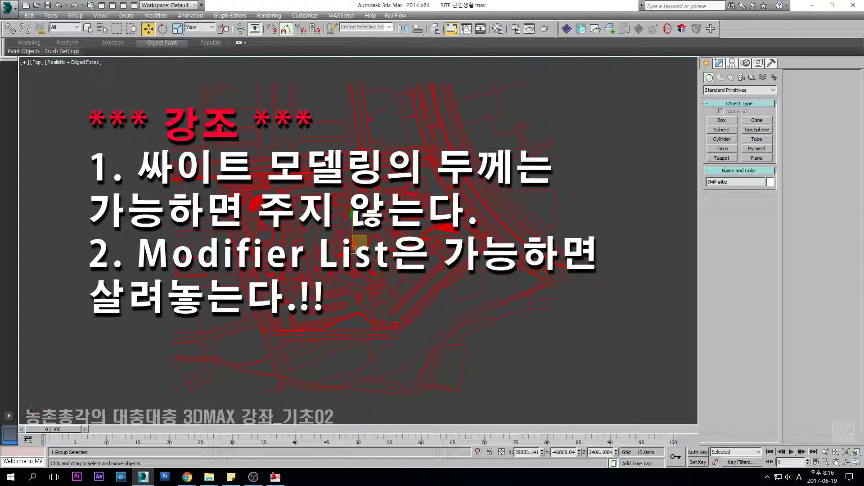
left_click(604, 211)
scroll(493, 219, "up", 4)
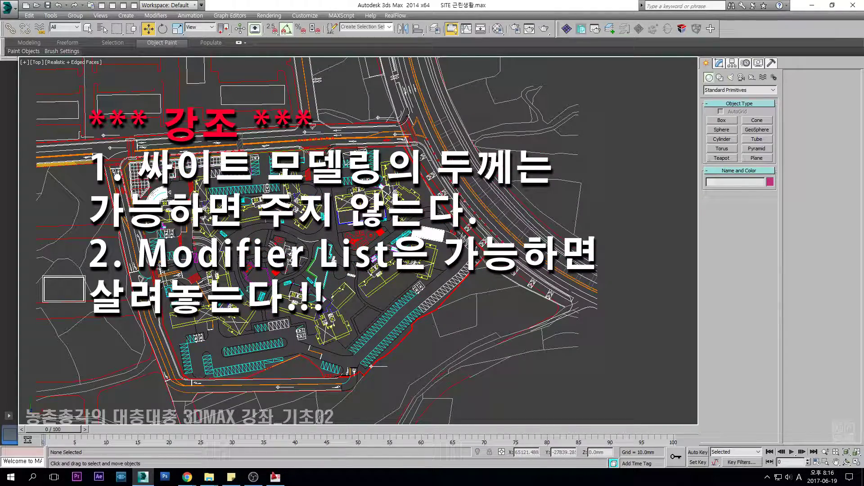
left_click(495, 215)
scroll(496, 216, "down", 3)
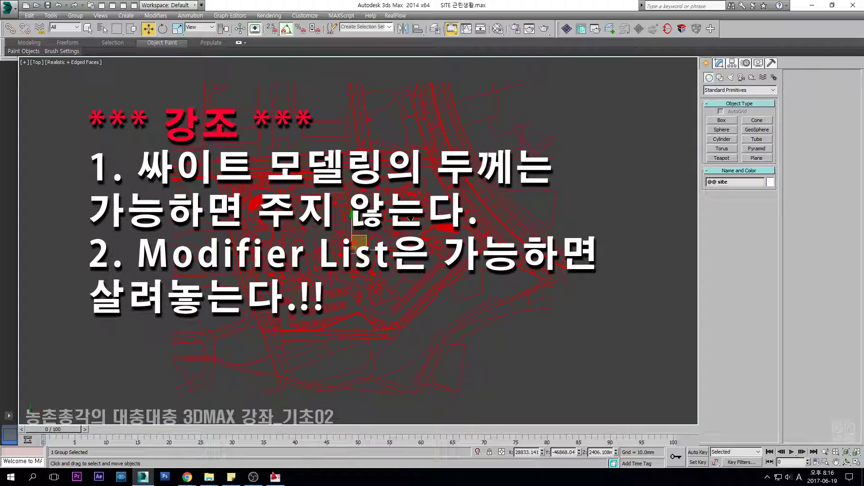
left_click(625, 199)
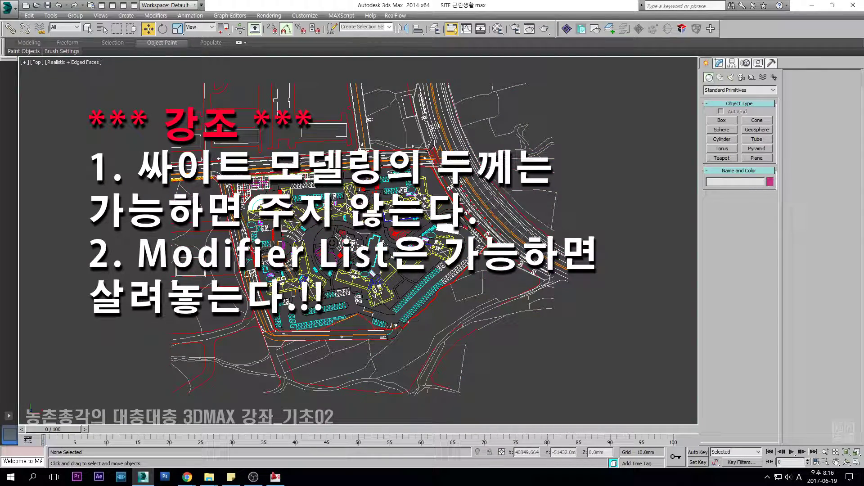
left_click(370, 243)
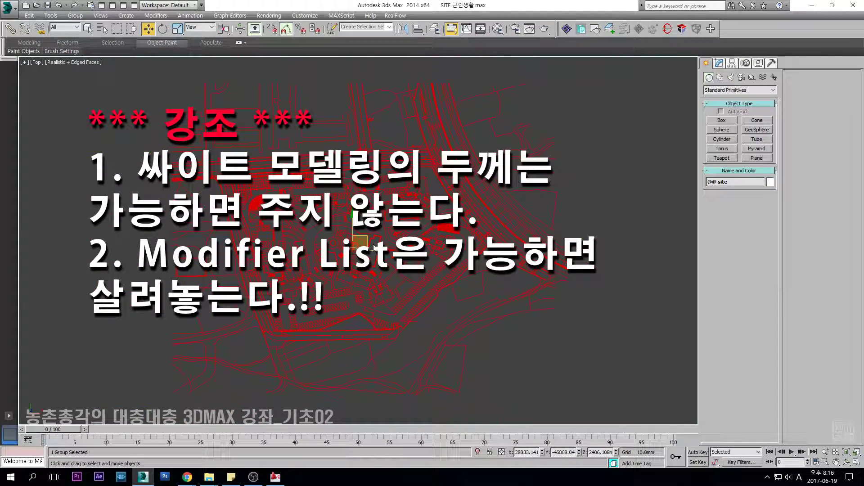
left_click(598, 194)
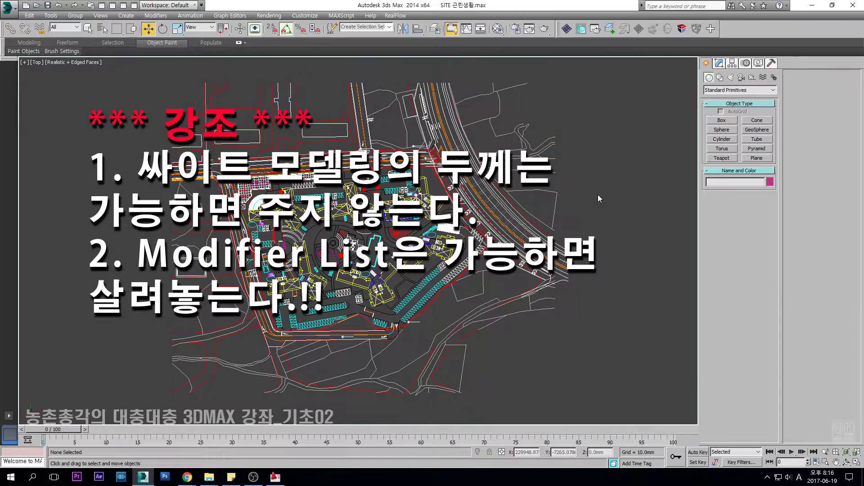
left_click_drag(627, 215, 467, 251)
left_click(609, 233)
Try freezing the grouped site plan, then undo the freeze.
middle_click_drag(385, 263, 389, 262)
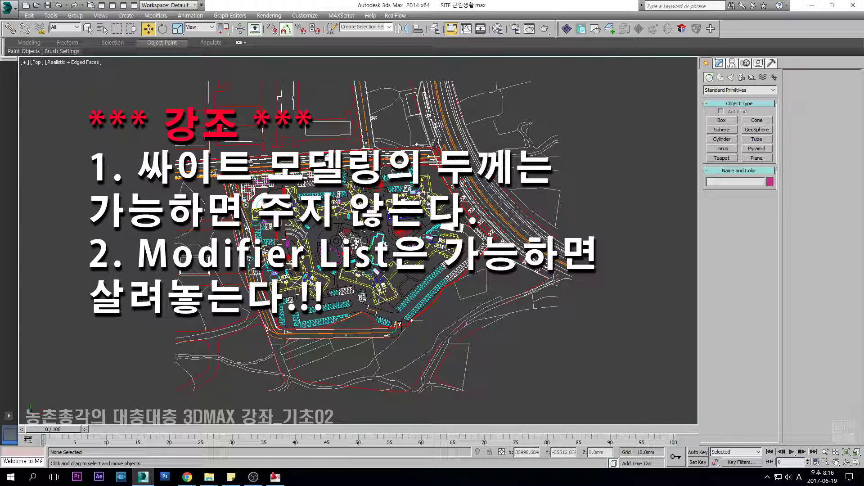
middle_click_drag(383, 225, 382, 228)
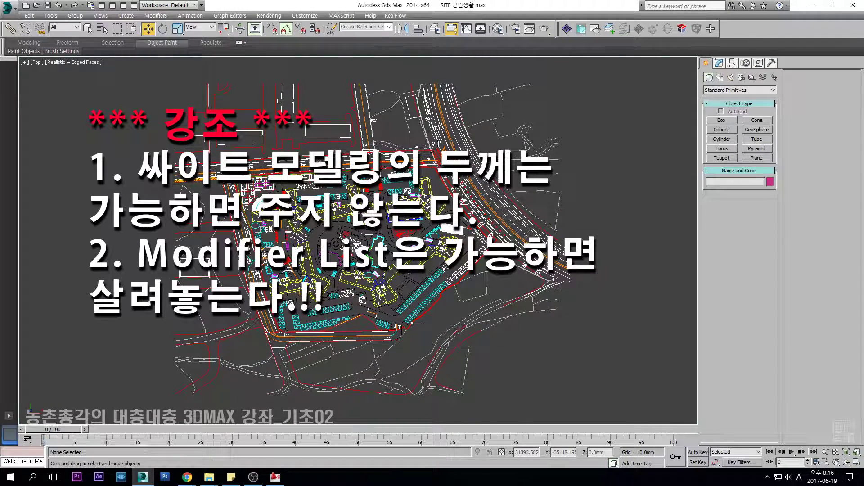
left_click(570, 220)
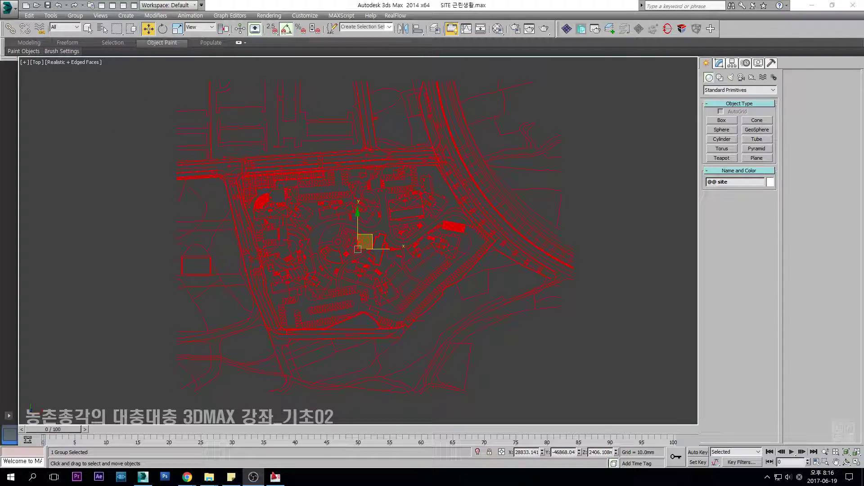
left_click(602, 231)
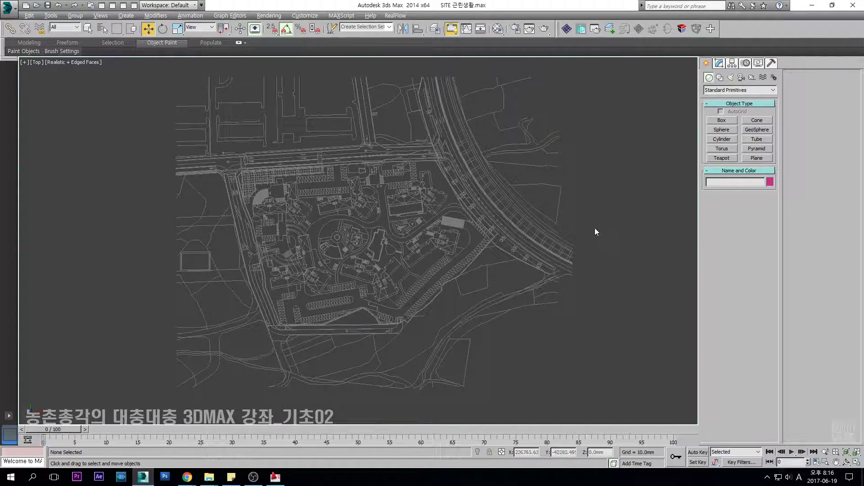
middle_click_drag(602, 232, 589, 237)
key("ctrl+z")
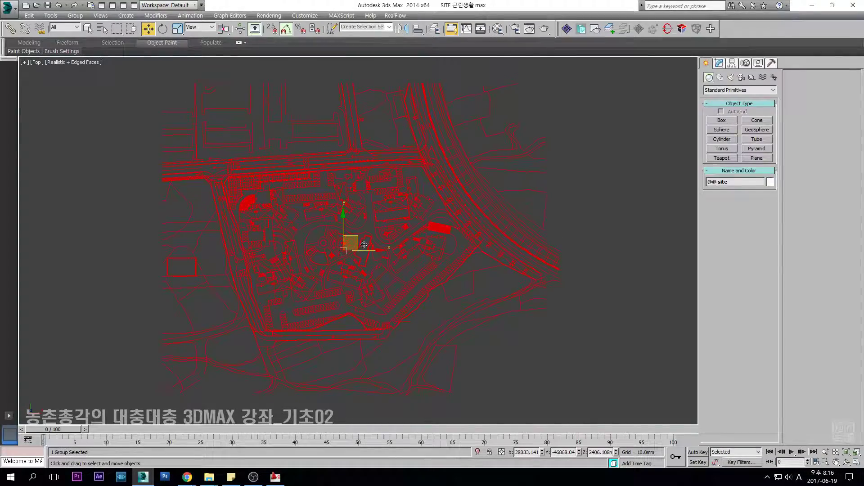
Select the Layer:_min spline around the southern parking area and switch it to Segment sub-object editing.
left_click(625, 226)
scroll(270, 286, "up", 4)
scroll(289, 299, "up", 3)
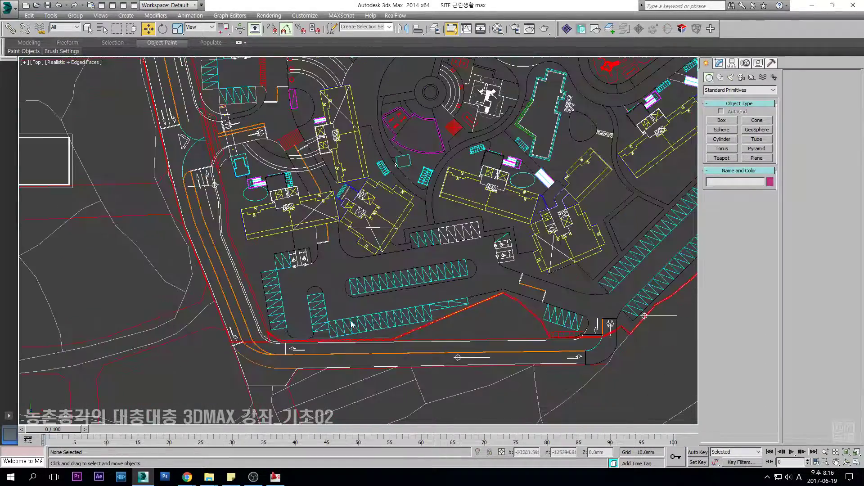
left_click(410, 333)
left_click(448, 324)
scroll(481, 302, "up", 3)
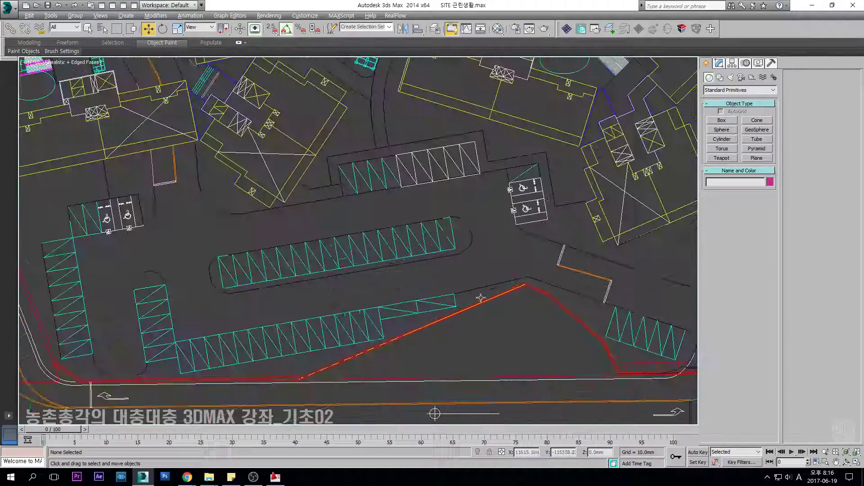
left_click(480, 290)
middle_click_drag(486, 287, 423, 288)
key("2")
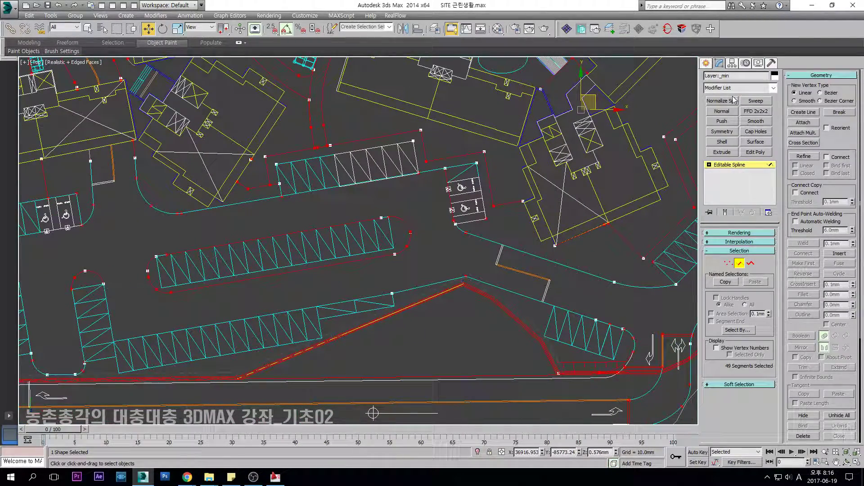
left_click(472, 237)
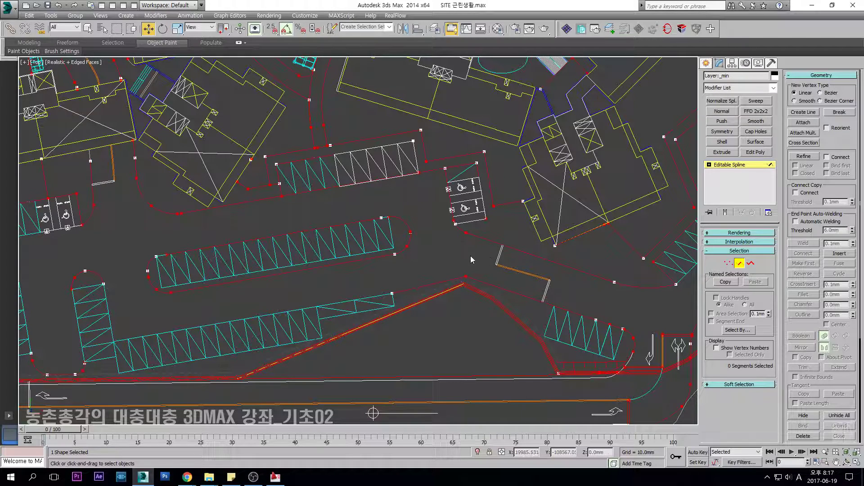
left_click(729, 165)
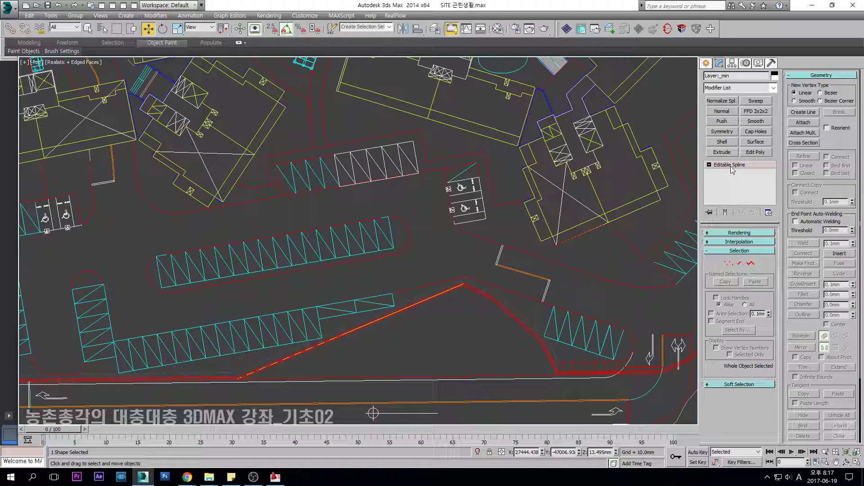
left_click(740, 263)
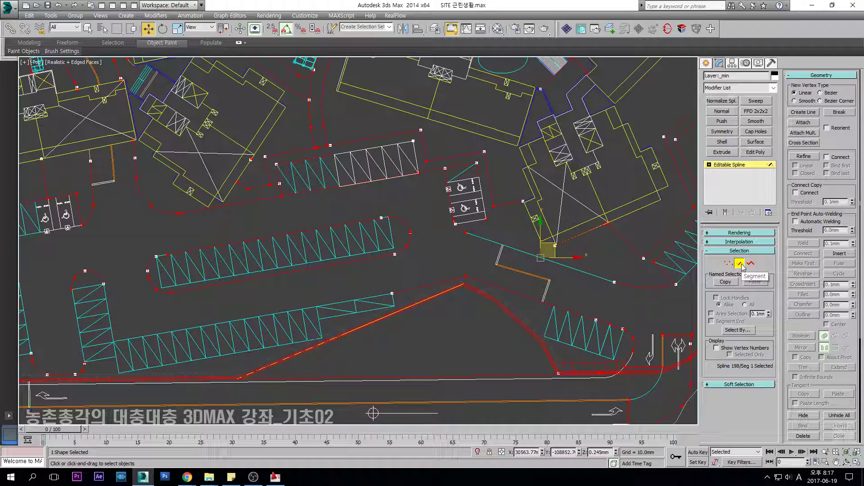
Select the kerb segments along the southern edge of the parking area, continuing around the curved corner to the site entrance.
left_click(452, 280)
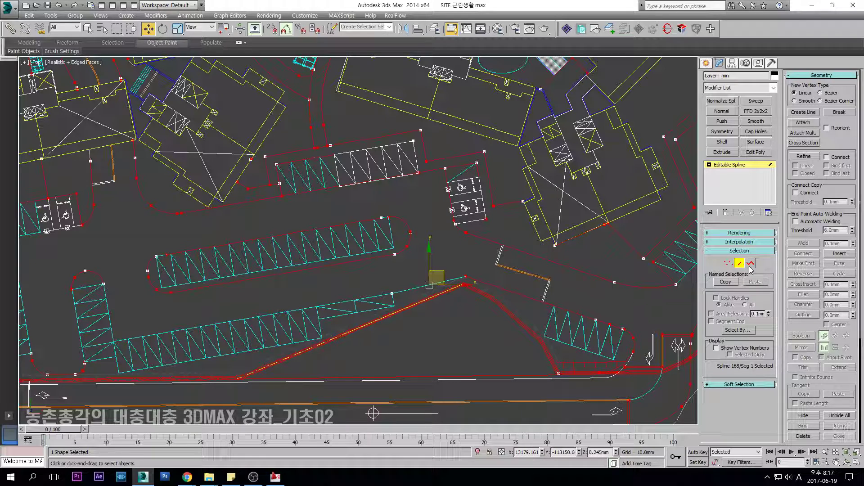
left_click(544, 303, "ctrl")
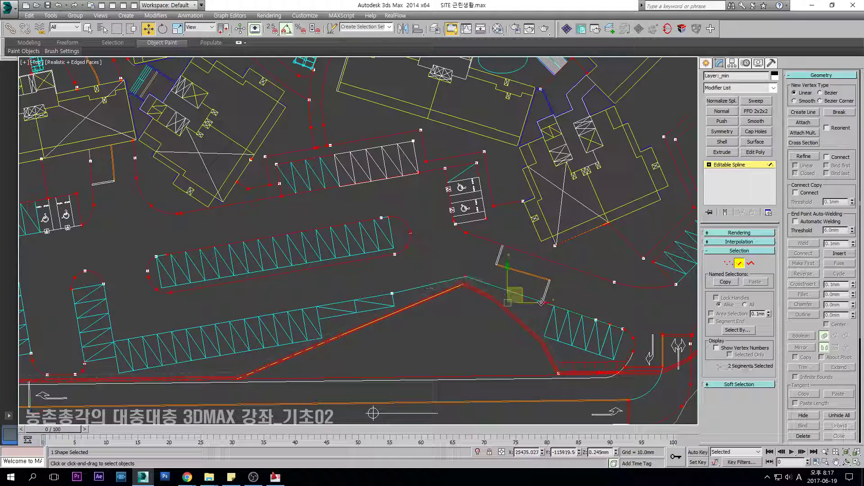
left_click(630, 333, "ctrl")
middle_click_drag(647, 343, 570, 278)
left_click(561, 277, "ctrl")
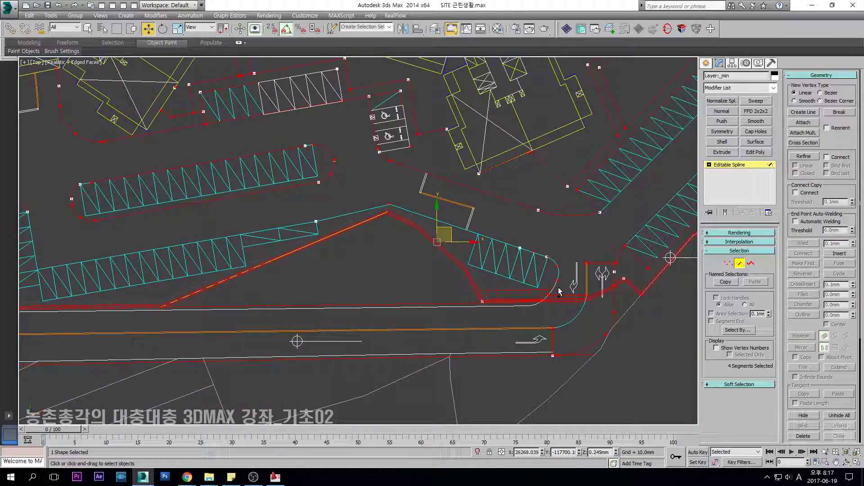
left_click(615, 282, "ctrl")
left_click(618, 260, "ctrl")
left_click(634, 255, "ctrl")
Add the outline segments along the two diagonal rows of parking bays on the southeast side to the selection.
middle_click_drag(665, 259, 522, 306)
left_click(566, 254, "ctrl")
middle_click_drag(696, 104, 518, 219)
left_click(540, 220, "ctrl")
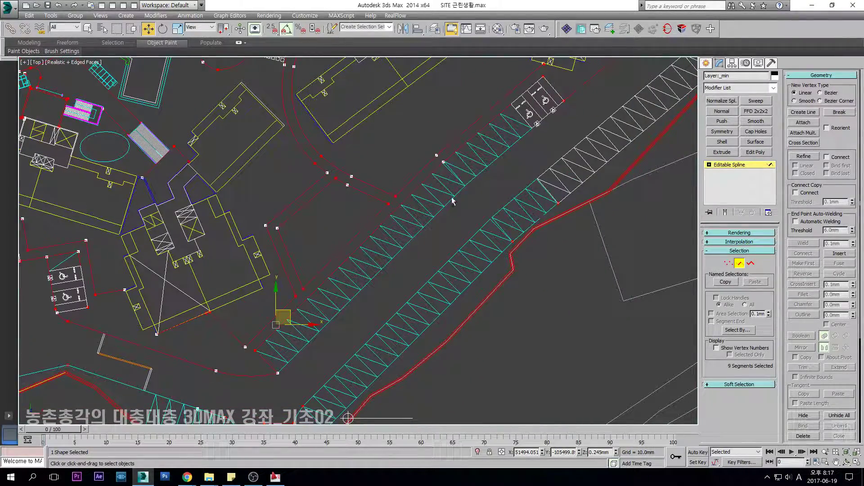
left_click(425, 183, "ctrl")
Add the kerb segments from the lower end of the diagonal bays westward to the accessible bays, including their outline, to the selection.
middle_click_drag(268, 373, 338, 288)
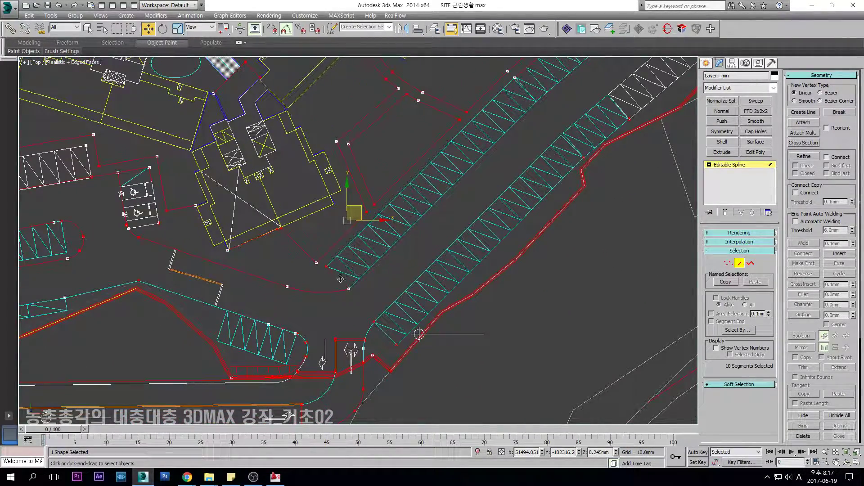
left_click(311, 293, "ctrl")
left_click(264, 278, "ctrl")
middle_click_drag(164, 254, 436, 306)
left_click(406, 283, "ctrl")
scroll(406, 283, "up", 3)
scroll(416, 281, "down", 1)
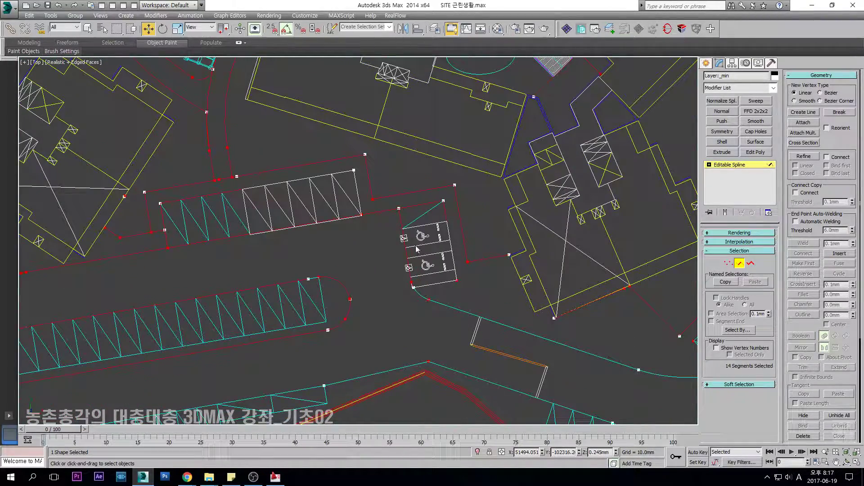
left_click(431, 204, "ctrl")
Add the long kerb north of the central parking island, its curved corner and the driveway's east kerb to the selection.
middle_click_drag(306, 213, 444, 196)
scroll(305, 222, "down", 2)
scroll(94, 265, "up", 2)
left_click(234, 238, "ctrl")
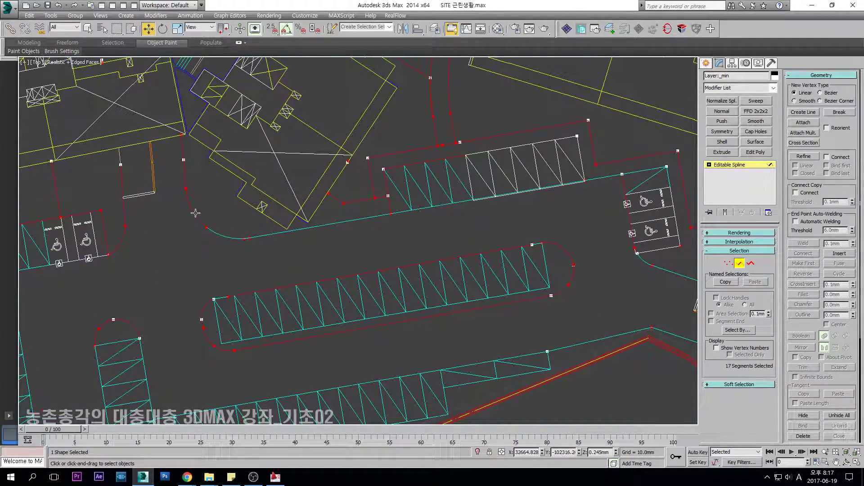
mouse_move(184, 193)
middle_mouse_down()
mouse_move(286, 217)
mouse_move(301, 248)
middle_mouse_up()
left_click(299, 237, "ctrl")
left_click(290, 199, "ctrl")
Add the driveway's west kerb and the outline around the northwestern row with the accessible bays to the selection.
left_click(226, 207, "ctrl")
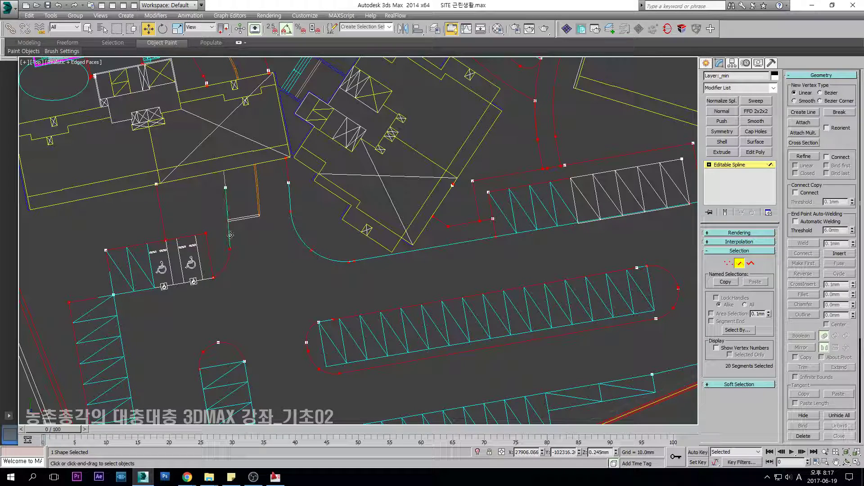
left_click(225, 263, "ctrl")
left_click(211, 264, "ctrl")
left_click(185, 237, "ctrl")
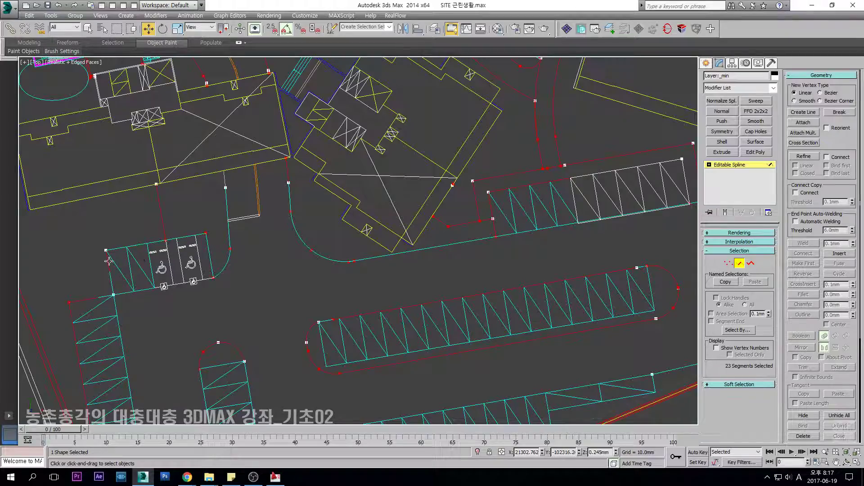
scroll(108, 280, "up", 3)
left_click(116, 276, "ctrl")
Add the top and outer edge segments of the western column of parking bays to the selection.
scroll(117, 276, "down", 3)
left_click(95, 301, "ctrl")
scroll(254, 265, "down", 3)
middle_click_drag(254, 266, 267, 209)
left_click(182, 296, "ctrl")
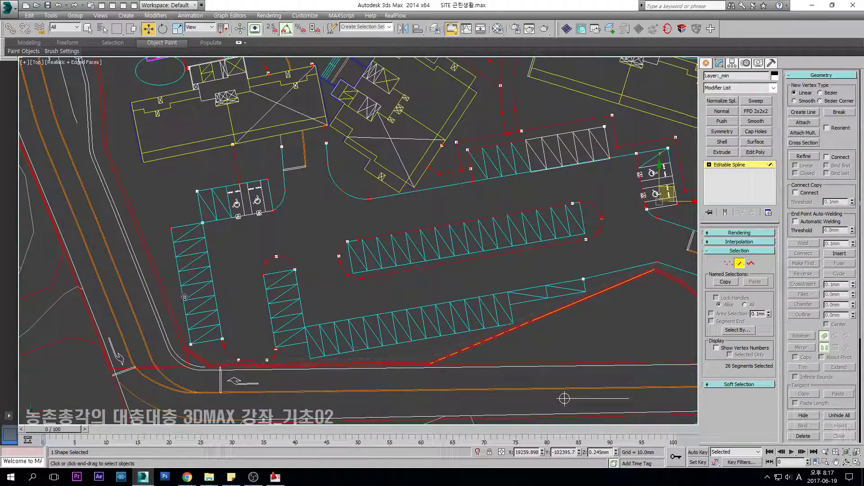
Add the curved kerb segments at the southwest corner between the two columns of parking bays to the selection.
scroll(229, 354, "up", 2)
left_click(221, 340, "ctrl")
left_click(228, 357, "ctrl")
left_click(267, 362, "ctrl")
left_click(289, 362, "ctrl")
left_click(295, 352, "ctrl")
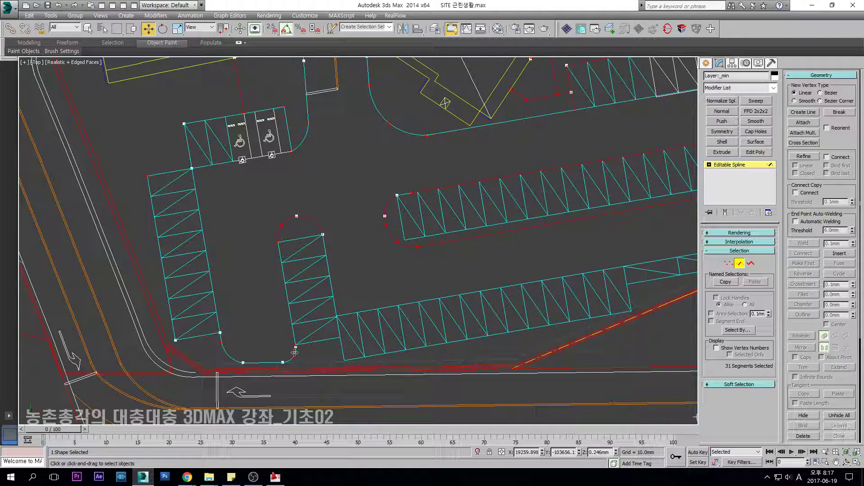
Add the kerb segments on the east side of the site entrance, down to the curve meeting the public road, to the selection.
middle_click_drag(447, 369, 371, 353)
middle_click_drag(630, 290, 386, 318)
scroll(439, 297, "down", 2)
middle_click_drag(439, 297, 322, 294)
middle_click_drag(641, 312, 408, 298)
middle_click_drag(395, 219, 371, 249)
middle_click_drag(307, 368, 377, 287)
scroll(377, 287, "up", 2)
left_click(364, 281, "ctrl")
left_click(359, 321, "ctrl")
left_click(333, 357, "ctrl")
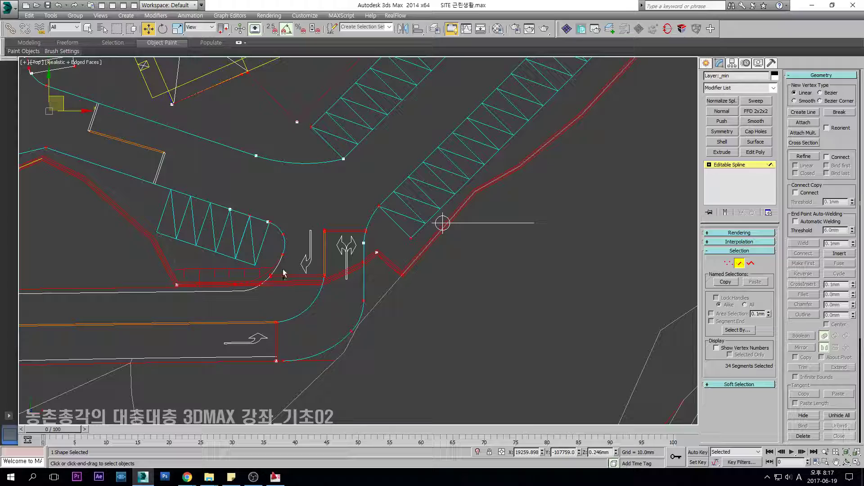
Add the kerb line northeast of the accessible bays and the large curve around the adjoining building to the selection.
scroll(273, 294, "down", 3)
middle_click_drag(470, 74, 355, 256)
scroll(409, 217, "up", 3)
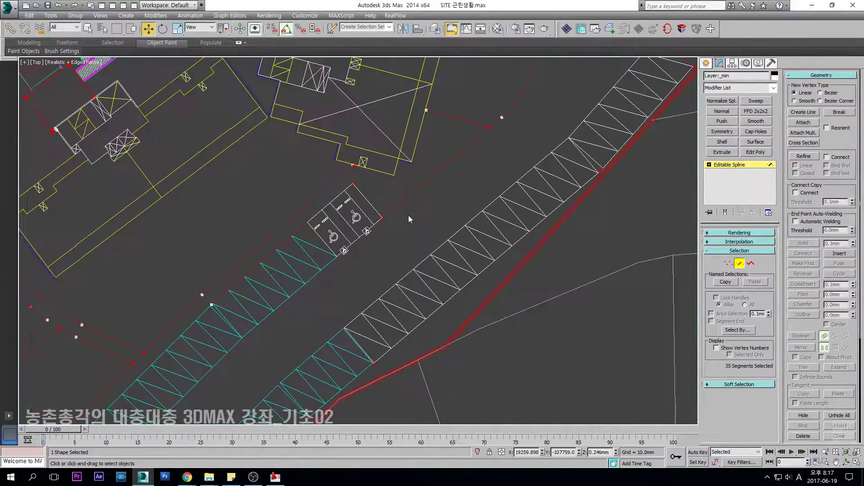
left_click(415, 192, "ctrl")
middle_click_drag(519, 111, 464, 243)
left_click(470, 216, "ctrl")
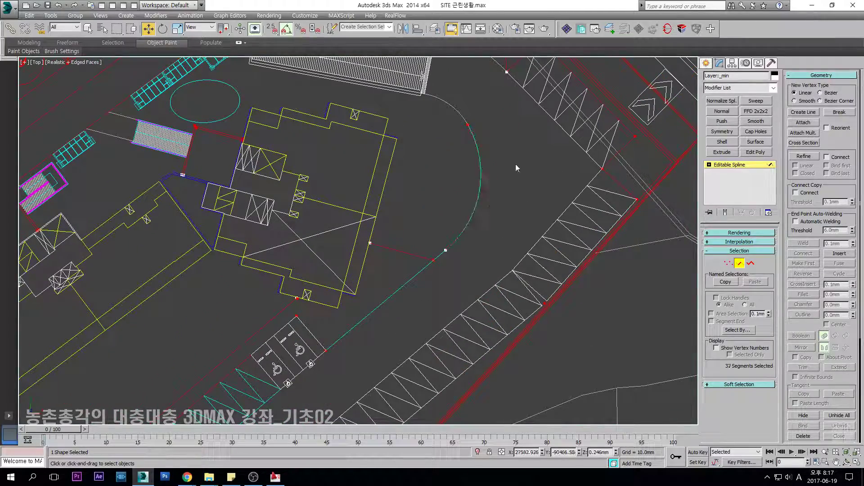
Add the boundary segments around the parking bays at the northeast end of the road to the selection.
middle_click_drag(518, 103, 390, 228)
middle_click_drag(484, 304, 458, 276)
left_click(458, 276, "ctrl")
left_click(460, 256, "ctrl")
left_click(466, 218, "ctrl")
left_click(367, 157, "ctrl")
Detach the selected road and parking boundary segments as a copy into a new shape.
middle_click_drag(508, 287, 491, 221)
middle_click_drag(372, 273, 408, 201)
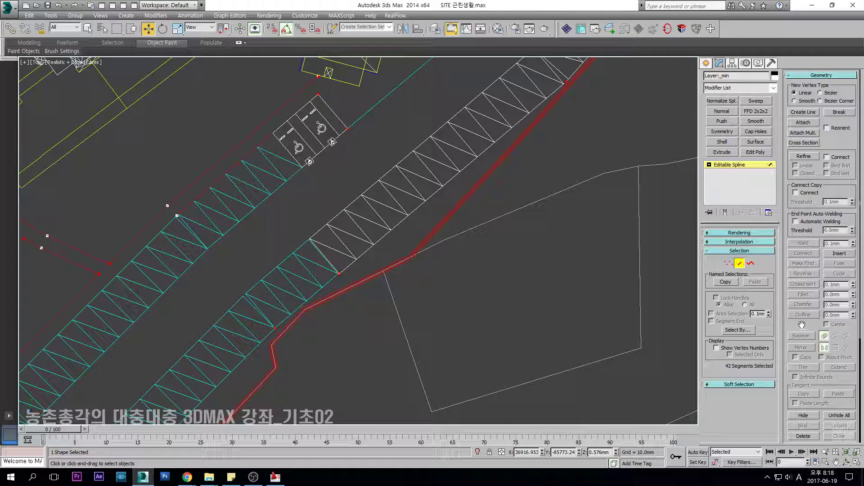
scroll(801, 325, "down", 3)
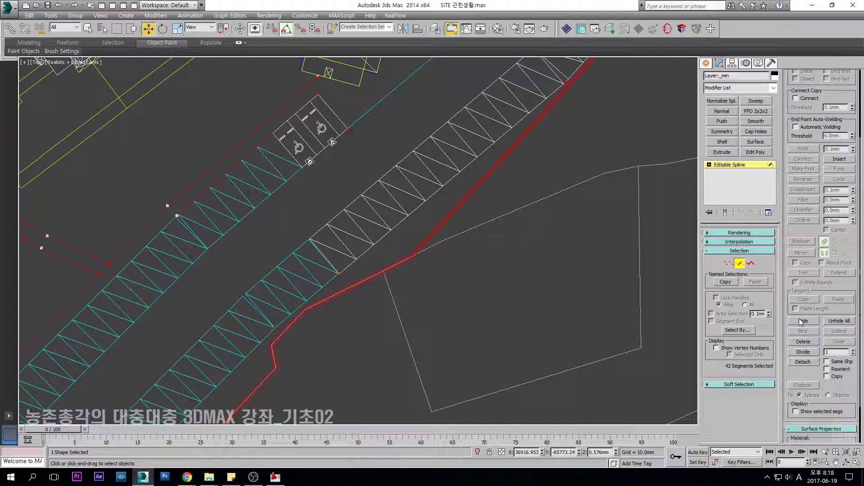
left_click(809, 363)
left_click(461, 242)
scroll(462, 252, "down", 2)
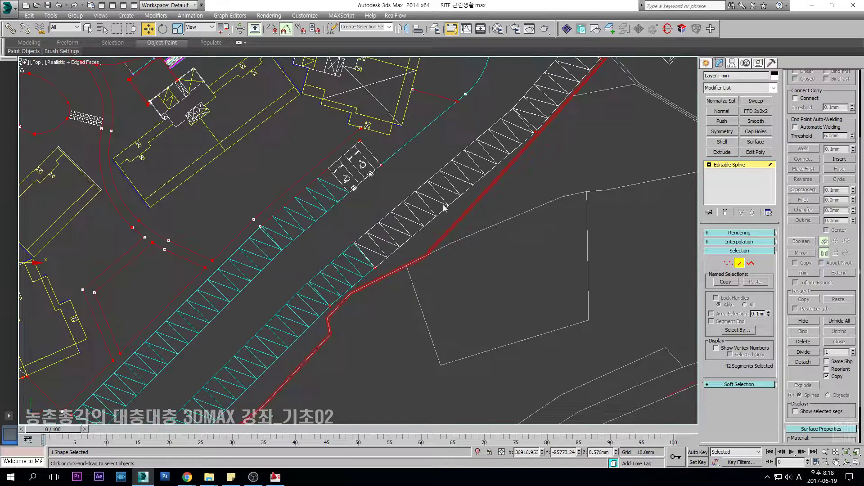
Leave segment editing, select the detached boundary shape and show its vertices over the southern parking area.
left_click(752, 165)
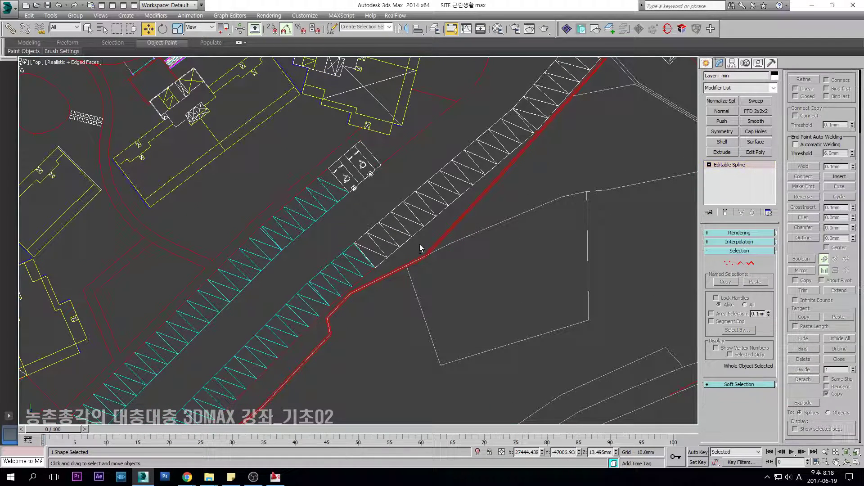
left_click(355, 259)
left_click(388, 159)
key("1")
middle_click_drag(337, 211, 464, 122)
scroll(463, 124, "down", 4)
scroll(341, 240, "up", 2)
scroll(341, 237, "down", 4)
scroll(349, 221, "up", 3)
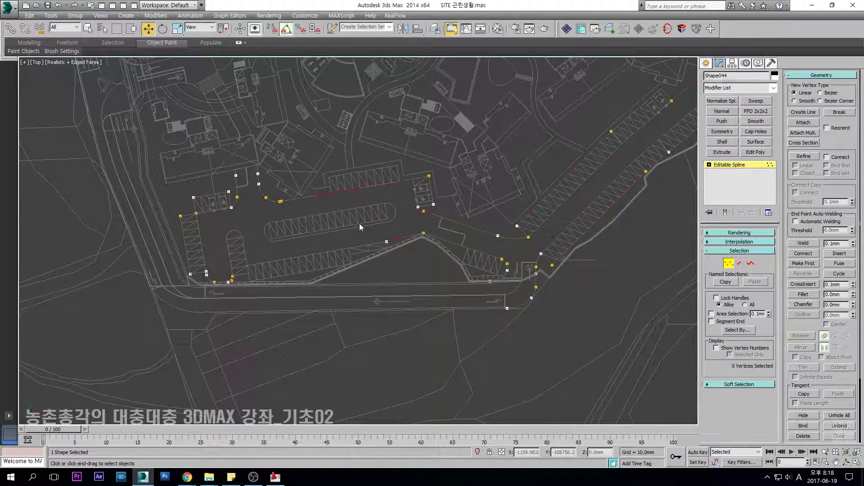
Leave vertex editing and pick the site plan group in the front view with vertex snapping on.
key("f")
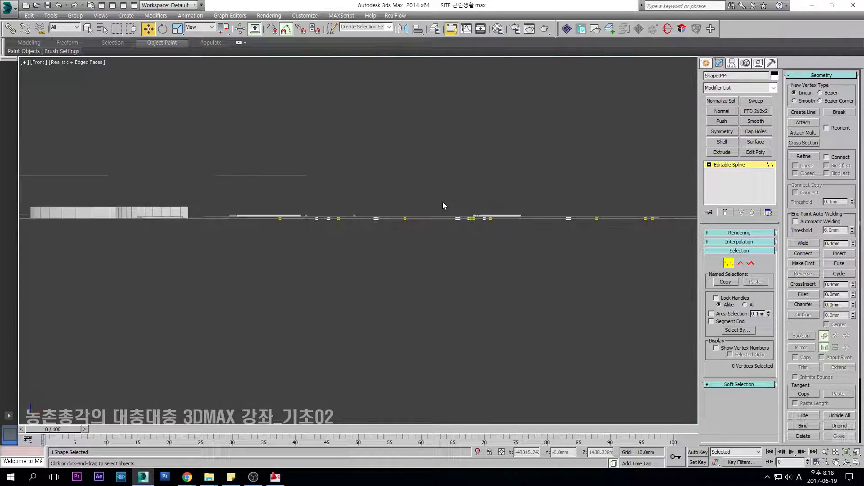
scroll(443, 206, "down", 3)
left_click(729, 165)
scroll(296, 222, "up", 4)
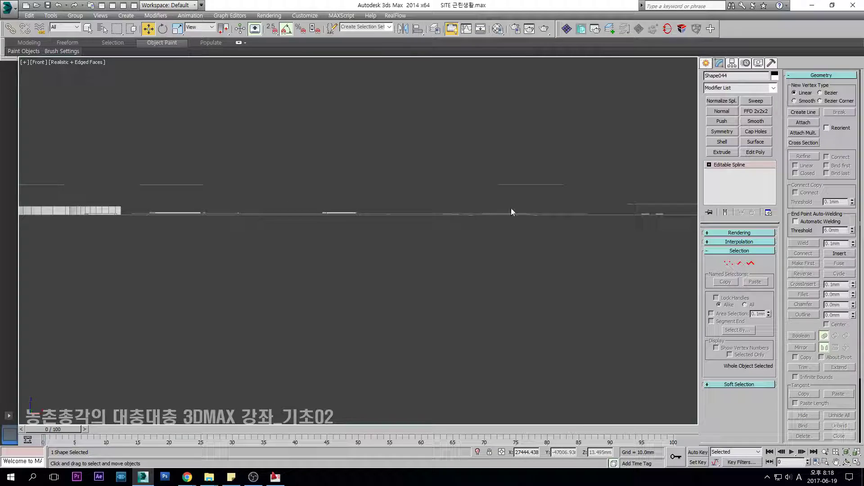
left_click(543, 185)
key("w")
key("s")
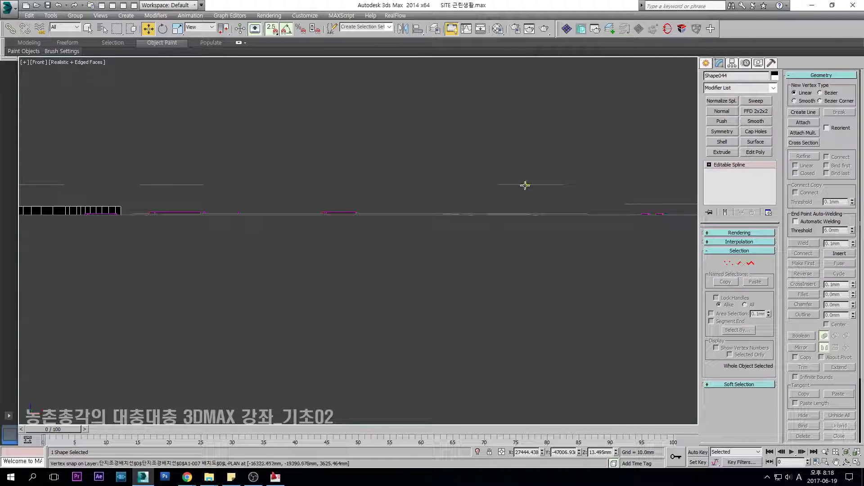
left_click(525, 185)
Flatten the site plan group by scaling its height to about 0.117 percent in the front view, then deselect it.
scroll(525, 185, "down", 3)
middle_click_drag(525, 185, 225, 216)
middle_click_drag(580, 194, 492, 201)
middle_click_drag(292, 195, 247, 198)
scroll(351, 207, "up", 2)
middle_click_drag(563, 211, 378, 206)
scroll(313, 197, "up", 2)
key("r")
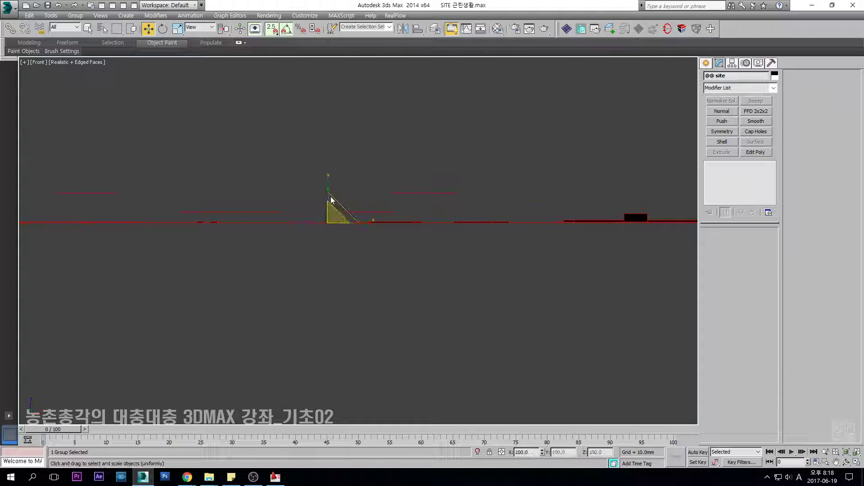
left_click_drag(376, 442, 361, 268)
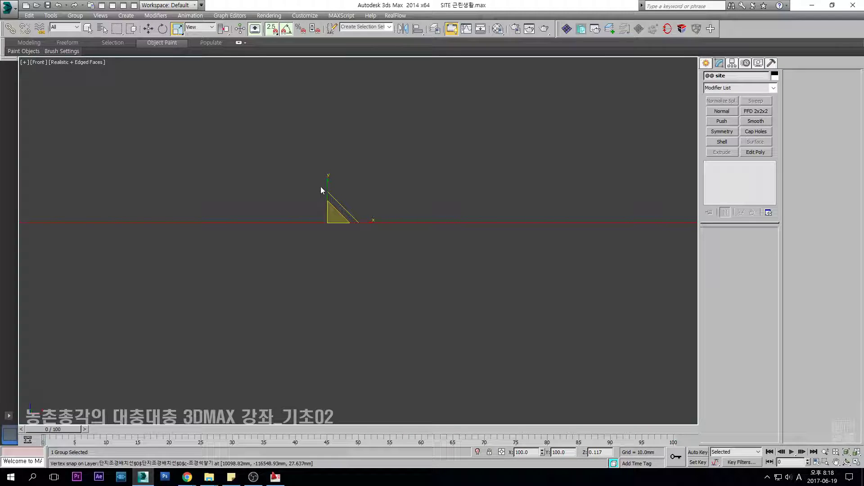
key("w")
left_click(335, 197)
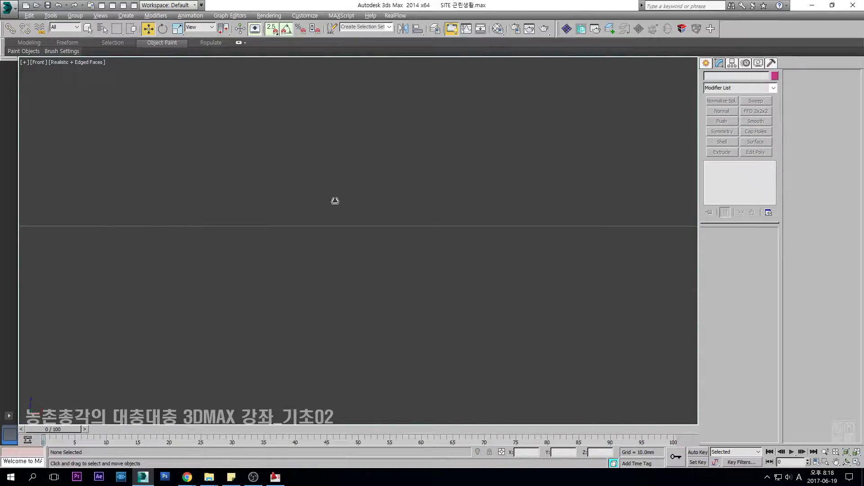
Return to the top view and display the site plan in wireframe.
key("t")
key("z")
middle_click_drag(334, 319, 386, 247)
scroll(385, 247, "up", 5)
left_click(411, 195)
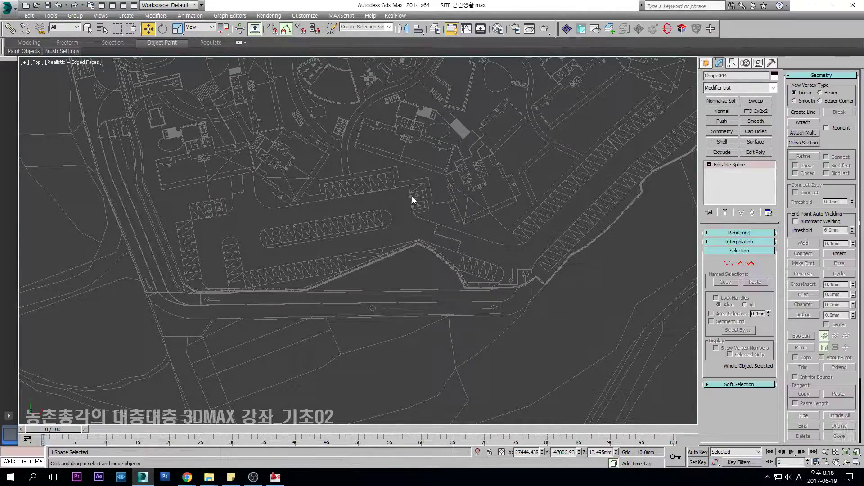
scroll(364, 202, "down", 4)
key("F3")
left_click(387, 202)
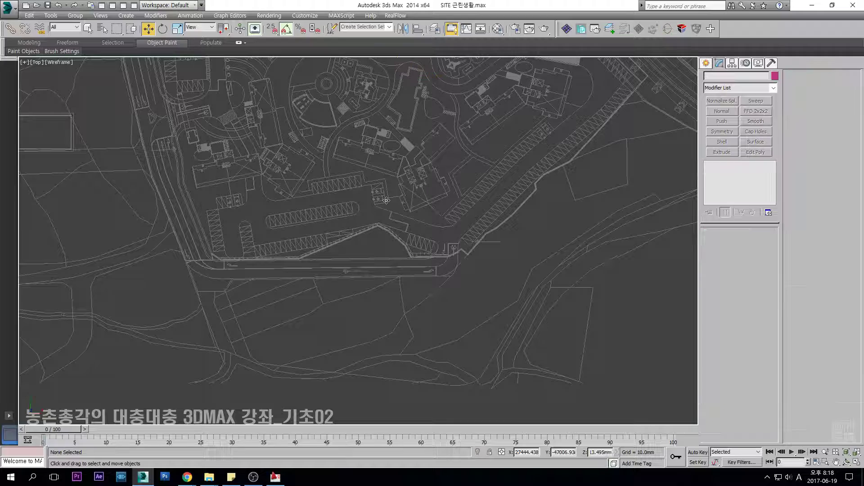
Select the site plan group and move it vertically in the front view to sit slightly below the detached boundary shape.
left_click(409, 184)
key("w")
key("s")
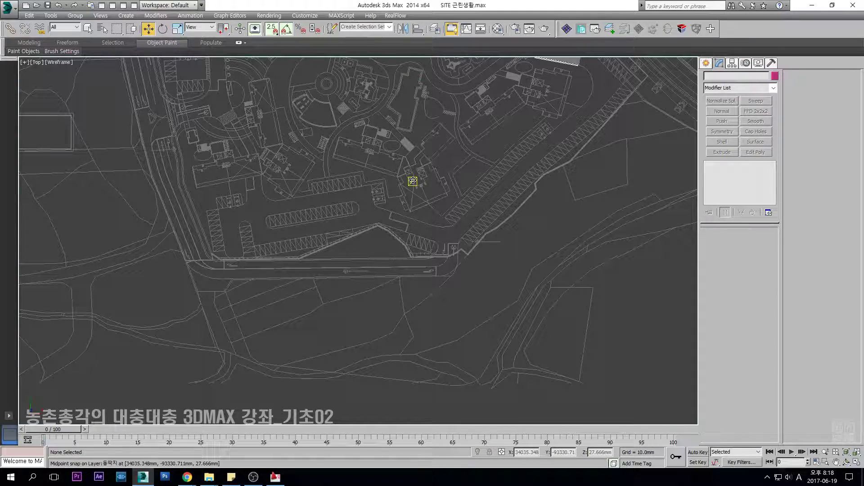
left_click(412, 180)
key("f")
key("z")
scroll(318, 267, "up", 1)
key("g")
scroll(332, 238, "up", 12)
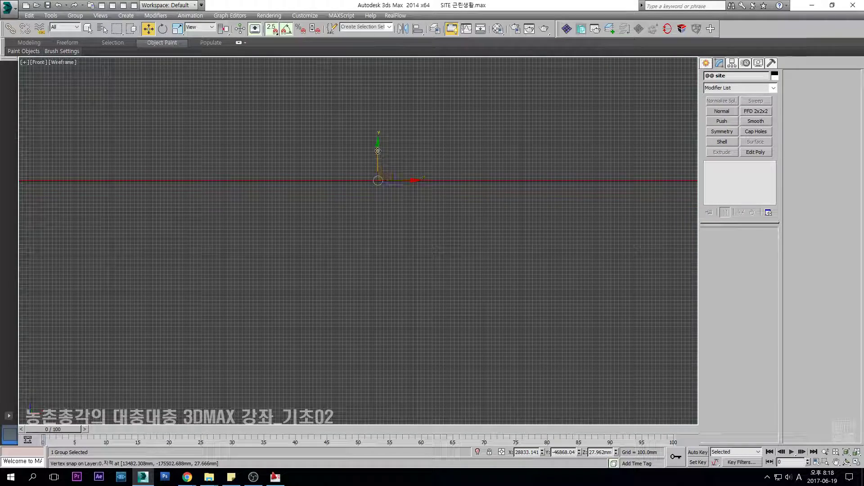
left_click_drag(379, 181, 378, 152)
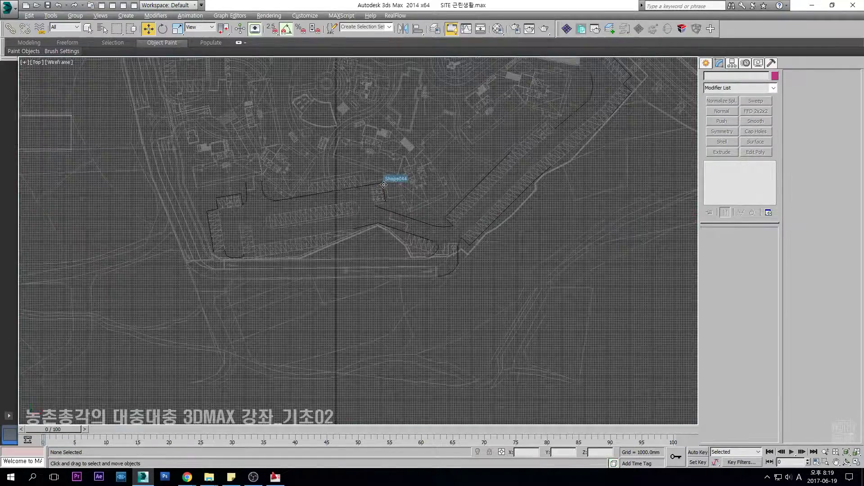
Select the detached boundary shape in the top view and connect its open vertices beside the eastern accessible bays.
scroll(371, 195, "down", 3)
scroll(371, 195, "up", 2)
middle_click_drag(371, 195, 372, 149)
scroll(405, 301, "up", 3)
left_click(316, 193)
middle_click_drag(316, 193, 380, 171)
scroll(385, 169, "up", 1)
scroll(393, 167, "up", 3)
key("1")
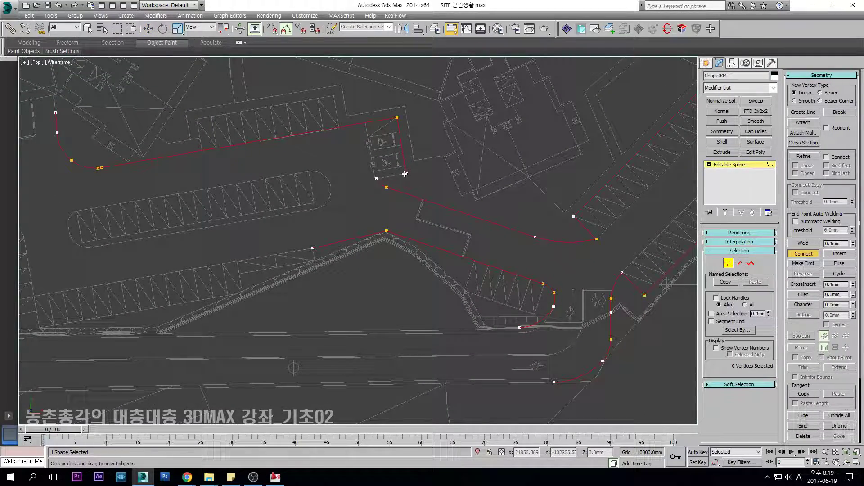
Connect the two open end vertices across the northwestern driveway opening of the boundary shape.
middle_click_drag(176, 193, 546, 277)
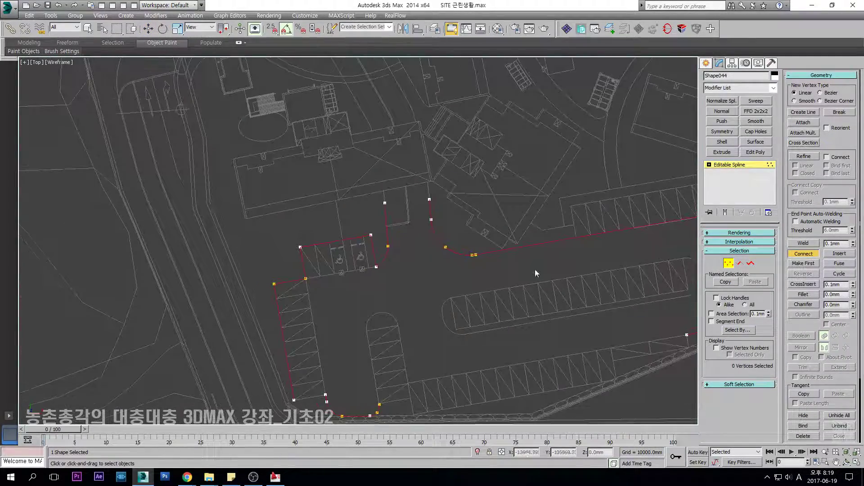
scroll(427, 199, "up", 2)
left_click_drag(447, 207, 384, 210)
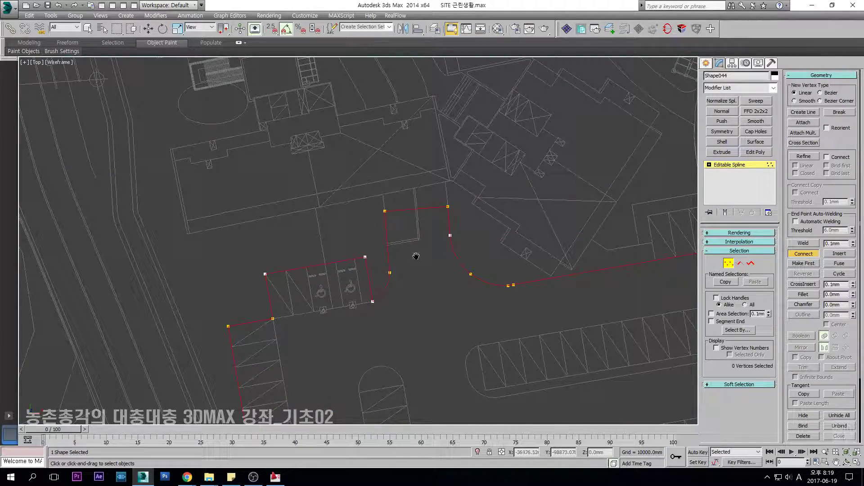
Connect the lower end of the western bay column to the curved southwest kerb, then leave vertex editing.
scroll(415, 257, "down", 4)
scroll(290, 265, "up", 4)
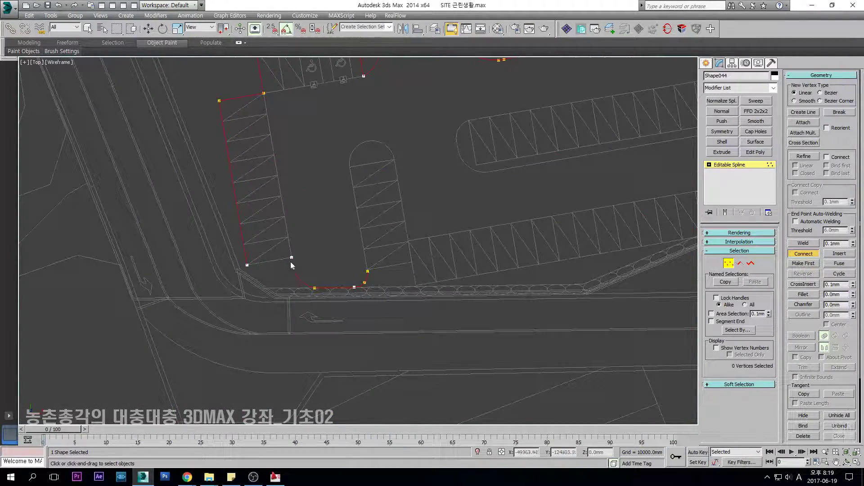
left_click_drag(247, 264, 247, 264)
middle_click_drag(408, 273, 97, 281)
scroll(487, 249, "down", 2)
middle_click_drag(488, 249, 441, 254)
left_click(728, 165)
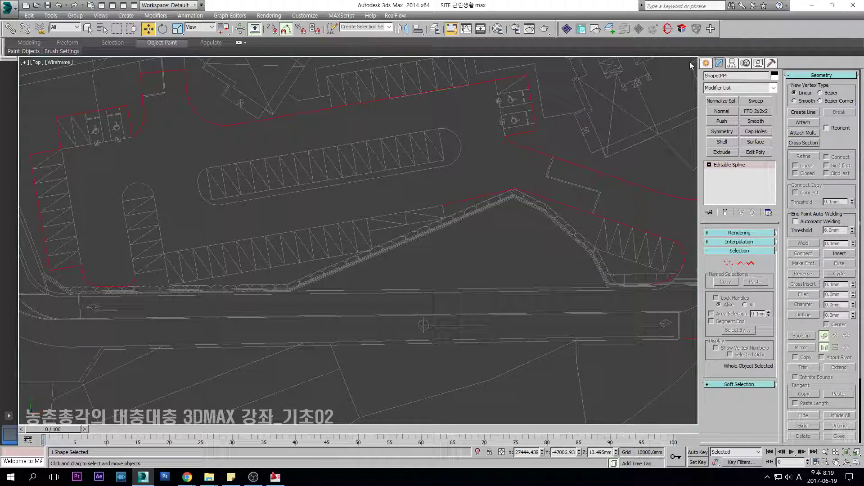
Start a vertex-snapped line at the open kerb end east of the southern parking row, tracing the end of the parallel bays.
left_click(707, 63)
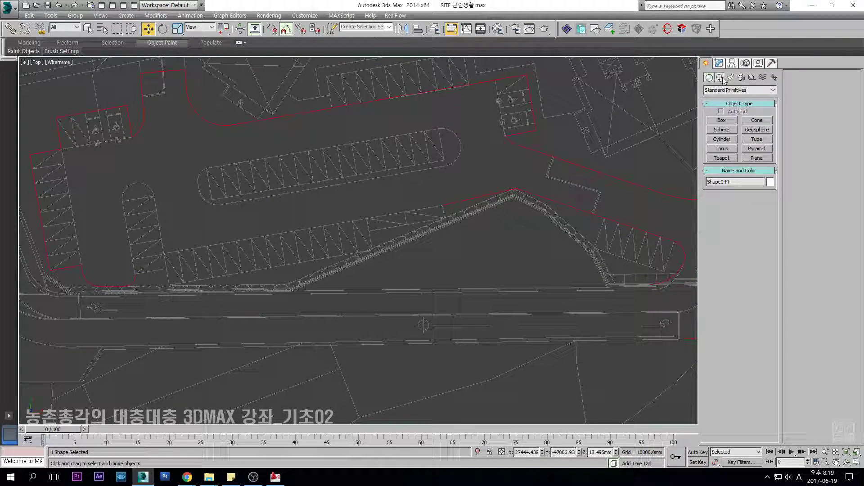
left_click(719, 77)
left_click(720, 119)
left_click(722, 127)
scroll(450, 203, "up", 6)
key("s")
left_click(423, 202)
scroll(414, 266, "up", 4)
scroll(411, 269, "up", 2)
left_click(414, 268)
Continue the line along the outer edge of the southern parking row to its west corner and up to the adjoining bay column.
scroll(411, 268, "down", 4)
left_click(199, 302)
scroll(207, 362, "up", 4)
left_click(210, 351)
scroll(217, 352, "down", 4)
middle_click_drag(226, 351, 312, 254)
scroll(311, 254, "up", 4)
left_click(308, 250)
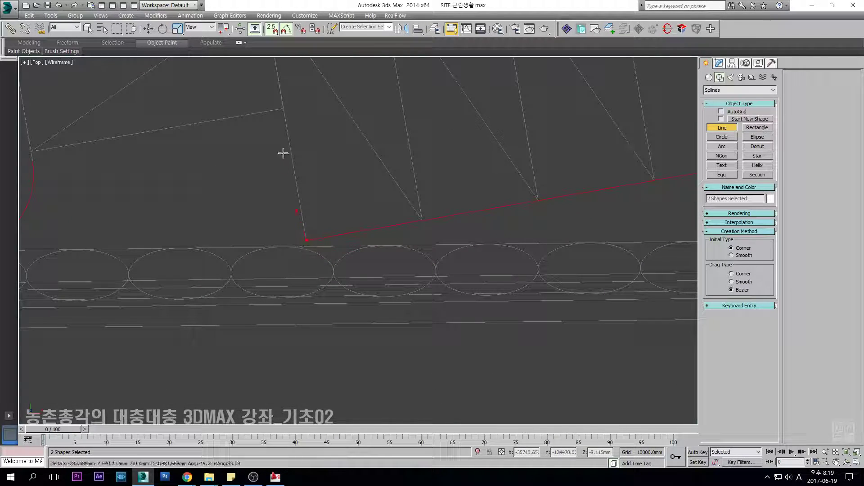
left_click(302, 204)
Draw a snapped line across the southeastern entrance opening, from the end of the curved kerb to the opposite kerb end.
scroll(301, 204, "down", 3)
scroll(467, 246, "up", 4)
scroll(511, 239, "down", 10)
middle_click_drag(556, 234, 318, 267)
scroll(301, 197, "up", 2)
middle_click_drag(530, 209, 460, 195)
scroll(366, 241, "up", 5)
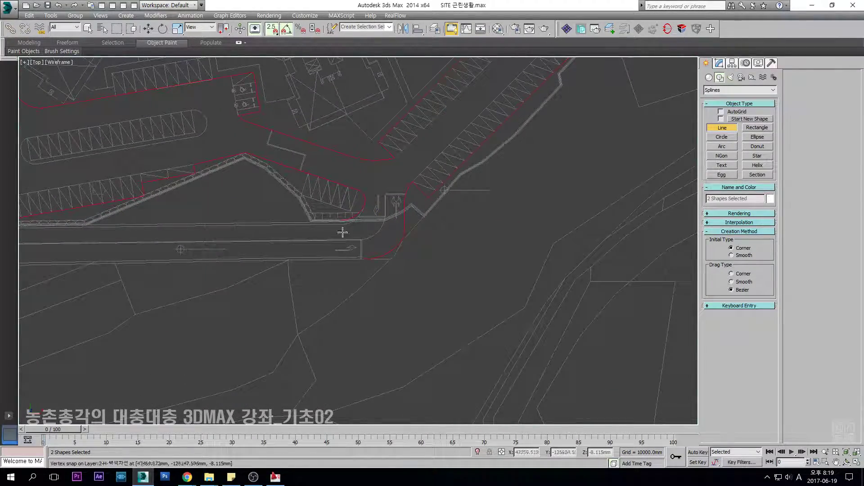
left_click(326, 170)
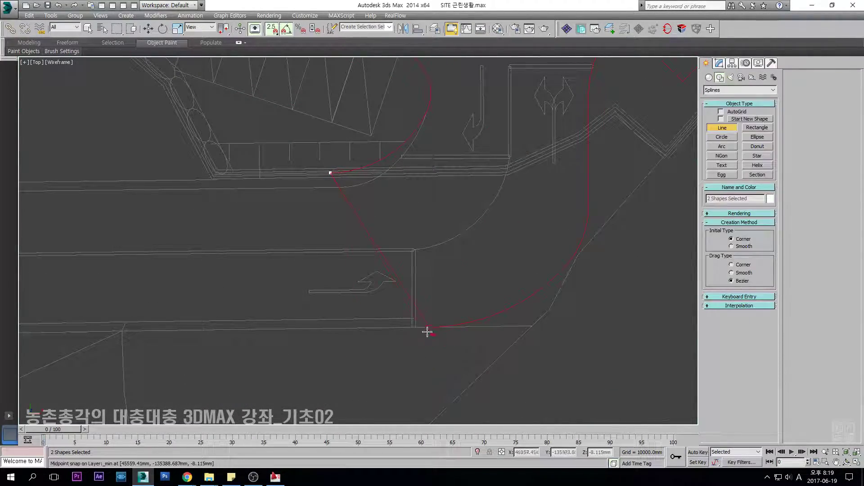
scroll(436, 336, "up", 3)
left_click(415, 316)
Trace the northeast end of the eastern road's inner bay row with a snapped line, continuing southwest along the row's outer edge.
scroll(528, 301, "down", 7)
middle_click_drag(563, 243, 408, 367)
middle_click_drag(448, 250, 357, 303)
scroll(356, 235, "up", 6)
left_click(400, 255)
left_click(364, 204)
scroll(299, 248, "down", 2)
scroll(223, 321, "up", 2)
scroll(232, 297, "up", 5)
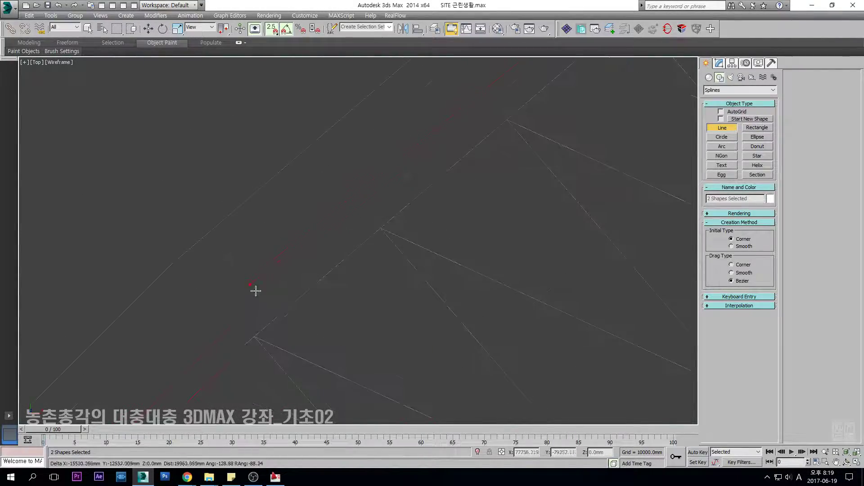
scroll(376, 280, "down", 5)
middle_click_drag(396, 263, 498, 252)
scroll(446, 223, "up", 6)
scroll(453, 232, "down", 2)
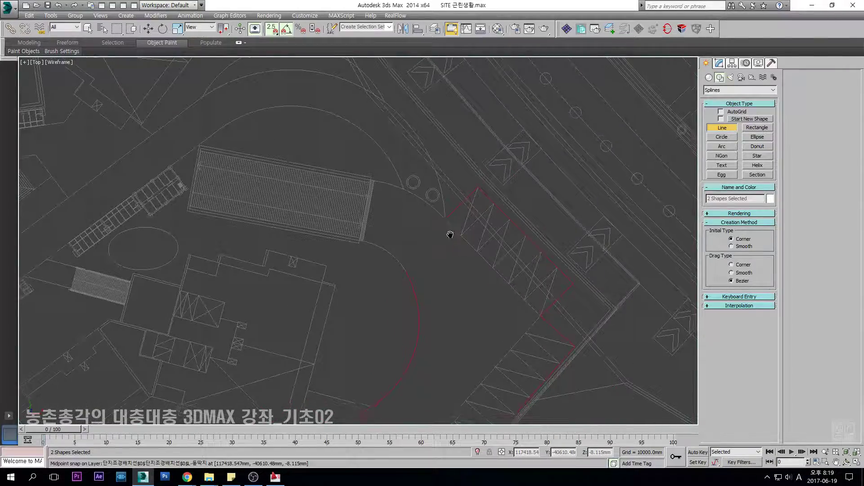
Turn snapping off, select all vertices of the boundary shape and weld them with a 0.1 mm threshold.
scroll(443, 240, "up", 4)
key("s")
key("w")
key("1")
left_click_drag(442, 198, 366, 306)
scroll(374, 307, "down", 6)
key("w")
key("ctrl+a")
left_click(807, 245)
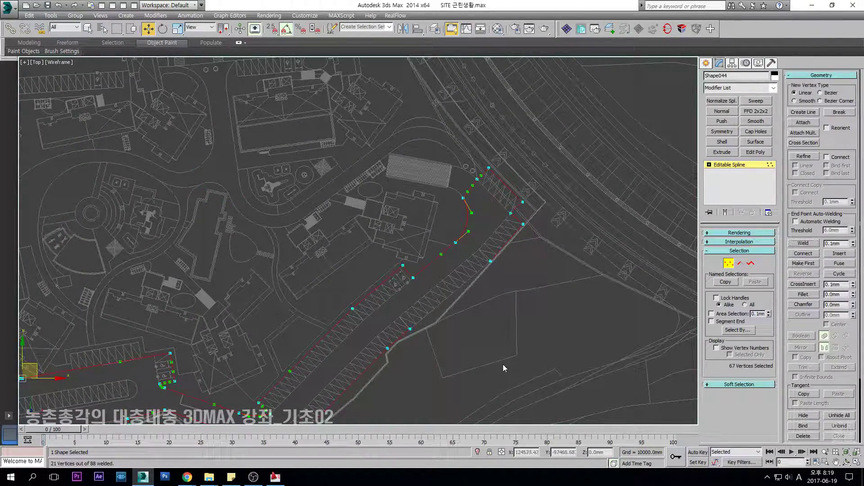
Connect the two open end vertices across the gap along the outer edge of the eastern bay row.
left_click(505, 367)
middle_click_drag(370, 349, 496, 258)
scroll(531, 231, "up", 6)
middle_click_drag(666, 186, 421, 225)
scroll(421, 226, "down", 2)
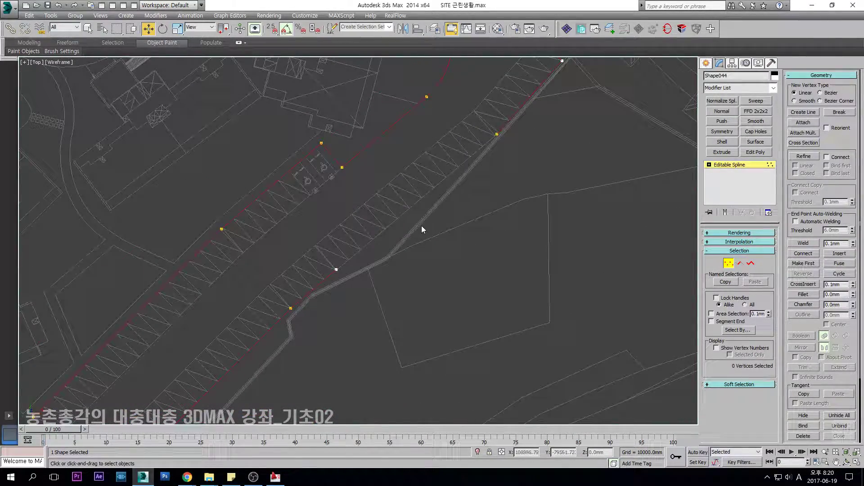
key("ctrl+shift+e")
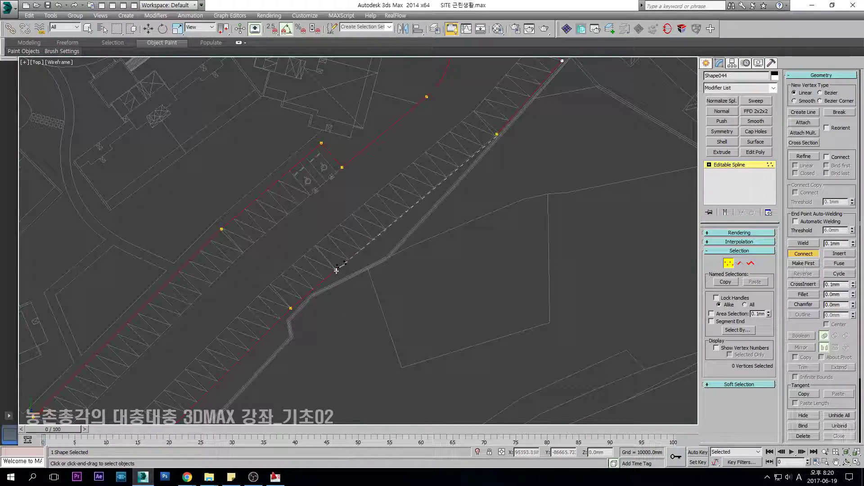
left_click_drag(337, 271, 336, 272)
scroll(342, 273, "down", 3)
middle_click_drag(358, 306, 456, 251)
key("w")
scroll(328, 328, "up", 3)
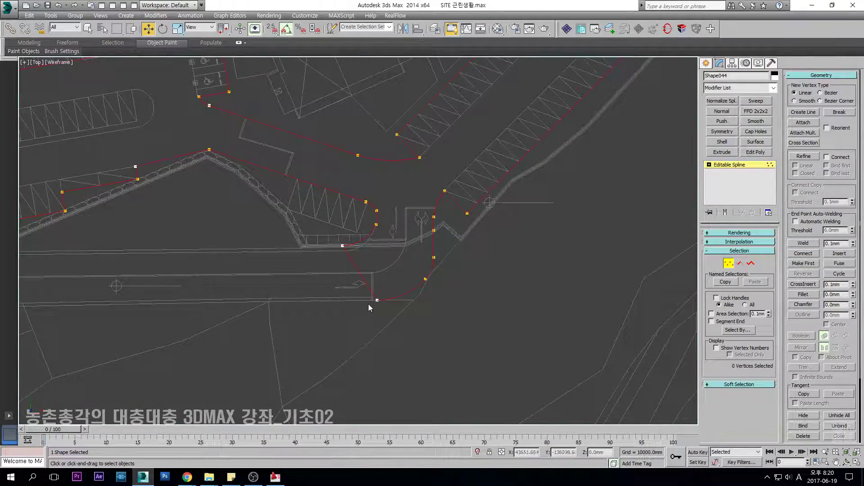
Leave vertex editing, check the boundary shape in the Front view, and isolate it in the Top view.
left_click(725, 165)
scroll(418, 255, "down", 5)
key("f")
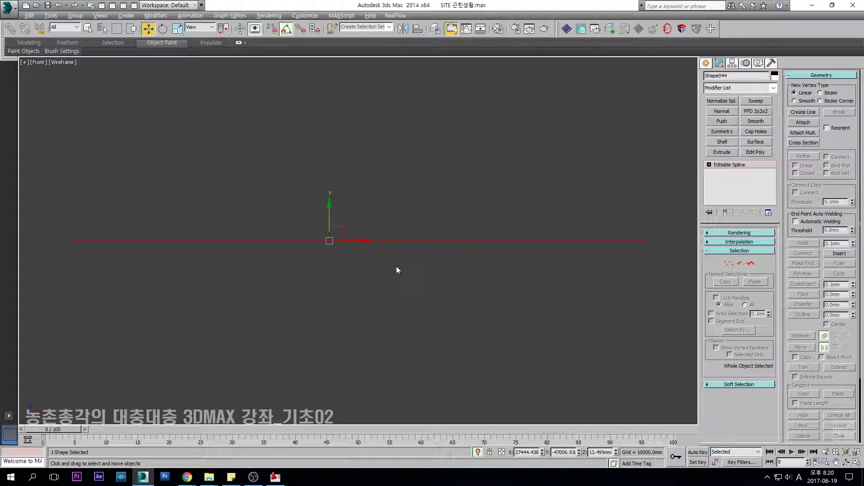
key("t")
left_click(478, 453)
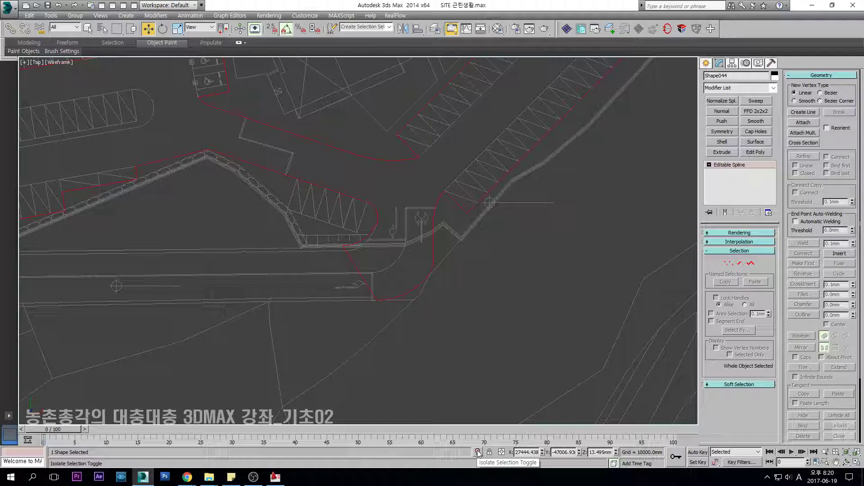
left_click(479, 453)
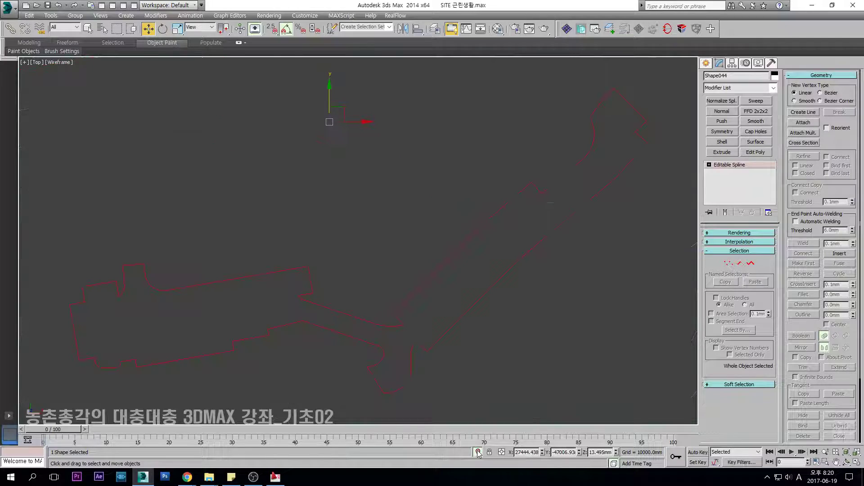
Examine the isolated outline's vertices for remaining gaps between the spline pieces.
left_click(406, 289)
left_click_drag(362, 269, 528, 380)
key("1")
scroll(333, 299, "up", 4)
left_click(294, 299)
scroll(301, 296, "down", 3)
mouse_move(301, 298)
middle_mouse_down()
mouse_move(367, 275)
mouse_move(336, 270)
mouse_move(368, 216)
mouse_move(315, 324)
mouse_move(353, 304)
mouse_move(302, 286)
mouse_move(309, 289)
middle_mouse_up()
left_click(363, 297)
scroll(299, 338, "up", 1)
left_click(294, 333)
Select all vertices of the isolated outline and weld them with a 1 mm threshold.
key("t")
key("1")
key("1")
left_click_drag(550, 158, 274, 318)
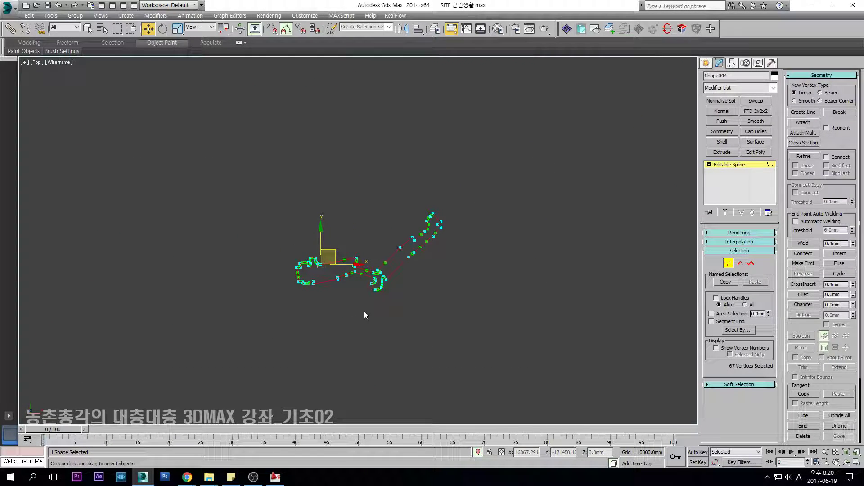
left_click(804, 244)
left_click(387, 295)
Snap the open end vertex beside the southeastern bays onto its neighbouring vertex and weld the pair.
scroll(386, 294, "up", 8)
middle_click_drag(409, 297, 390, 293)
scroll(398, 296, "up", 6)
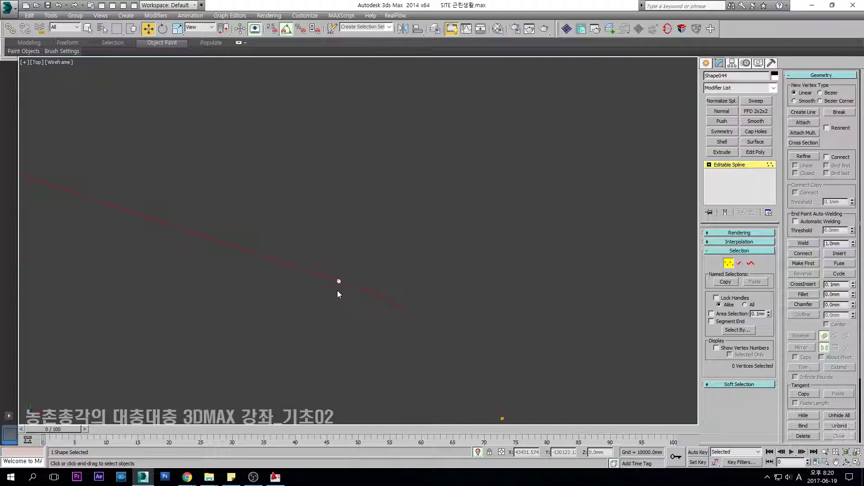
left_click(331, 250)
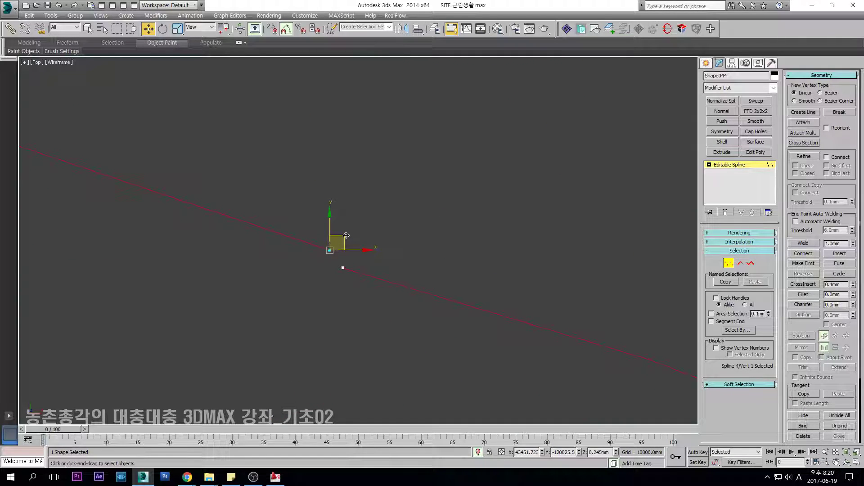
left_click_drag(345, 226, 343, 268)
key("s")
left_click_drag(482, 196, 297, 310)
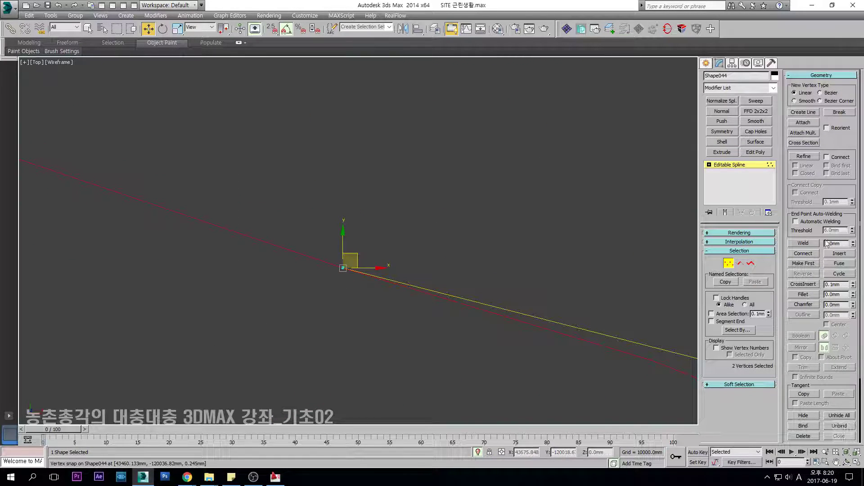
left_click(804, 244)
Snap the loose vertex at the west end of the connecting road's north edge onto its neighbour and weld both.
scroll(495, 269, "down", 2)
scroll(435, 280, "down", 4)
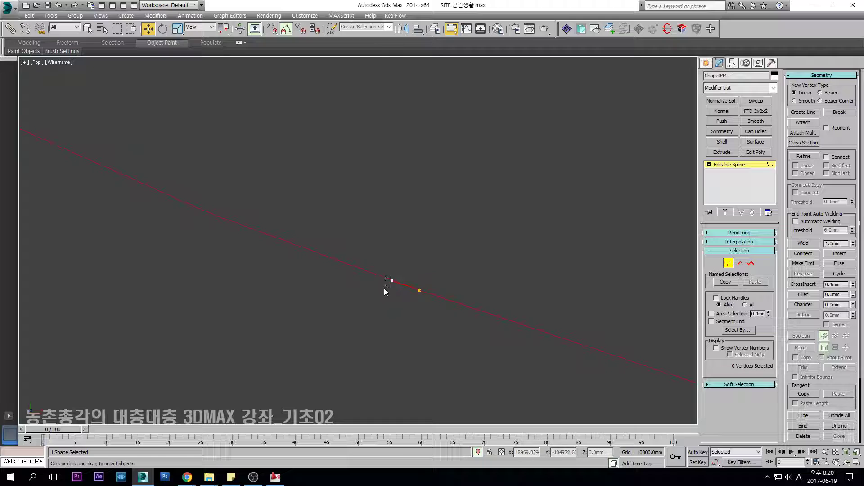
left_click(391, 281)
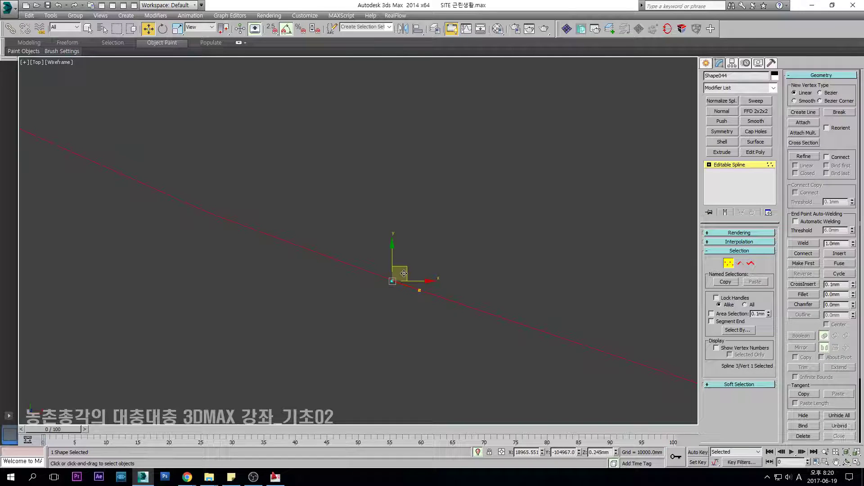
key("s")
left_click_drag(393, 282, 445, 263)
key("s")
left_click_drag(565, 257, 344, 357)
left_click(809, 245)
scroll(501, 272, "down", 15)
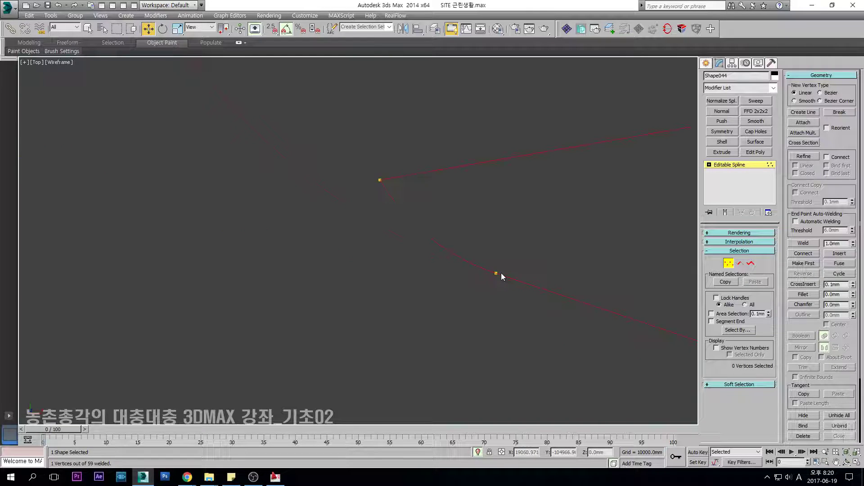
Bring the two separate end vertices on the curved kerb east of the northwestern driveway together and weld them.
scroll(426, 260, "up", 5)
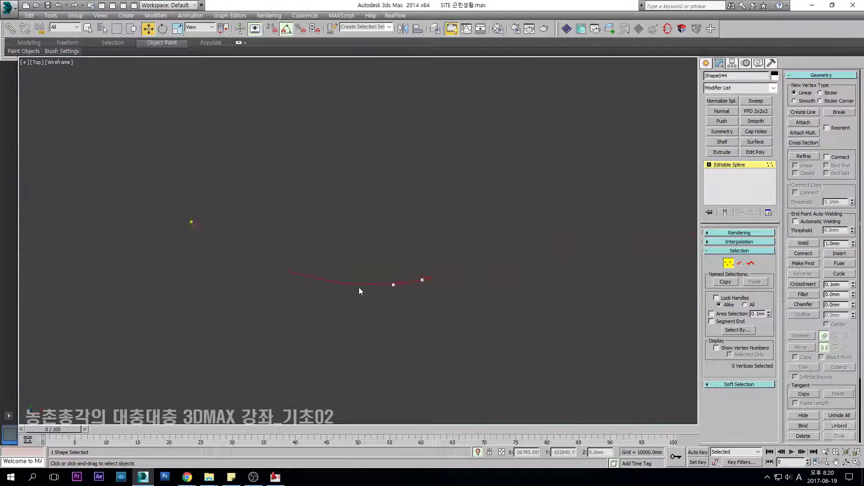
left_click_drag(468, 269, 333, 405)
key("s")
key("s")
key("ctrl+z")
key("b")
left_click_drag(597, 273, 490, 170)
scroll(538, 191, "down", 4)
key("t")
key("z")
left_click(534, 173)
key("z")
middle_click_drag(172, 274, 345, 261)
left_click_drag(429, 226, 315, 375)
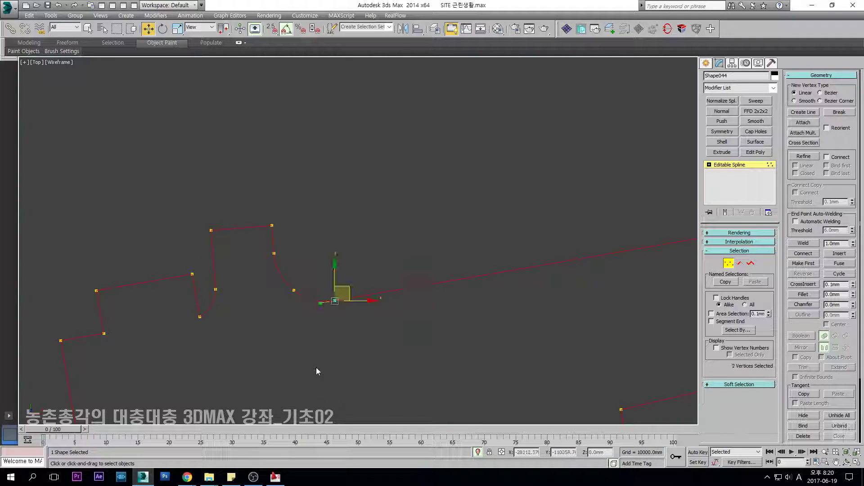
left_click(804, 244)
Connect the open end of the southwestern curved kerb to the corner vertex of the adjoining bay row.
scroll(344, 253, "down", 5)
scroll(201, 309, "up", 8)
scroll(280, 267, "up", 6)
key("ctrl+shift+e")
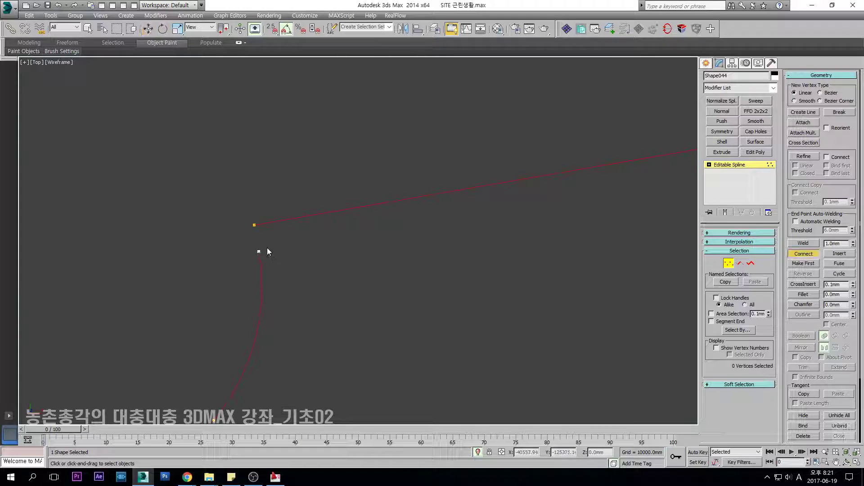
key("w")
middle_click_drag(578, 174, 471, 237)
left_click(722, 165)
key("1")
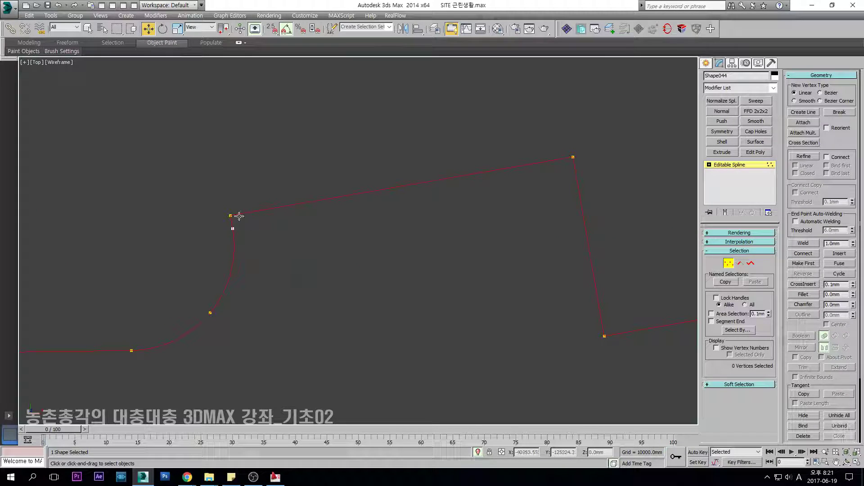
Select the outline's first vertex at the southwestern kerb and compare the vertex and segment editing levels.
left_click(232, 228)
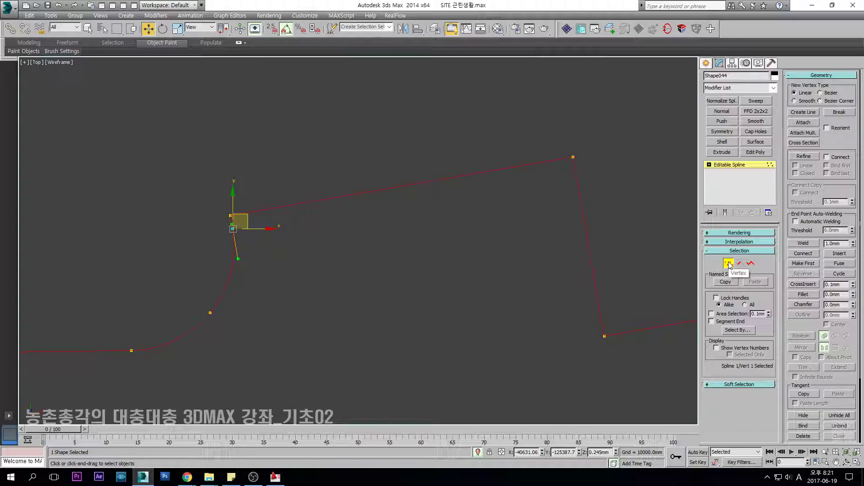
left_click(749, 263)
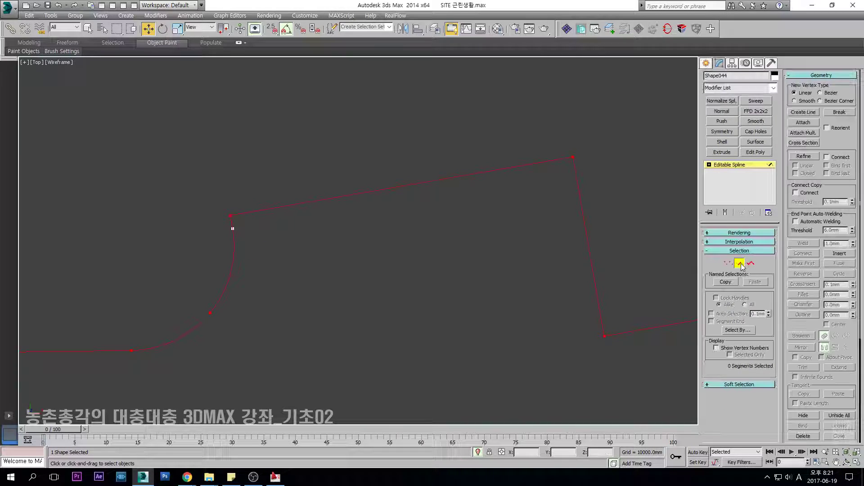
left_click(730, 264)
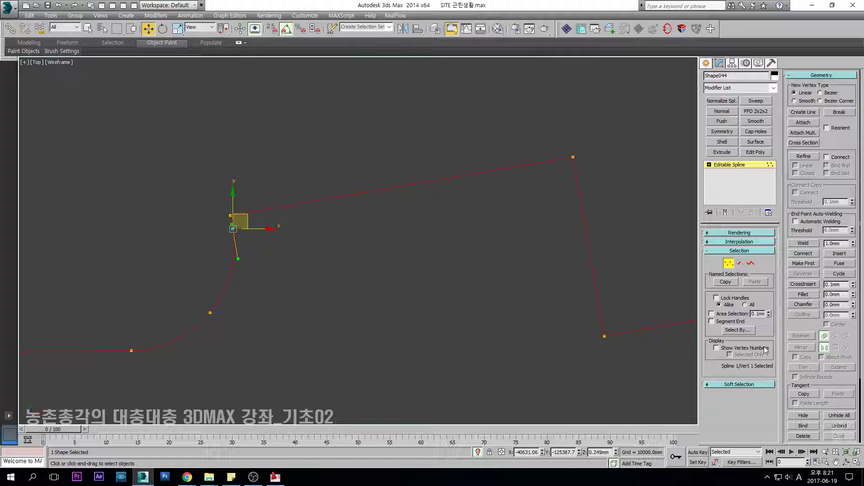
Display the vertex numbers and examine the numbering around the outline's first vertex at the southwestern kerb.
middle_click_drag(212, 361, 270, 324)
left_click(370, 299)
scroll(296, 212, "up", 3)
left_click(286, 262)
left_click(270, 156)
scroll(282, 169, "up", 3)
middle_click_drag(261, 147, 282, 168)
left_click(249, 173)
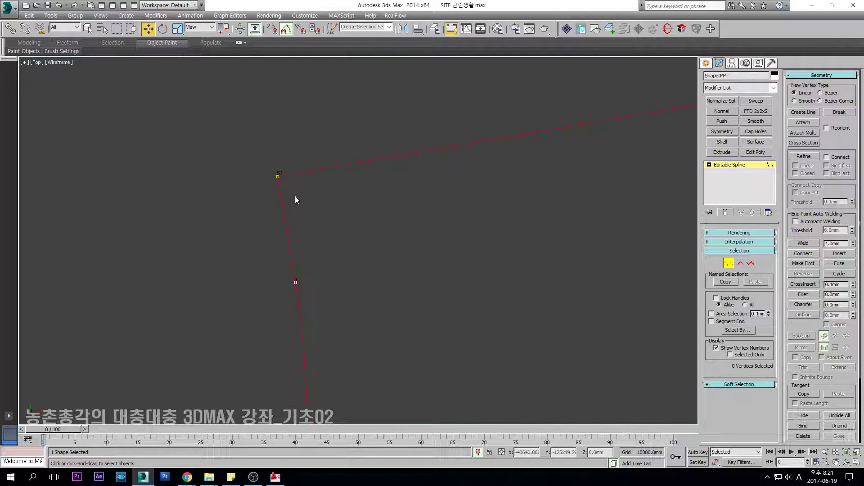
scroll(307, 231, "down", 2)
left_click_drag(366, 293, 260, 170)
left_click(363, 286)
left_click_drag(360, 285, 277, 196)
left_click(315, 256)
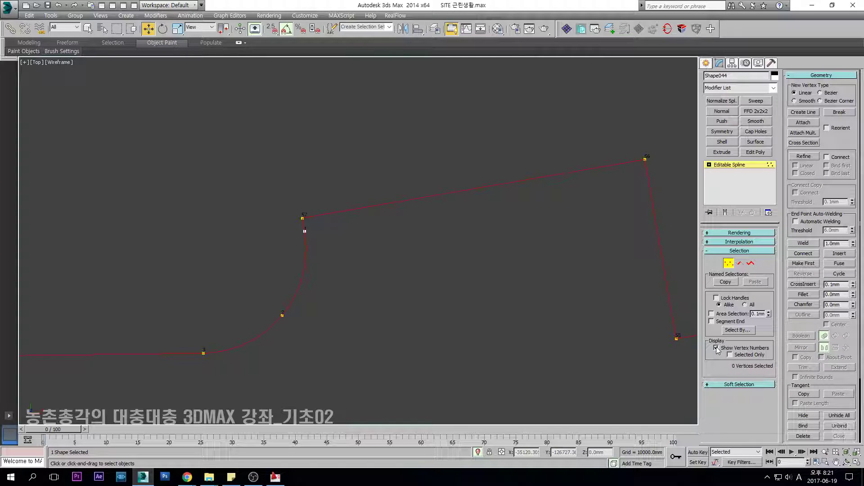
Leave vertex editing and apply a UVW Map modifier to the whole boundary outline.
scroll(328, 274, "down", 4)
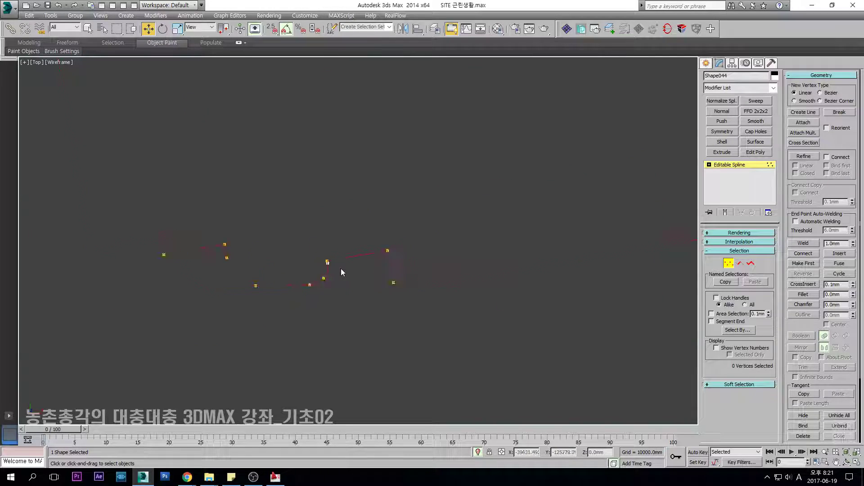
middle_click_drag(326, 289, 288, 298)
left_click_drag(461, 169, 216, 337)
left_click(740, 164)
middle_click_drag(435, 257, 407, 248)
left_click(750, 88)
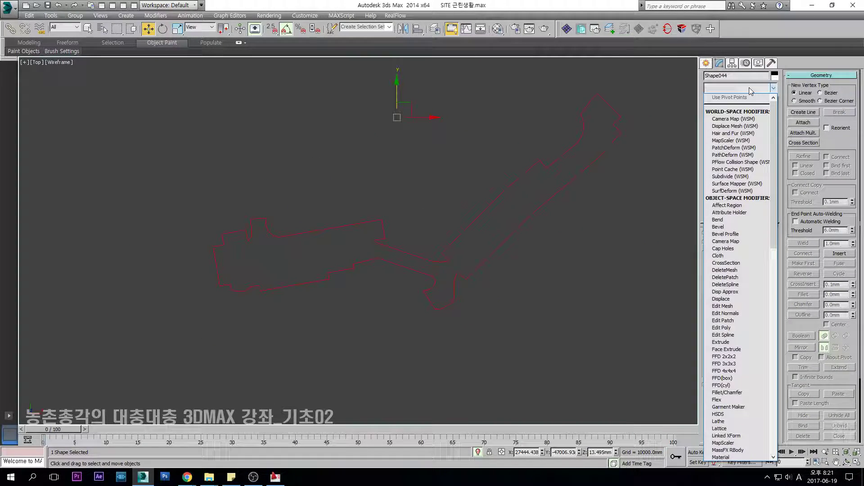
key("u")
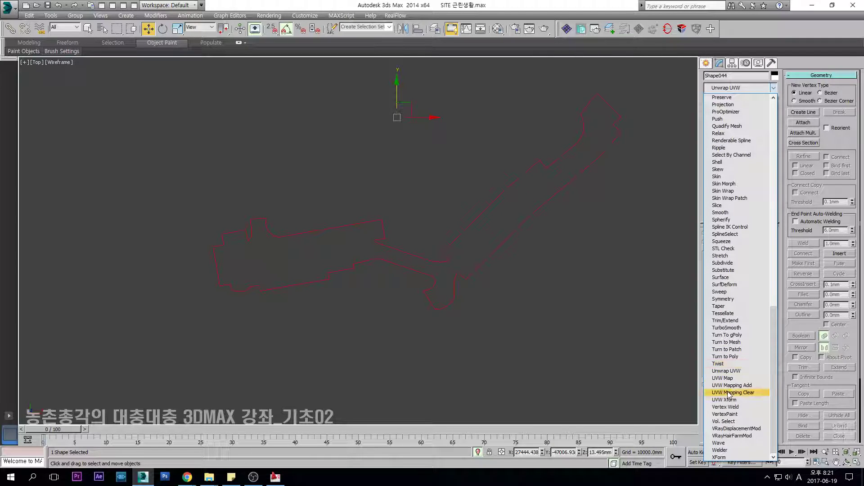
left_click(722, 379)
Display the outline shaded and inspect its filled surface from an angle and in the Top view.
key("F3")
left_click(458, 323)
left_click(447, 251)
middle_click_drag(373, 273, 440, 301, "alt")
key("t")
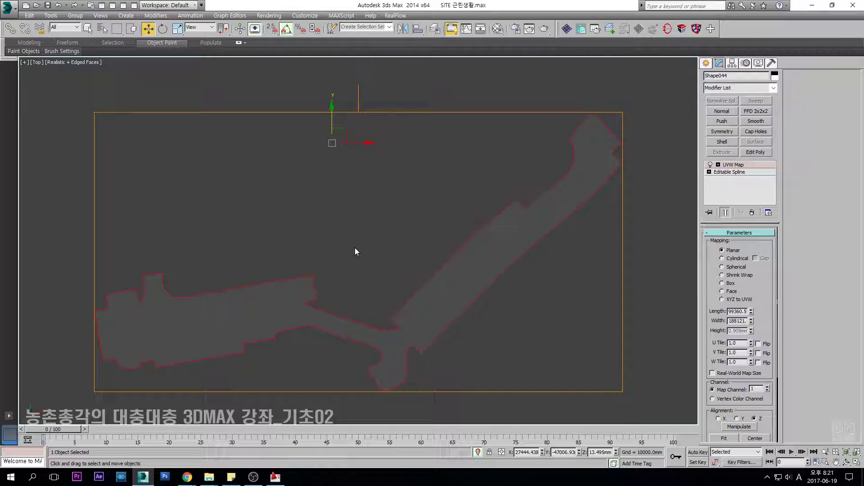
End the isolation to bring back the whole site plan around the road surface.
left_click(479, 449)
scroll(400, 227, "down", 5)
mouse_move(364, 211)
middle_mouse_down()
mouse_move(375, 221)
mouse_move(391, 321)
middle_mouse_up()
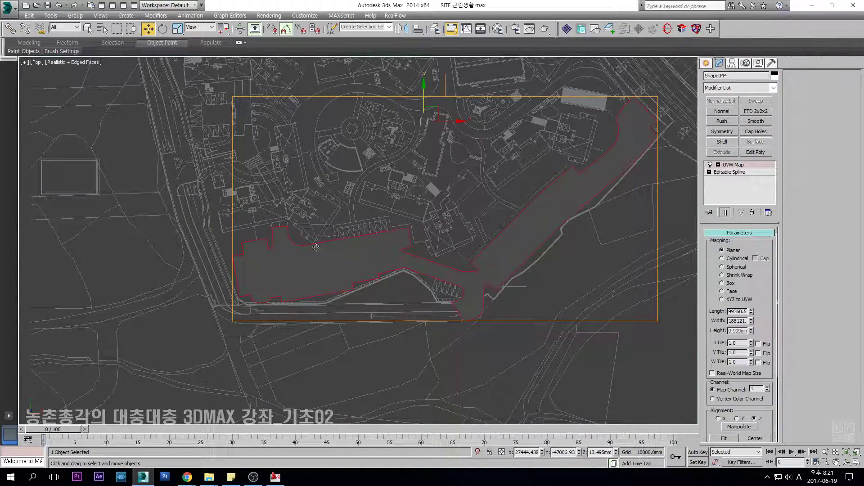
Remove the UVW Map modifier and apply an Edit Poly modifier to the road and parking outline.
middle_click_drag(257, 251, 251, 278)
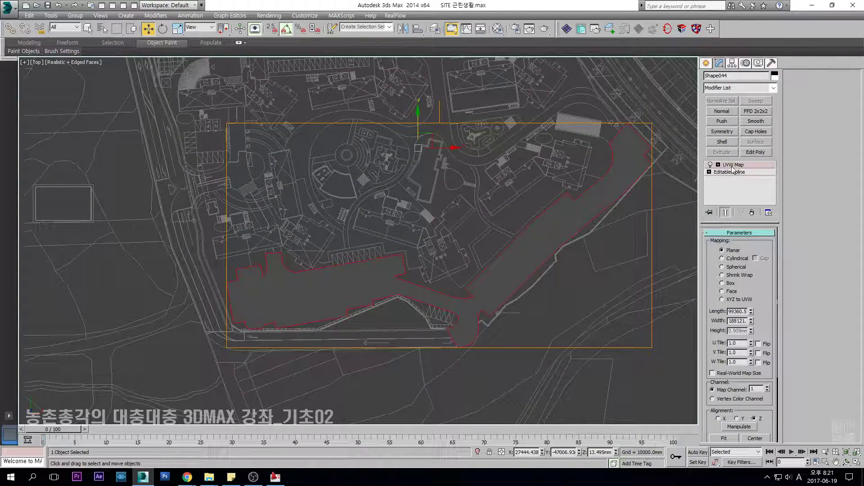
middle_click_drag(448, 245, 453, 253)
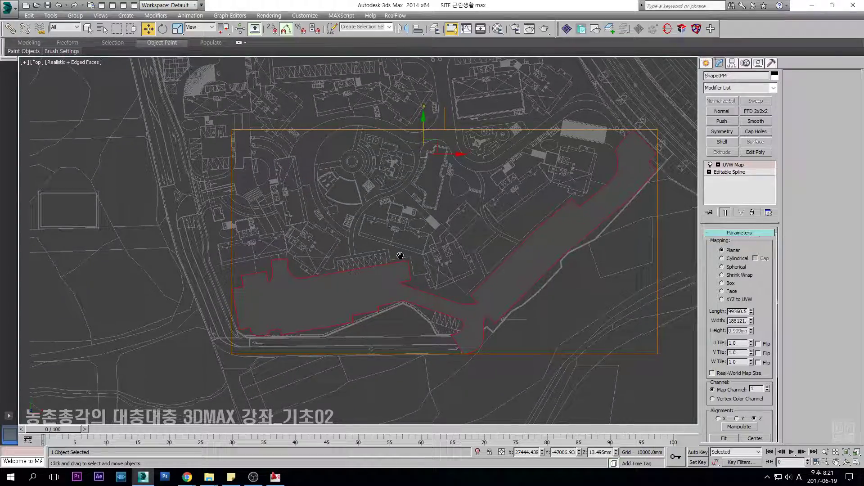
left_click(756, 152)
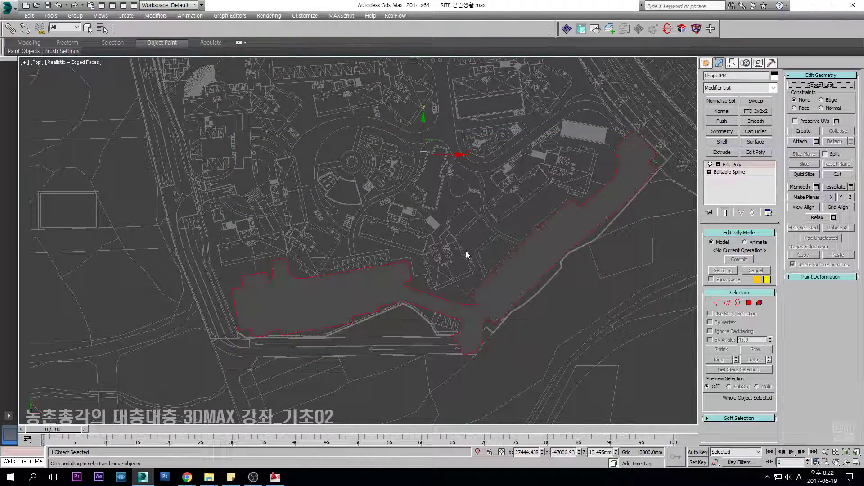
Try moving a boundary vertex of the Edit Poly surface beside the diagonal road's upper edge.
scroll(464, 248, "up", 6)
scroll(427, 210, "up", 5)
left_click_drag(378, 243, 180, 431)
scroll(296, 340, "down", 3)
left_click_drag(307, 329, 266, 267)
middle_click_drag(351, 269, 401, 277)
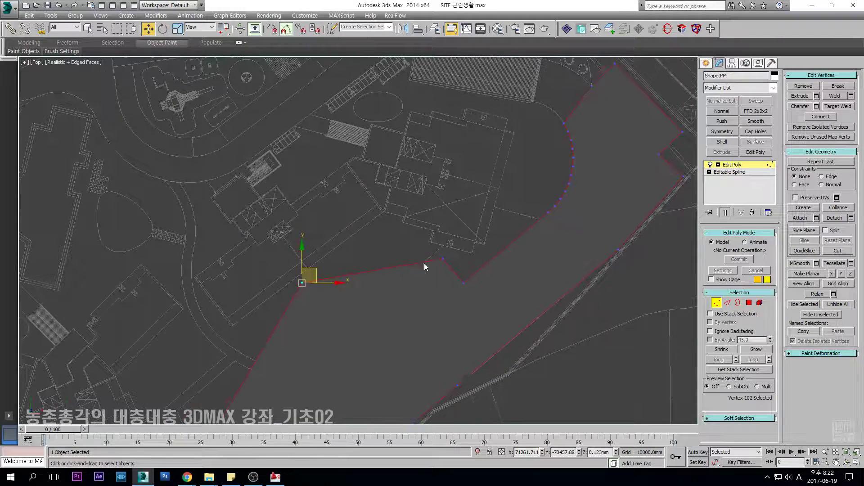
Remove the Edit Poly modifier from the road and parking outline and apply a UVW Map modifier in its place.
left_click(728, 173)
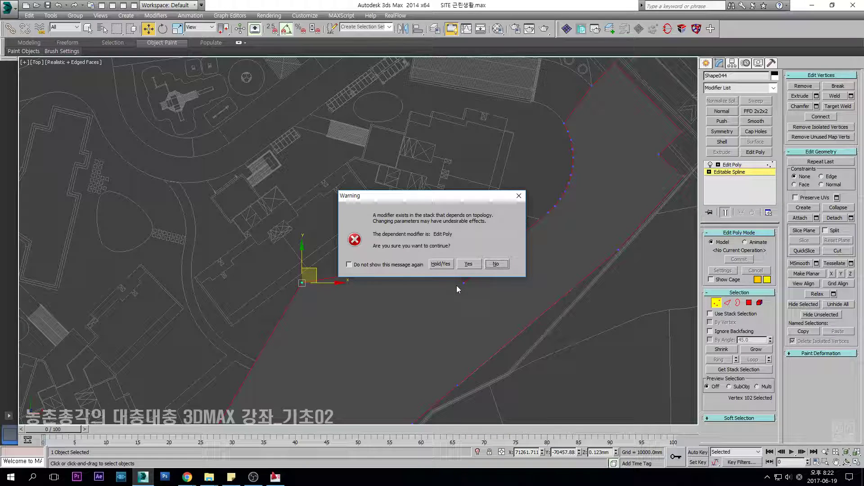
left_click(521, 196)
left_click(751, 213)
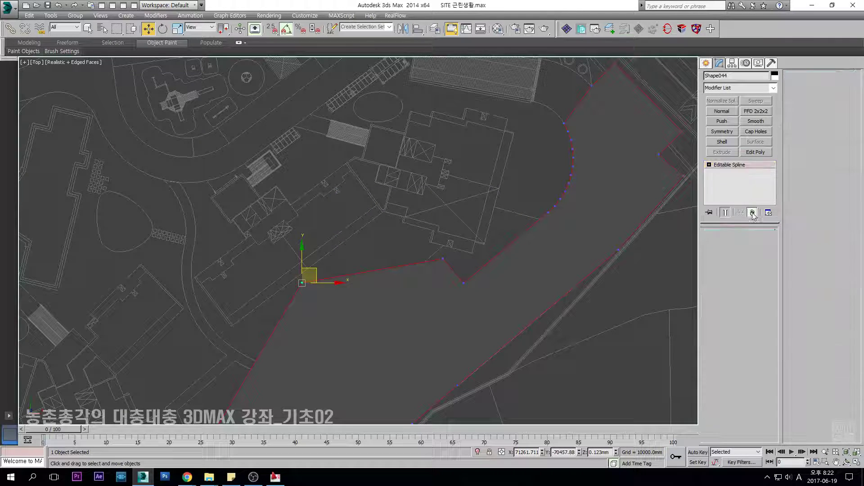
middle_click_drag(428, 257, 423, 257)
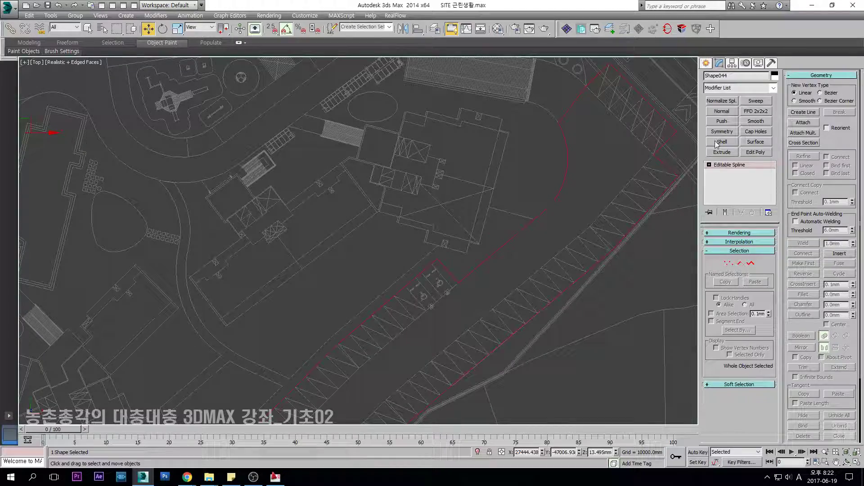
left_click(750, 142)
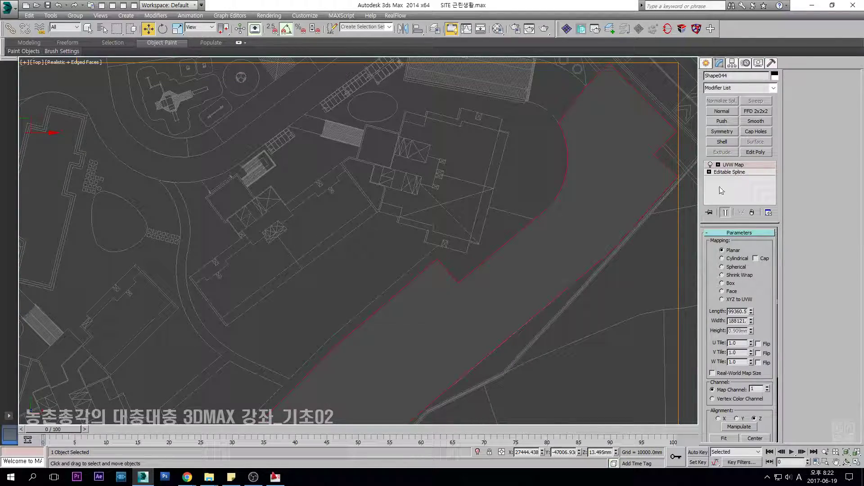
scroll(453, 260, "down", 6)
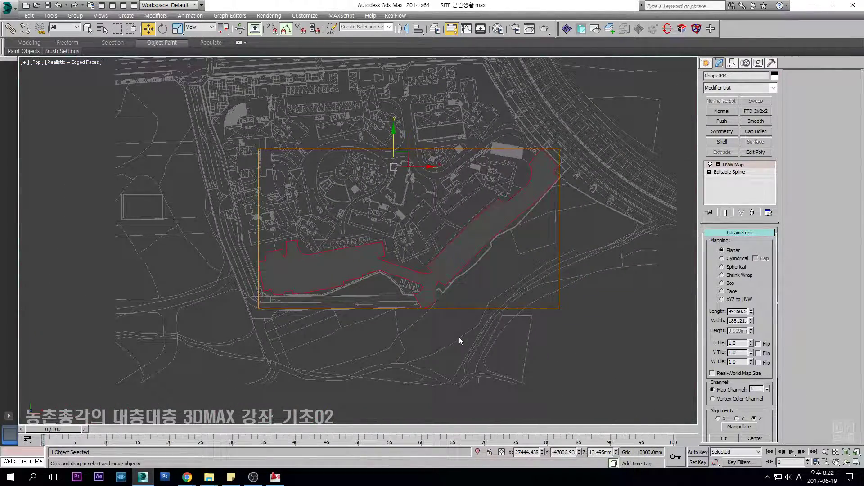
Start a snapped line at the corner of the road surface's short northern stub, near the west end.
scroll(333, 239, "up", 5)
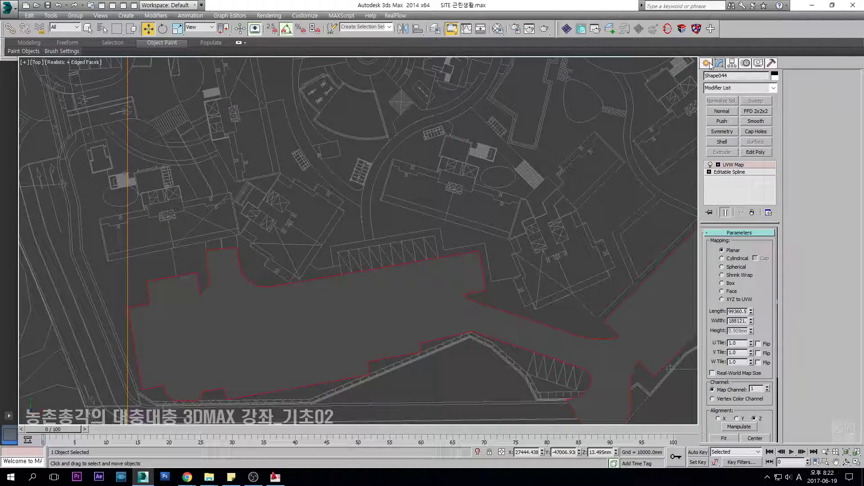
left_click(707, 63)
left_click(722, 128)
scroll(178, 235, "up", 5)
middle_click_drag(275, 224, 328, 239)
key("s")
left_click(203, 277)
scroll(212, 227, "down", 5)
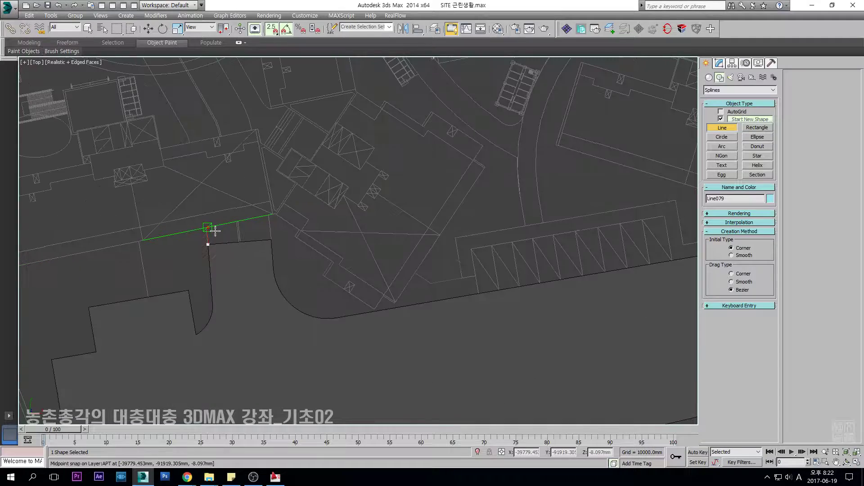
Continue the line north along the access lane's west edge, past the apartment building and towards the stairs.
scroll(203, 226, "down", 3)
middle_click_drag(203, 225, 359, 241)
scroll(353, 164, "up", 4)
scroll(353, 163, "up", 3)
scroll(302, 203, "up", 3)
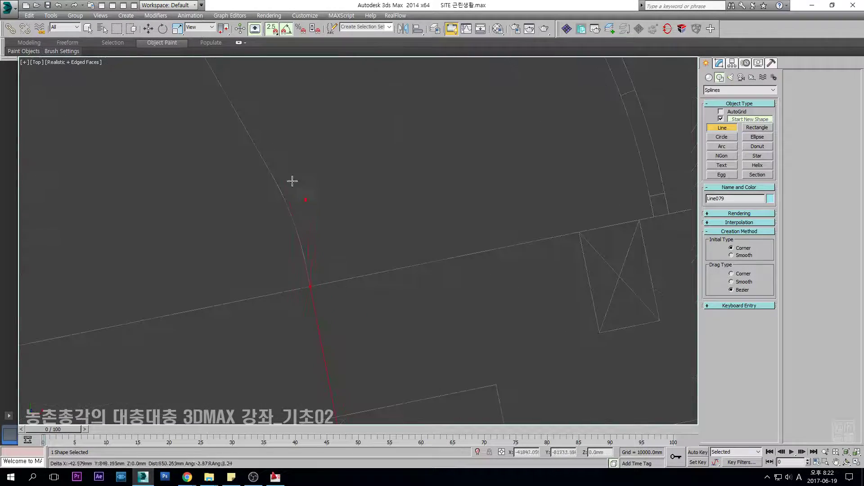
scroll(251, 109, "down", 5)
scroll(313, 185, "up", 5)
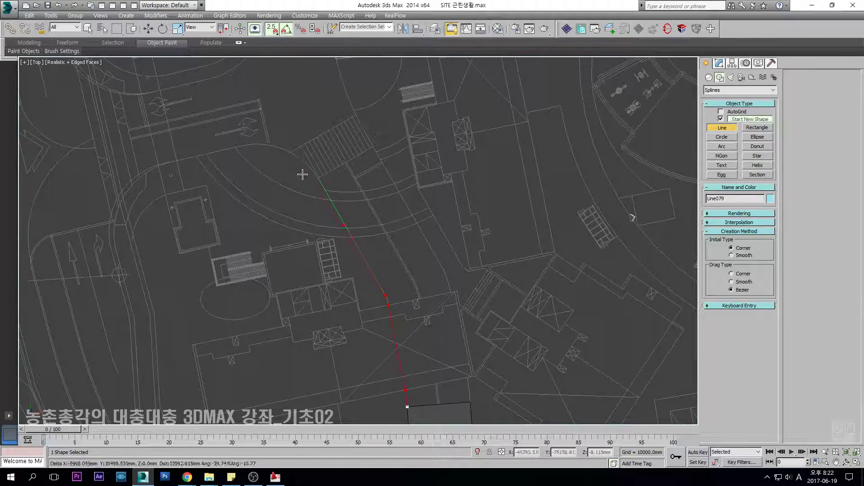
Trace the line around the curved kerb below the stairs and west to the start of the entrance corner curve.
scroll(346, 215, "down", 4)
scroll(343, 209, "up", 4)
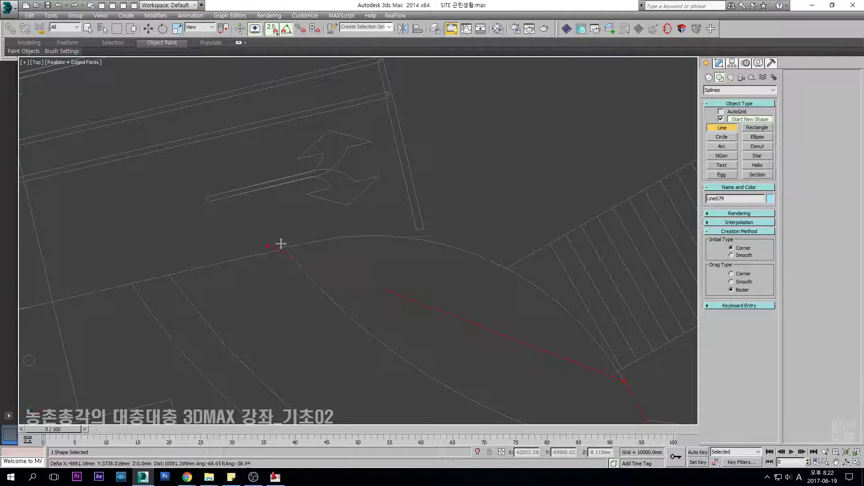
left_click(305, 241)
scroll(297, 256, "down", 4)
scroll(360, 252, "up", 4)
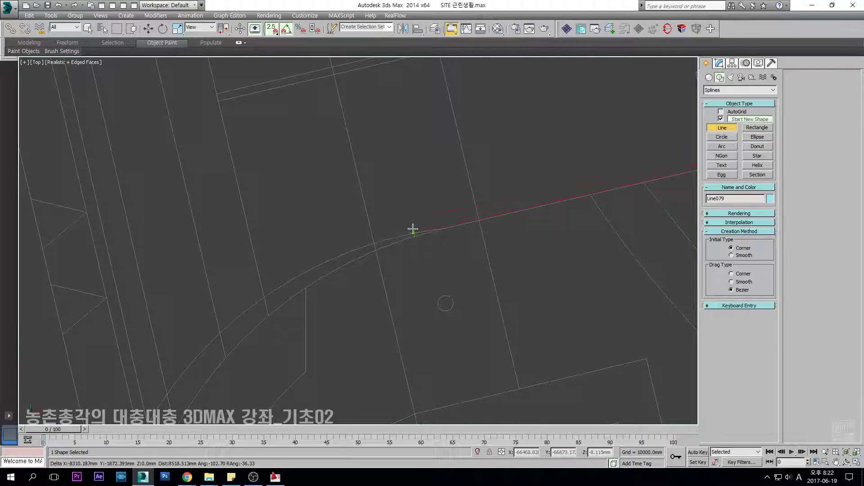
left_click(452, 223)
Carry the line across the entrance corner curve and down the main road's east edge to its first bend.
scroll(454, 224, "down", 5)
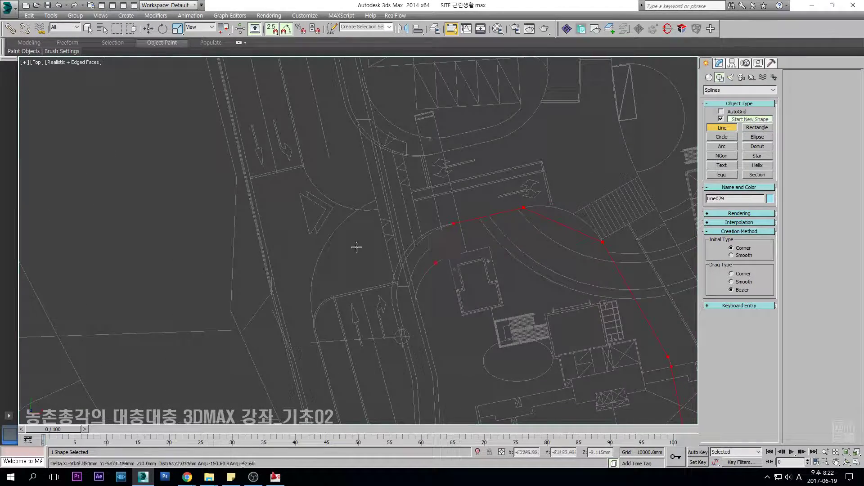
scroll(412, 295, "up", 2)
middle_click_drag(391, 338, 341, 271)
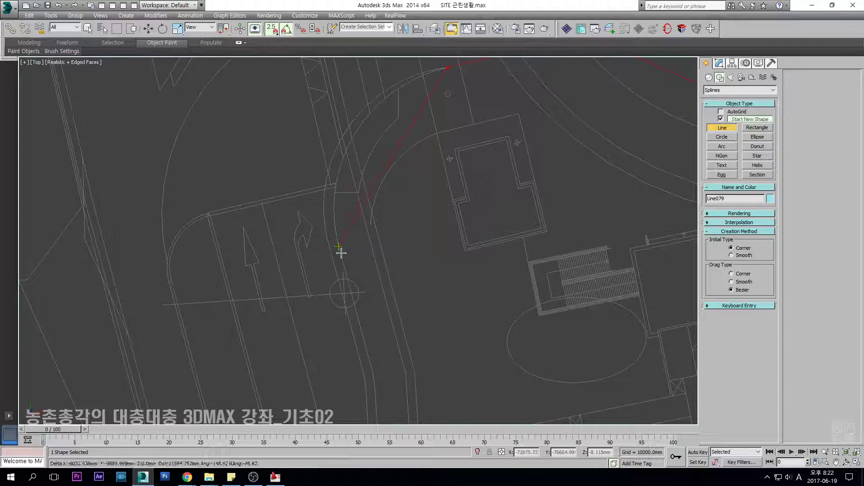
left_click(341, 253)
scroll(345, 268, "down", 1)
middle_click_drag(363, 325, 349, 239)
scroll(351, 237, "up", 2)
left_click(352, 282)
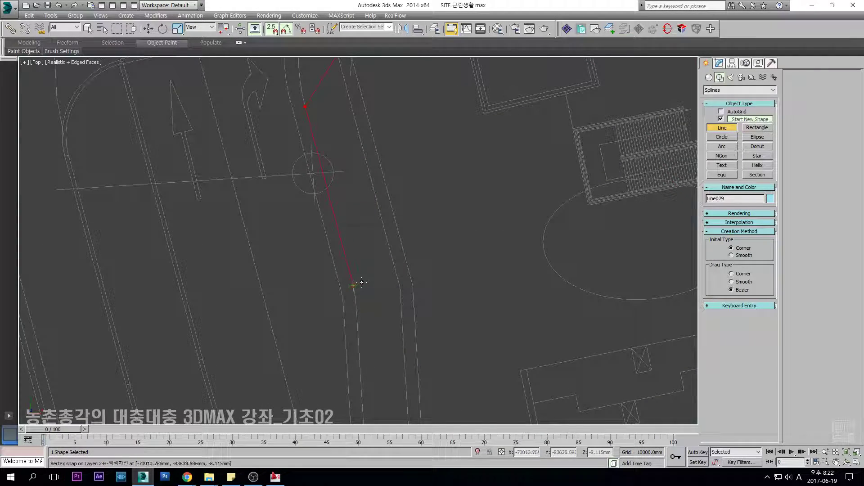
scroll(362, 285, "down", 2)
scroll(363, 285, "up", 3)
left_click(329, 235)
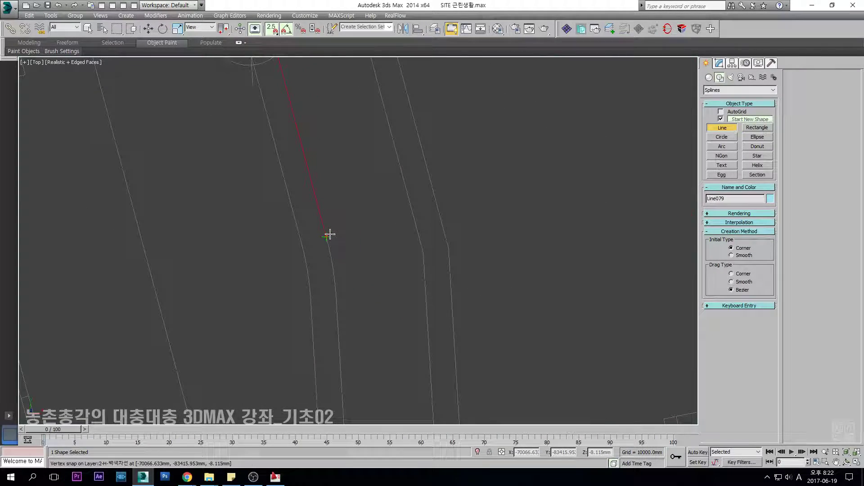
Snap line points through the first bend and around the second bend of the main road's east edge.
scroll(331, 236, "down", 2)
middle_click_drag(356, 288, 355, 241)
scroll(354, 240, "up", 1)
left_click(336, 222)
scroll(337, 225, "down", 3)
middle_click_drag(350, 372, 357, 261)
scroll(357, 228, "up", 2)
left_click(348, 152)
scroll(349, 130, "up", 2)
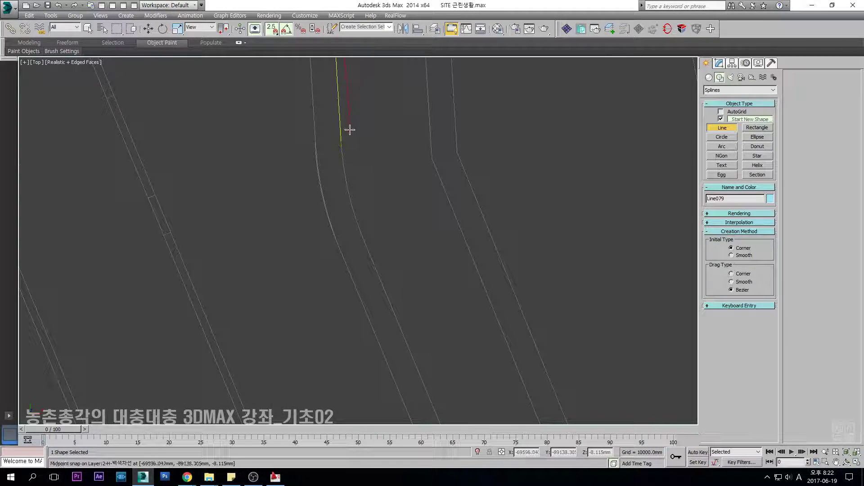
left_click(360, 224)
Extend the line down the long straight east edge and around the curved southwest corner of the main road.
scroll(361, 224, "down", 3)
middle_click_drag(469, 353, 360, 245)
scroll(361, 245, "down", 1)
middle_click_drag(425, 327, 358, 242)
scroll(394, 289, "up", 2)
scroll(343, 265, "up", 1)
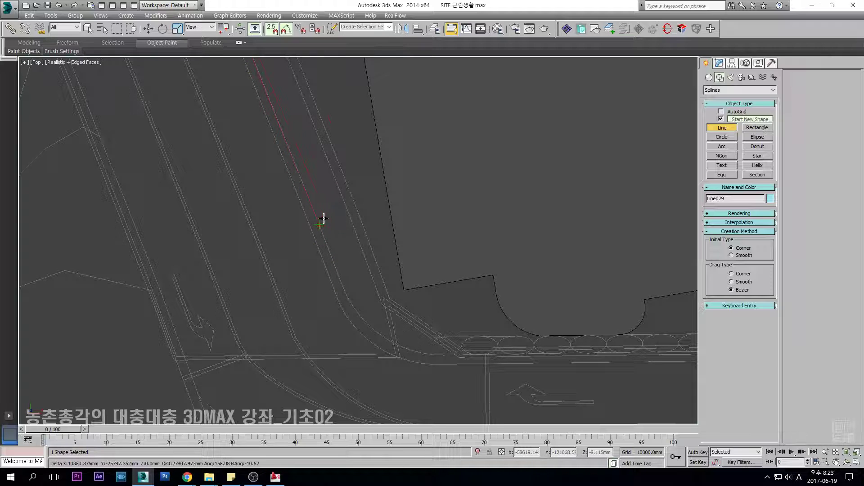
scroll(351, 273, "up", 1)
middle_click_drag(370, 307, 357, 241)
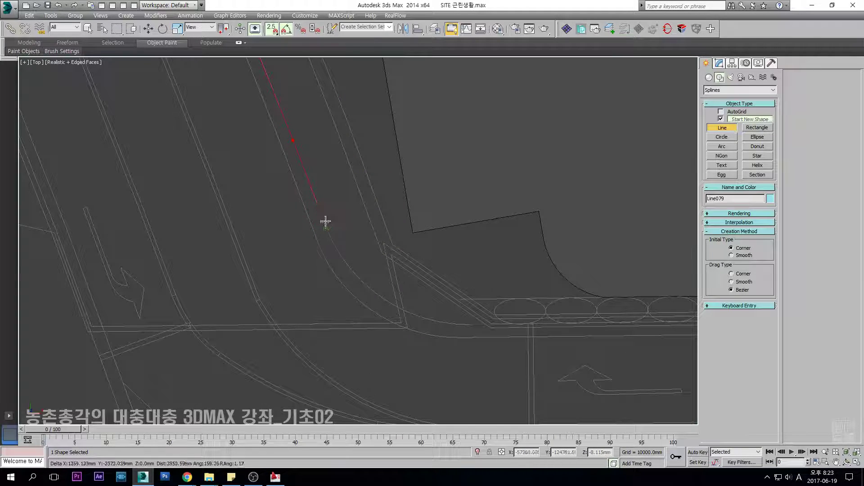
middle_click_drag(434, 334, 354, 244)
scroll(377, 242, "up", 2)
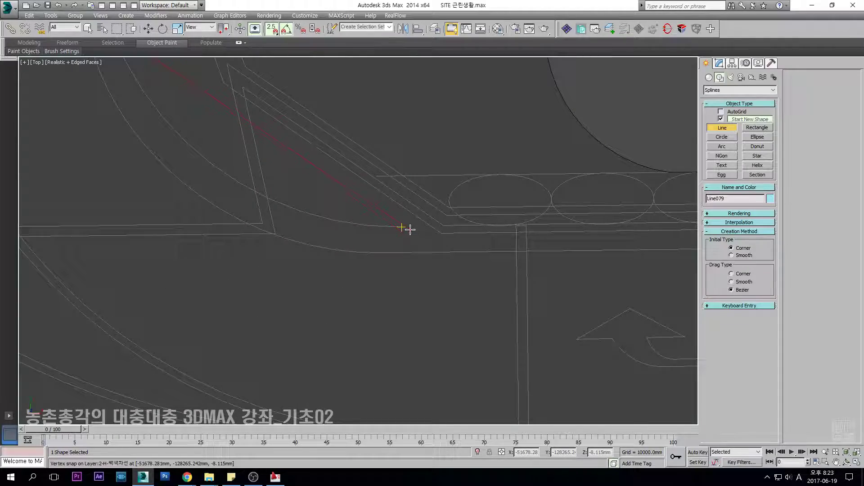
left_click(443, 233)
Run the line east along the southern road to the existing road surface and down to that surface's lower corner.
scroll(443, 233, "down", 2)
scroll(444, 232, "down", 3)
middle_click_drag(669, 224, 293, 243)
scroll(367, 242, "up", 3)
scroll(268, 264, "down", 2)
scroll(357, 243, "up", 5)
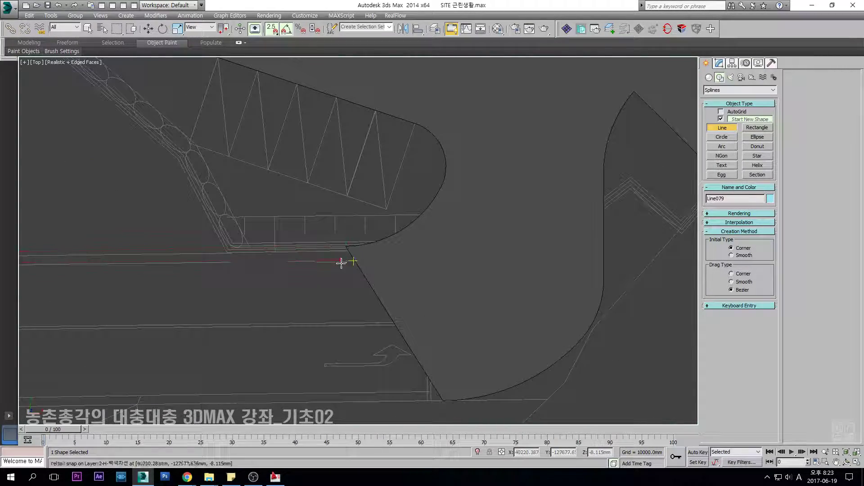
left_click(352, 235)
scroll(359, 237, "down", 2)
left_click(450, 389)
Trace the line back west along the southern road's outer edge and up the main road's west side.
scroll(450, 382, "down", 3)
middle_click_drag(91, 388, 362, 246)
middle_click_drag(55, 258, 358, 241)
scroll(375, 232, "up", 4)
left_click(588, 237)
scroll(361, 239, "down", 4)
middle_click_drag(296, 134, 358, 240)
scroll(387, 175, "up", 4)
left_click(371, 239)
scroll(370, 239, "down", 4)
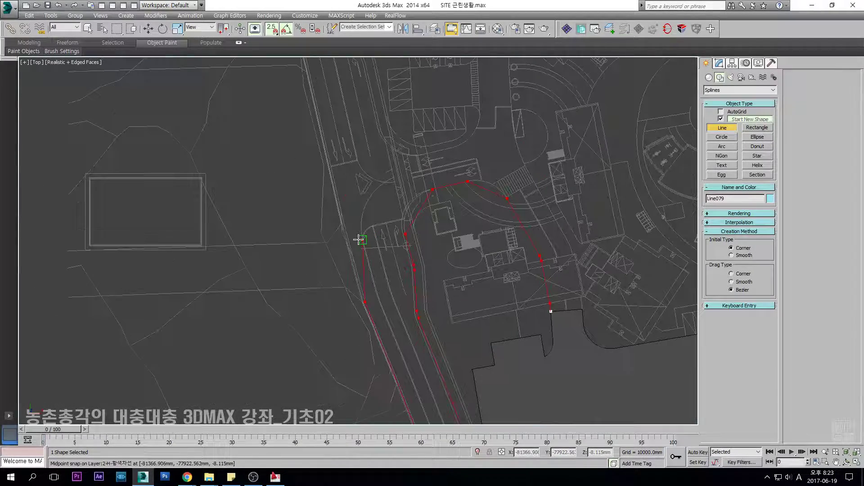
Continue the line north along the main road's west edge, past the entrance, towards the northern intersection.
scroll(356, 214, "up", 3)
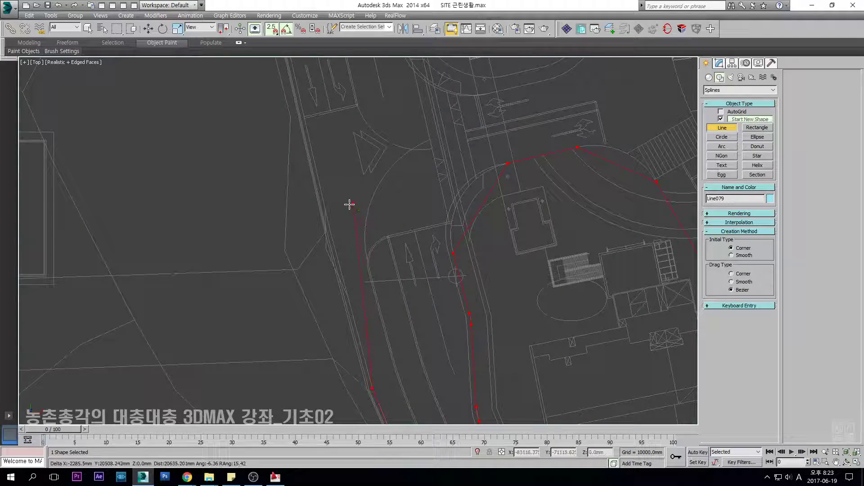
left_click(327, 207)
middle_click_drag(297, 81, 356, 193)
left_click(357, 189)
middle_click_drag(303, 92, 338, 203)
scroll(349, 132, "down", 3)
middle_click_drag(352, 84, 356, 230)
scroll(356, 230, "up", 2)
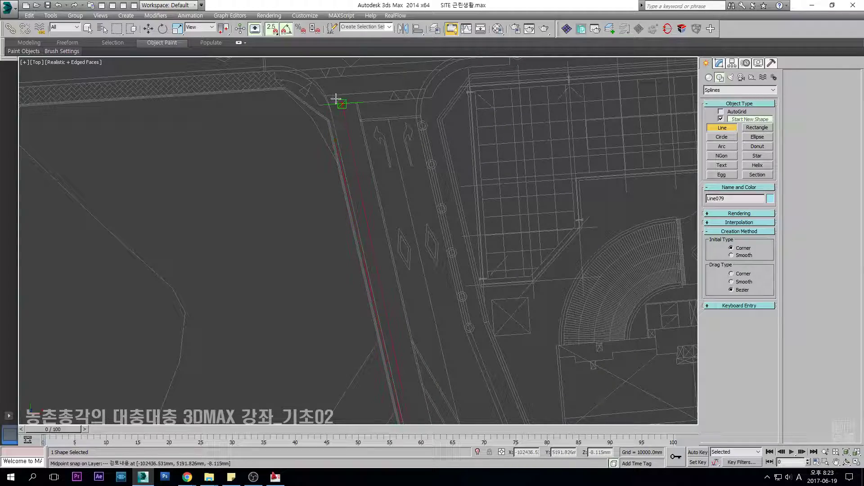
Take the line across the road at the northern intersection and down its east edge past the row of circles.
scroll(332, 121, "up", 2)
scroll(455, 117, "up", 2)
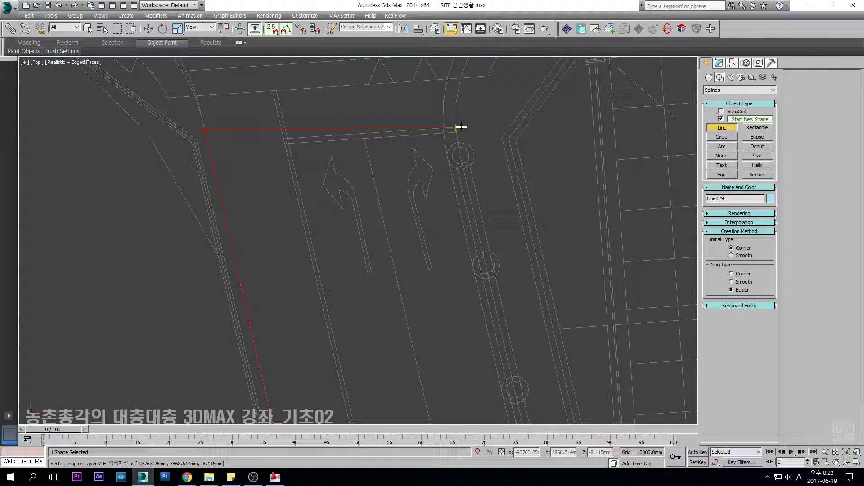
left_click(459, 124)
scroll(462, 124, "down", 3)
key("i")
scroll(367, 270, "up", 3)
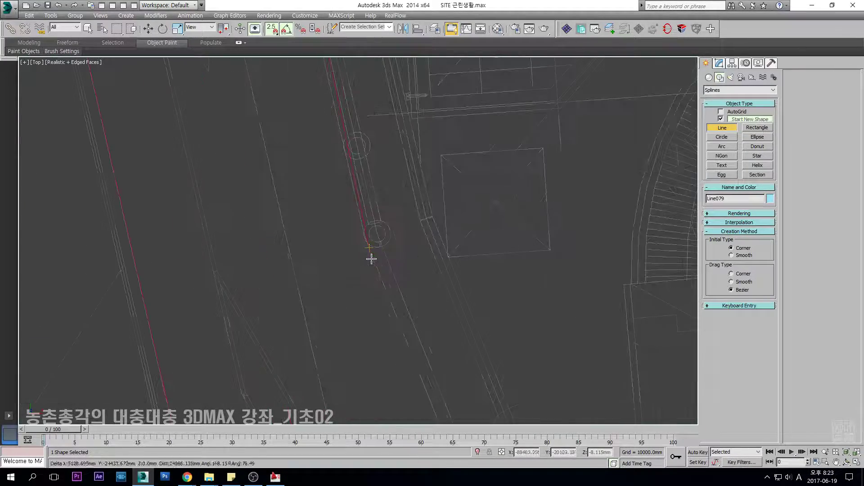
scroll(373, 223, "up", 1)
left_click(375, 223)
Follow the main road's east edge south to the start of the corner curve beside the parking lot.
scroll(374, 223, "down", 2)
scroll(357, 241, "up", 2)
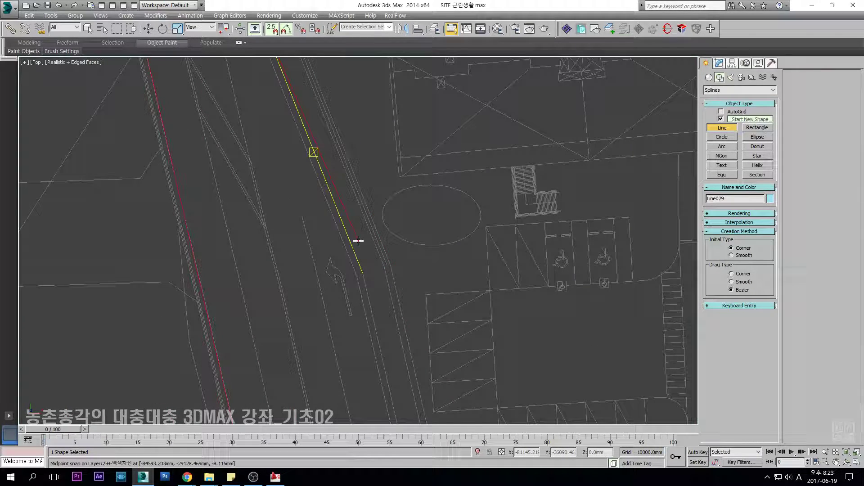
left_click(367, 272)
scroll(371, 276, "down", 3)
middle_click_drag(409, 367, 357, 208)
scroll(359, 206, "up", 5)
scroll(371, 183, "down", 4)
middle_click_drag(279, 158, 359, 243)
scroll(344, 225, "up", 4)
scroll(312, 247, "down", 3)
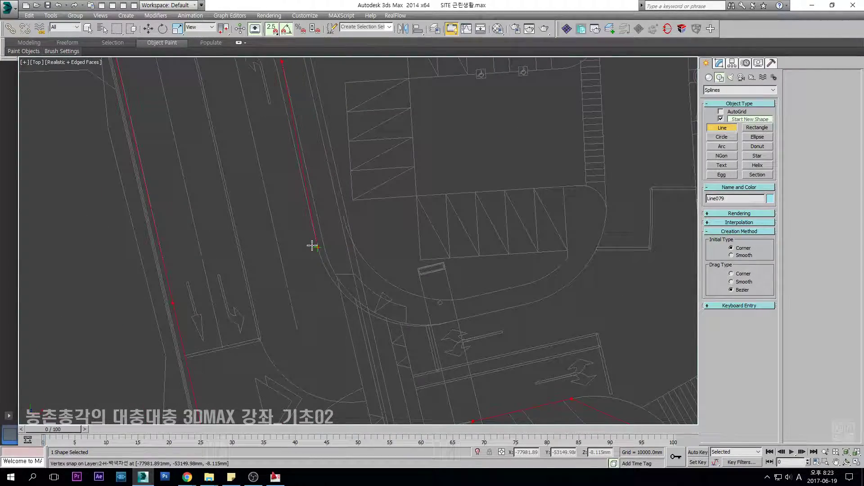
scroll(323, 247, "up", 2)
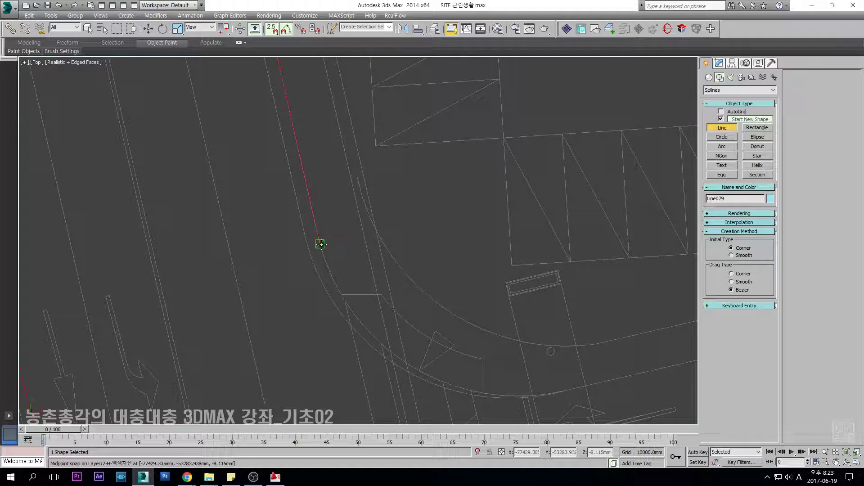
left_click(320, 244)
Trace the line across the entrance corner curve and east along the kerb below the parking lot.
middle_click_drag(439, 393, 361, 245)
scroll(440, 249, "up", 4)
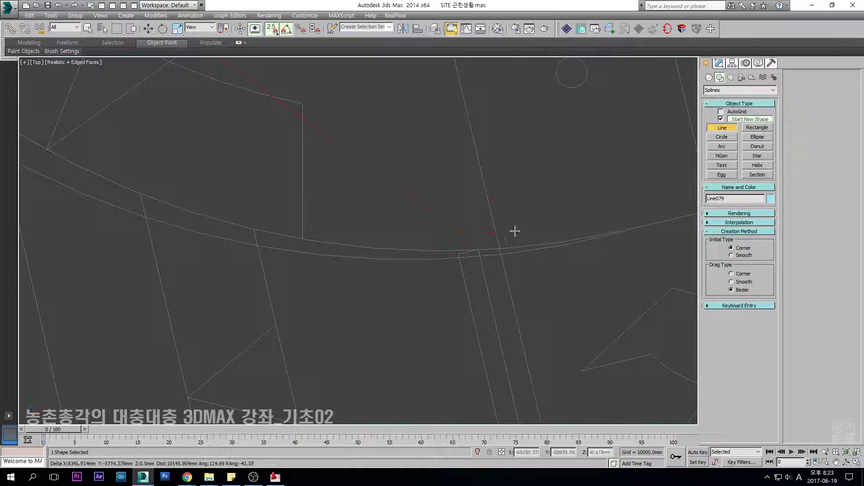
left_click(630, 226)
scroll(631, 226, "down", 6)
middle_click_drag(666, 212, 359, 242)
scroll(392, 244, "up", 2)
left_click(372, 247)
Bring the line around the parking lot's rounded southeast corner to the top of the lower parking bay row.
scroll(480, 110, "up", 3)
scroll(233, 326, "down", 3)
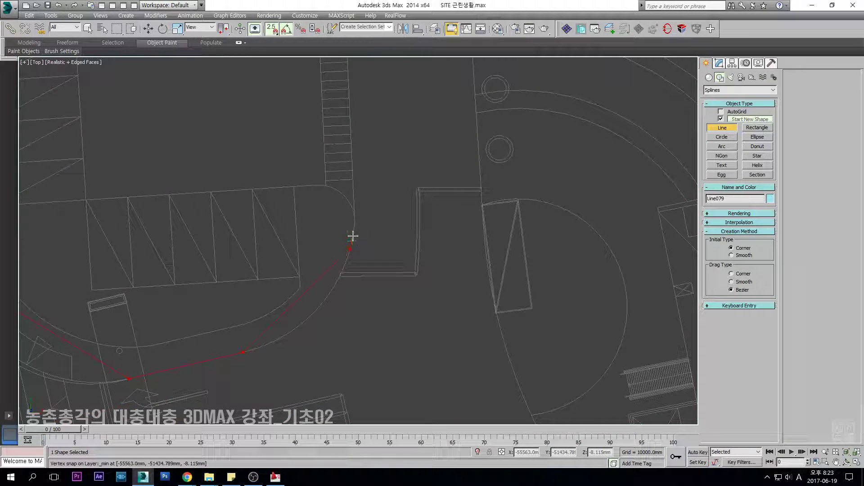
left_click(313, 186)
scroll(357, 241, "down", 3)
scroll(342, 235, "up", 5)
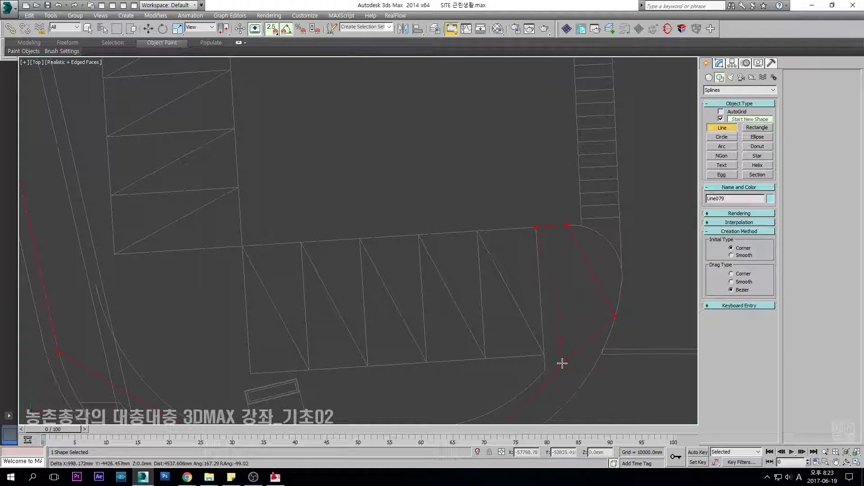
Trace the lower parking bay row and the outer side of the parking lot's west bay column.
left_click(547, 355)
left_click(243, 246)
left_click(118, 257)
scroll(120, 252, "down", 3)
key("i")
scroll(357, 239, "up", 3)
left_click(299, 234)
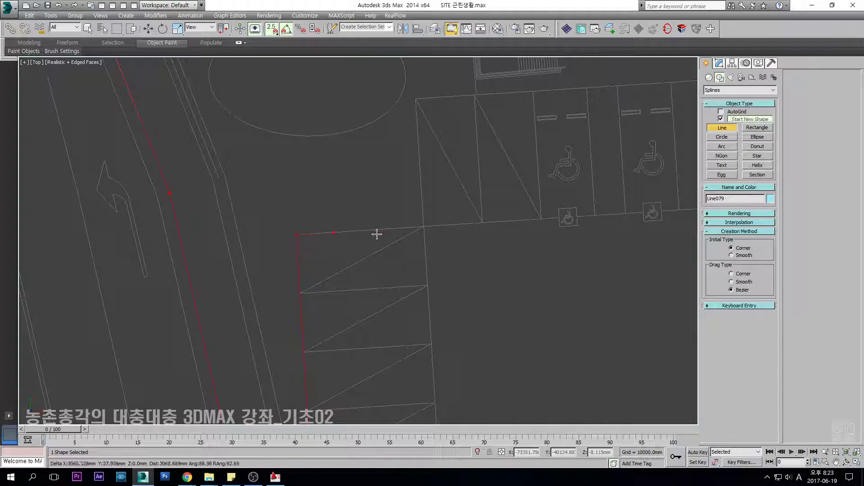
Trace the outer sides of the accessible parking bay row and cut across the corner curve to the access road's west edge.
left_click(413, 98)
key("i")
left_click(443, 246)
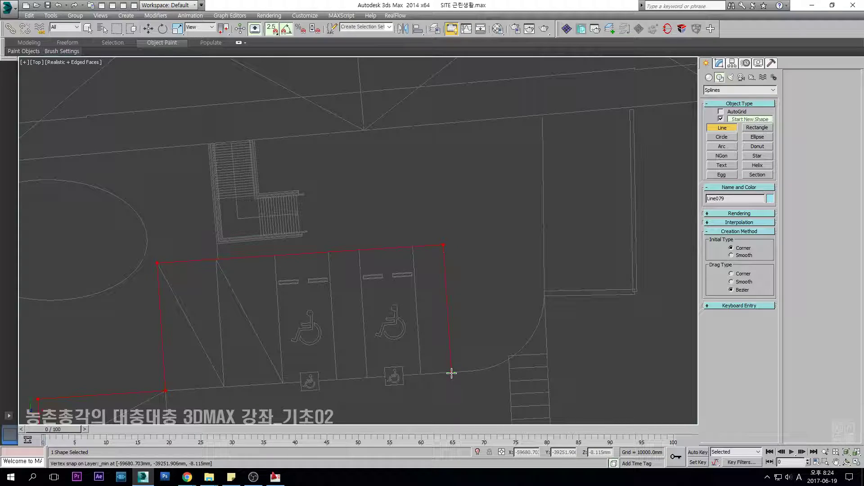
scroll(536, 294, "up", 3)
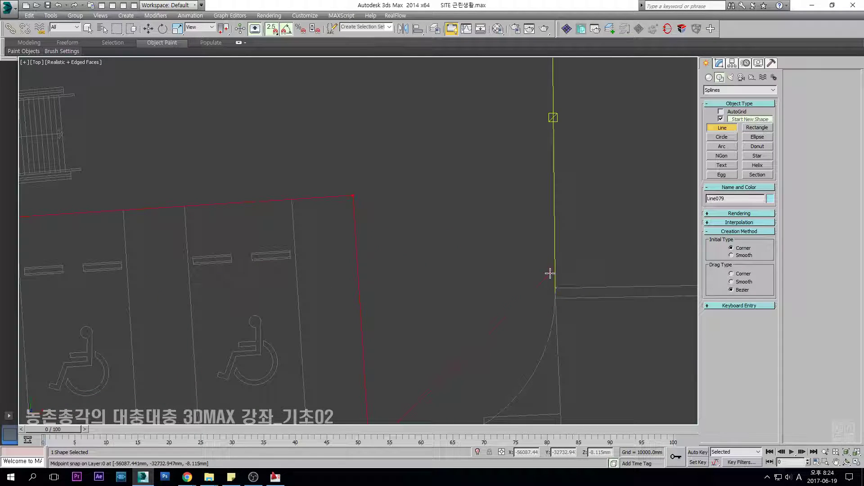
left_click(551, 294)
Continue the line north along the access road's west edge and over the rounded kerb to the curved ramp's lower corner.
scroll(551, 295, "down", 5)
key("i")
scroll(358, 223, "up", 3)
scroll(363, 200, "up", 6)
left_click(329, 255)
scroll(250, 155, "down", 3)
scroll(316, 221, "up", 4)
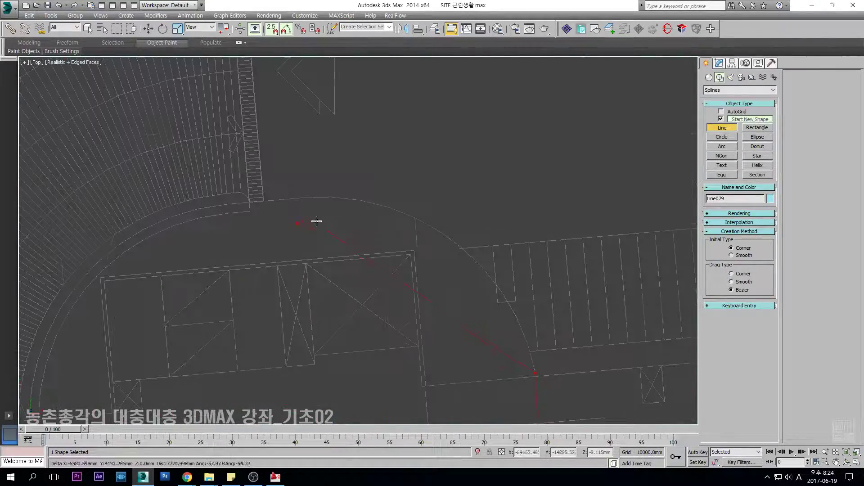
left_click(300, 197)
left_click(260, 199)
scroll(261, 200, "down", 2)
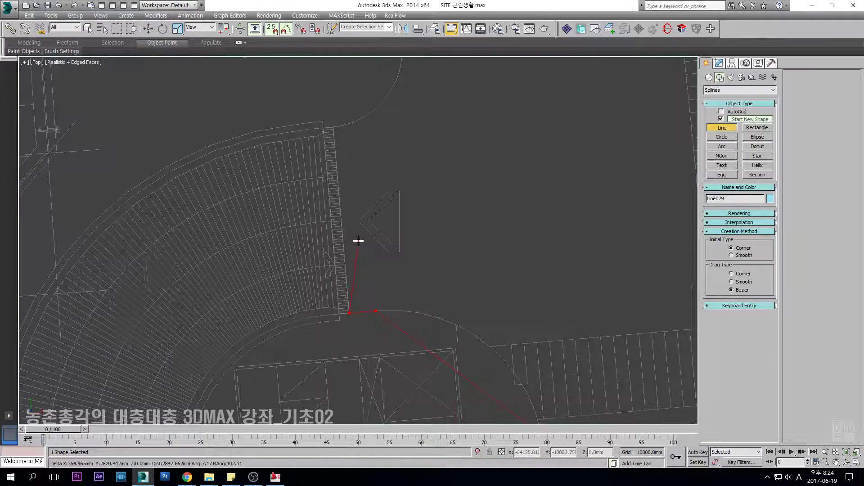
Trace the curved ramp's end, its upper corner curve and the road's north edge to the northeast corner of the striped strip.
scroll(347, 140, "up", 2)
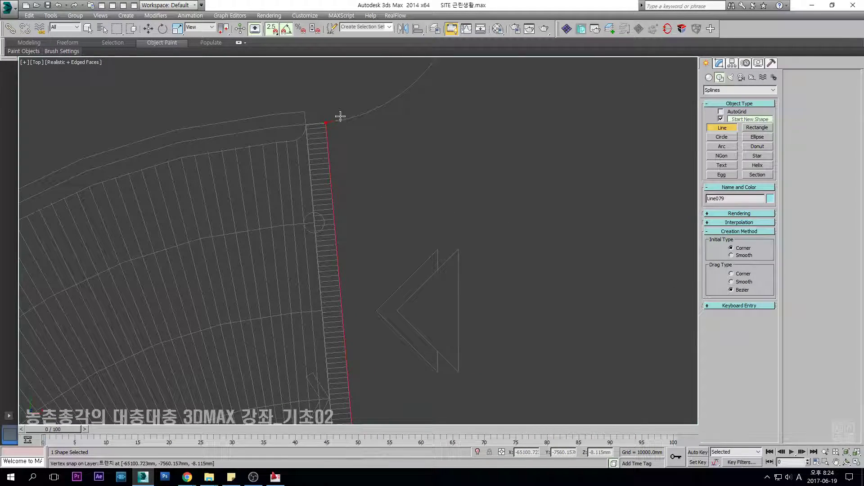
scroll(352, 120, "down", 4)
middle_click_drag(353, 119, 338, 242)
scroll(378, 186, "up", 3)
left_click(377, 194)
scroll(376, 195, "down", 4)
middle_click_drag(376, 195, 289, 242)
left_click(357, 238)
scroll(434, 230, "up", 3)
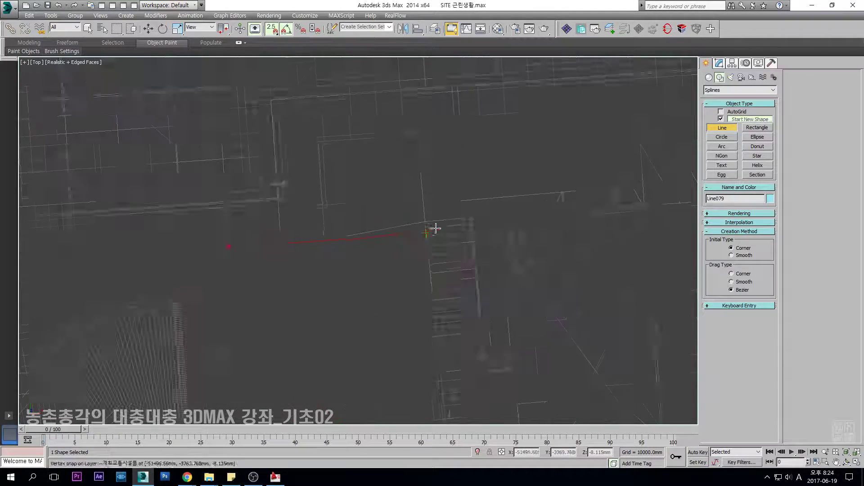
left_click(488, 210)
scroll(487, 209, "down", 4)
middle_click_drag(487, 210, 335, 128)
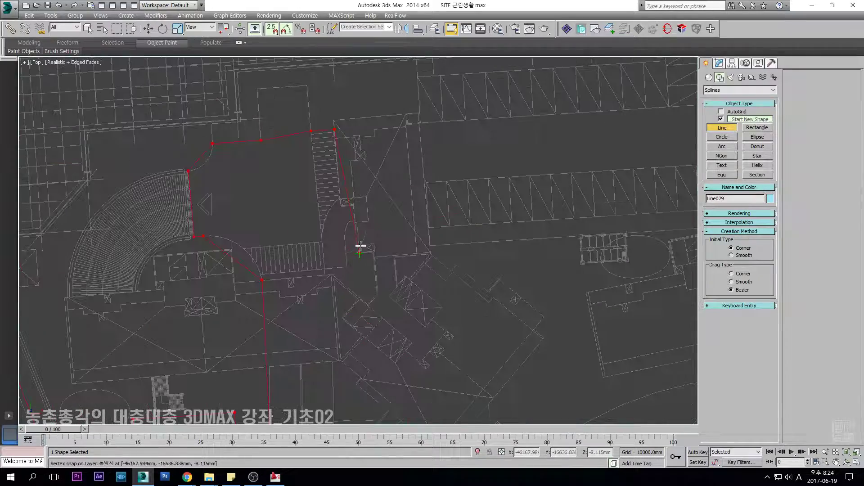
Trace the access road's east edge south, past the striped strip and the round planters, onto the bend beside the circular plaza.
scroll(365, 273, "up", 5)
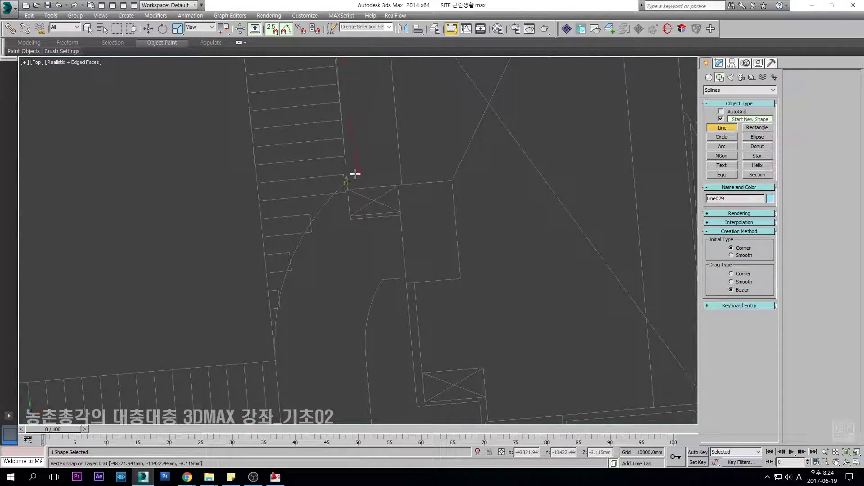
middle_click_drag(276, 314, 351, 221)
left_click(351, 269)
scroll(351, 269, "down", 4)
middle_click_drag(385, 399, 353, 238)
middle_click_drag(347, 385, 358, 246)
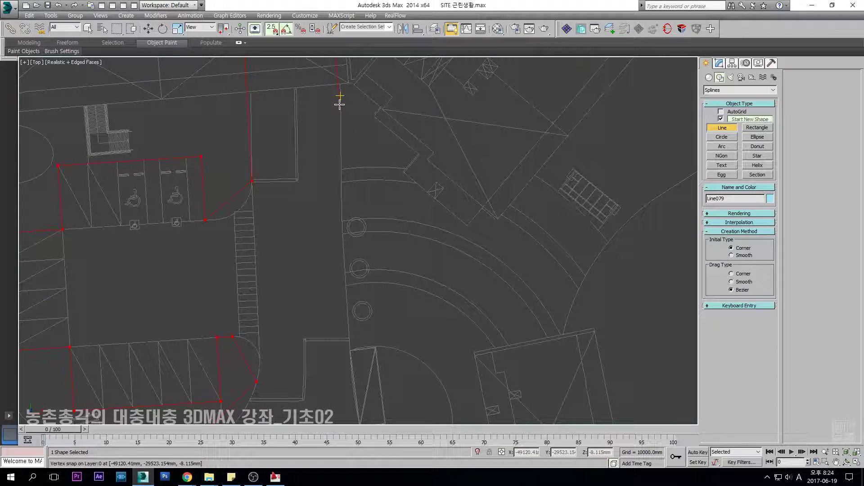
middle_click_drag(325, 286, 355, 229)
scroll(375, 269, "up", 3)
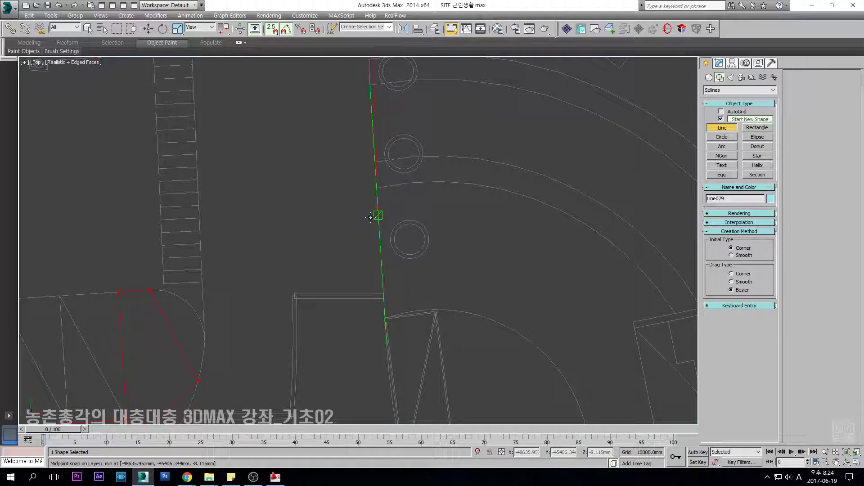
middle_click_drag(316, 421, 367, 257)
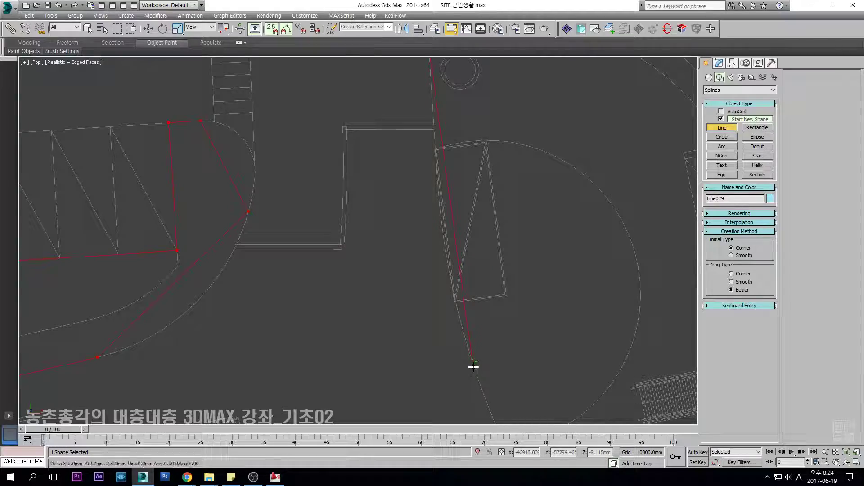
left_click(473, 368)
Follow the access road's east edge southeast past the striped crossing and down alongside the apartment building.
scroll(357, 241, "down", 3)
scroll(411, 270, "up", 4)
middle_click_drag(363, 332, 358, 314)
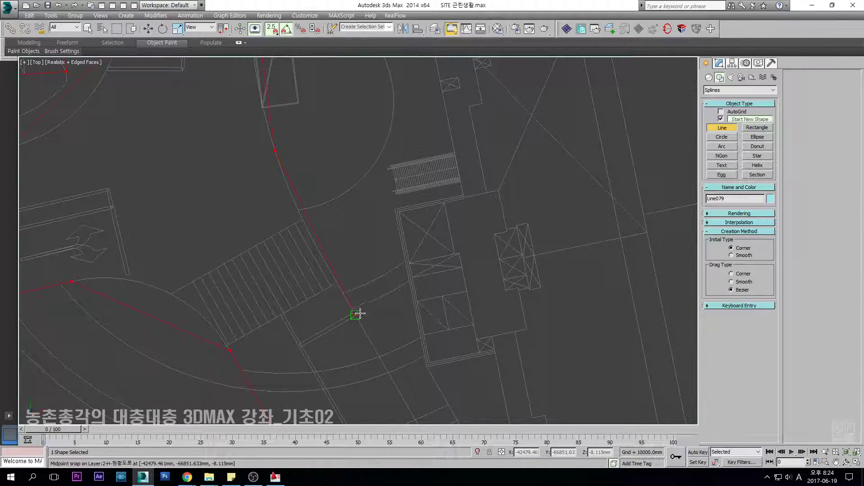
left_click(358, 313)
scroll(359, 314, "down", 3)
middle_click_drag(435, 369, 357, 239)
scroll(357, 283, "up", 2)
left_click(286, 230)
Run the line across the road's end at the first mapped road surface, close the spline and turn snapping off.
middle_click_drag(316, 419, 357, 239)
scroll(366, 263, "up", 2)
left_click(365, 247)
left_click(239, 256)
left_click(408, 267)
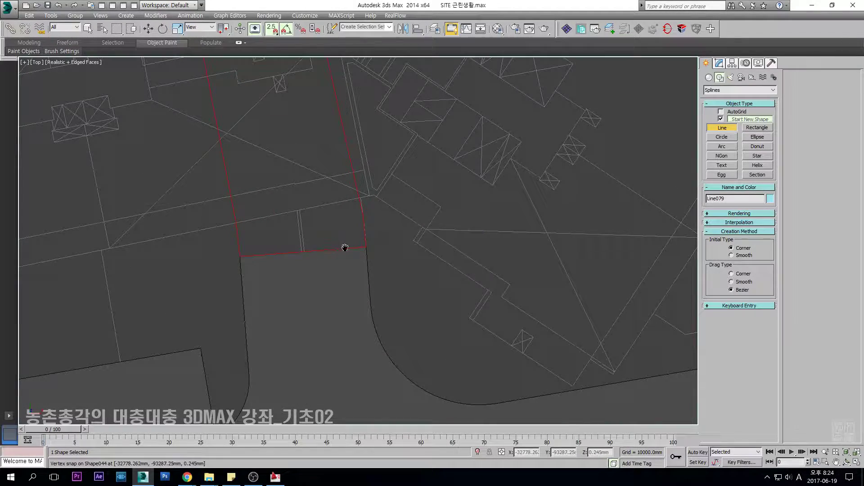
scroll(357, 245, "down", 5)
key("s")
key("w")
Apply a UVW Map modifier to the closed road and parking outline and deselect it.
middle_click_drag(333, 247, 337, 284)
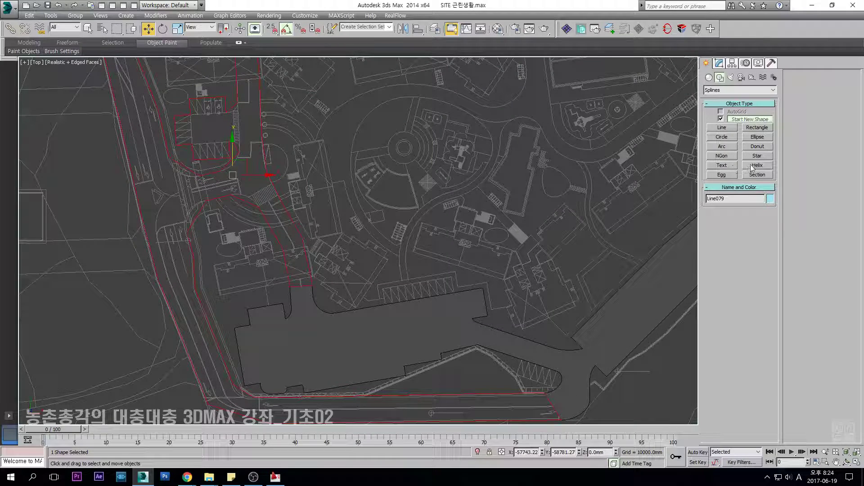
left_click(719, 63)
left_click(740, 88)
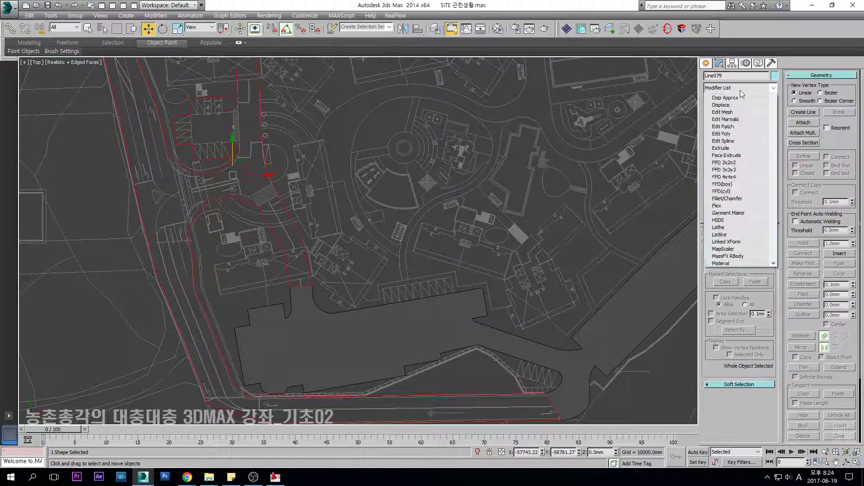
key("u")
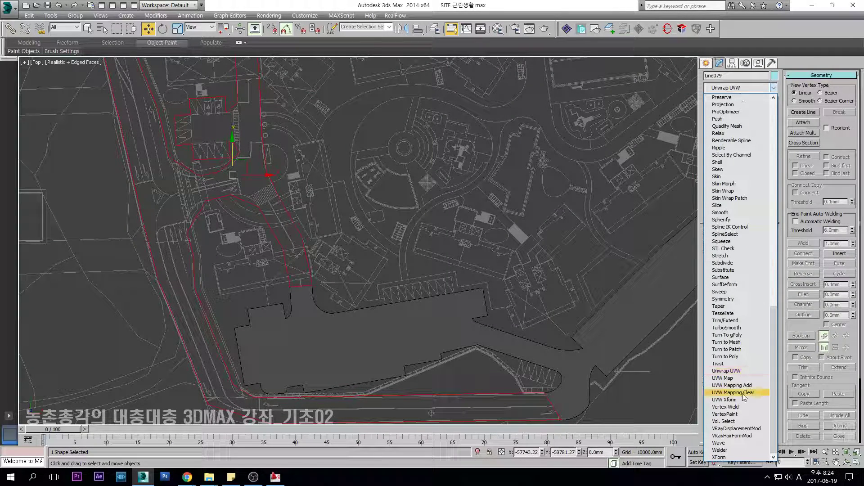
left_click(737, 379)
middle_click_drag(360, 255, 412, 250)
left_click(420, 249)
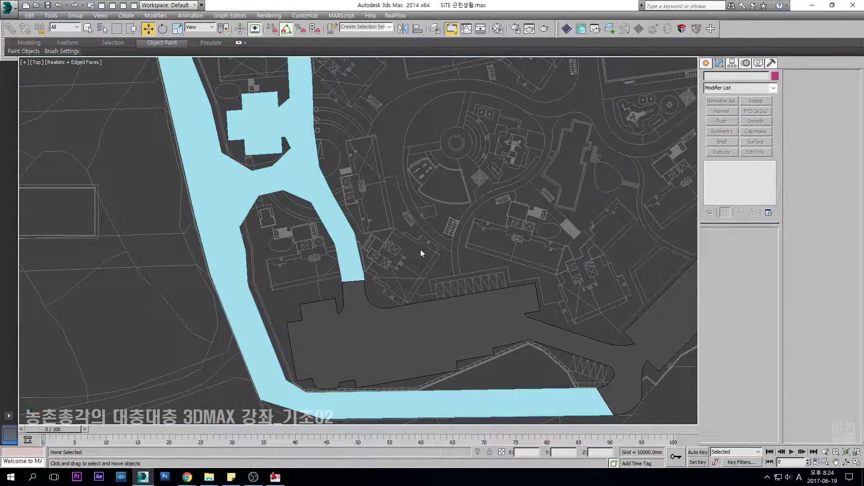
Hide the new surface's edged faces and convert its line's four vertices on the entrance's two corner curves to Bezier.
scroll(420, 249, "down", 2)
scroll(439, 253, "up", 4)
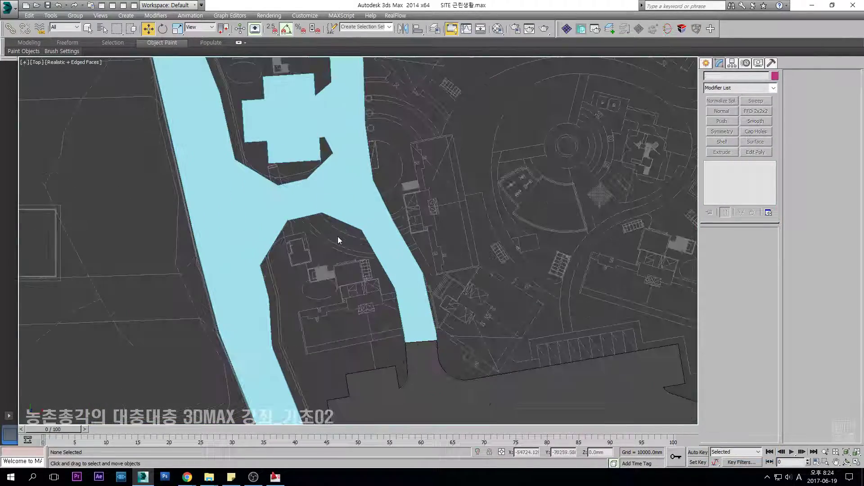
left_click(289, 227)
scroll(289, 228, "up", 2)
key("F4")
left_click(718, 172)
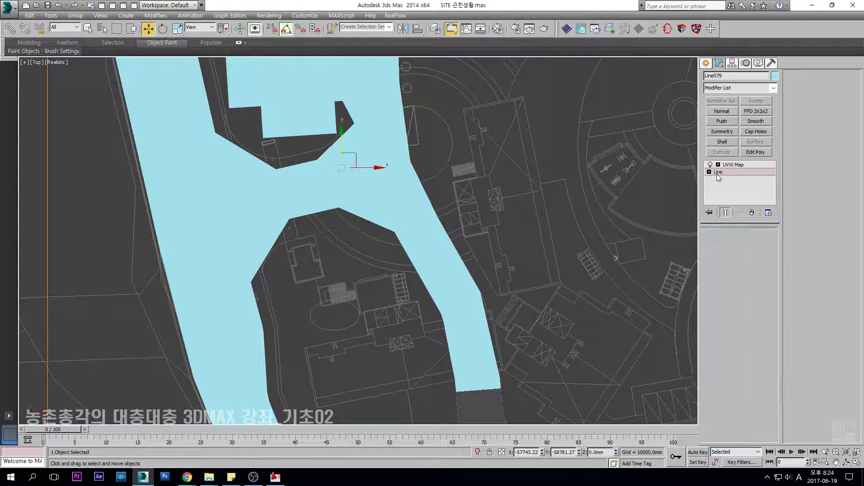
middle_click_drag(273, 261, 306, 261)
key("1")
left_click_drag(273, 301, 274, 302)
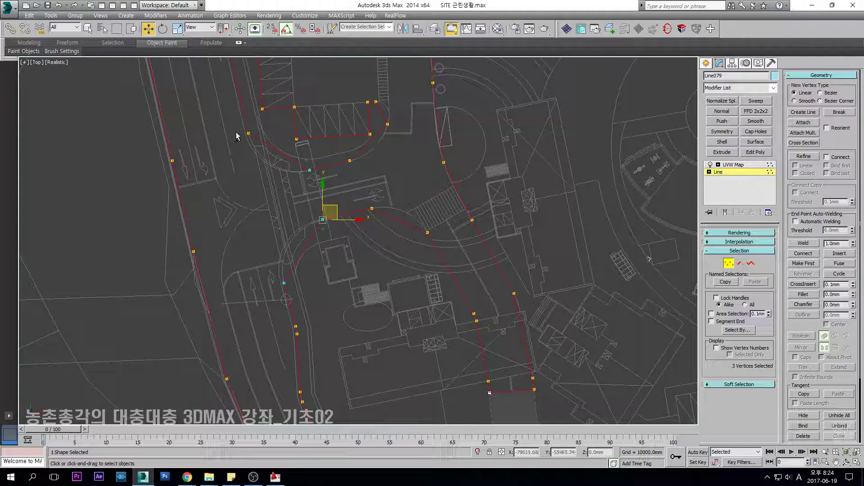
scroll(282, 164, "up", 2)
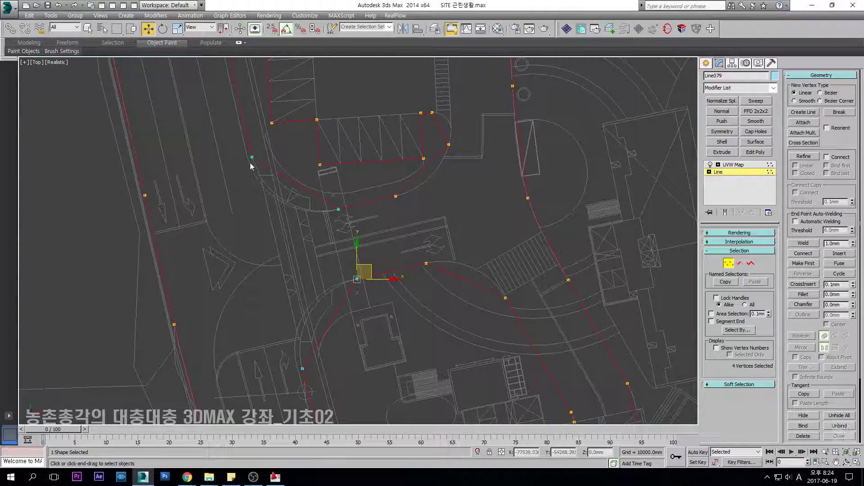
right_click(291, 204)
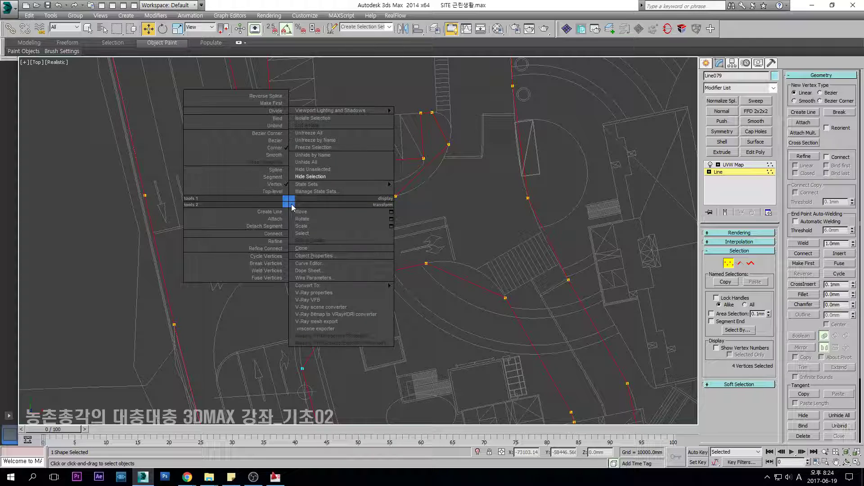
left_click(272, 142)
Adjust the Bezier handles of the four entrance vertices so both corner curves follow the kerbs in the site plan.
left_click(252, 157)
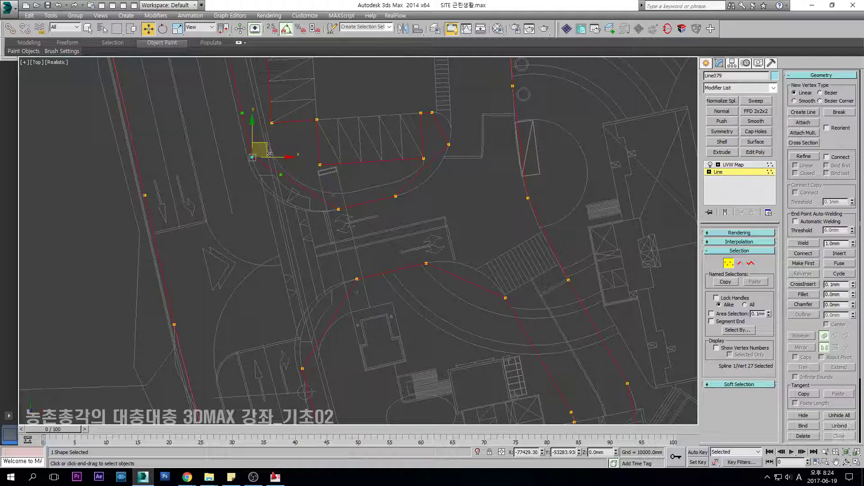
left_click(338, 209)
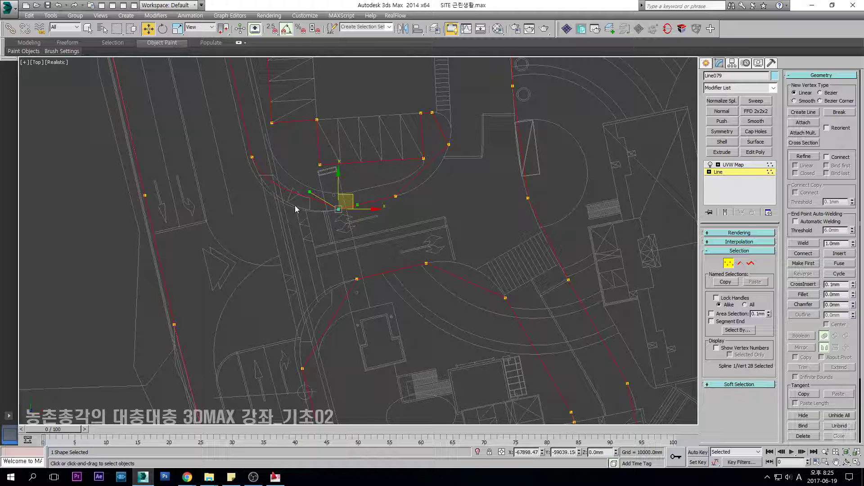
left_click(357, 279)
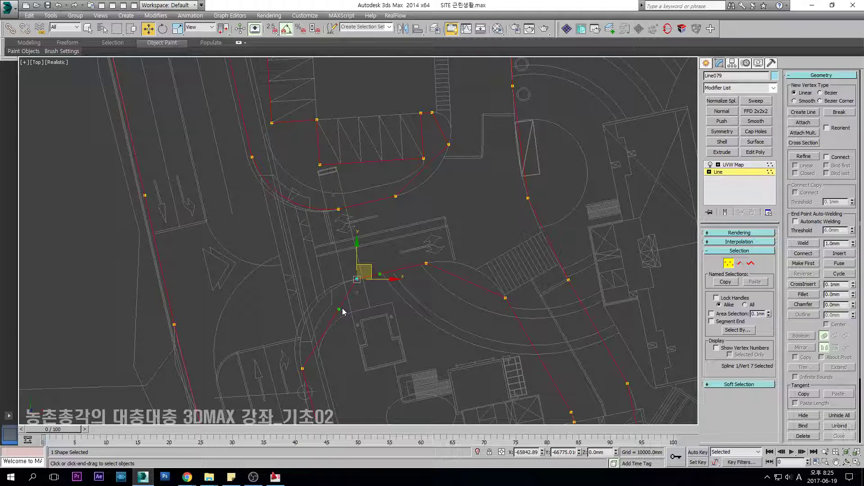
left_click(303, 369)
left_click_drag(320, 339, 301, 329)
Return from vertex editing to the outline's UVW Map level and deselect the surface.
scroll(328, 312, "down", 5)
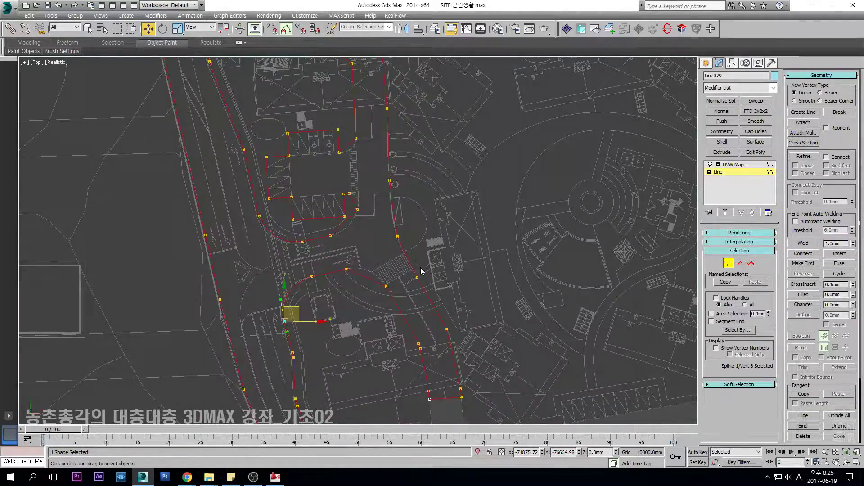
left_click(733, 165)
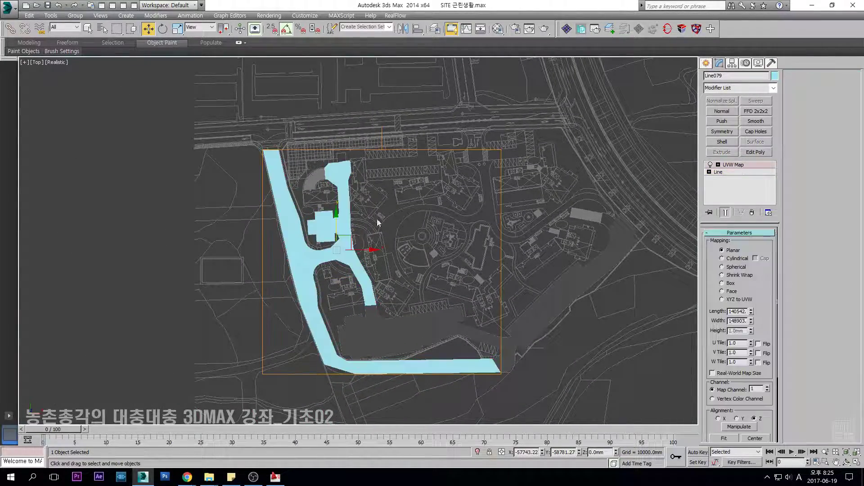
scroll(404, 217, "down", 4)
left_click(410, 244)
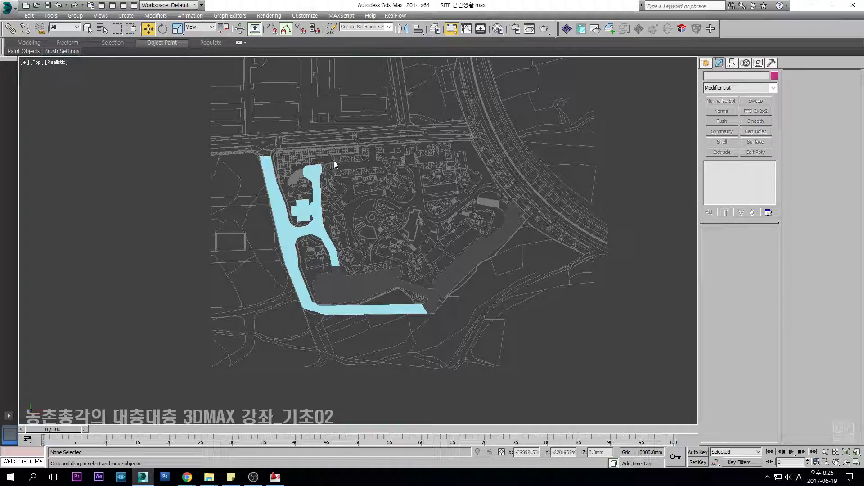
Switch to AutoCAD, set the site plan drawing's fill mode to off and regenerate the model.
scroll(383, 161, "up", 4)
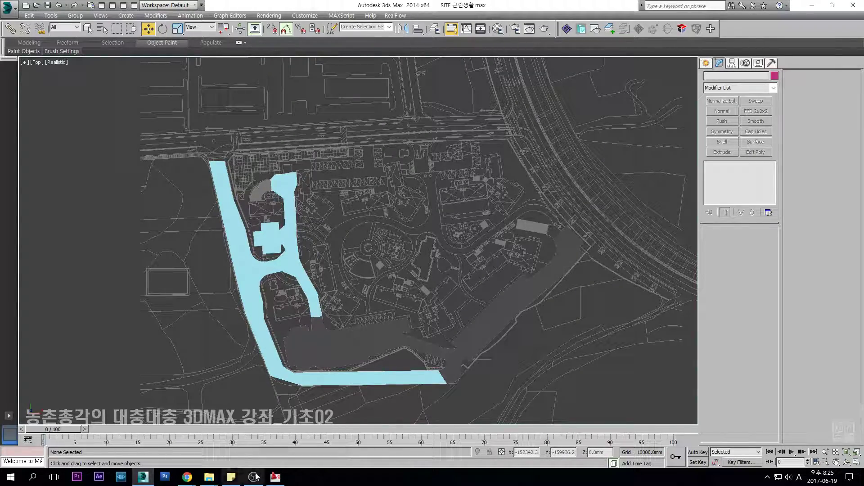
left_click(276, 478)
scroll(401, 250, "up", 3)
scroll(396, 266, "down", 2)
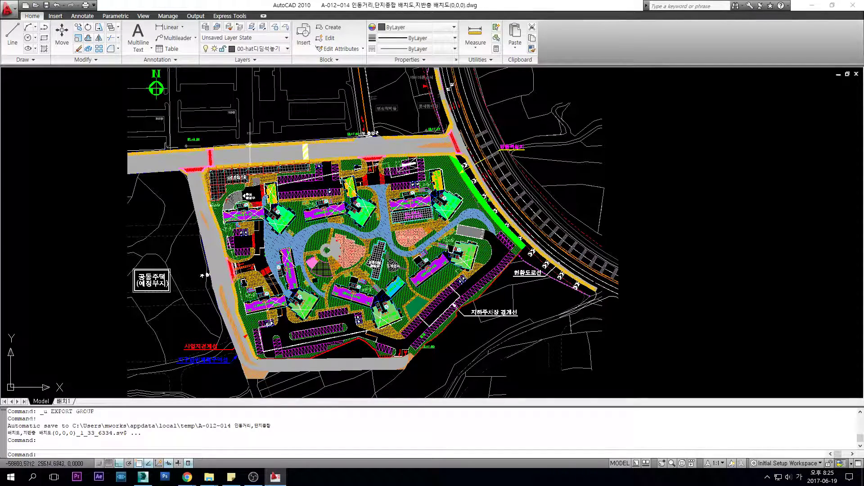
type("라||")
key("Return")
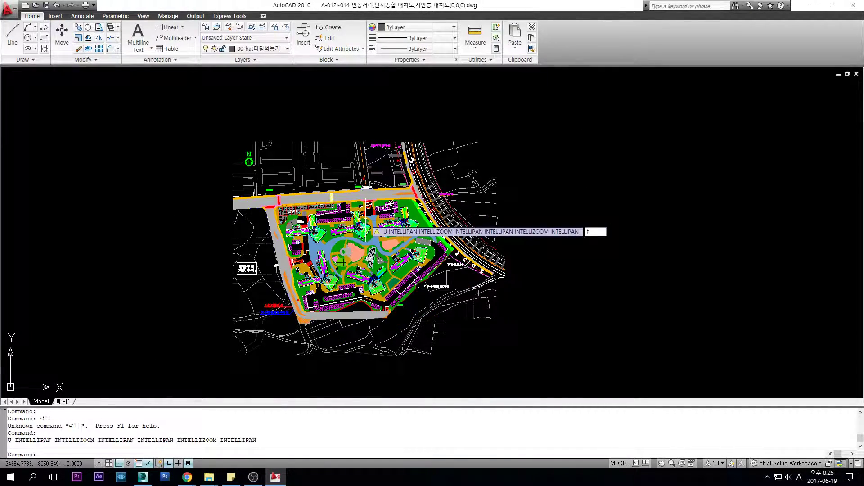
type("l")
key("Return")
type("off")
key("Return")
type("re")
key("Return")
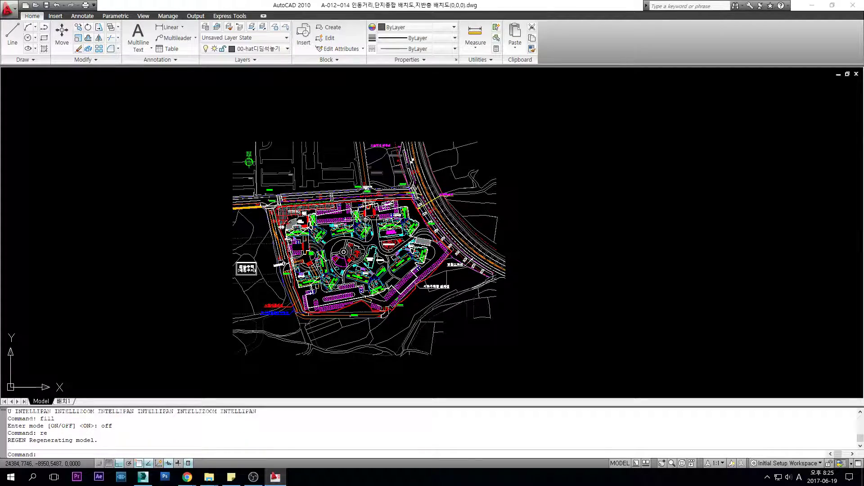
scroll(291, 198, "up", 5)
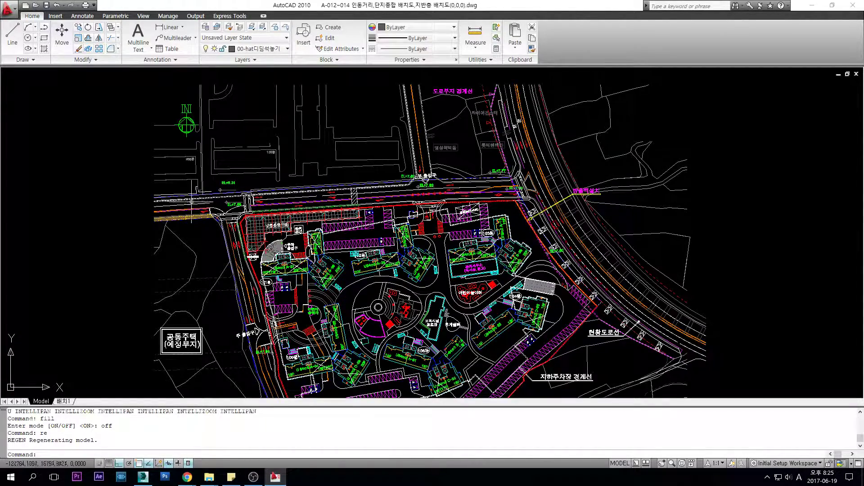
scroll(506, 233, "down", 3)
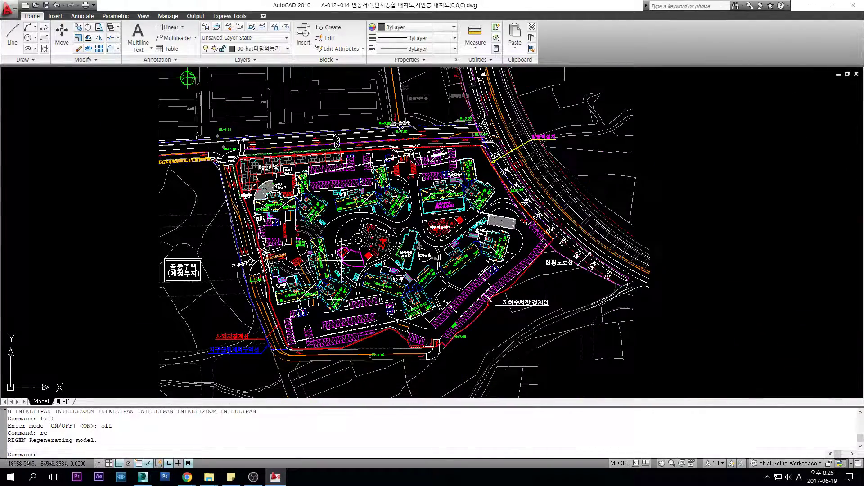
scroll(233, 323, "up", 2)
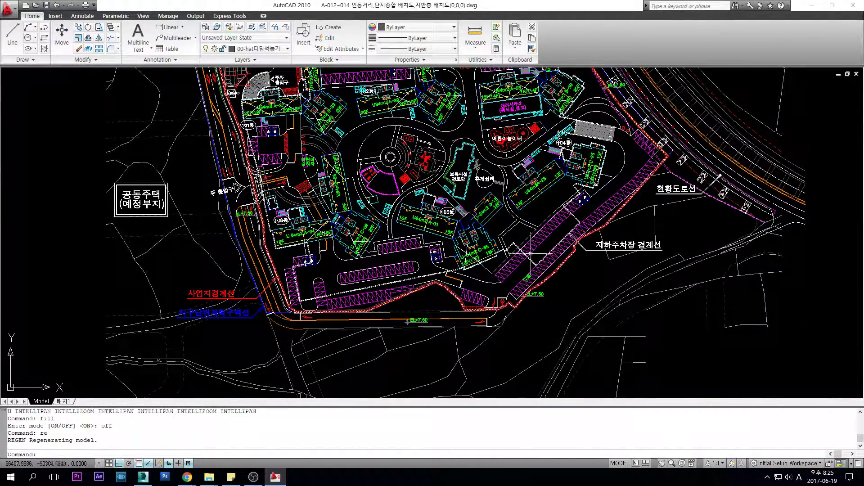
Erase one object near the site's southeastern parking area in the AutoCAD drawing.
scroll(437, 294, "up", 1)
scroll(468, 306, "down", 2)
scroll(502, 320, "up", 6)
left_click(502, 320)
left_click(657, 351)
key("Delete")
scroll(499, 312, "down", 4)
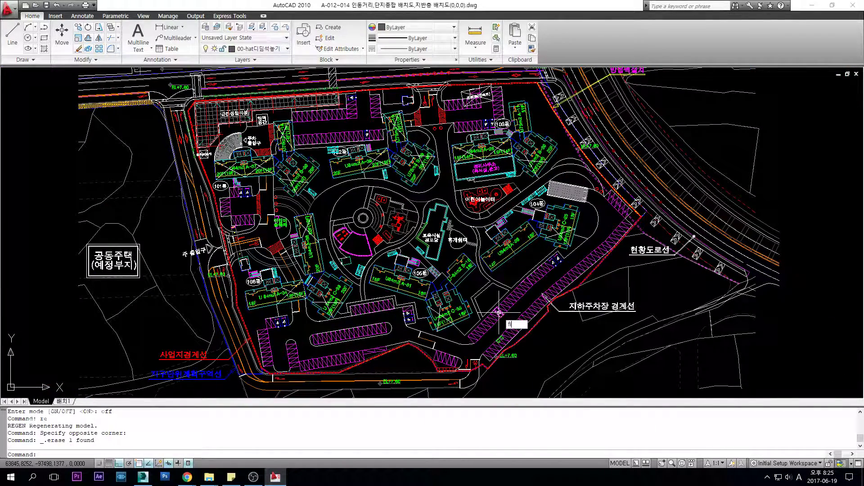
Set the drawing's fill mode to on and regenerate the model.
type("ll")
key("Return")
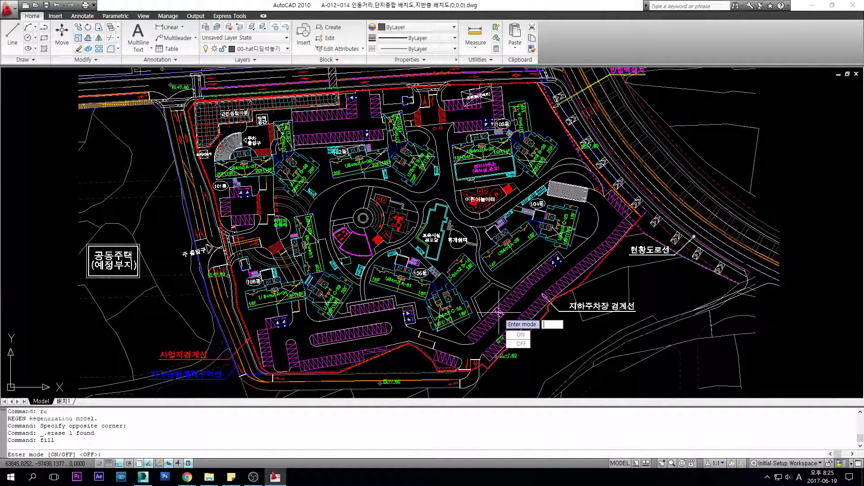
type("on")
key("Return")
type("re")
key("Return")
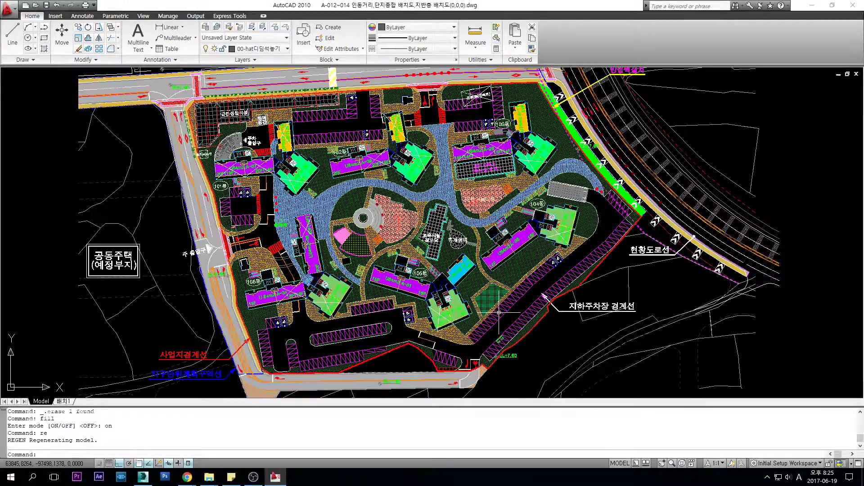
Examine the hatched walkways around the central plaza, the playground and the eastern apartment blocks in the site plan.
middle_click_drag(500, 312, 525, 329)
scroll(364, 187, "up", 4)
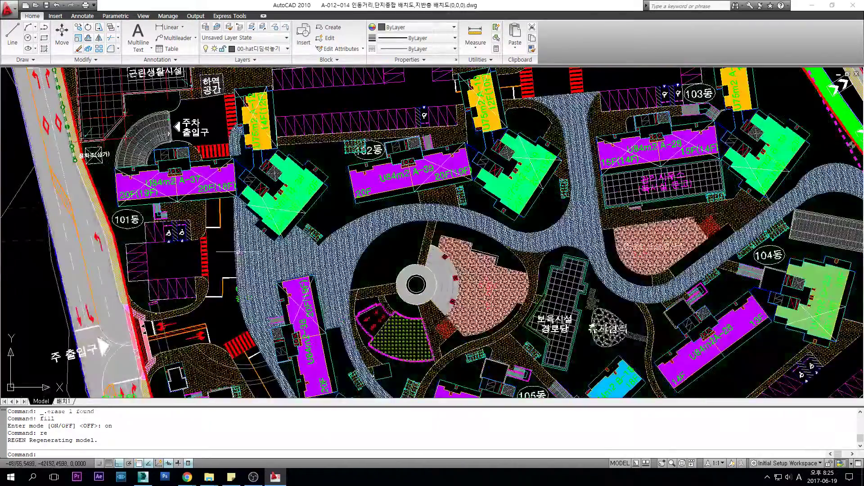
middle_click_drag(238, 252, 246, 233)
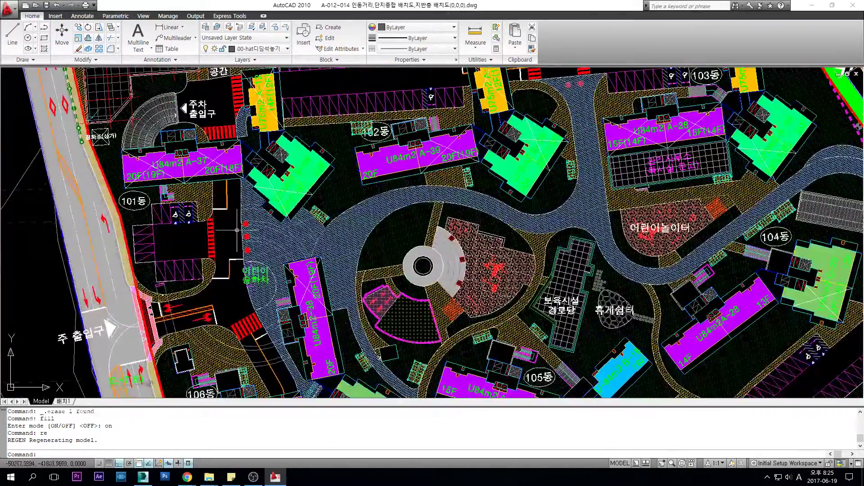
scroll(512, 206, "down", 3)
scroll(447, 209, "up", 5)
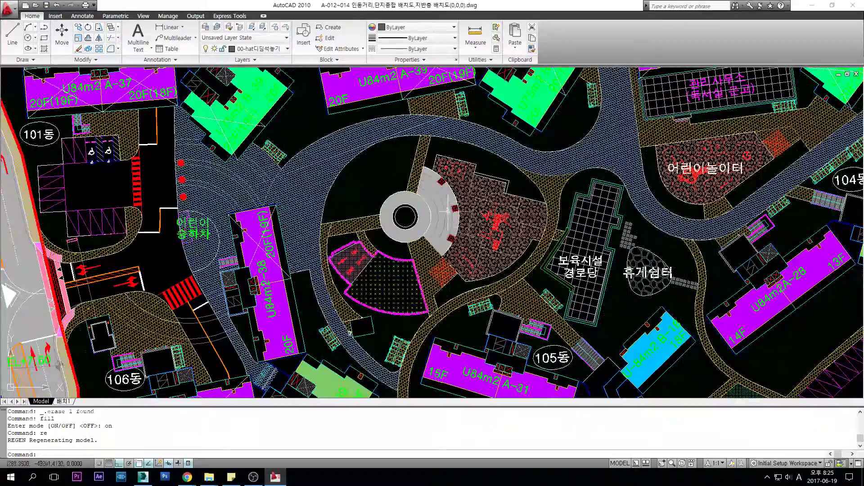
middle_click_drag(448, 211, 436, 215)
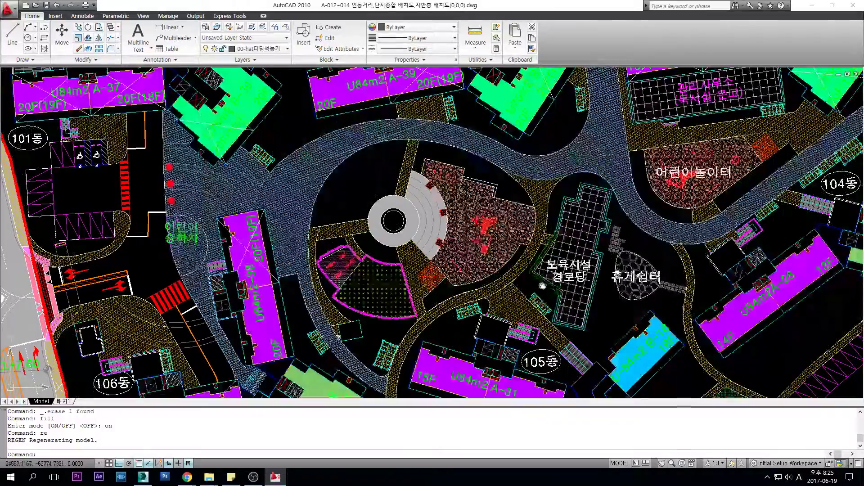
middle_click_drag(602, 304, 518, 284)
middle_click_drag(621, 195, 620, 206)
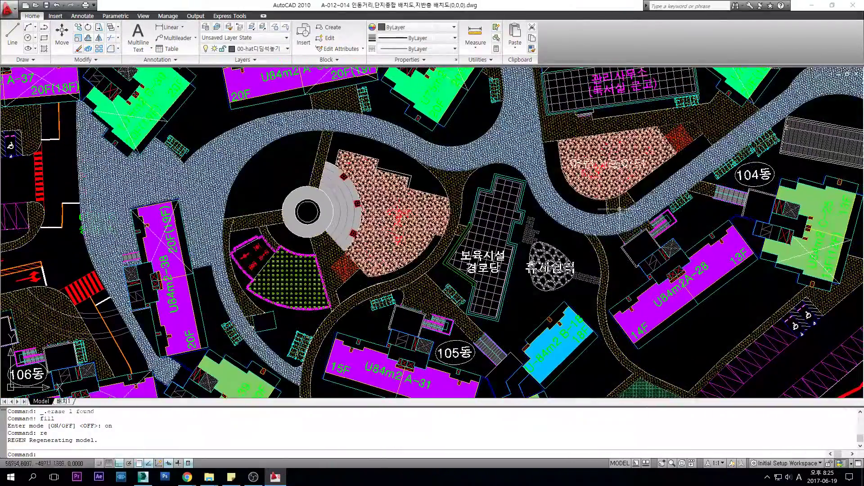
scroll(599, 237, "down", 2)
middle_click_drag(738, 248, 738, 251)
mouse_move(760, 138)
middle_mouse_down()
mouse_move(732, 165)
mouse_move(730, 184)
middle_mouse_up()
scroll(732, 164, "up", 3)
scroll(556, 253, "down", 8)
middle_click_drag(474, 229, 548, 190)
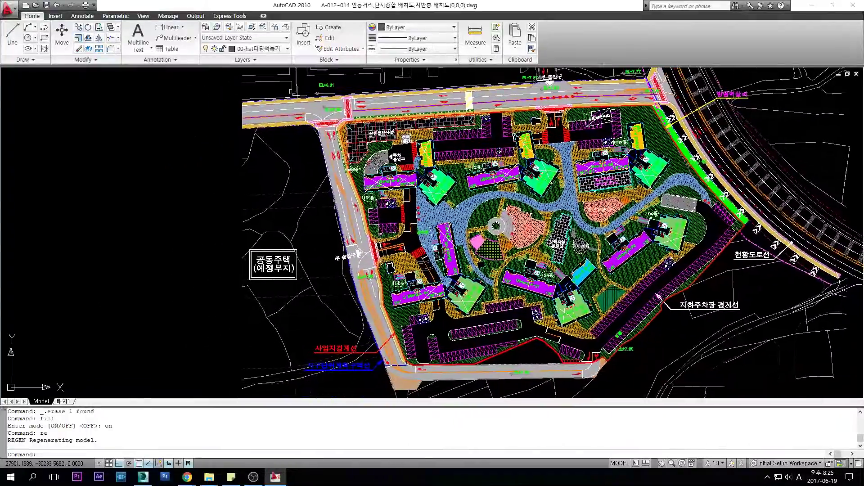
Examine the hatching around the western main entrance and the northern parking rows of the site plan.
scroll(499, 234, "up", 2)
middle_click_drag(489, 244, 484, 218)
scroll(379, 251, "up", 2)
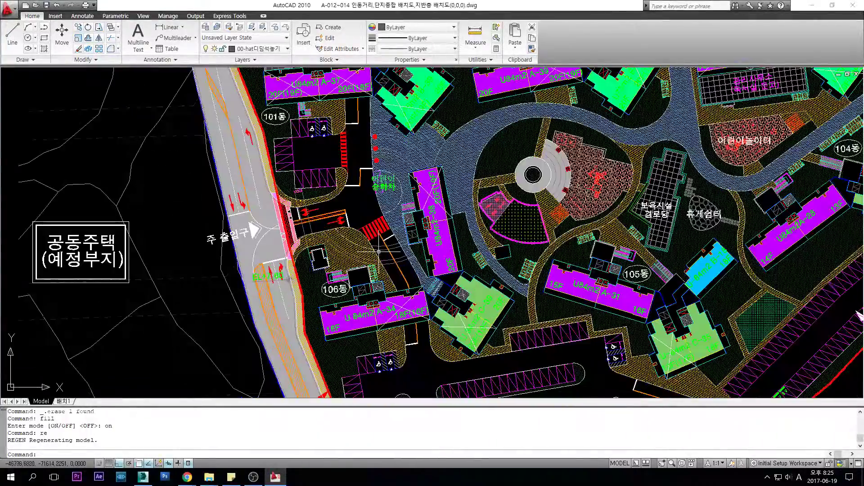
middle_click_drag(377, 254, 362, 261)
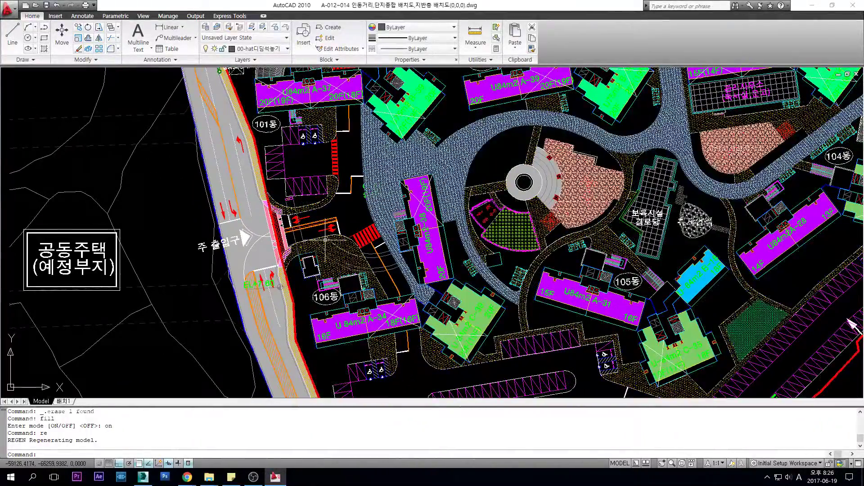
middle_click_drag(325, 239, 318, 311)
middle_click_drag(335, 239, 303, 298)
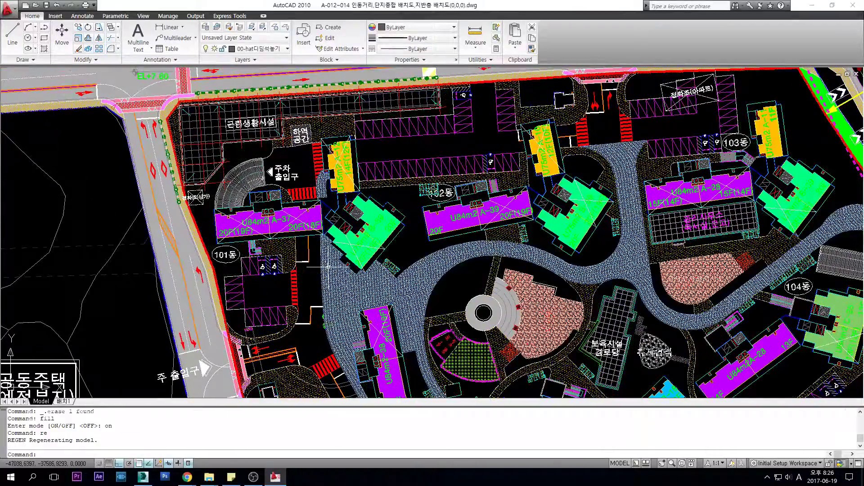
middle_click_drag(291, 179, 292, 200)
scroll(299, 190, "down", 1)
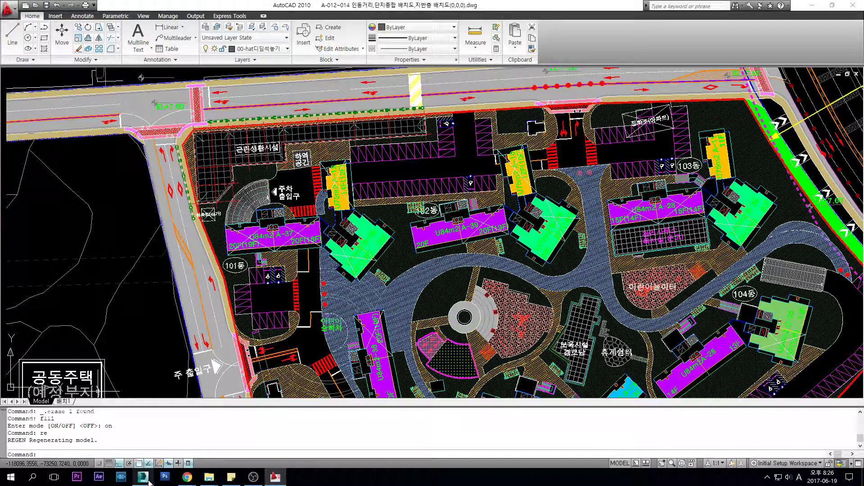
Switch to 3ds Max and review the traced road and parking surfaces over the site plan.
left_click(143, 480)
scroll(337, 251, "up", 5)
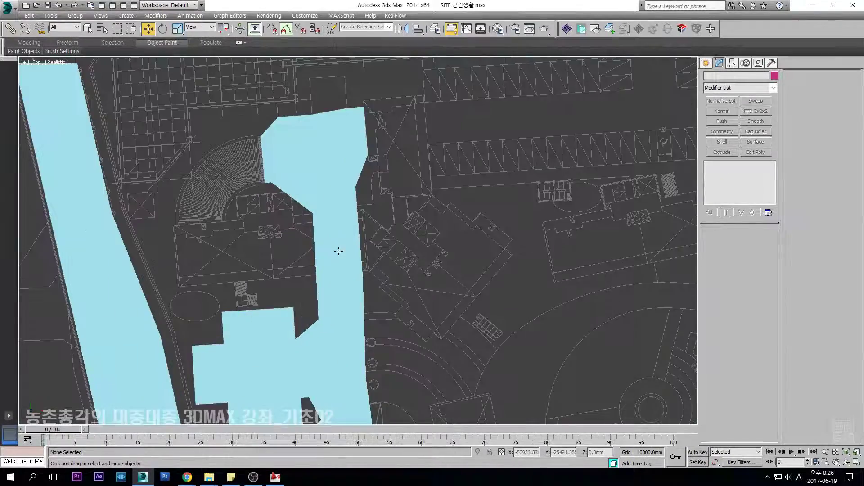
scroll(313, 240, "down", 3)
scroll(415, 161, "up", 2)
middle_click_drag(466, 282, 492, 212)
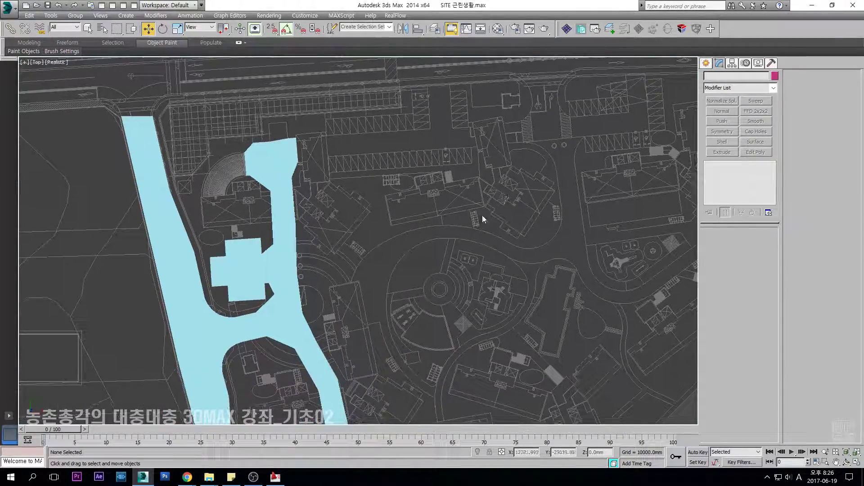
middle_click_drag(370, 270, 366, 221)
middle_click_drag(326, 257, 320, 229)
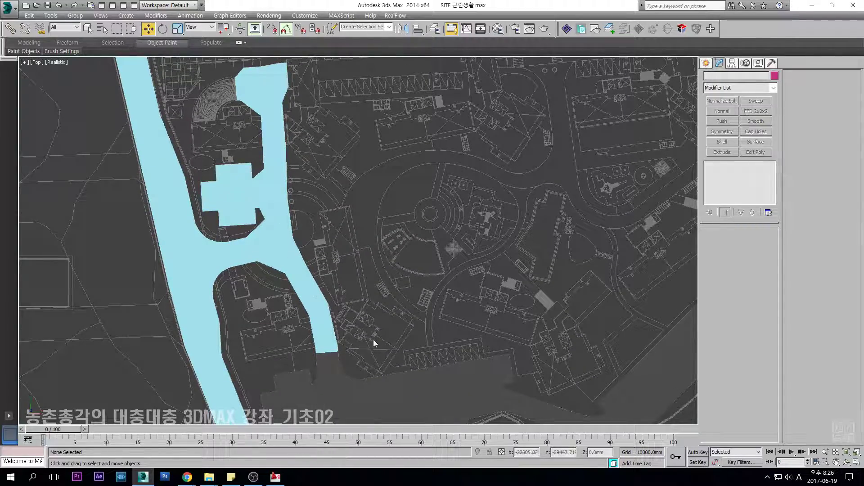
scroll(290, 287, "down", 2)
middle_click_drag(360, 288, 319, 262)
middle_click_drag(418, 257, 409, 235)
scroll(359, 231, "up", 4)
scroll(359, 230, "down", 4)
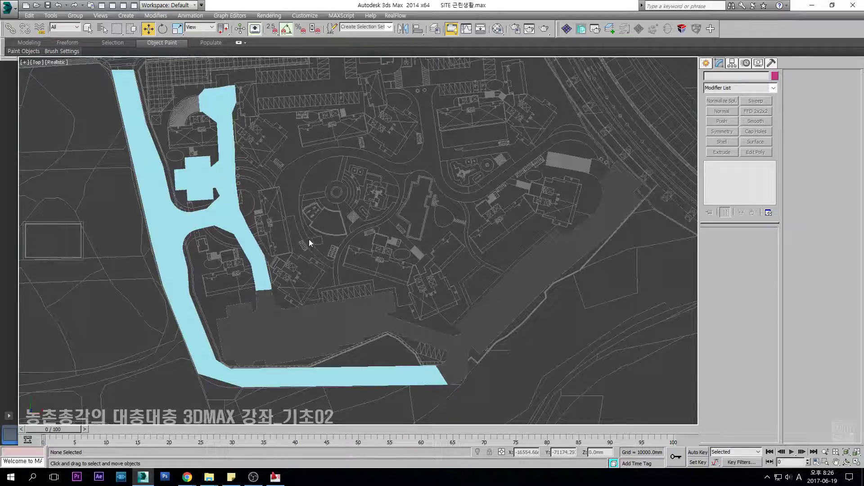
Unhide the "## site" group by name.
middle_click_drag(309, 240, 320, 232)
middle_click_drag(372, 190, 314, 229)
left_click(362, 263)
right_click(315, 228)
left_click(347, 176)
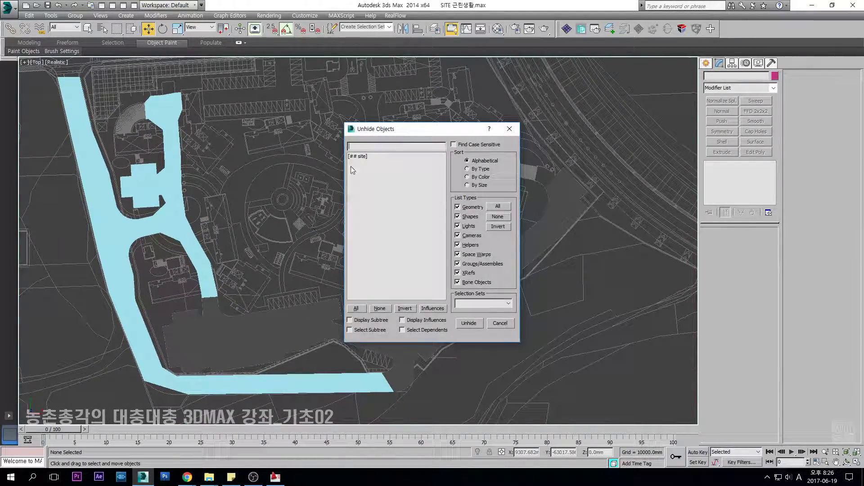
double_click(360, 157)
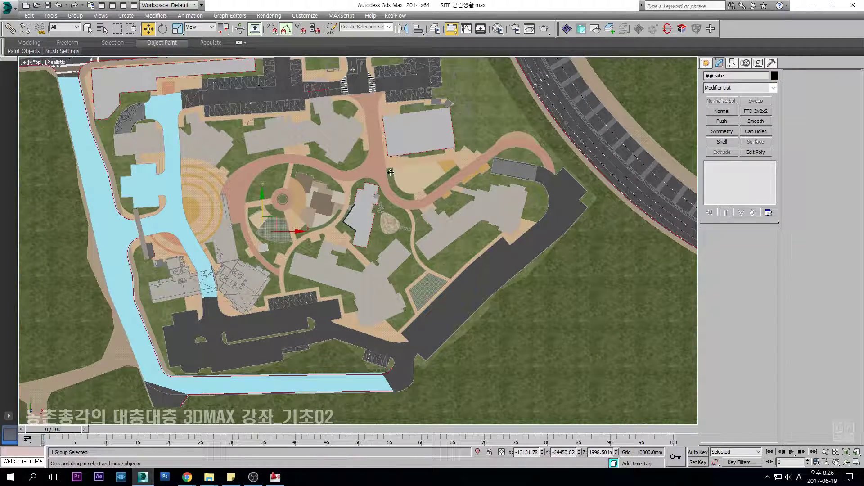
Show the site in wireframe and open the "## site" group to reach its lane marking lines.
scroll(391, 172, "down", 5)
scroll(459, 187, "up", 3)
key("F3")
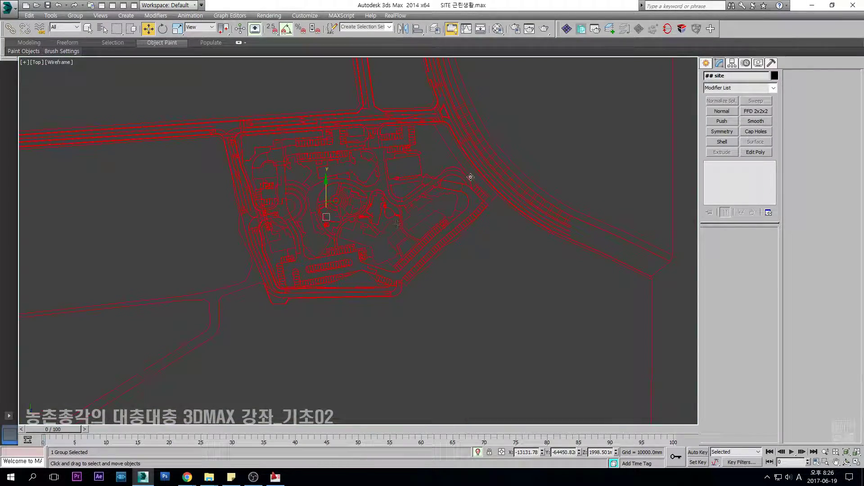
left_click(482, 166)
left_click(482, 166)
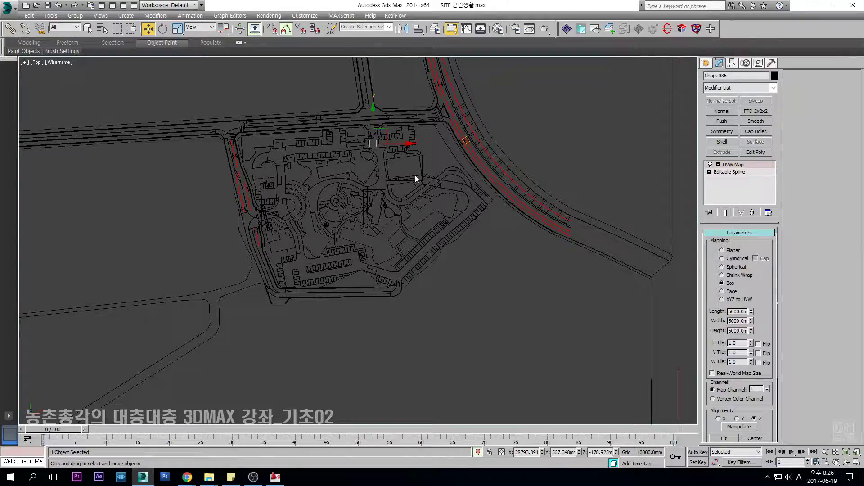
Select the lane lines, direction arrows, stop lines and crosswalk markings on the site roads and hide them.
scroll(236, 187, "up", 5)
left_click(342, 227)
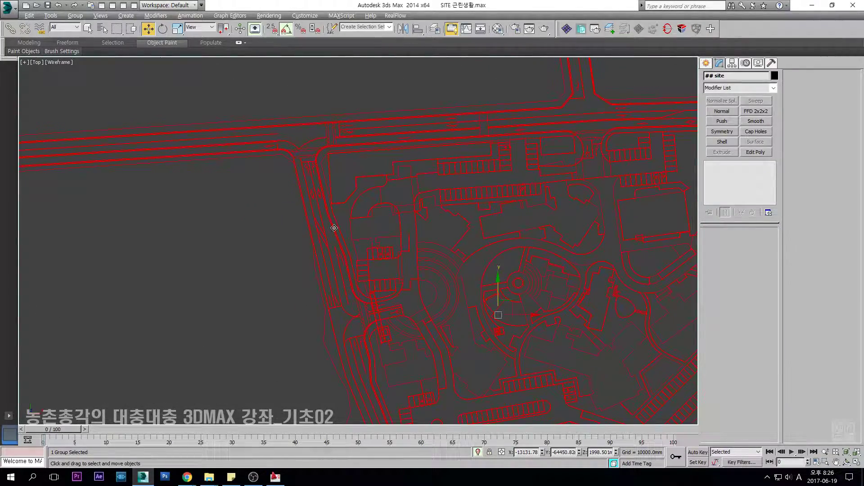
left_click(317, 227)
scroll(318, 227, "up", 5)
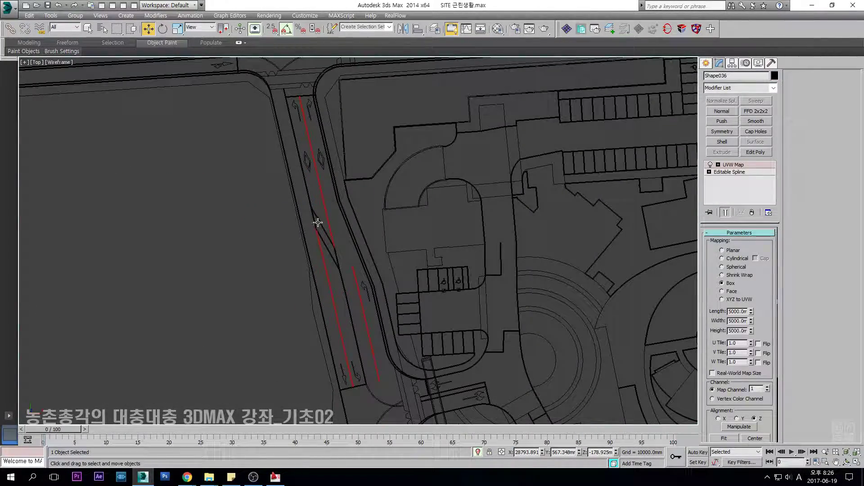
left_click(318, 222, "ctrl")
scroll(315, 203, "down", 2)
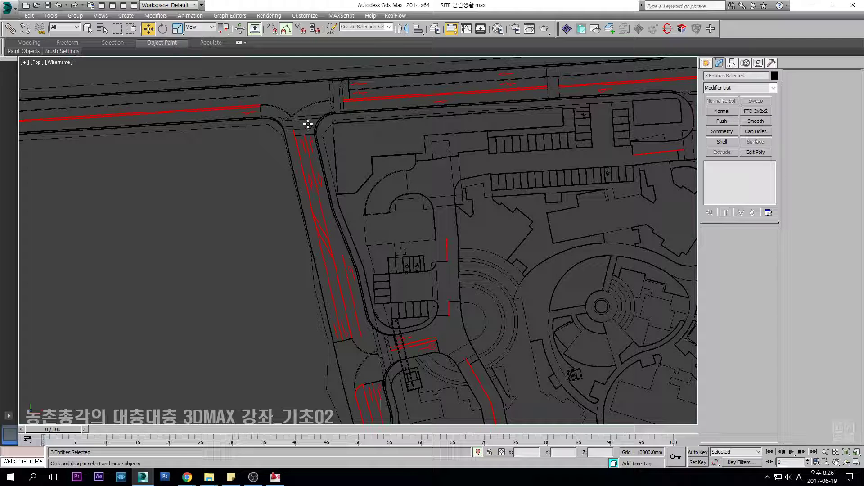
scroll(321, 158, "up", 3)
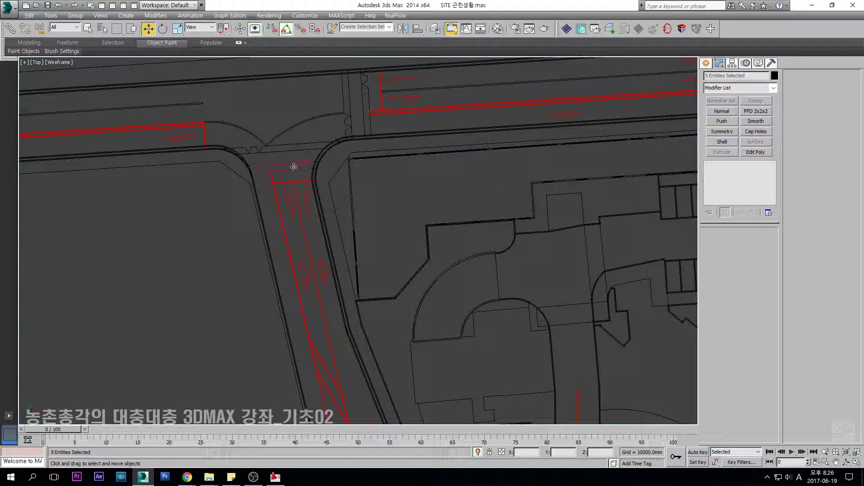
left_click(186, 104, "ctrl")
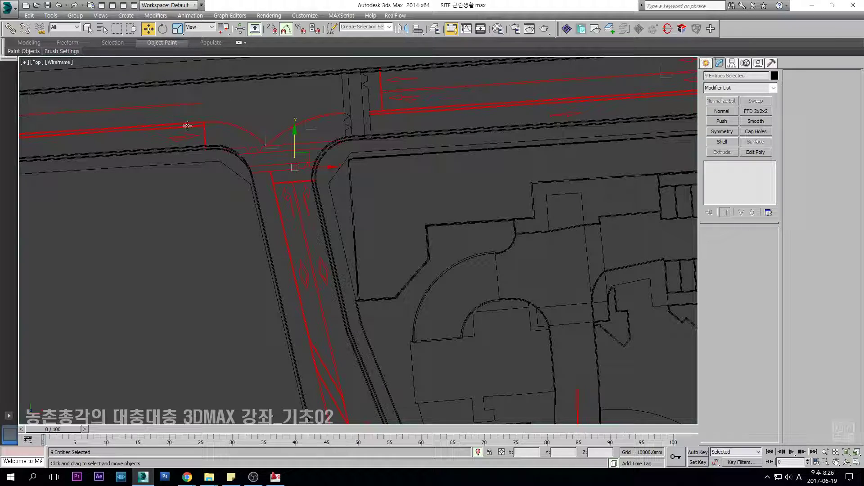
scroll(233, 138, "down", 3)
scroll(323, 118, "up", 3)
left_click_drag(347, 121, 292, 131, "ctrl")
scroll(434, 121, "down", 3)
middle_click_drag(483, 123, 272, 145)
scroll(272, 145, "up", 3)
middle_click_drag(441, 125, 264, 144)
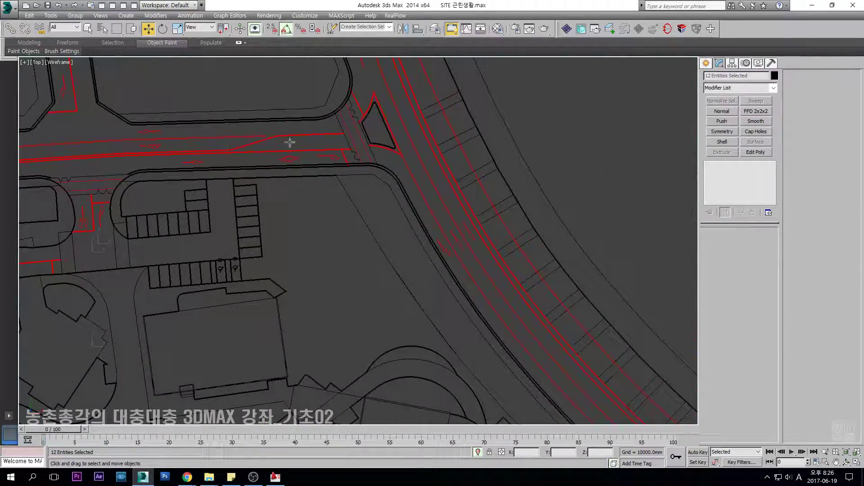
scroll(400, 129, "down", 1)
scroll(423, 160, "down", 3)
scroll(356, 193, "up", 2)
middle_click_drag(355, 193, 299, 150)
scroll(363, 216, "up", 5)
right_click(352, 213)
left_click(387, 184)
Select the remaining road marking lines along the site road and hide them.
scroll(341, 192, "down", 5)
scroll(330, 216, "up", 2)
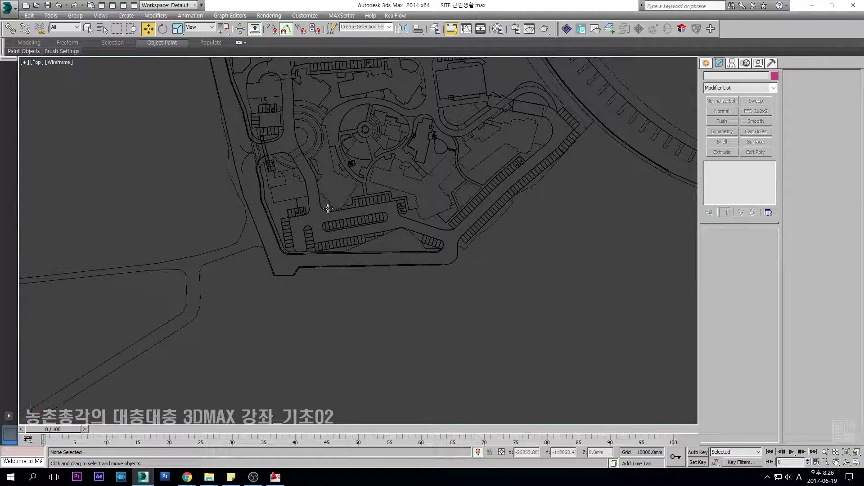
scroll(330, 215, "up", 6)
left_click_drag(214, 155, 194, 166)
right_click(290, 170)
left_click(321, 144)
Compare the finished site's mapped surfaces in shaded and wireframe display, ending at the southern parking area.
scroll(323, 184, "down", 3)
middle_click_drag(322, 144, 246, 274)
key("F3")
scroll(324, 188, "down", 3)
middle_click_drag(412, 193, 331, 201)
middle_click_drag(438, 171, 377, 131)
scroll(377, 131, "up", 2)
key("F3")
scroll(247, 201, "down", 2)
middle_click_drag(238, 239, 318, 193)
key("F3")
middle_click_drag(200, 272, 298, 257)
scroll(202, 287, "up", 3)
scroll(224, 241, "down", 2)
scroll(314, 217, "up", 2)
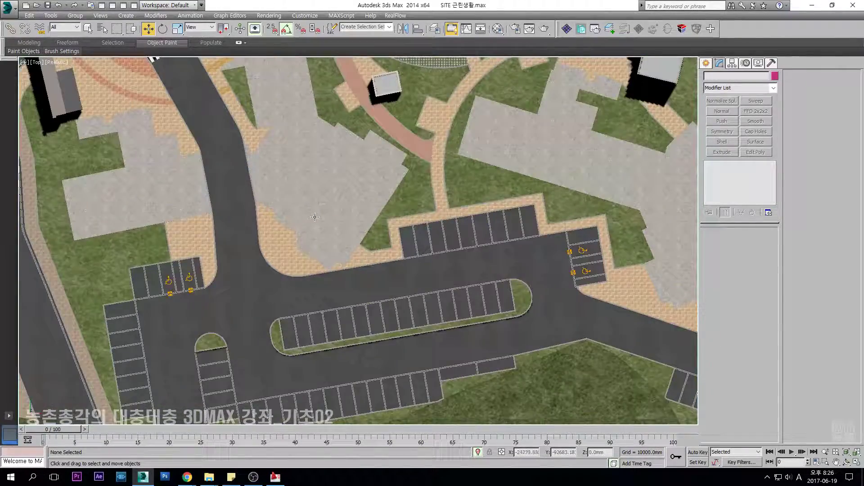
Select the brick paving beside the southern parking road and inspect its outline and mapping in both display modes.
key("F3")
scroll(289, 247, "up", 2)
key("F3")
left_click(283, 243)
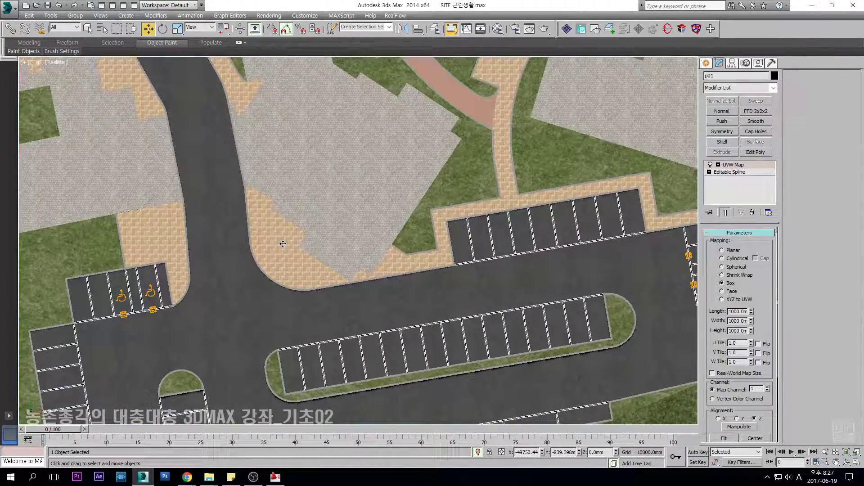
key("F3")
scroll(282, 244, "down", 3)
key("F3")
middle_click_drag(381, 167, 371, 190)
scroll(360, 196, "up", 2)
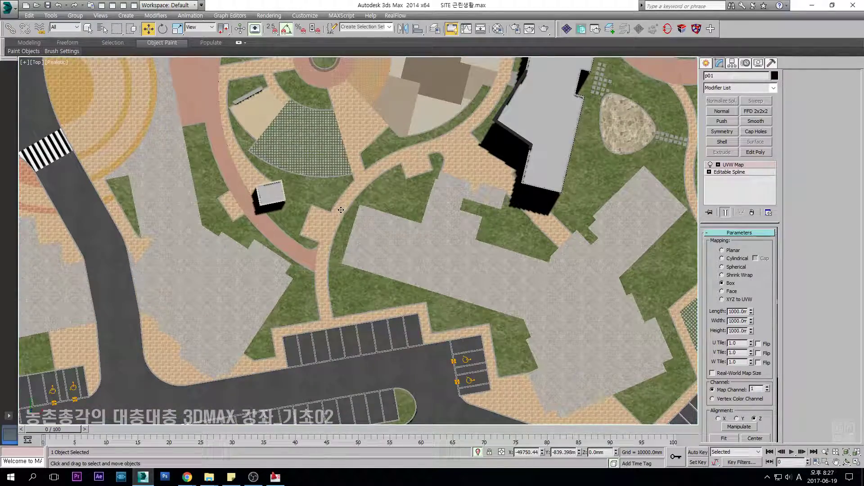
Select the red block walkway around the central plaza and inspect its Editable Spline outline at segment level in wireframe.
middle_click_drag(317, 199, 421, 324)
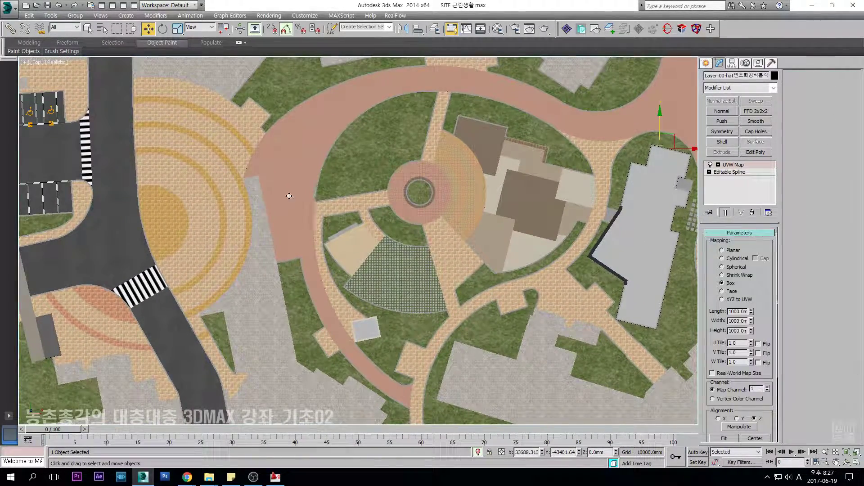
middle_click_drag(353, 91, 323, 139)
key("F3")
scroll(321, 139, "up", 3)
left_click(735, 174)
key("2")
middle_click_drag(366, 188, 363, 187)
middle_click_drag(499, 108, 481, 121)
middle_click_drag(333, 287, 319, 282)
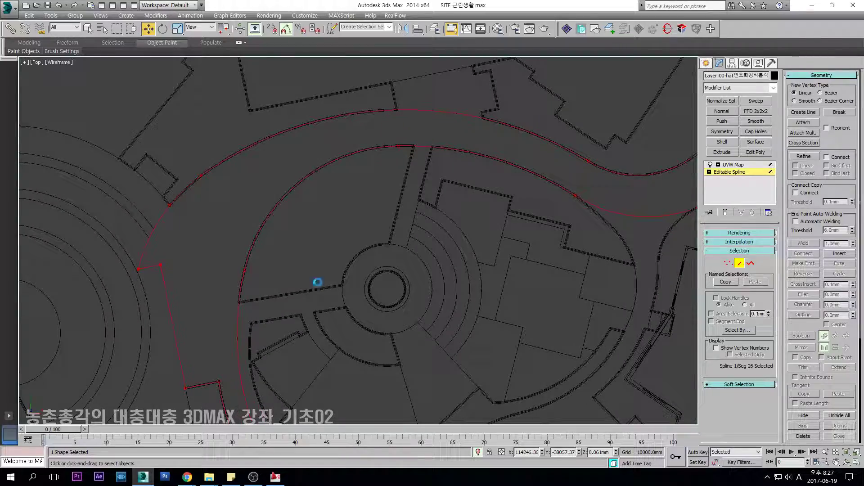
key("5")
double_click(365, 155)
middle_click_drag(272, 196, 276, 210)
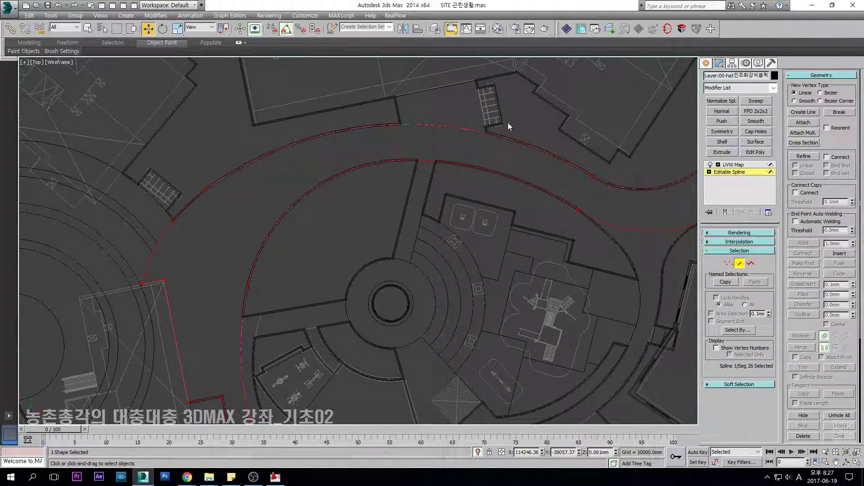
Return to the walkway's UVW Map level and compare the western plaza in shaded and wireframe display.
left_click(729, 165)
middle_click_drag(223, 225, 388, 171)
scroll(388, 169, "down", 4)
scroll(348, 192, "up", 2)
key("F3")
key("F3")
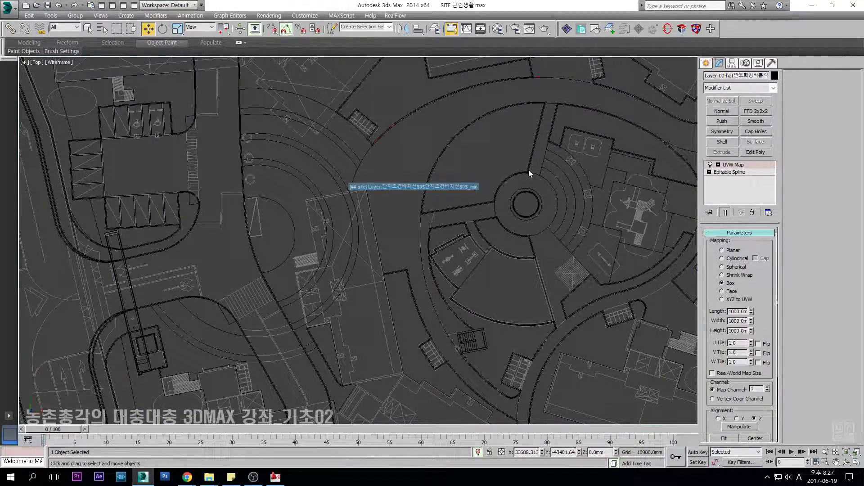
Compare the central plaza and the red block walkway east of it in wireframe and shaded display.
middle_click_drag(389, 164, 277, 192)
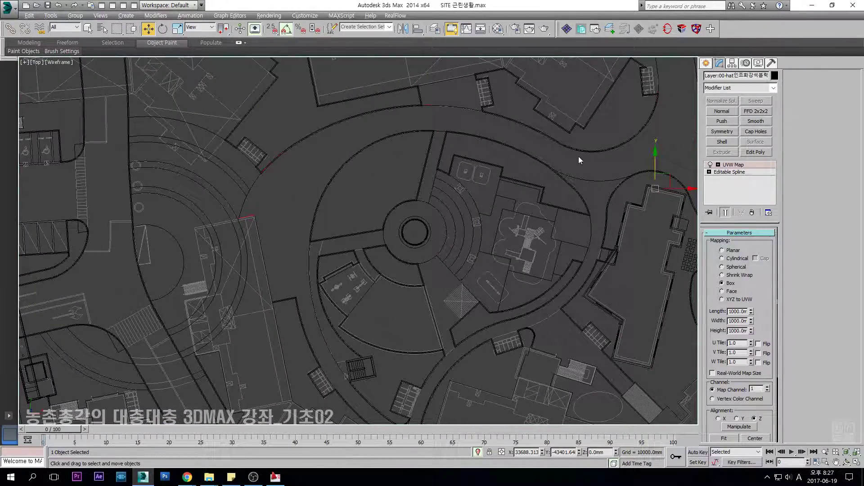
middle_click_drag(484, 150, 426, 125)
key("F3")
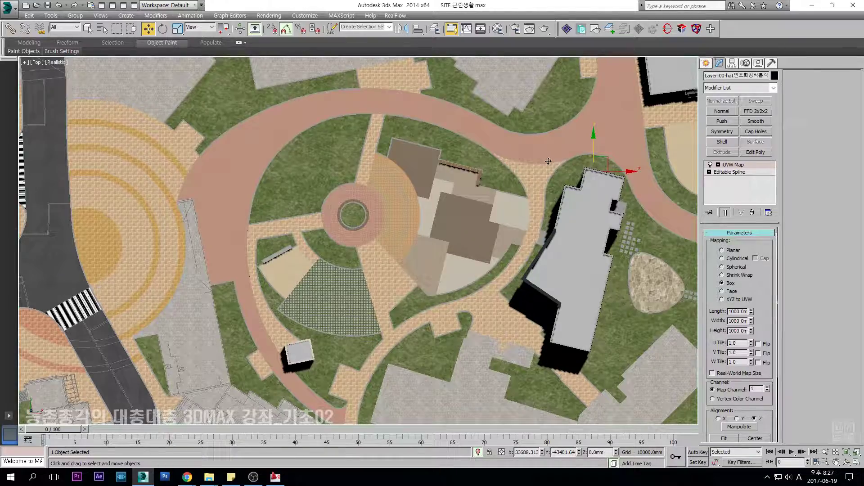
scroll(547, 152, "up", 2)
key("F3")
Inspect the red walkway's Editable Spline at vertex level by selecting points along its outline, and return to UVW Map.
left_click(736, 173)
middle_click_drag(542, 156, 491, 160)
key("F3")
key("F3")
key("1")
left_click_drag(555, 143, 336, 194)
left_click(730, 172)
left_click(733, 166)
Compare the curved walkway and the western circular plaza in shaded and wireframe display.
key("F3")
mouse_move(333, 145)
middle_mouse_down()
mouse_move(406, 189)
mouse_move(471, 150)
middle_mouse_up()
key("F3")
key("F3")
middle_click_drag(356, 170, 393, 209)
key("F3")
scroll(374, 209, "down", 2)
key("F3")
middle_click_drag(335, 187, 442, 211)
Select the circular plaza's ring pattern and the western parking lot's crosswalk, and inspect their outlines and mapping.
left_click(409, 186)
middle_click_drag(309, 138, 303, 218)
key("F3")
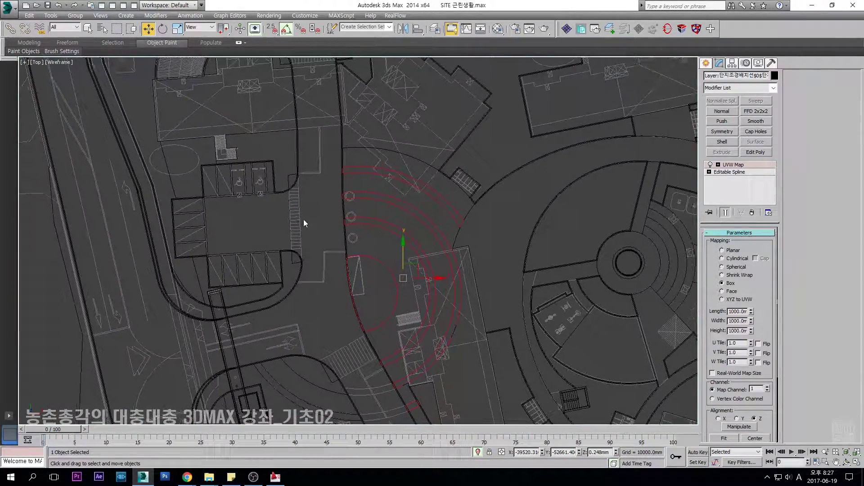
key("F3")
scroll(220, 192, "up", 3)
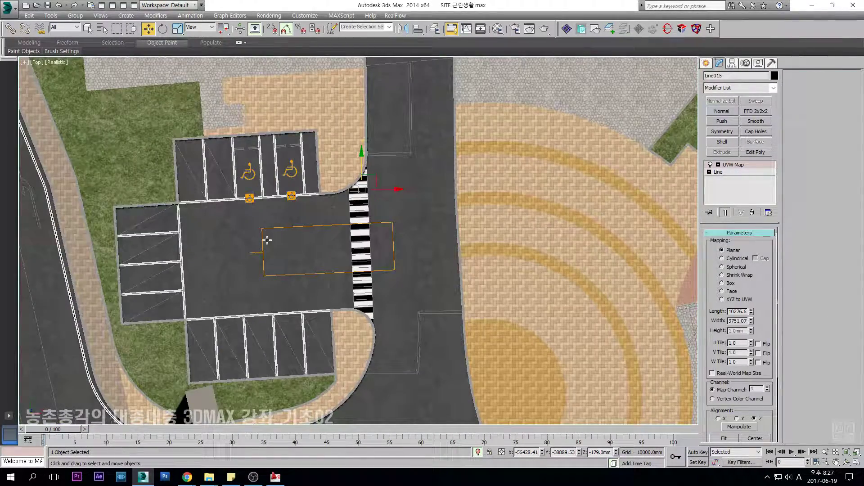
scroll(264, 241, "down", 3)
Compare the northern parking lots and entrance road in wireframe and shaded display.
key("F3")
middle_click_drag(334, 156, 380, 285)
scroll(375, 204, "down", 2)
scroll(361, 218, "up", 4)
middle_click_drag(513, 190, 284, 237)
scroll(284, 236, "down", 4)
middle_click_drag(413, 222, 316, 233)
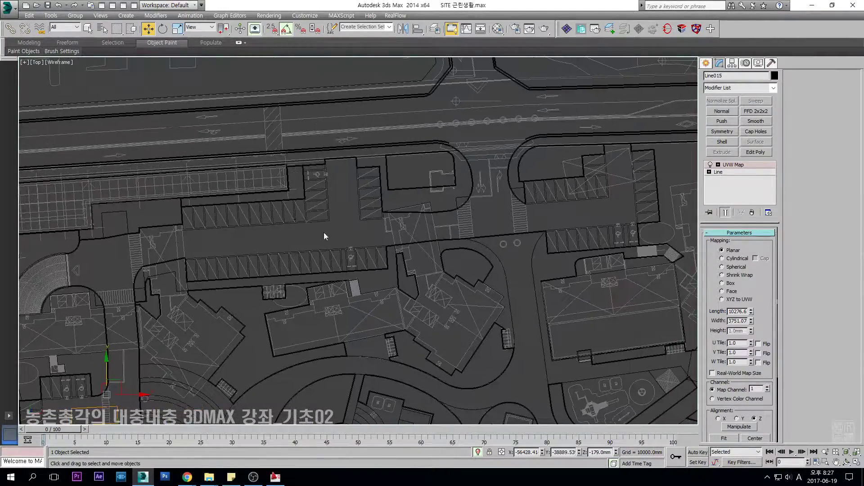
key("F3")
middle_click_drag(445, 156, 418, 170)
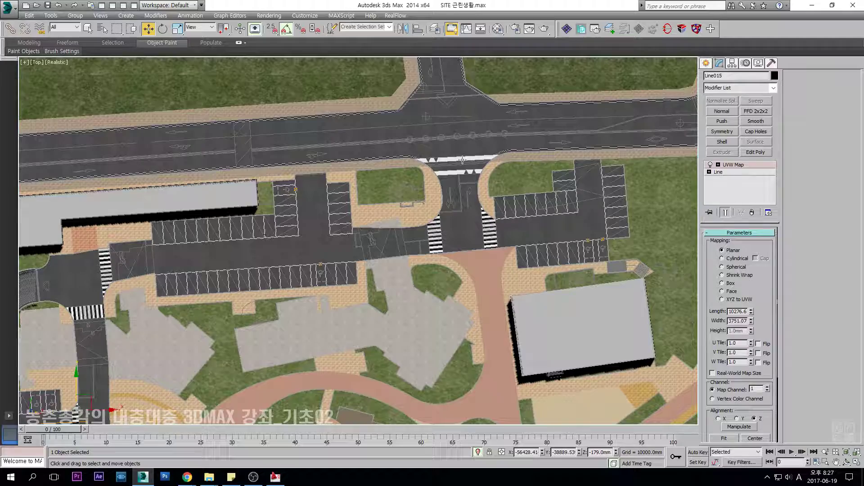
Hide the selected crosswalk at the northern entrance road.
scroll(462, 174, "down", 4)
right_click(470, 175)
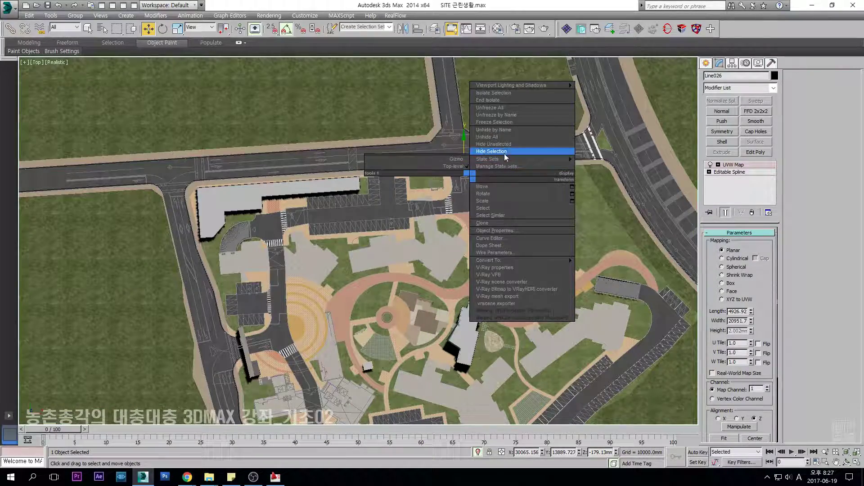
left_click(503, 151)
Select the surface bordering the southern perimeter road, inspect its outline in wireframe, and return to shaded display.
scroll(596, 225, "up", 2)
middle_click_drag(596, 225, 439, 120)
left_click(380, 173)
middle_click_drag(453, 235, 379, 116)
left_click(244, 386)
scroll(244, 386, "up", 3)
mouse_move(245, 386)
middle_mouse_down()
mouse_move(379, 234)
mouse_move(506, 218)
middle_mouse_up()
key("F3")
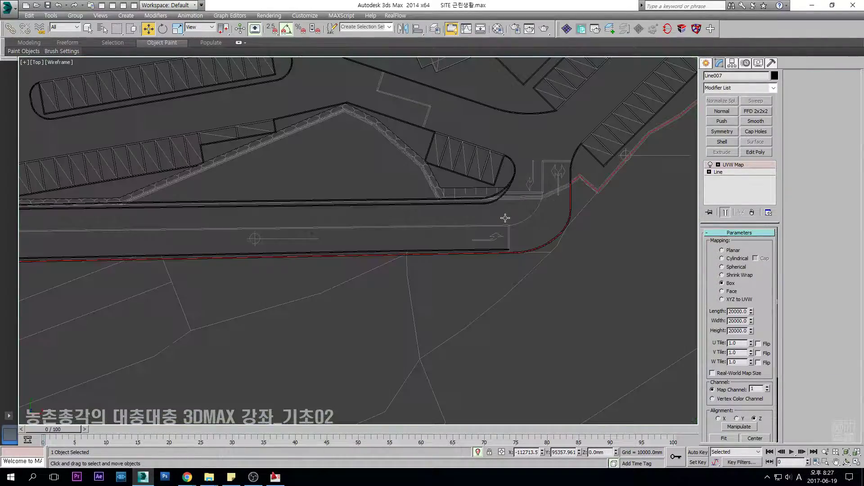
middle_click_drag(384, 229, 653, 229)
middle_click_drag(207, 248, 355, 258)
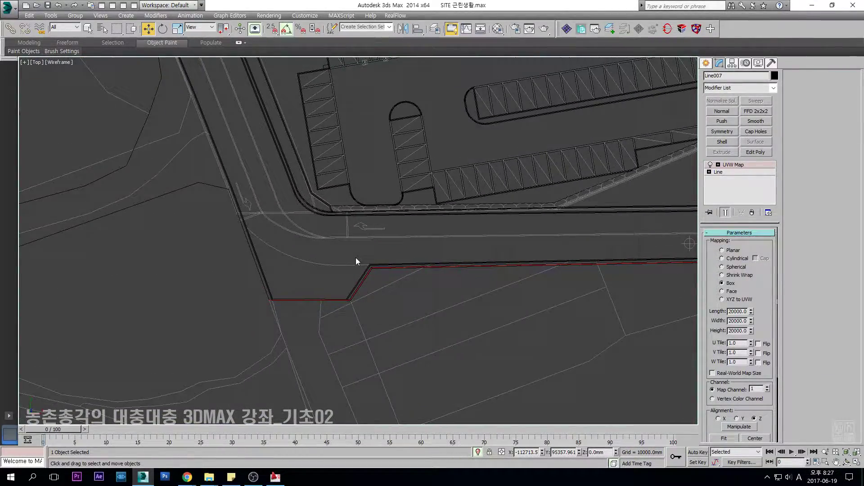
key("F3")
Select the green area surface beside the buildings north of the southern parking lot and move it off its original outline.
scroll(401, 240, "down", 3)
scroll(401, 241, "down", 3)
middle_click_drag(447, 237, 386, 252)
scroll(313, 265, "up", 3)
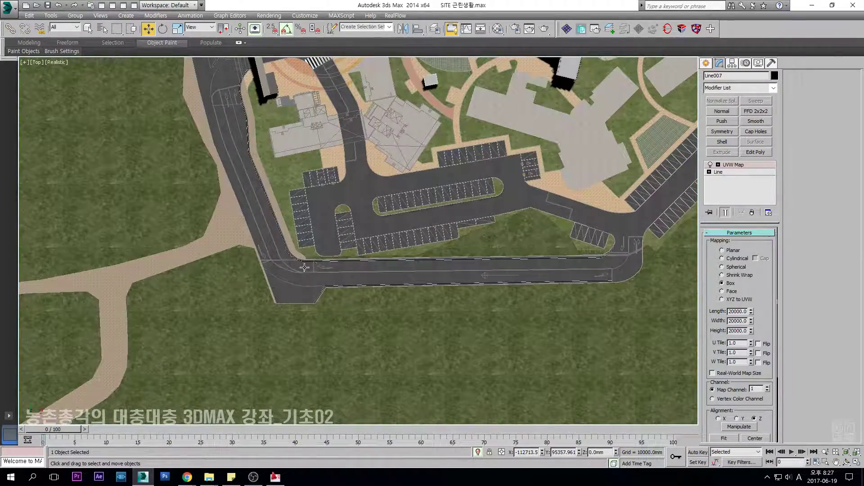
scroll(294, 268, "up", 3)
middle_click_drag(349, 176, 406, 285)
left_click(325, 190)
scroll(325, 190, "up", 3)
middle_click_drag(327, 191, 351, 293)
middle_click_drag(280, 117, 293, 246)
scroll(364, 180, "up", 3)
left_click_drag(365, 181, 383, 225)
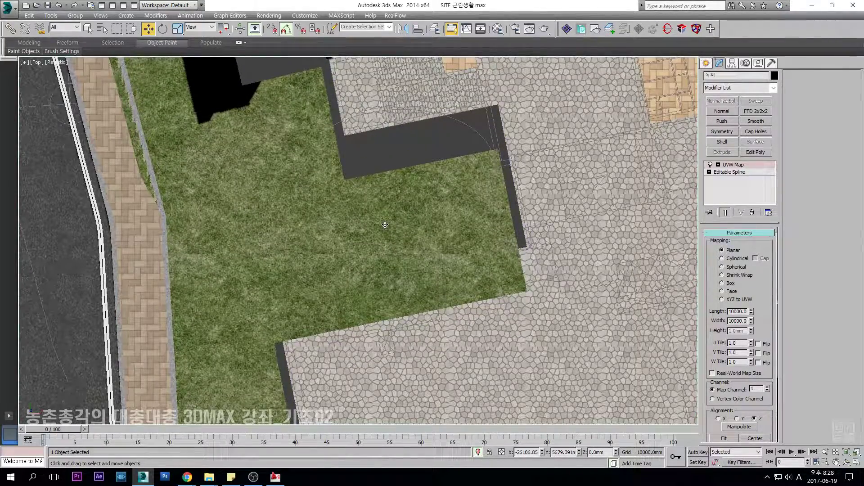
Undo the last move of the grass area around the stone-paved building footprint.
key("ctrl+z")
scroll(343, 235, "down", 3)
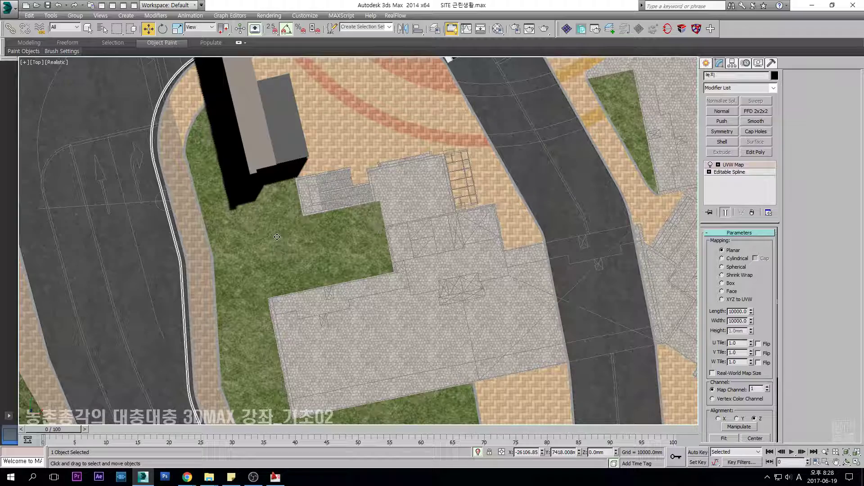
middle_click_drag(283, 216, 293, 234)
middle_click_drag(226, 310, 226, 199)
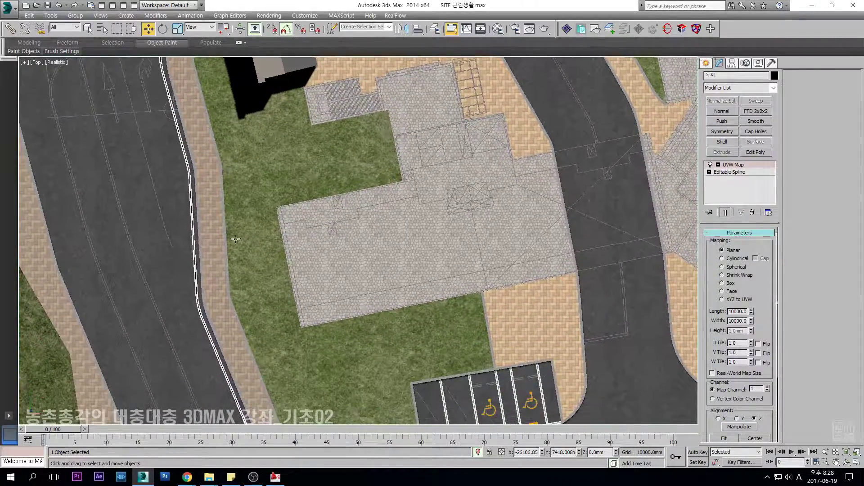
scroll(242, 241, "up", 2)
scroll(266, 276, "down", 1)
middle_click_drag(267, 276, 241, 248)
middle_click_drag(332, 160, 330, 247)
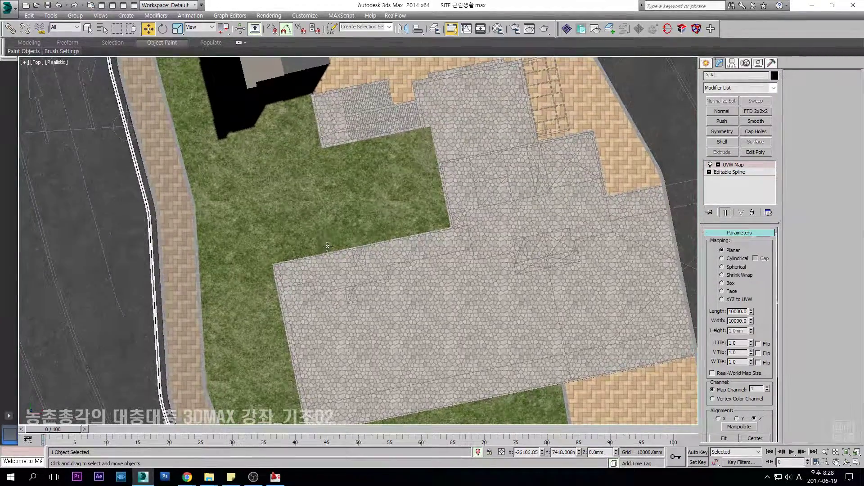
scroll(330, 249, "down", 1)
scroll(275, 222, "down", 1)
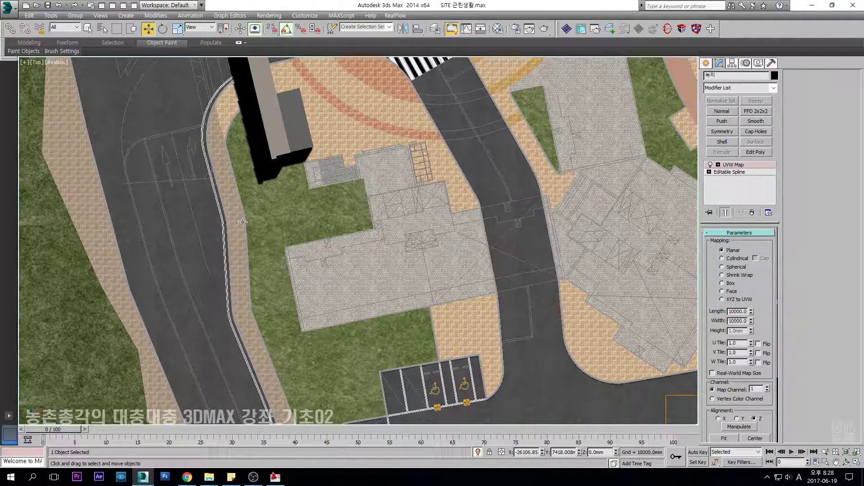
scroll(243, 222, "up", 1)
scroll(311, 212, "down", 4)
Select the asphalt road surface and isolate it from the rest of the site.
left_click(269, 201)
scroll(273, 201, "up", 3)
scroll(298, 201, "down", 3)
middle_click_drag(323, 199, 285, 209)
scroll(285, 208, "up", 1)
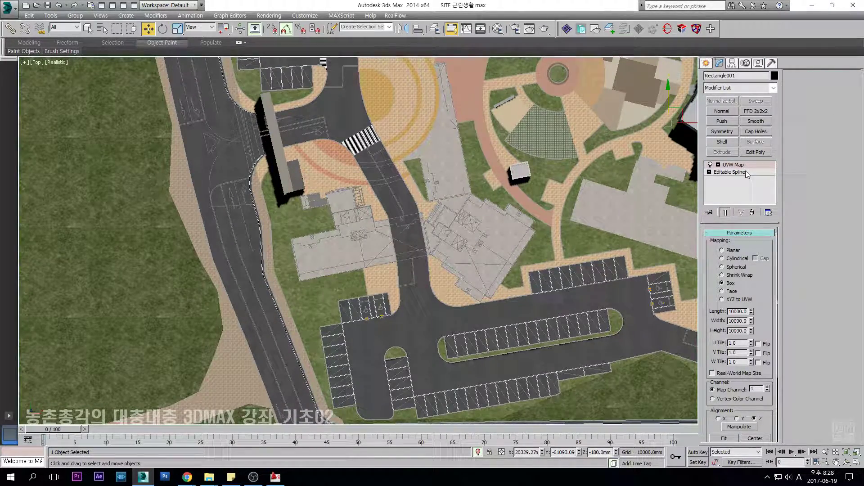
middle_click_drag(343, 208, 370, 208)
key("alt+q")
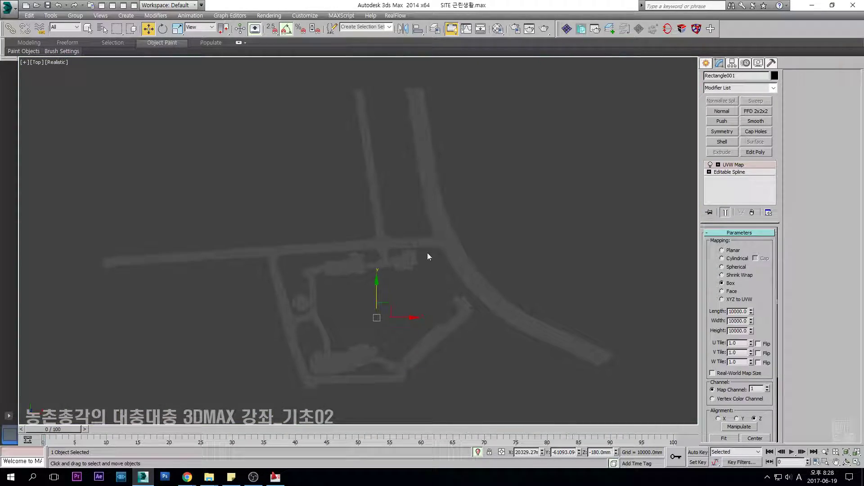
Detach a copy of all three splines of the road outline as a separate shape.
left_click(736, 170)
middle_click_drag(489, 224, 442, 213)
key("2")
middle_click_drag(469, 186, 437, 185)
key("2")
key("3")
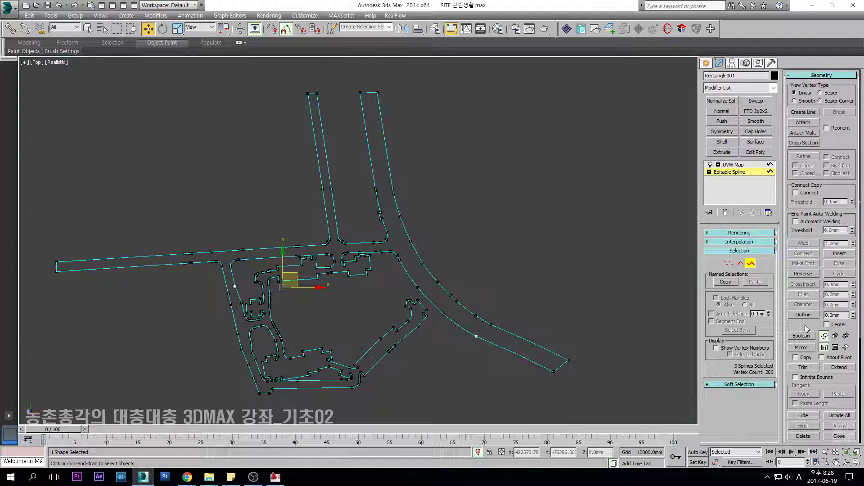
scroll(804, 325, "down", 5)
left_click(811, 315)
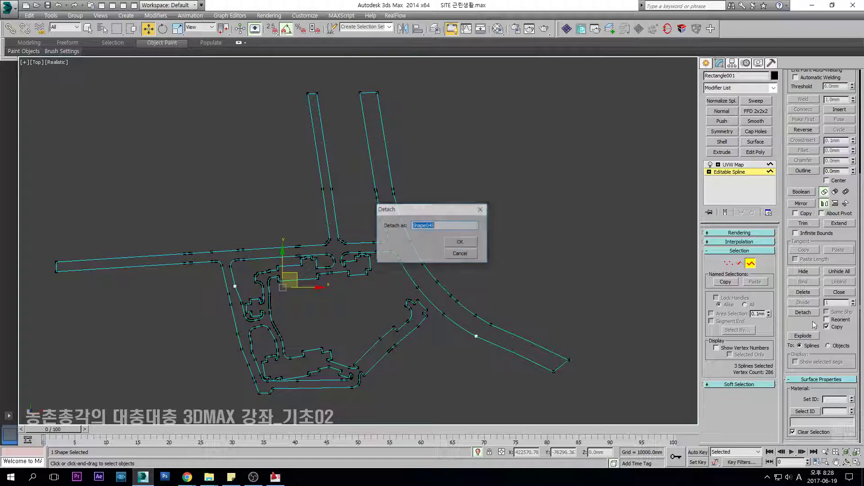
left_click(461, 254)
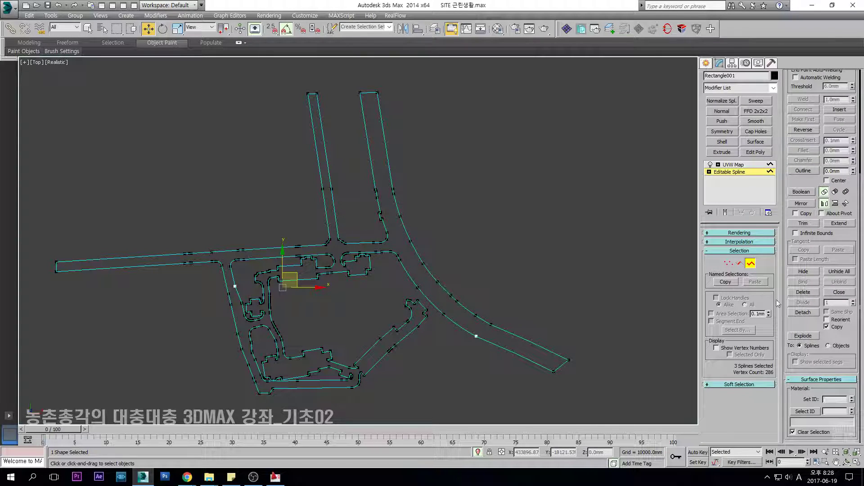
left_click(812, 315)
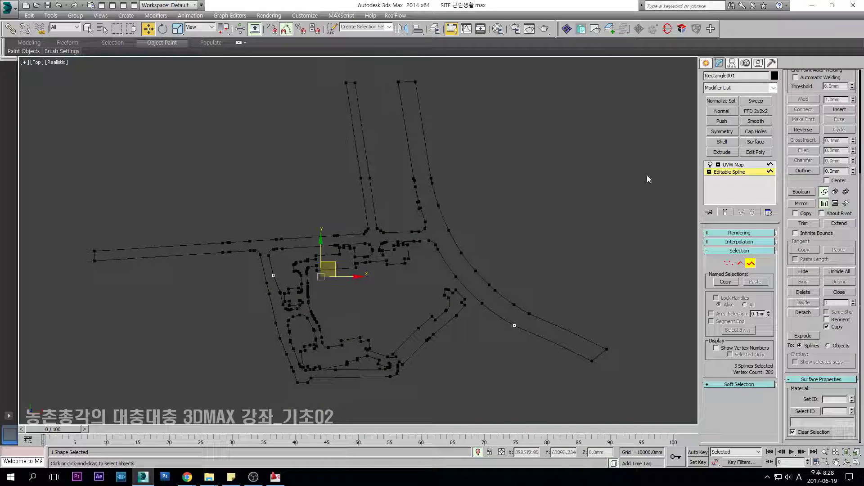
Display the isolated objects in wireframe and open the detached road outline for segment editing.
left_click(481, 265)
scroll(471, 265, "up", 5)
key("F3")
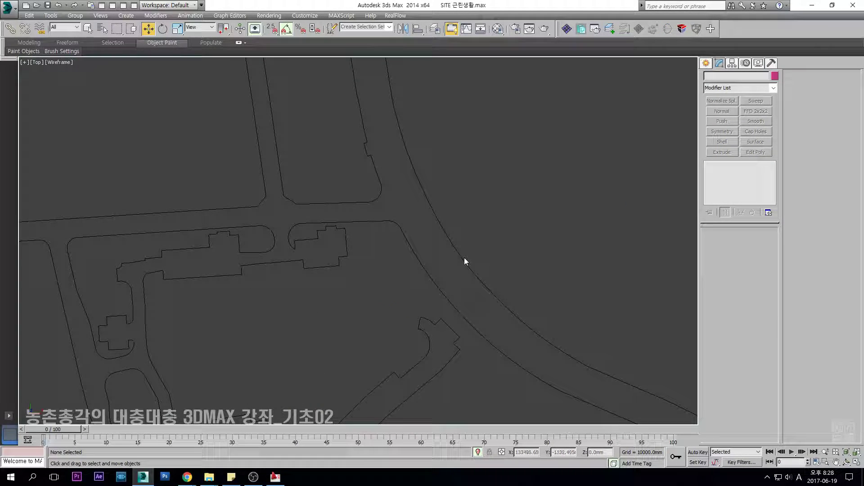
left_click(464, 258)
middle_click_drag(465, 257, 594, 188)
scroll(288, 218, "down", 2)
middle_click_drag(283, 226, 581, 225)
scroll(231, 223, "up", 2)
key("2")
key("2")
Delete the short segments that close off the outer ends of the roads in the detached outline.
left_click_drag(285, 210, 243, 214)
key("2")
scroll(233, 215, "down", 3)
middle_click_drag(572, 237, 334, 219)
left_click(595, 343)
key("Delete")
scroll(531, 301, "down", 2)
middle_click_drag(396, 198, 524, 369)
left_click(463, 162)
key("Delete")
left_click(347, 163)
key("Delete")
scroll(351, 180, "down", 3)
middle_click_drag(354, 270, 434, 280)
scroll(460, 220, "up", 6)
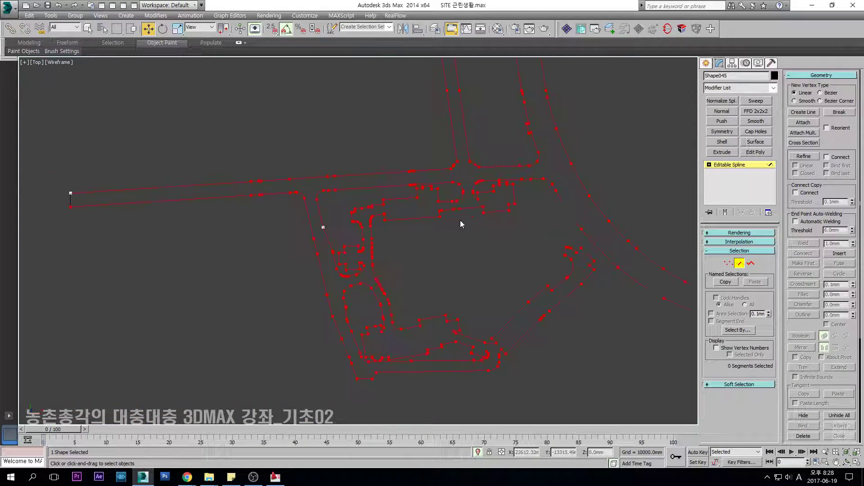
left_click(743, 165)
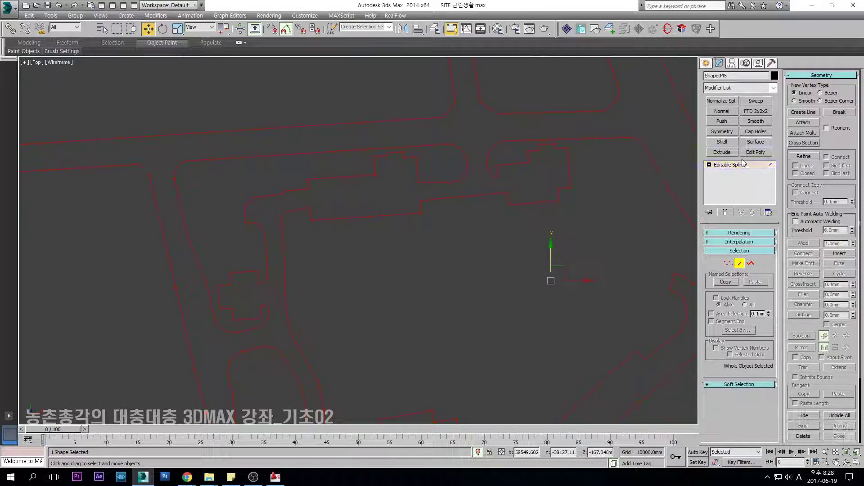
Sweep the road outline with a 200 x 200 mm Bar section, pivot aligned bottom centre and Smooth Path off.
left_click(757, 101)
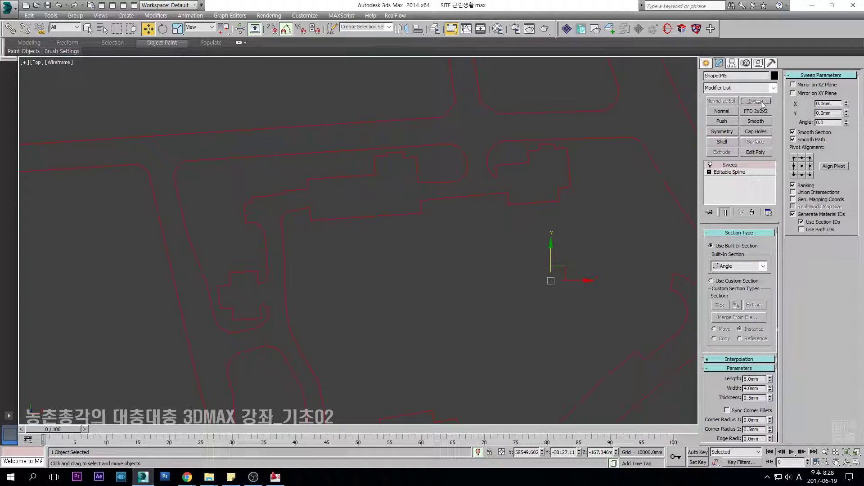
left_click(763, 267)
left_click(732, 282)
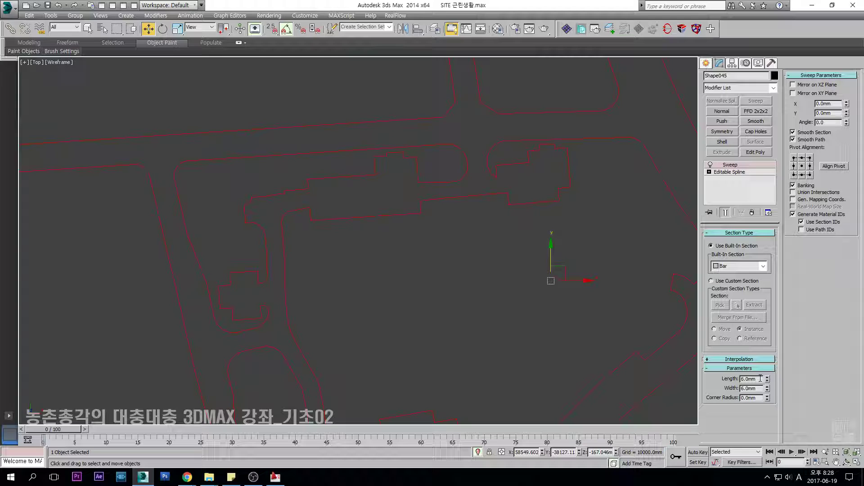
type("200")
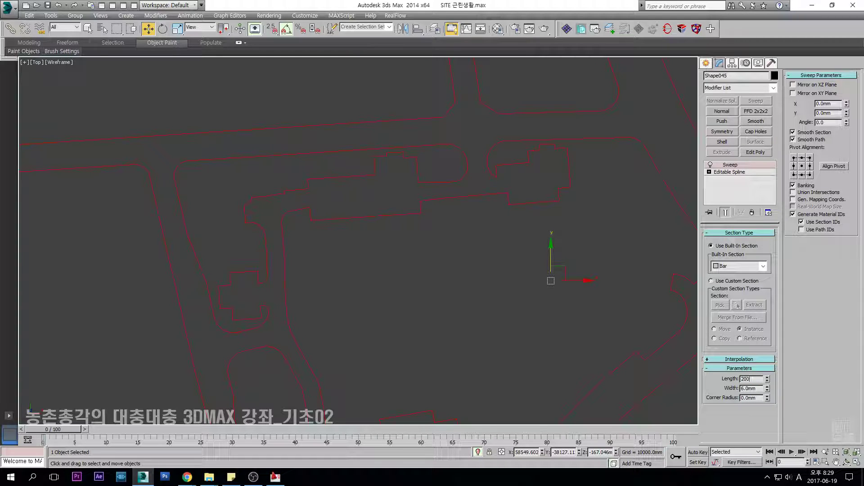
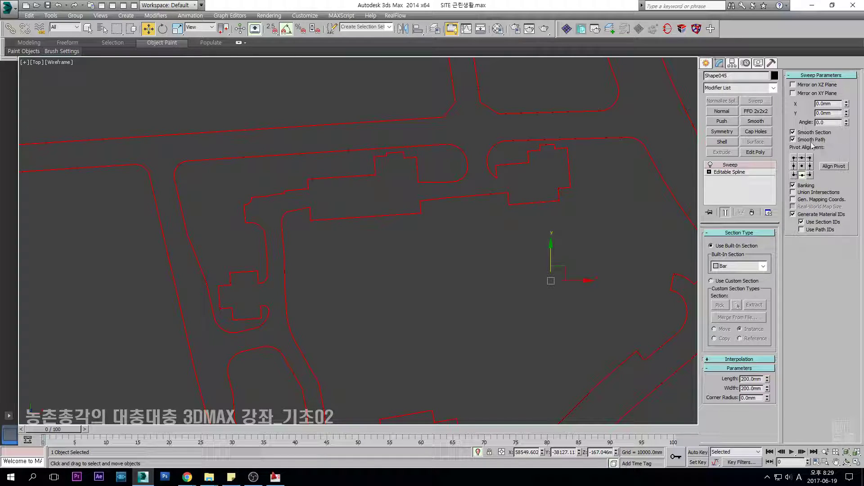
left_click(793, 140)
Return to shaded display and assign the SIDESTONE material to the swept road curb.
middle_click_drag(432, 296, 452, 264)
key("F3")
scroll(413, 303, "down", 5)
middle_click_drag(412, 303, 456, 245, "alt")
scroll(402, 237, "up", 7)
scroll(318, 309, "up", 4)
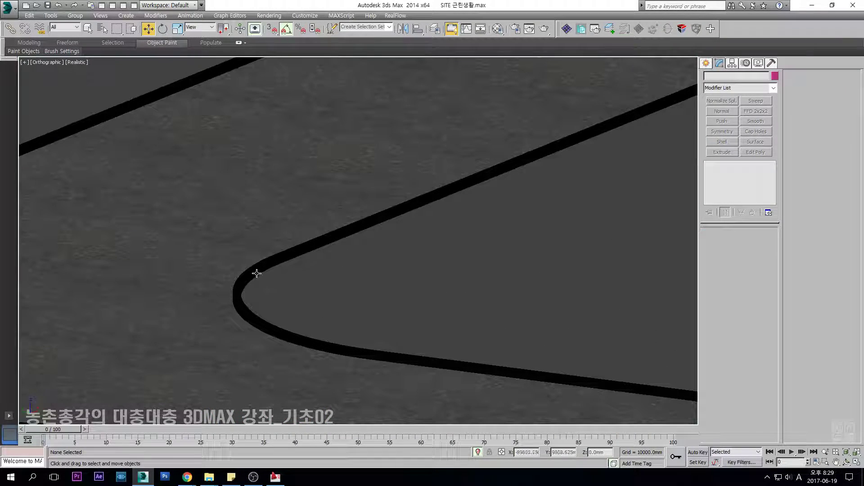
scroll(279, 281, "down", 2)
middle_click_drag(279, 281, 446, 269)
scroll(440, 267, "up", 3)
key("m")
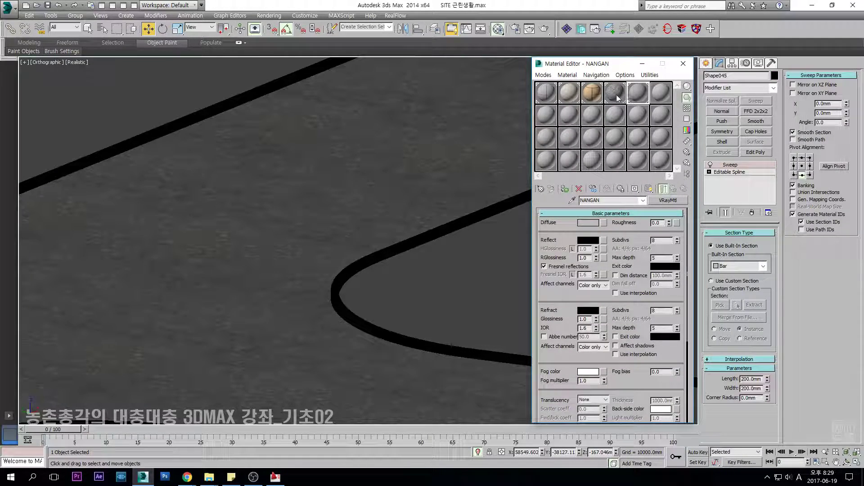
left_click(565, 189)
middle_click_drag(402, 262, 348, 260)
Apply a UVW Map to the curb with Box mapping and length, width and height of 1000 mm.
key("u")
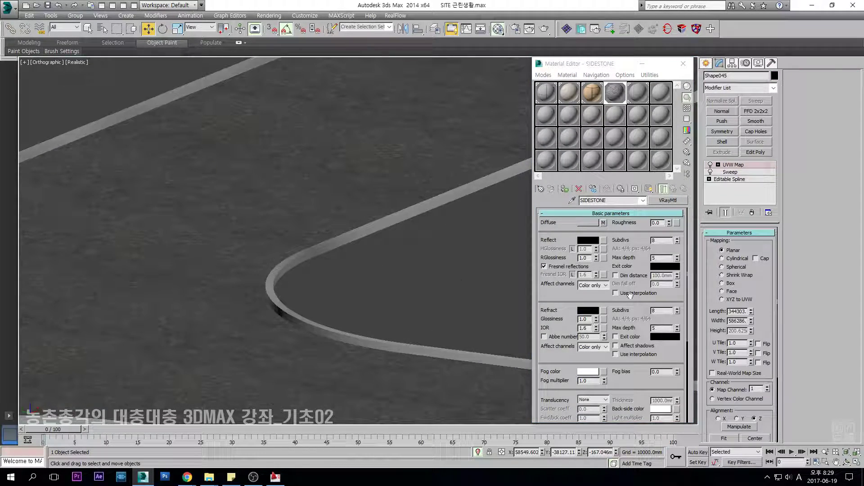
left_click(731, 283)
double_click(737, 311)
type("1000")
key("Tab")
type("1000")
key("Tab")
type("1000")
key("Return")
left_click(499, 288)
scroll(473, 265, "down", 5)
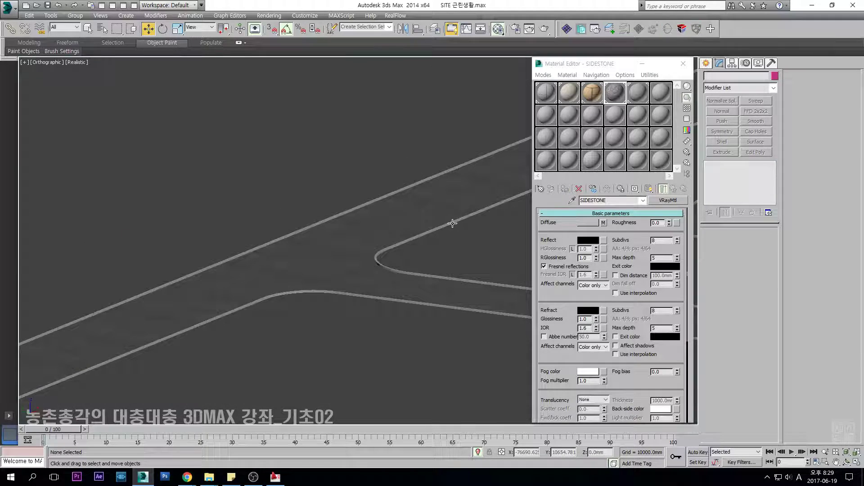
left_click(684, 64)
Select both isolated objects, the road and its curb, and offset them -180 mm along Z.
left_click(474, 309)
scroll(450, 293, "up", 2)
key("F3")
key("F3")
key("F3")
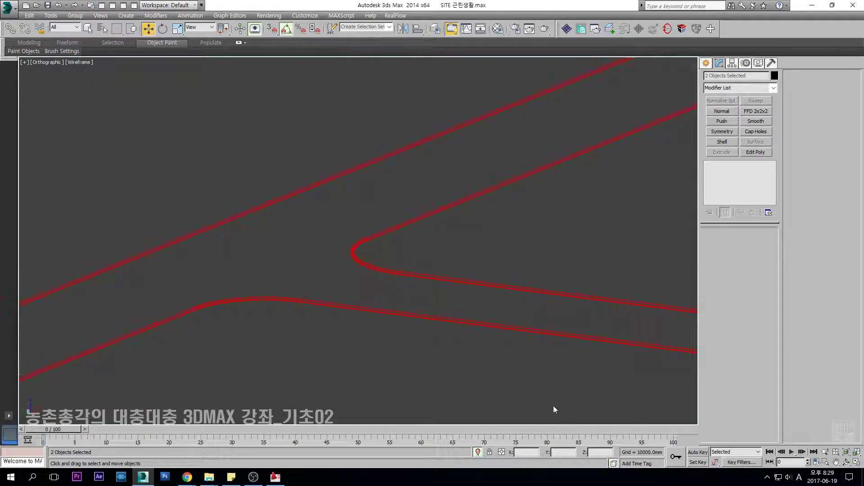
left_click(502, 452)
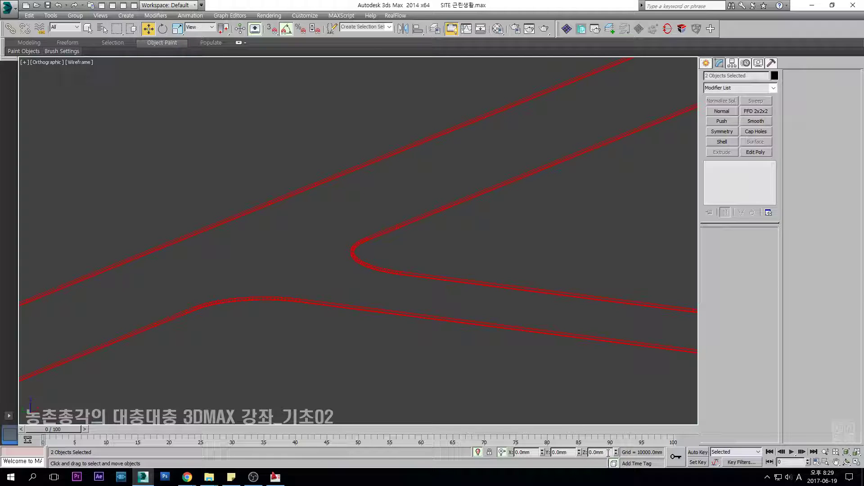
type("-180")
key("Return")
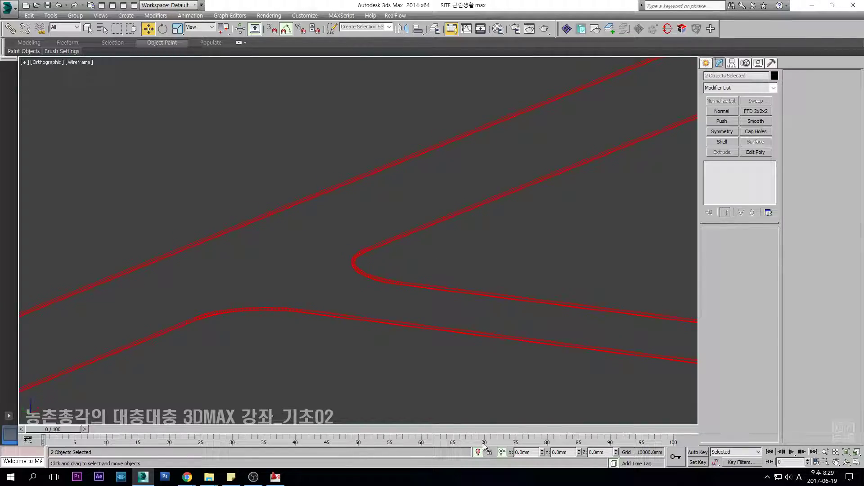
End the isolation and show the whole site in shaded display.
left_click(478, 452)
key("F3")
scroll(426, 262, "up", 4)
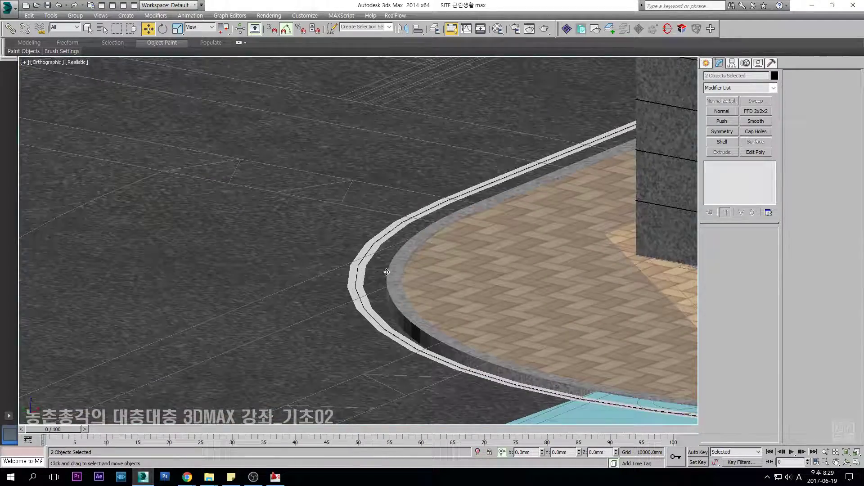
scroll(391, 275, "down", 1)
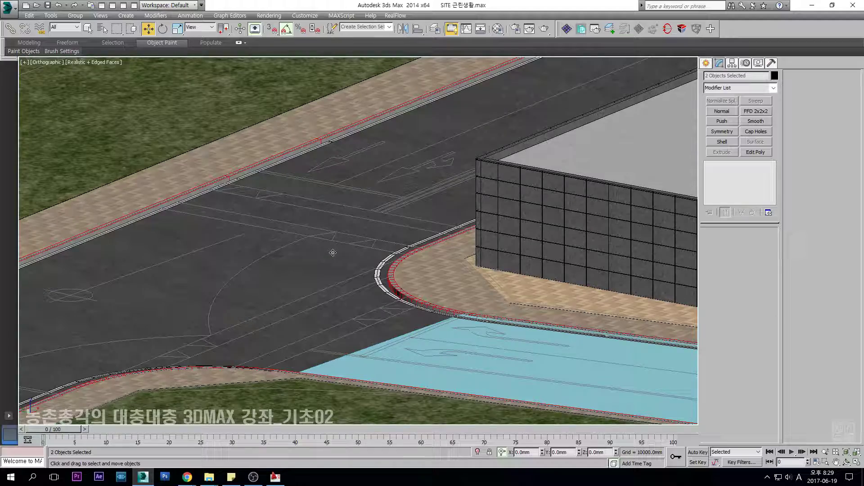
Examine how the curb meets the road, the white edge line and the paving at the rounded corner.
left_click(333, 252)
scroll(340, 253, "up", 3)
scroll(425, 242, "down", 2)
middle_click_drag(299, 251, 304, 250)
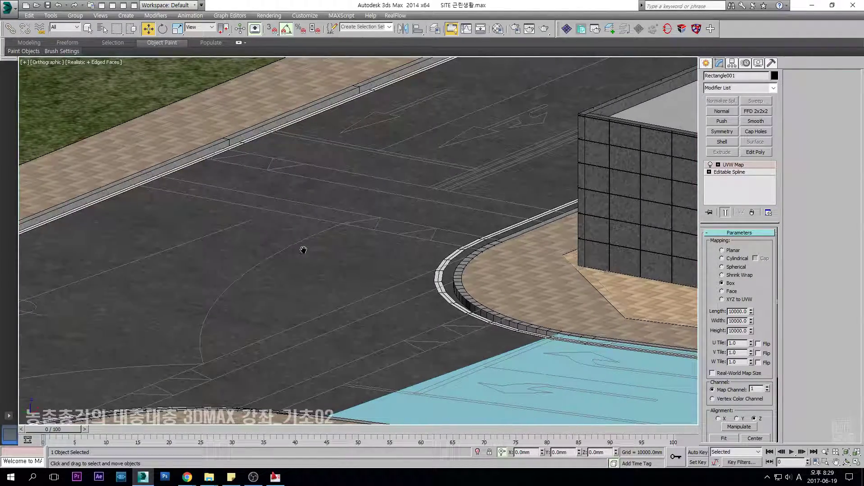
left_click(459, 282)
scroll(459, 281, "down", 3)
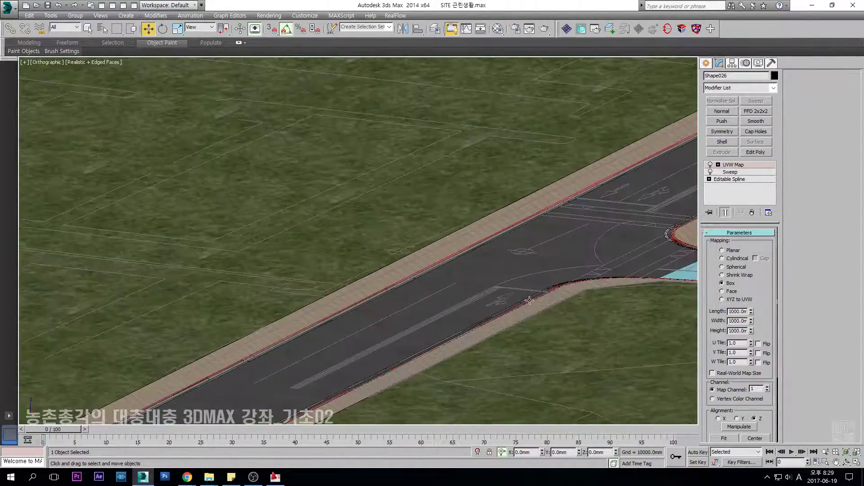
scroll(513, 293, "up", 4)
scroll(329, 218, "up", 1)
scroll(214, 290, "up", 2)
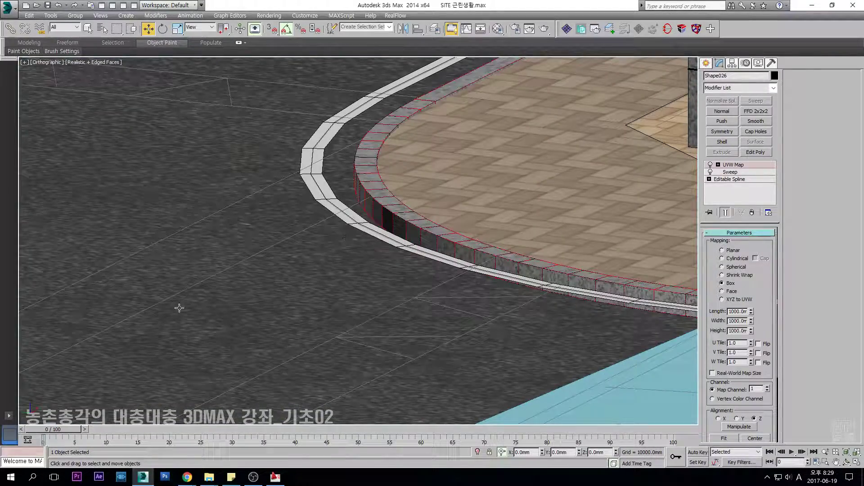
scroll(292, 219, "down", 2)
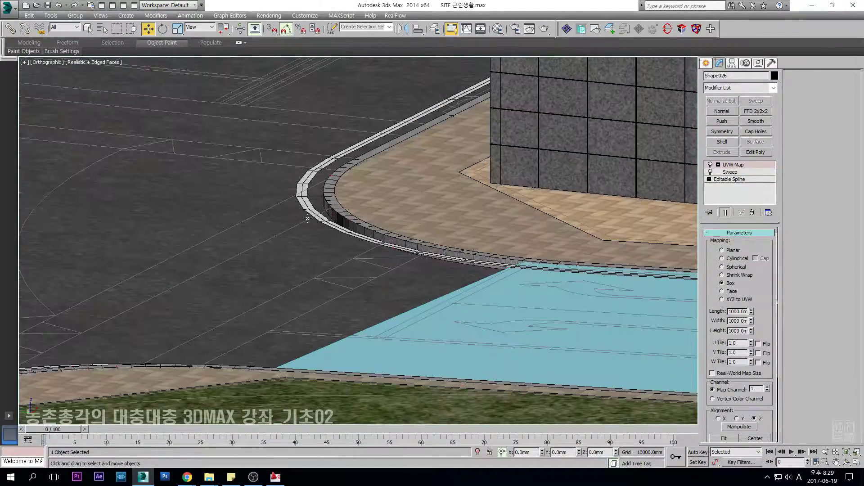
scroll(322, 218, "up", 1)
Try to hide the selected curb at the rounded corner.
right_click(327, 218)
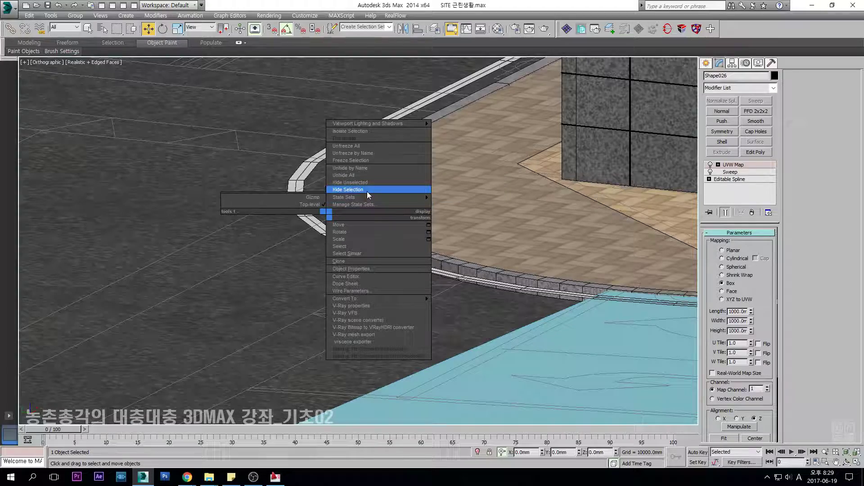
left_click(254, 252)
left_click(337, 232)
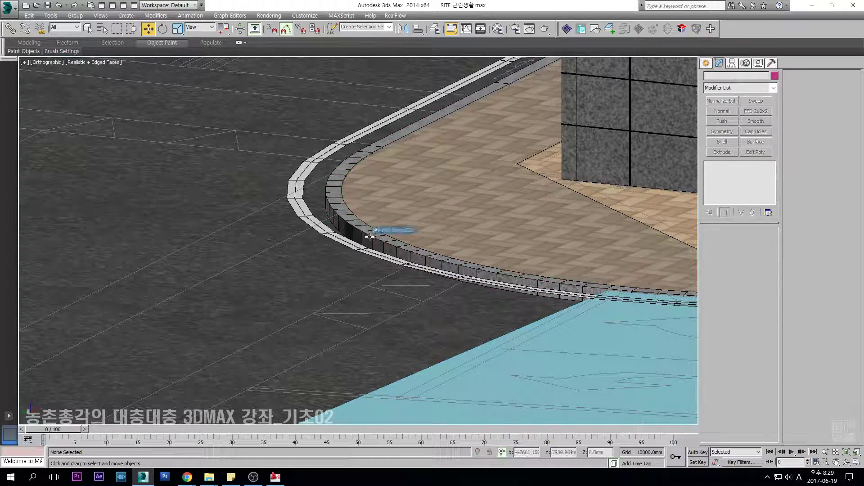
left_click(386, 231)
Delete the light blue plane covering the road in front of the tiled building.
scroll(247, 187, "down", 2)
middle_click_drag(368, 257, 155, 232)
scroll(156, 232, "down", 2)
left_click(305, 246)
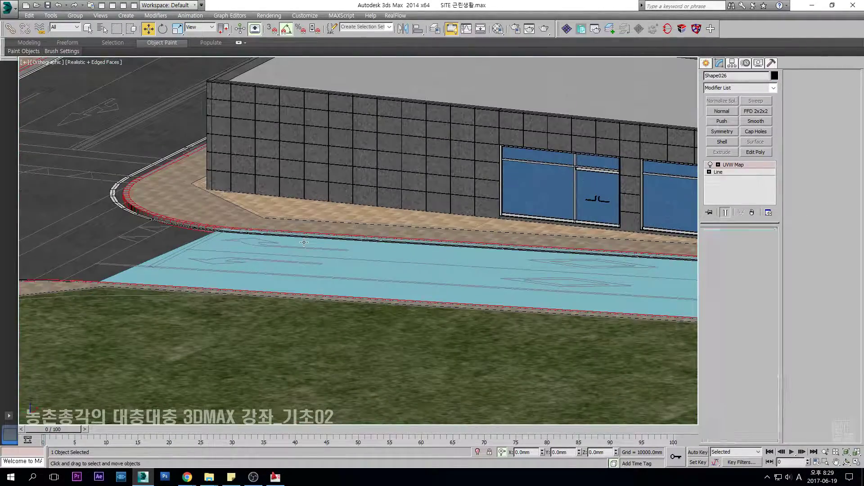
key("Delete")
Select the grass surface beside the parking area and sample its GRASS material into the empty fifth sample slot.
scroll(325, 252, "down", 3)
scroll(485, 232, "up", 5)
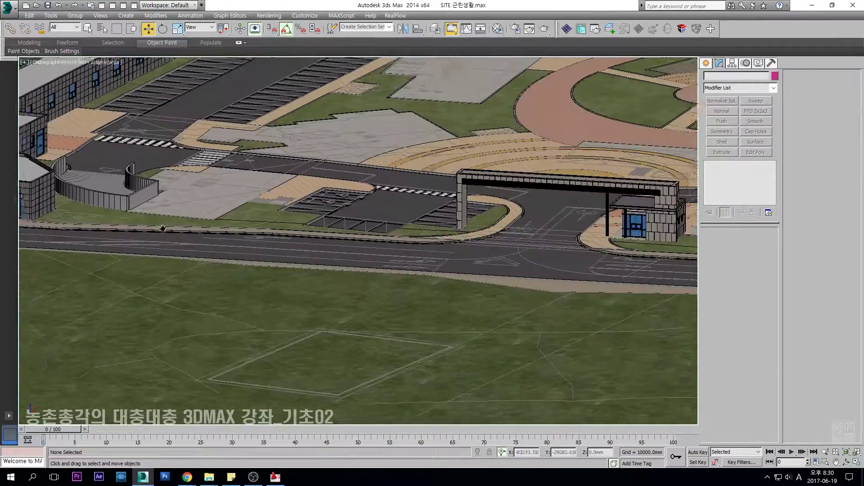
left_click(486, 231)
scroll(486, 231, "up", 2)
scroll(484, 208, "up", 1)
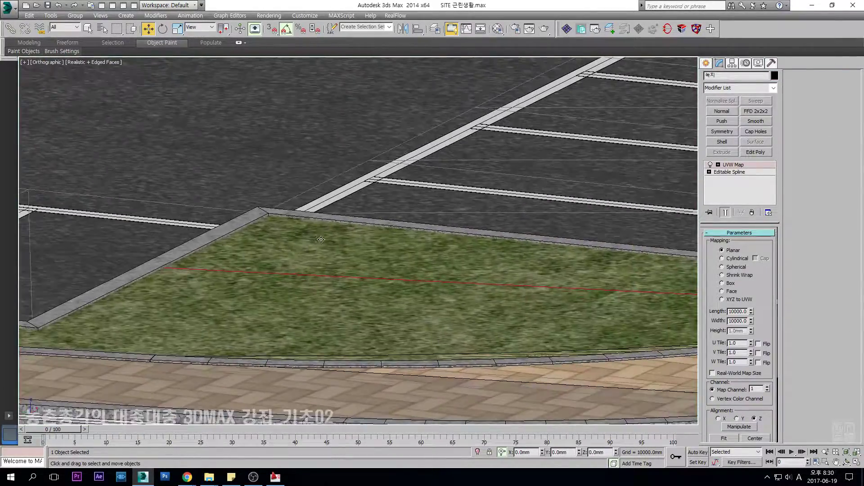
key("t")
middle_click_drag(321, 239, 314, 201)
left_click(498, 28)
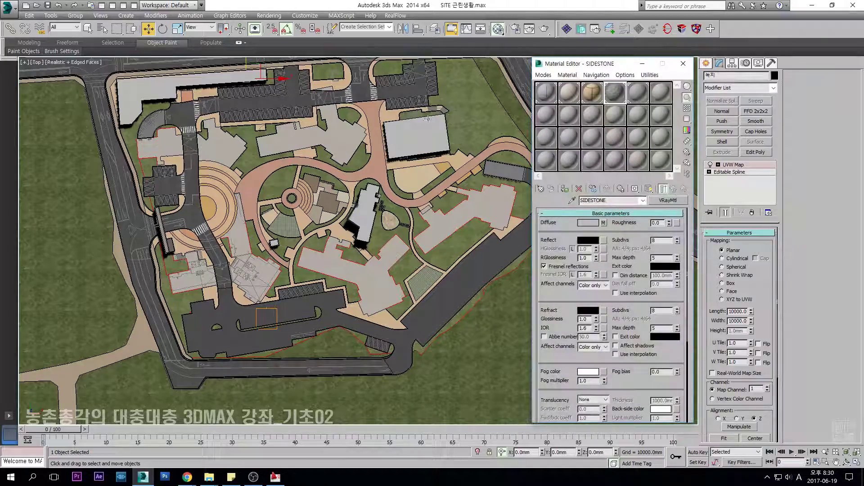
left_click(572, 200)
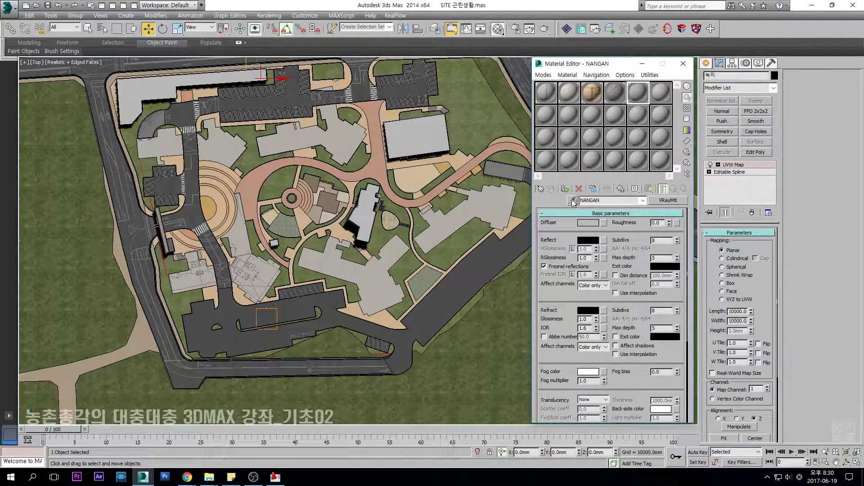
scroll(381, 193, "up", 3)
left_click(387, 216)
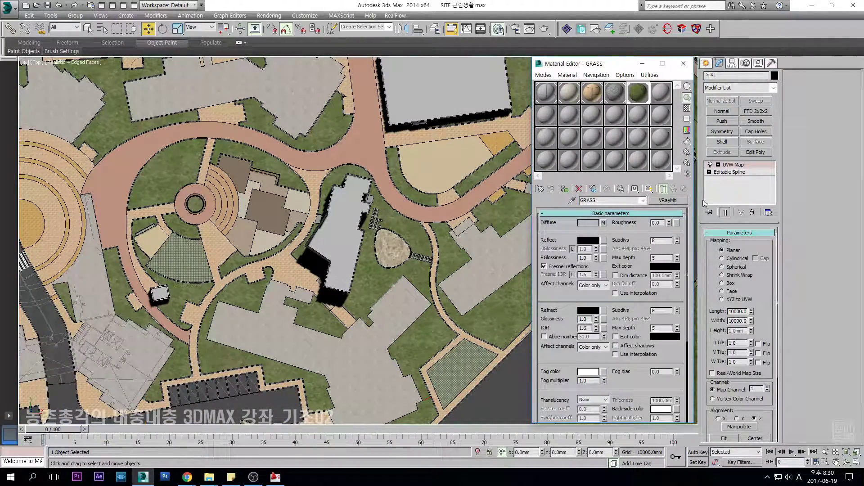
Select the objects that use the GRASS material, leaving out groups, isolate them and pick the main grass shape.
left_click(688, 164)
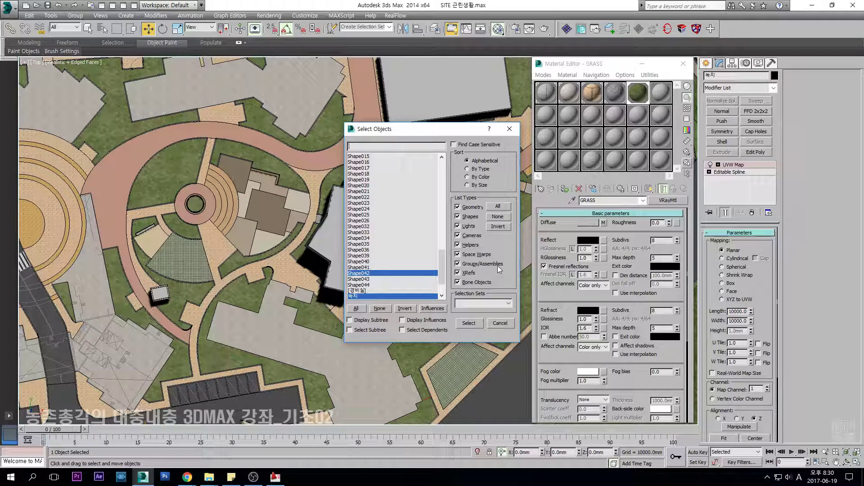
left_click(457, 264)
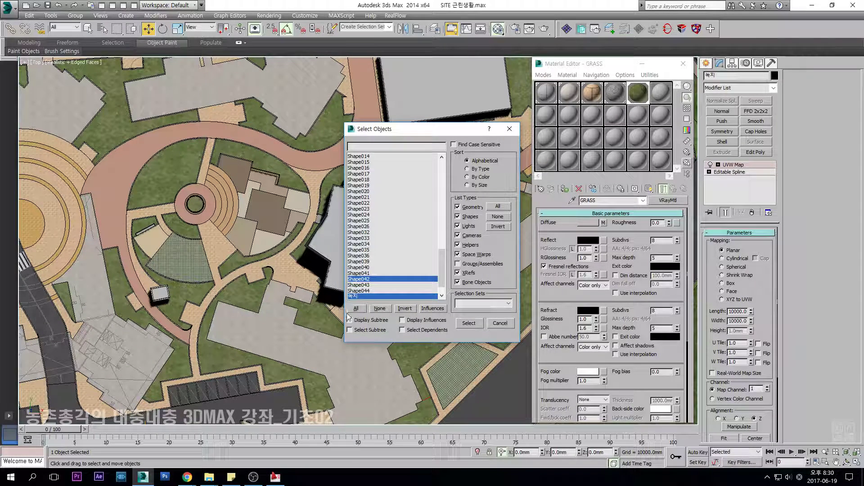
left_click(469, 324)
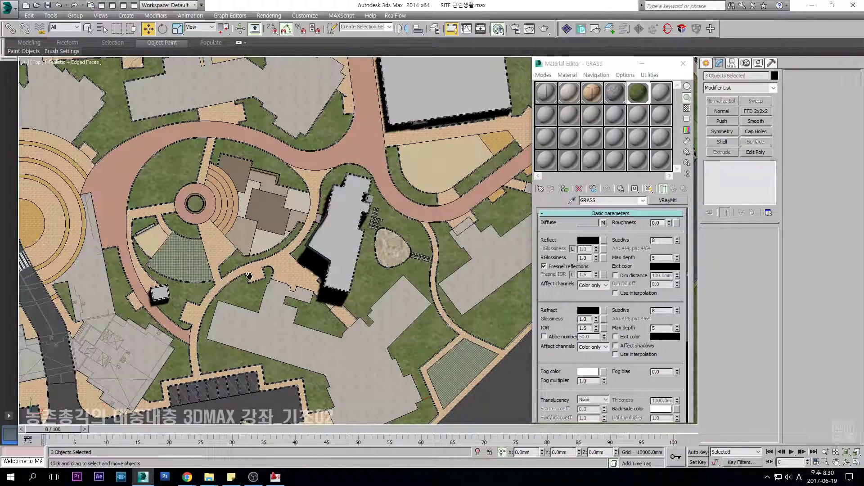
key("z")
key("alt+q")
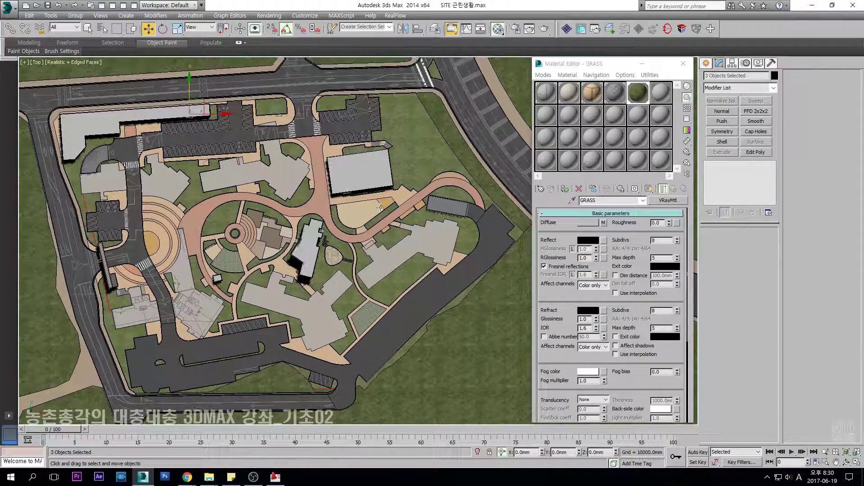
left_click_drag(481, 131, 102, 406)
left_click(367, 175)
left_click(367, 175)
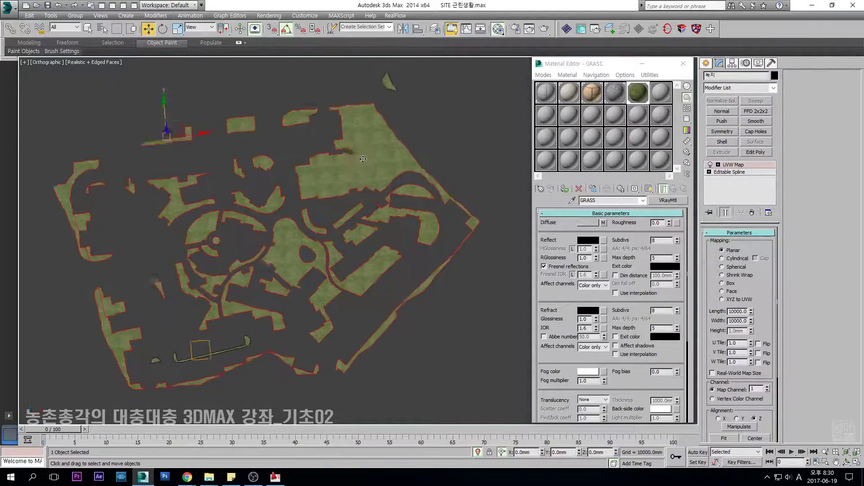
Detach a copy of all the main grass shape's splines as a separate shape.
middle_click_drag(367, 176, 369, 129, "alt")
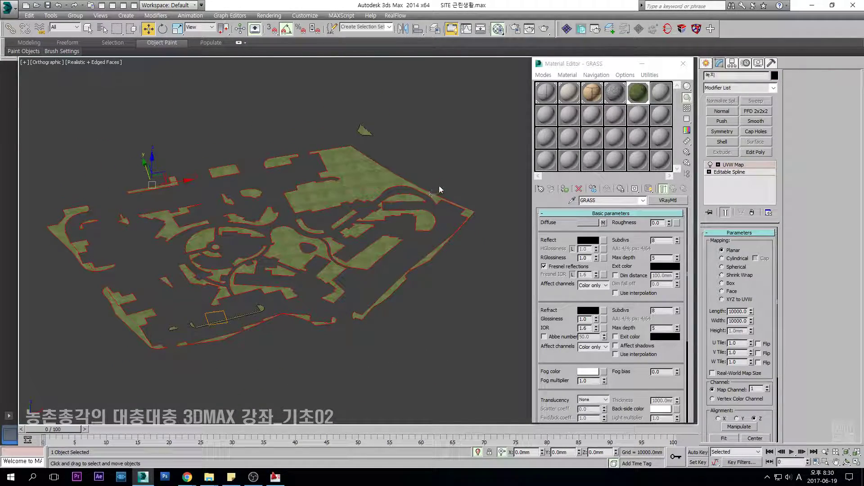
scroll(356, 191, "up", 3)
left_click(482, 160)
left_click(374, 177)
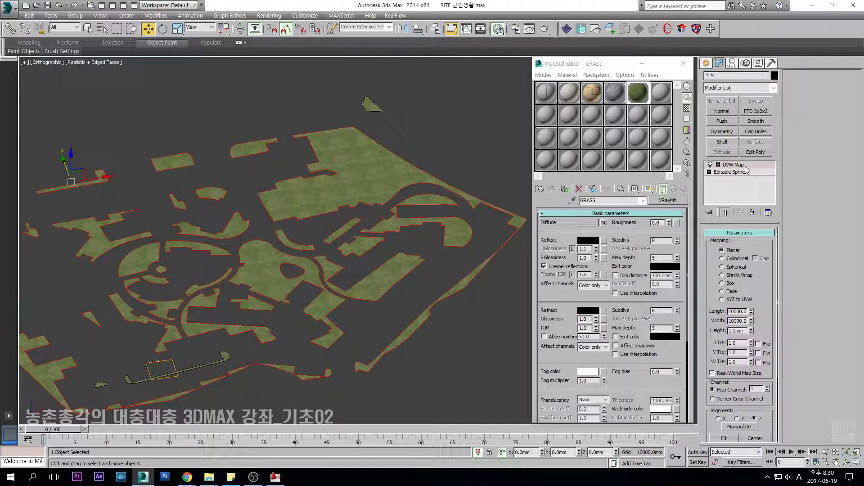
left_click(729, 172)
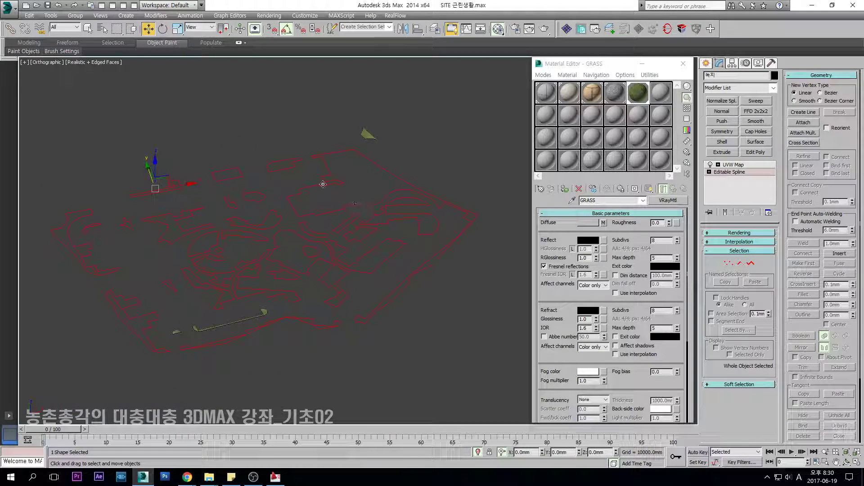
middle_click_drag(294, 190, 295, 176)
middle_click_drag(406, 222, 382, 204)
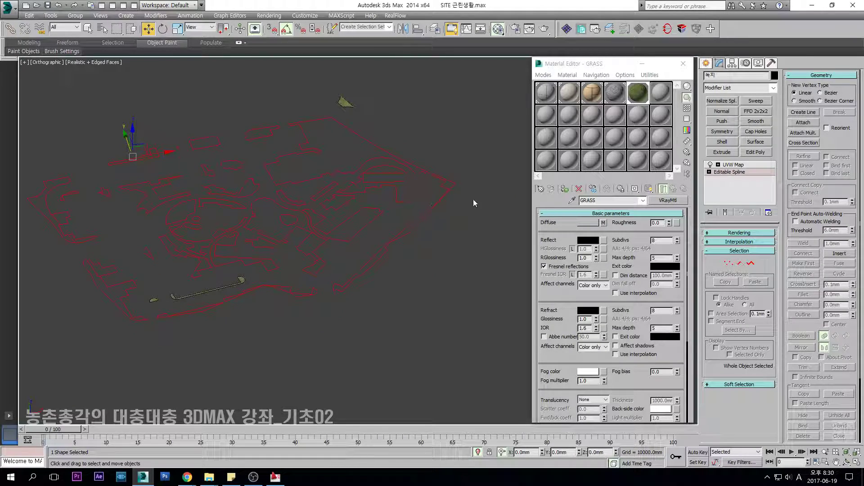
left_click(750, 264)
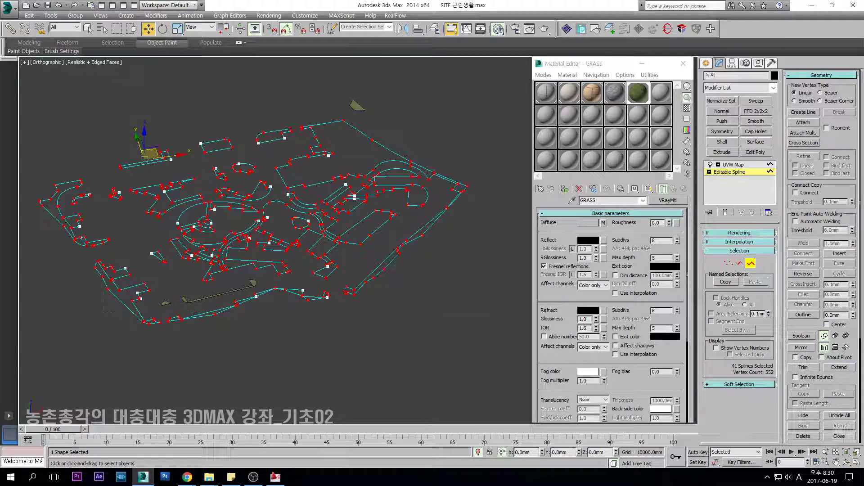
scroll(799, 323, "down", 3)
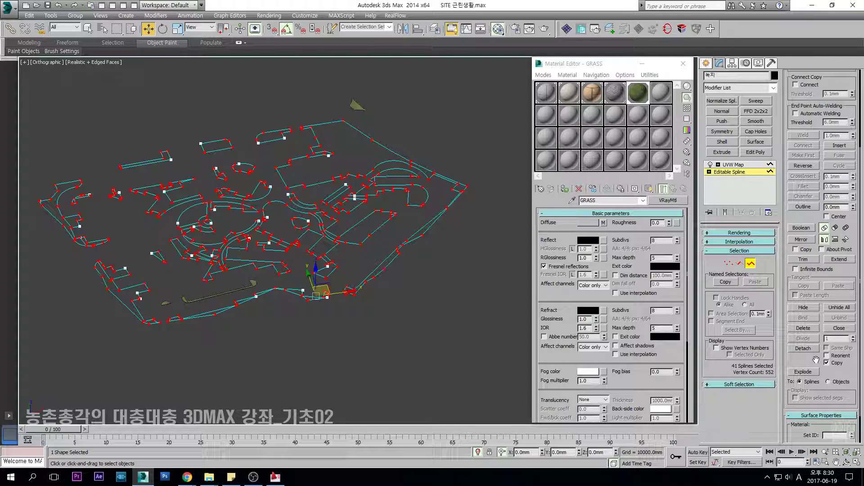
left_click(804, 349)
key("Return")
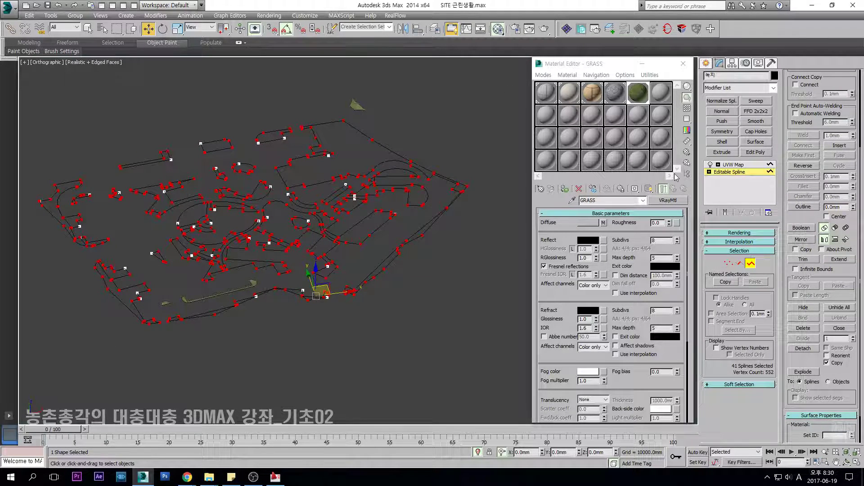
Apply a Sweep with the built-in Bar section to the detached copy of the grass outlines.
left_click(370, 320)
scroll(317, 295, "up", 5)
key("F3")
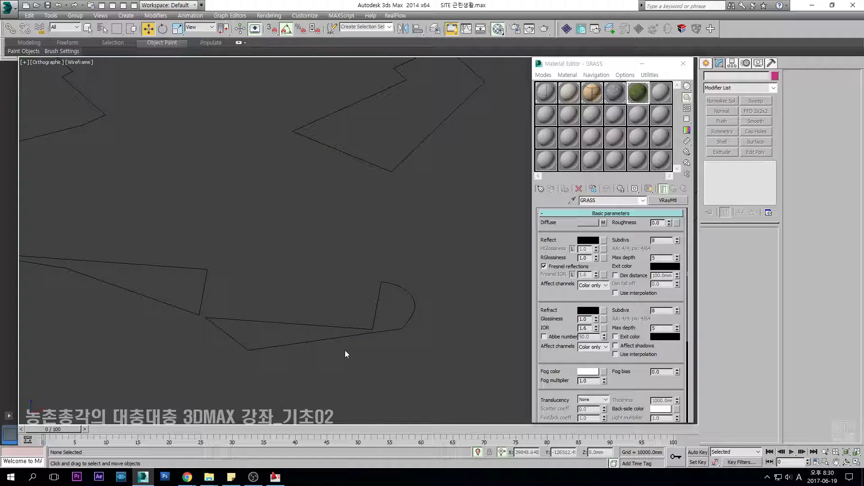
left_click(343, 339)
left_click(343, 339)
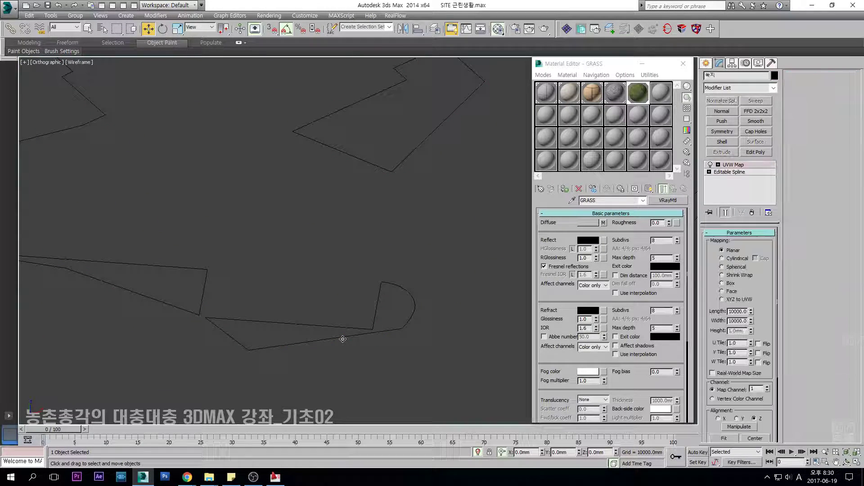
left_click(343, 339)
left_click(755, 101)
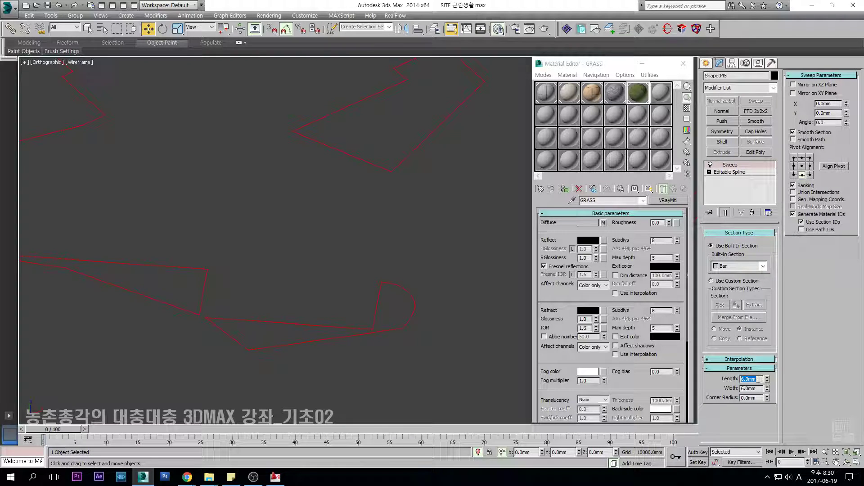
Set the length of the swept bar section to 200 mm and check the outline from the top.
type("00")
type("t")
scroll(315, 283, "down", 3)
middle_click_drag(290, 293, 353, 288)
scroll(250, 286, "up", 5)
middle_click_drag(203, 327, 236, 307)
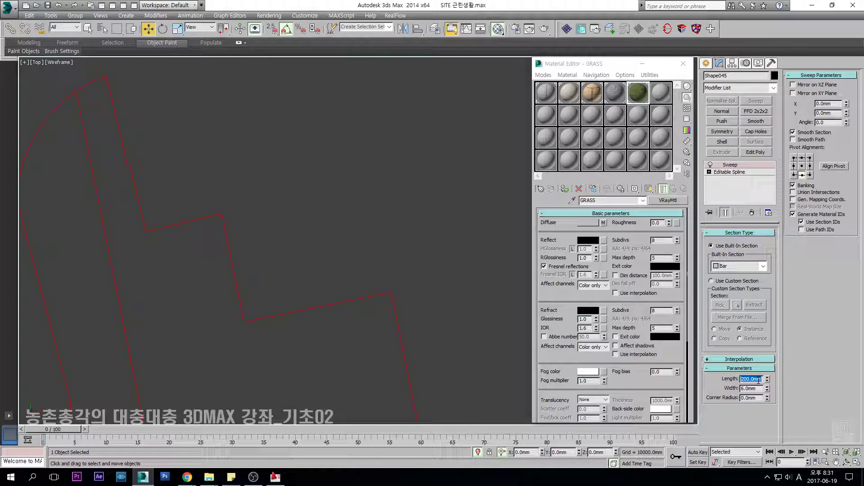
Set the swept bar section's length to 20 mm and width to 200 mm, and check the curb in shaded display.
key("Tab")
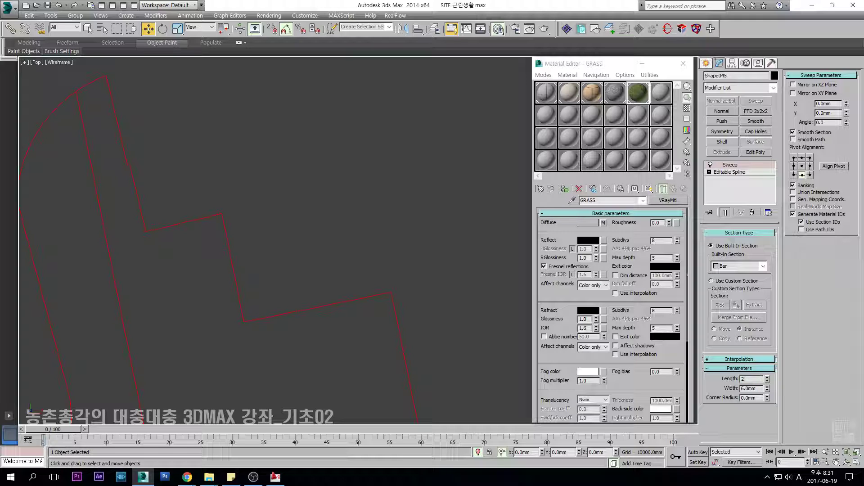
type("200")
key("Return")
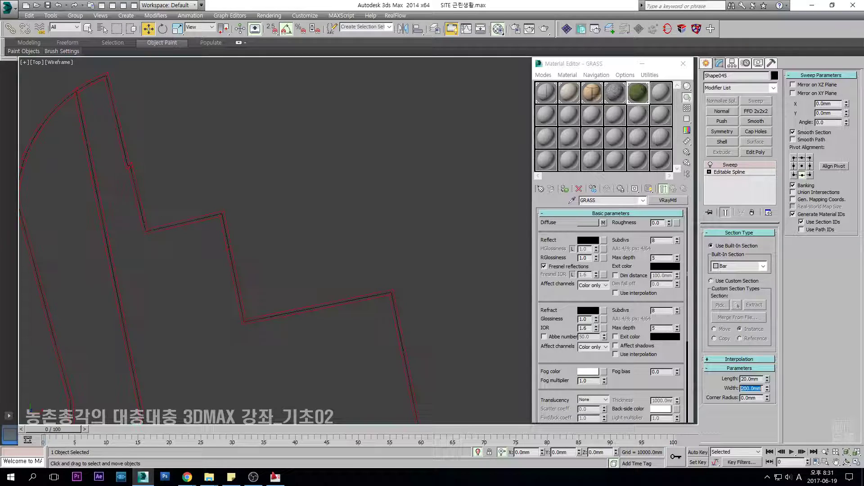
scroll(344, 313, "down", 4)
key("F3")
middle_click_drag(319, 310, 371, 257, "alt")
scroll(329, 256, "up", 5)
scroll(308, 234, "up", 6)
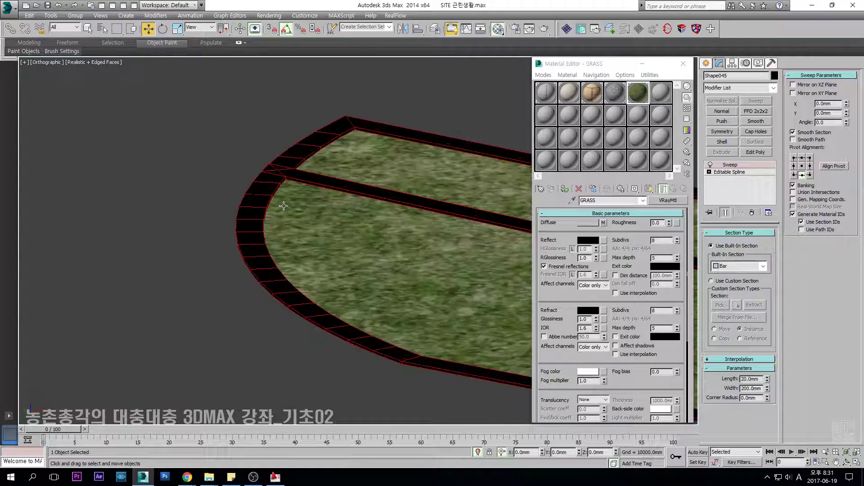
Assign the SIDESTONE material to the swept grass curb.
scroll(286, 171, "down", 3)
left_click(614, 93)
left_click(565, 189)
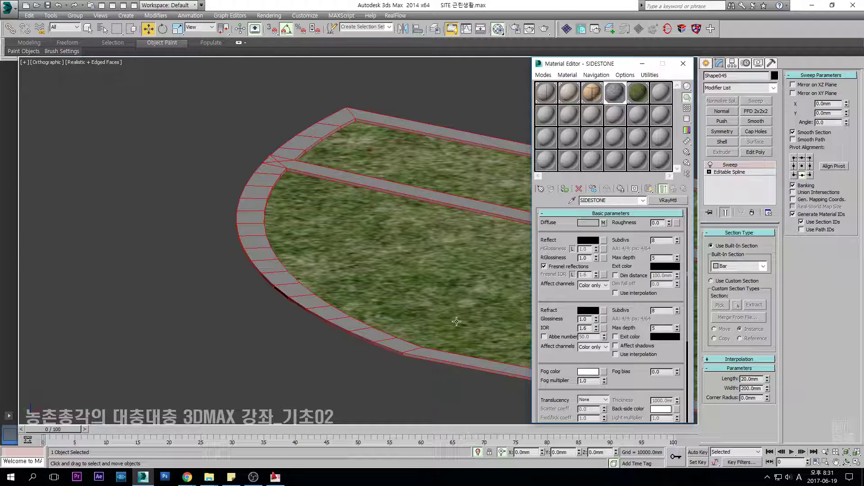
Add a UVW Map with Box mapping to the grass curb, with length, width and height of 1000 mm.
key("u")
left_click(730, 284)
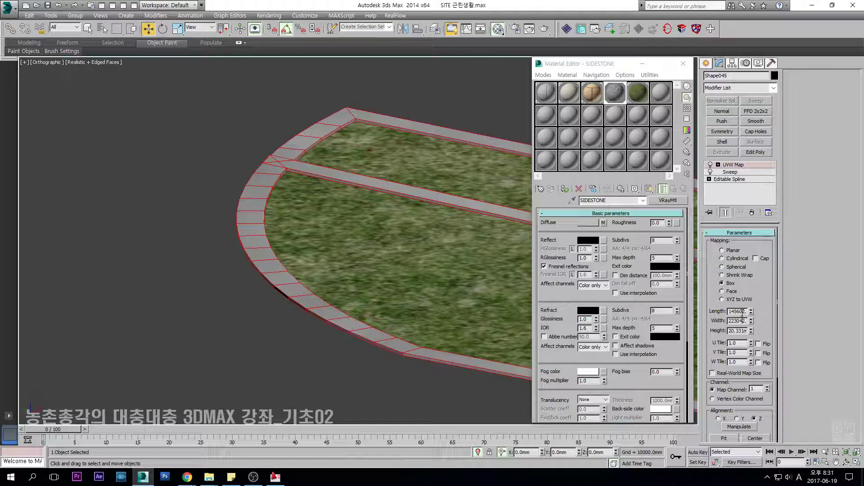
type("1000")
key("Tab")
type("1000")
key("Tab")
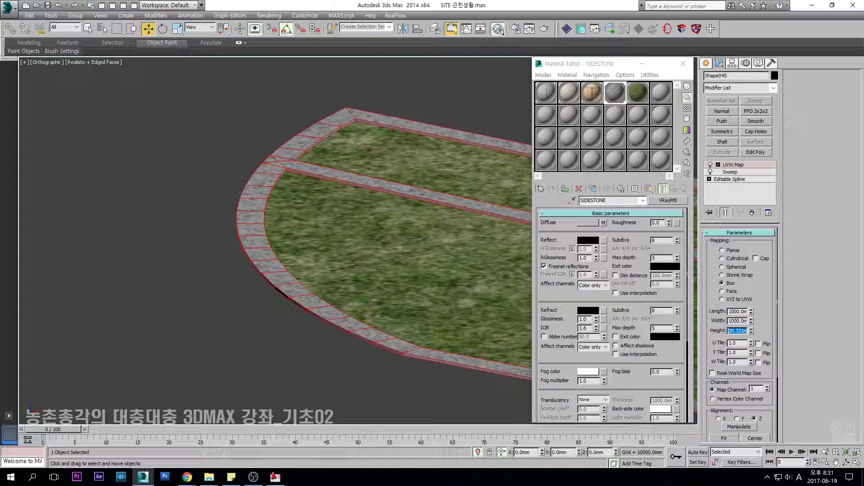
End the isolation and examine how the new grass curb meets the existing curb and the paving.
left_click(480, 450)
middle_click_drag(291, 261, 251, 254)
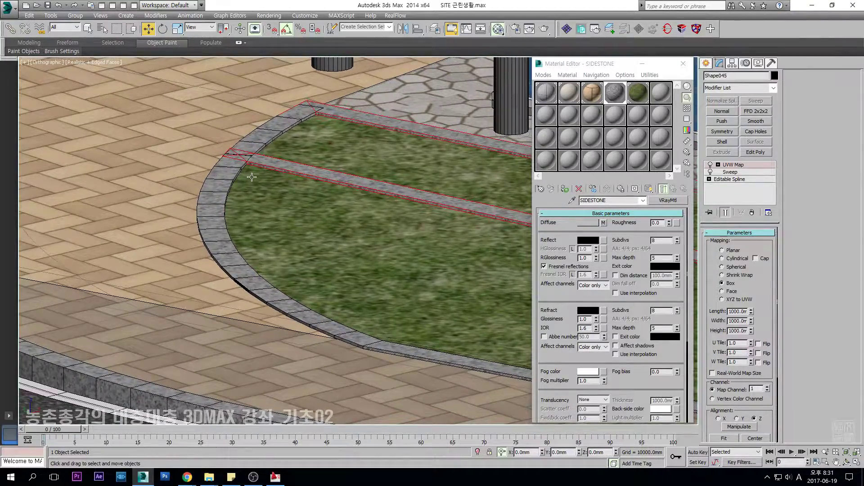
scroll(252, 177, "down", 3)
scroll(120, 247, "up", 3)
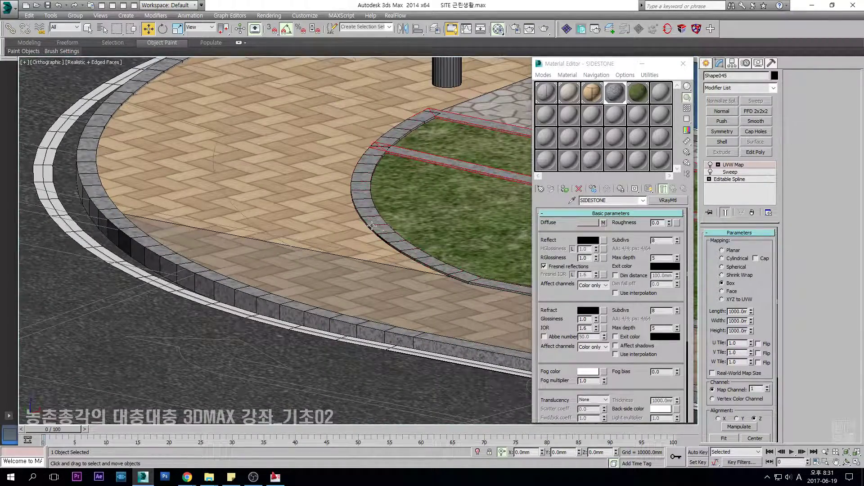
scroll(407, 224, "down", 1)
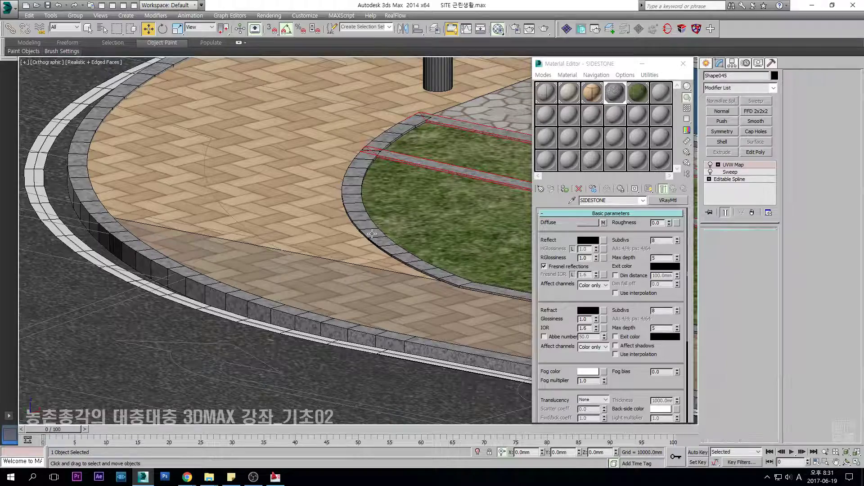
scroll(392, 228, "down", 2)
middle_click_drag(379, 230, 353, 249)
scroll(354, 211, "up", 2)
Delete the swept curb made from the grass outlines.
left_click(337, 212)
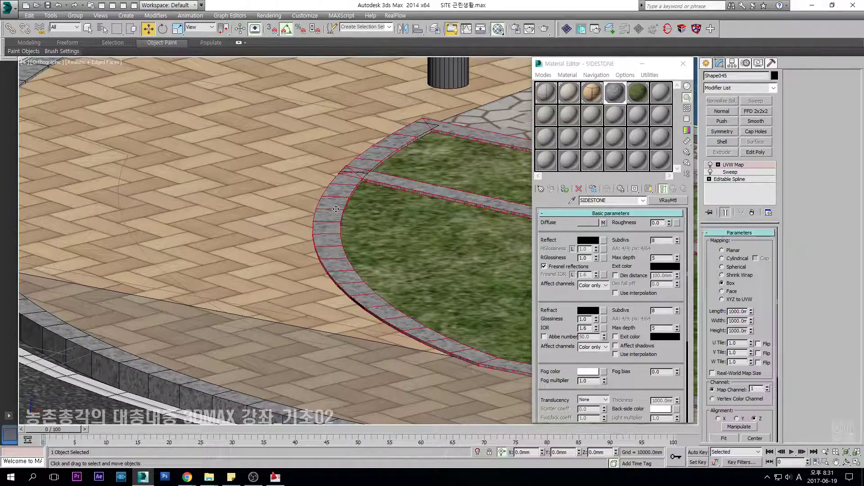
scroll(337, 209, "down", 3)
middle_click_drag(367, 183, 344, 208)
scroll(365, 198, "up", 3)
key("Delete")
Examine the edges between grass, stone paving and brick paving around the guardhouse and the round plaza.
middle_click_drag(264, 231, 376, 229)
scroll(428, 183, "down", 2)
middle_click_drag(428, 184, 179, 193)
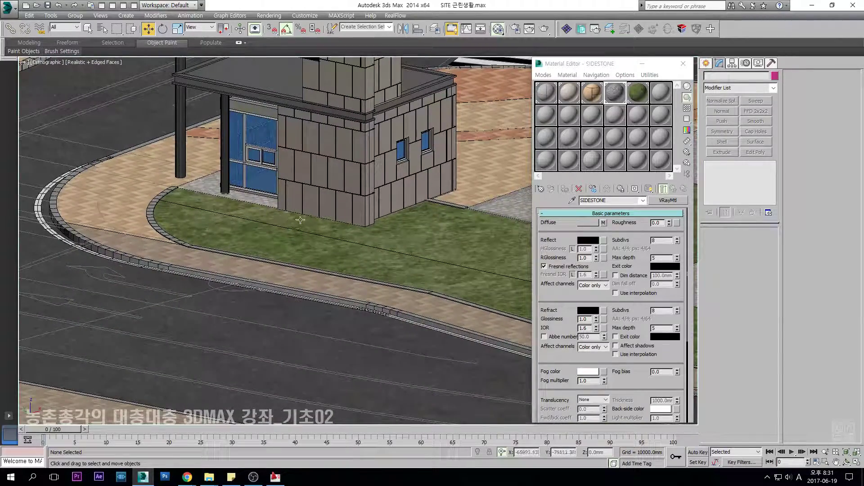
scroll(244, 206, "down", 3)
scroll(153, 185, "up", 6)
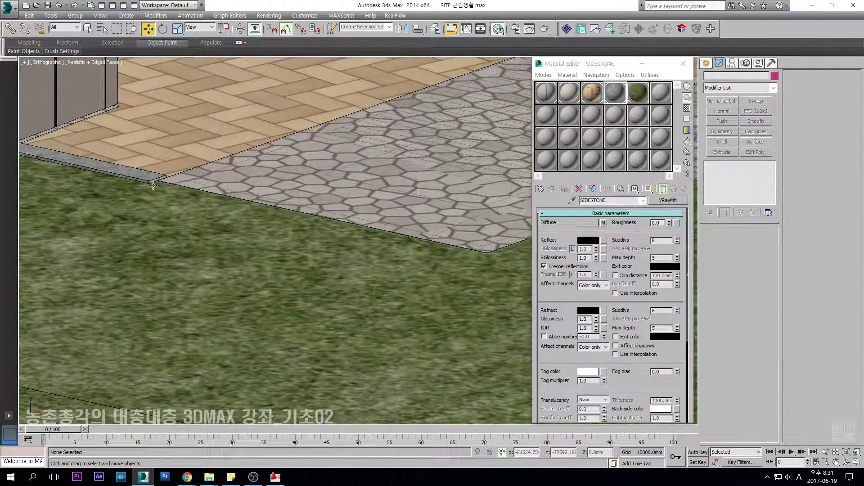
scroll(153, 185, "down", 6)
left_click(379, 212)
middle_click_drag(379, 211, 347, 239, "alt")
middle_click_drag(297, 249, 446, 204)
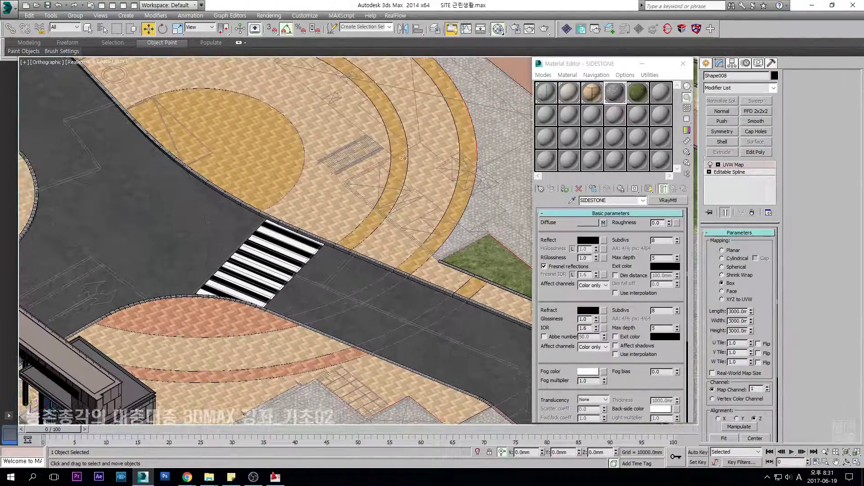
Close the Material Editor and inspect the entrance road, crosswalk and round plaza from the top in wireframe and shaded display.
left_click(684, 67)
middle_click_drag(218, 228, 374, 189)
left_click(396, 221)
key("t")
key("z")
scroll(324, 208, "down", 5)
key("F3")
mouse_move(325, 208)
middle_mouse_down()
mouse_move(407, 213)
mouse_move(465, 235)
middle_mouse_up()
left_click(431, 209)
key("F3")
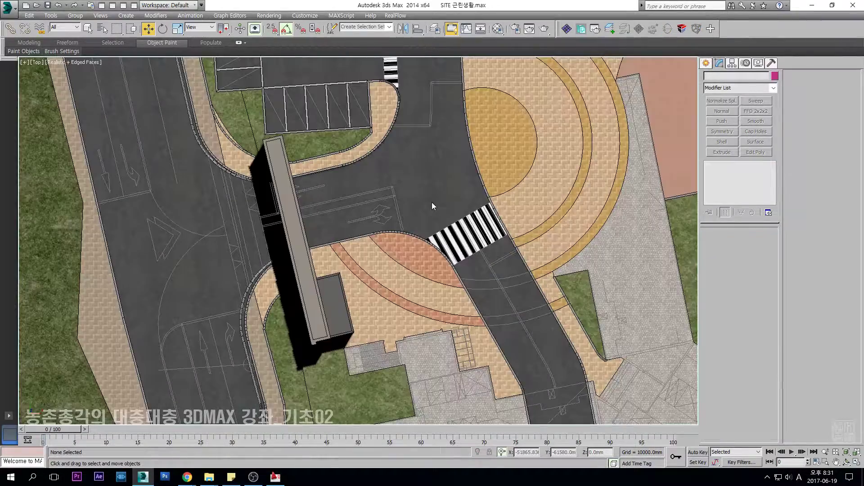
Examine how the grass, paving, roads and walkways meet across the whole site in the top view.
scroll(432, 202, "down", 4)
scroll(431, 203, "down", 4)
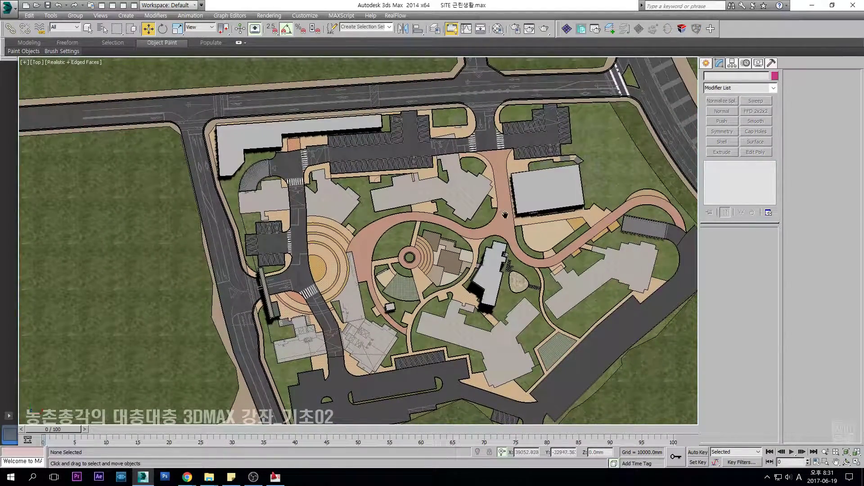
scroll(405, 206, "down", 1)
scroll(405, 207, "up", 4)
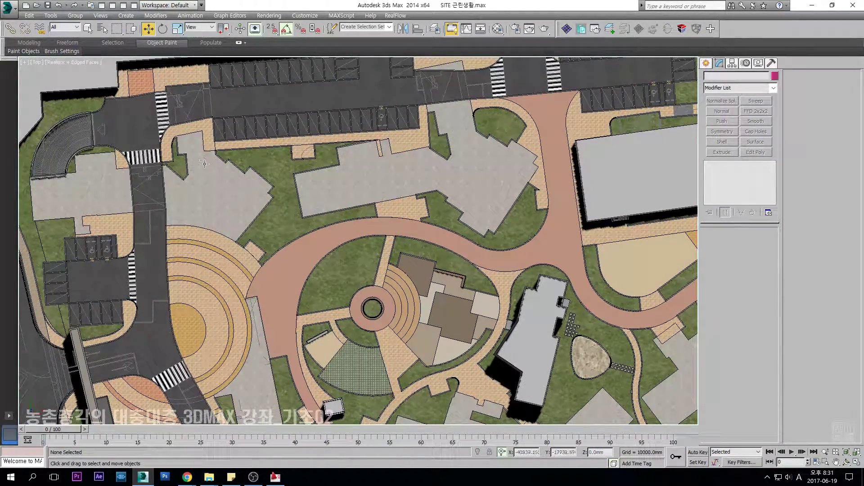
left_click(287, 166)
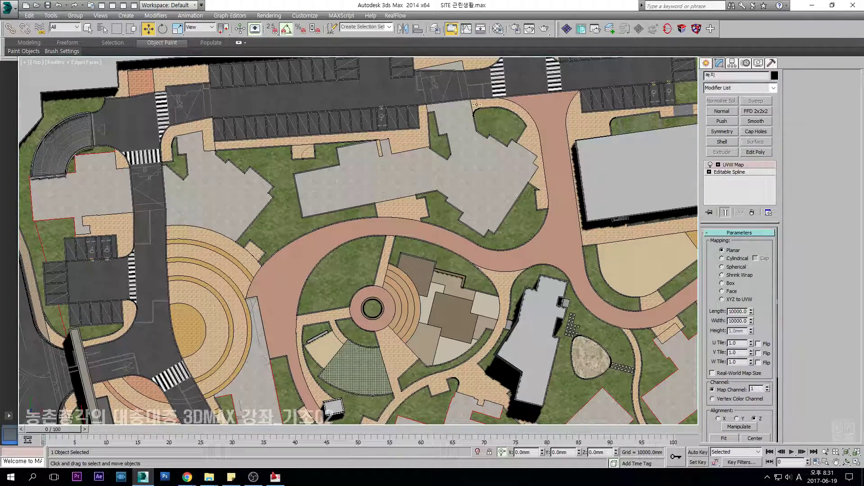
scroll(476, 104, "up", 5)
scroll(458, 196, "down", 2)
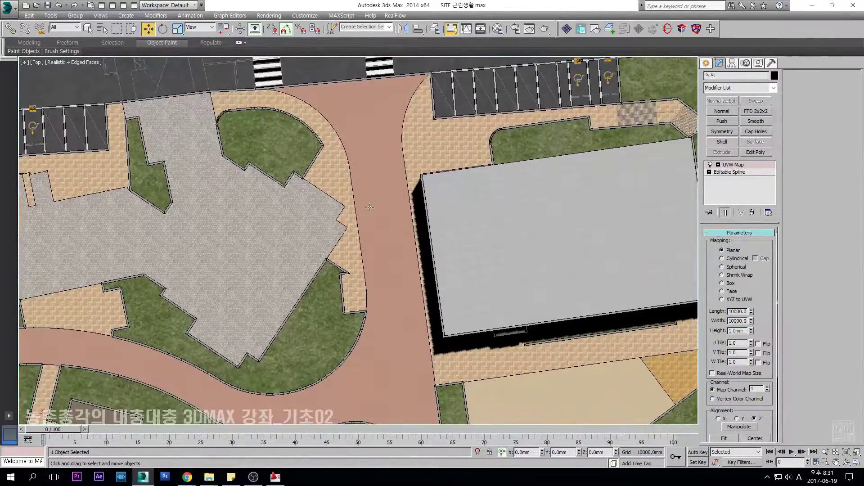
scroll(369, 207, "down", 6)
middle_click_drag(429, 192, 387, 196)
Hide the four building groups, including the management office, the central building and the entrance gate.
left_click(387, 197)
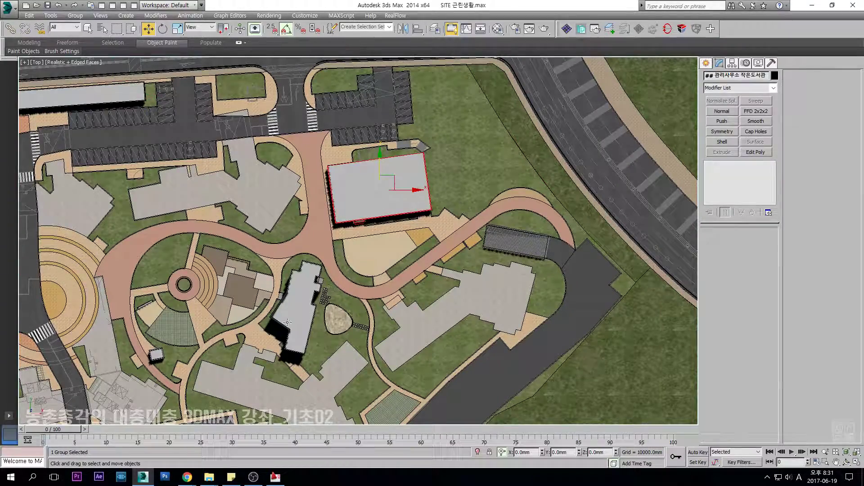
middle_click_drag(97, 102, 270, 154)
middle_click_drag(238, 270, 252, 179)
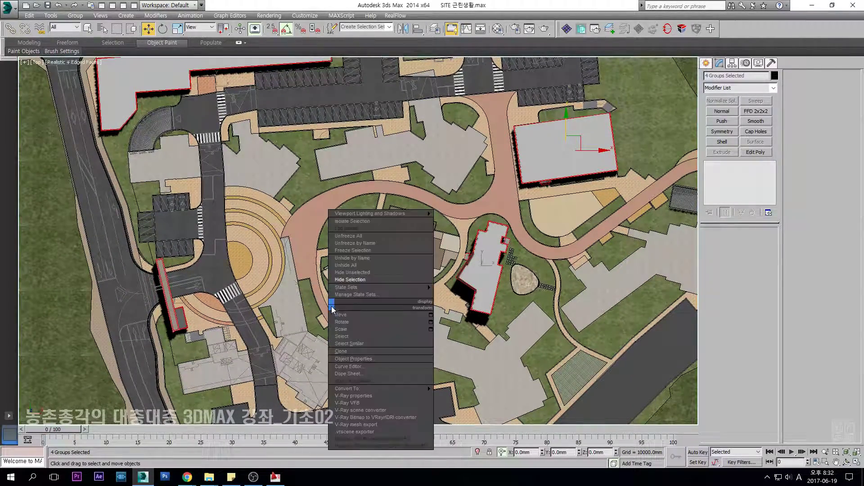
left_click(351, 280)
Hide the parts of the small booth beside the curved red walkway.
left_click(343, 319)
scroll(344, 321, "up", 3)
right_click(352, 323)
left_click(393, 300)
middle_click_drag(398, 319, 390, 308)
left_click(337, 312)
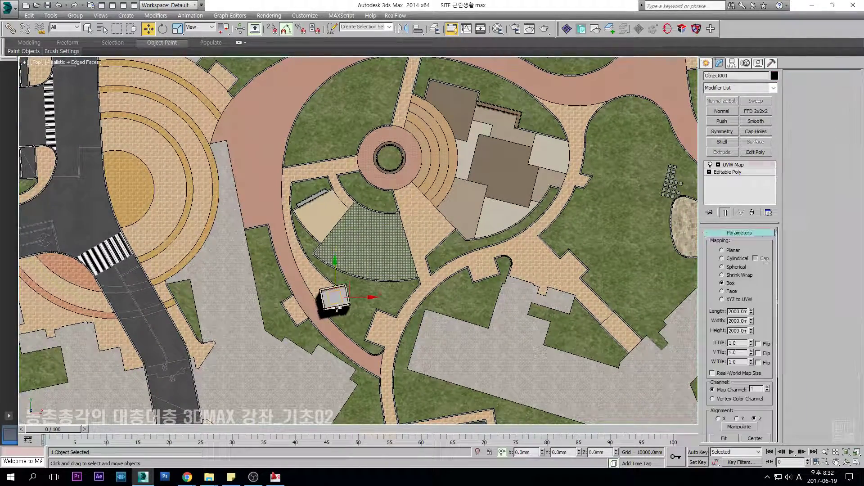
right_click(337, 316)
left_click(375, 295)
scroll(331, 305, "up", 3)
left_click(332, 305)
middle_click_drag(332, 306, 366, 277, "alt")
scroll(366, 276, "up", 3)
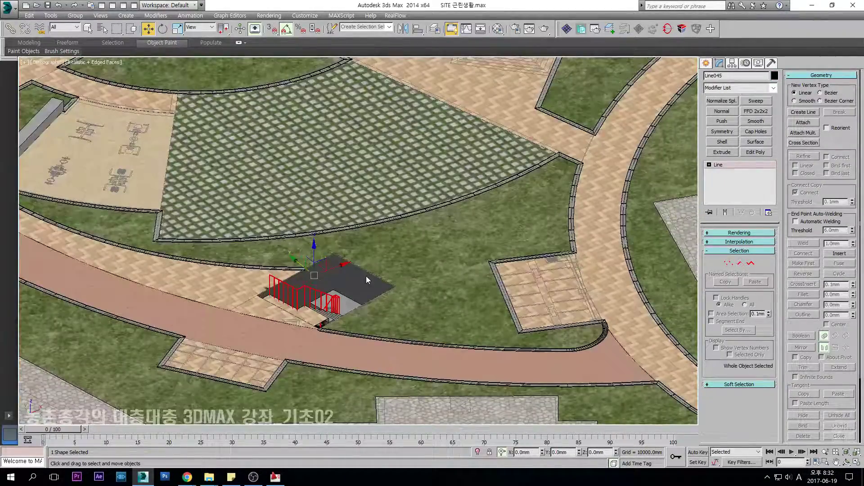
left_click(366, 276)
Delete the dark surface covering the asphalt of the large southern parking lot.
scroll(366, 276, "down", 6)
middle_click_drag(542, 337, 400, 237)
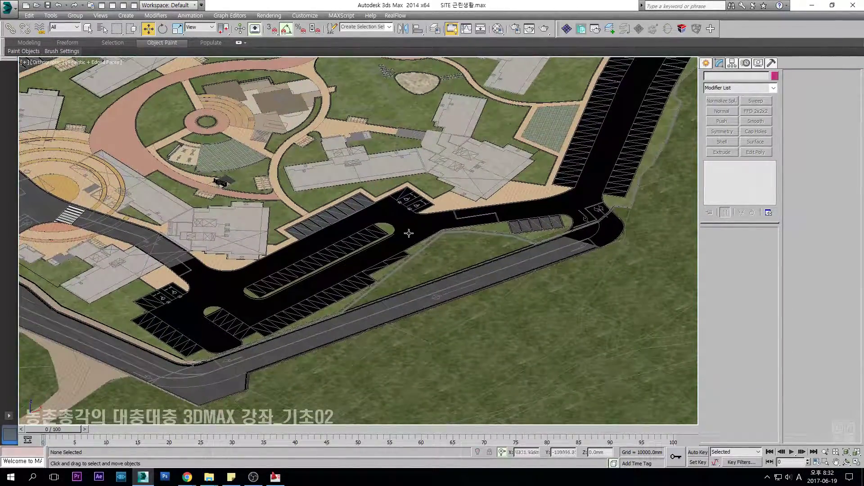
left_click(399, 238)
scroll(409, 248, "down", 5)
scroll(415, 254, "up", 3)
key("Delete")
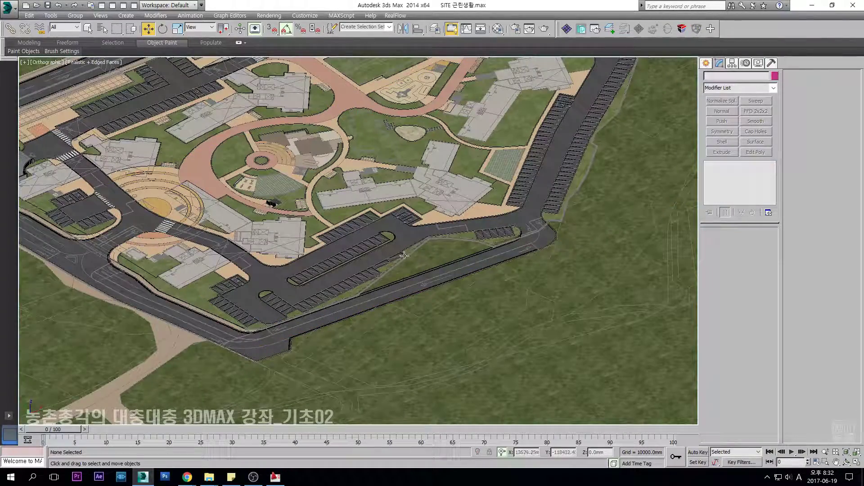
Select the white parking line shape and examine the bays in the parking lot's corner against the curbs and grass.
scroll(416, 256, "up", 4)
scroll(295, 298, "up", 4)
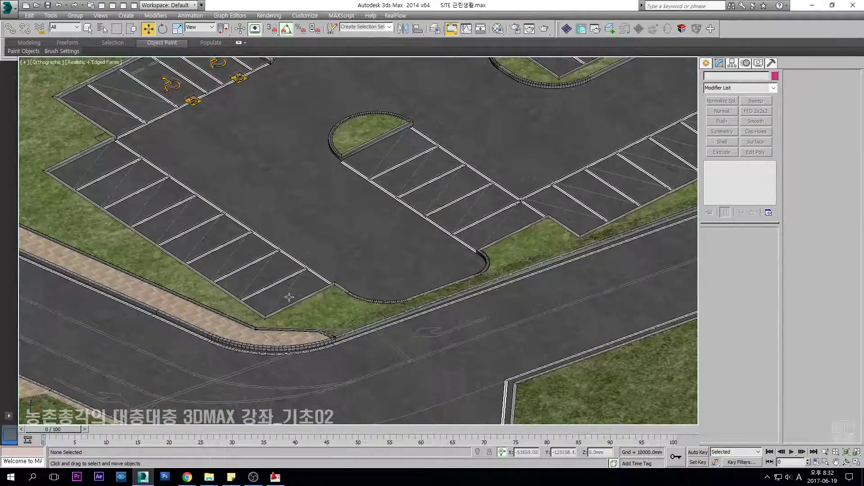
middle_click_drag(296, 298, 469, 206)
scroll(468, 193, "up", 5)
left_click(479, 185)
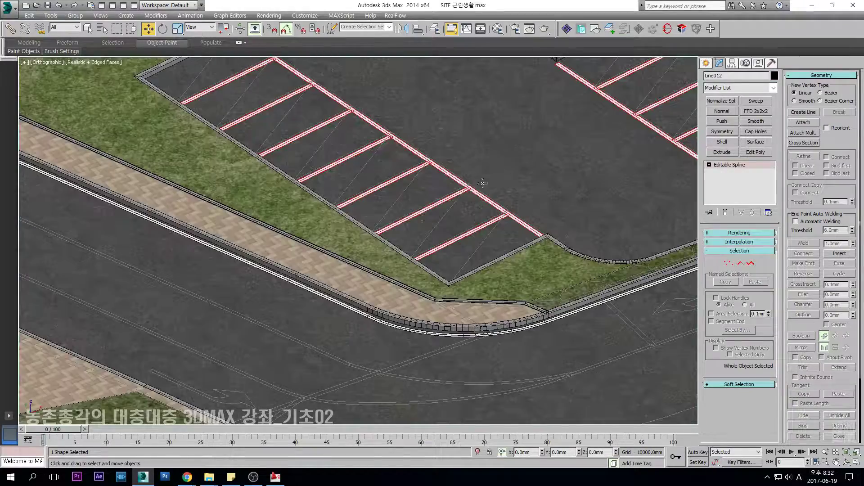
middle_click_drag(627, 106, 604, 177)
scroll(455, 195, "down", 5)
key("t")
scroll(333, 316, "up", 6)
scroll(333, 315, "up", 3)
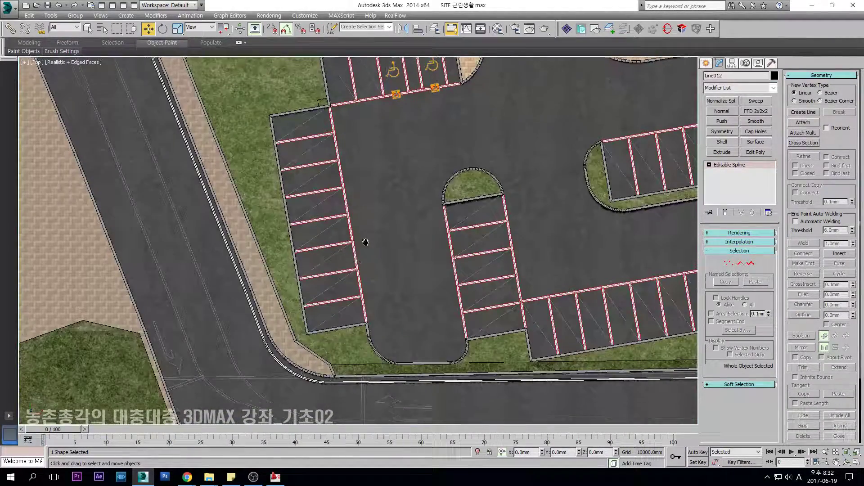
Compare the parking line shape with the bay outlines in wireframe and shaded display, and inspect its vertices.
key("F3")
middle_click_drag(382, 143, 363, 198)
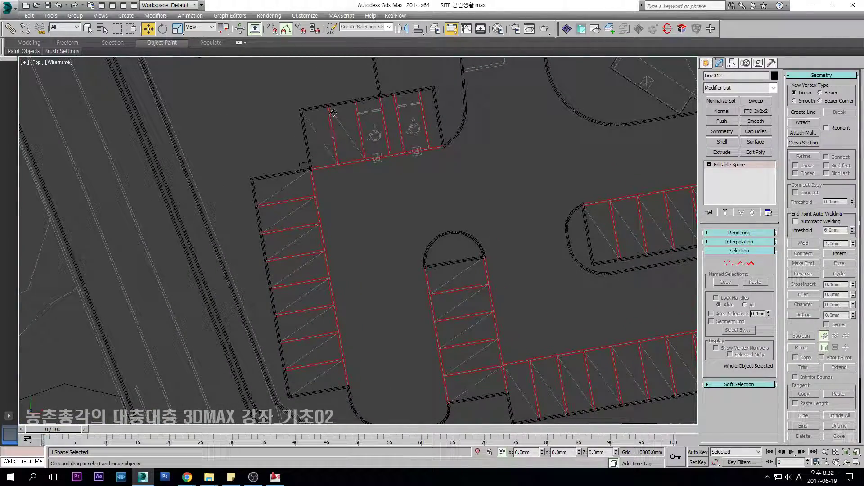
key("F3")
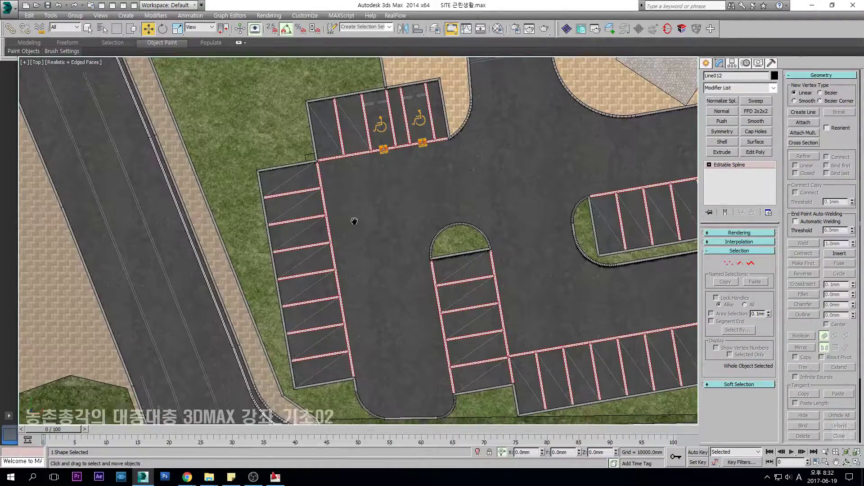
scroll(341, 177, "up", 5)
key("1")
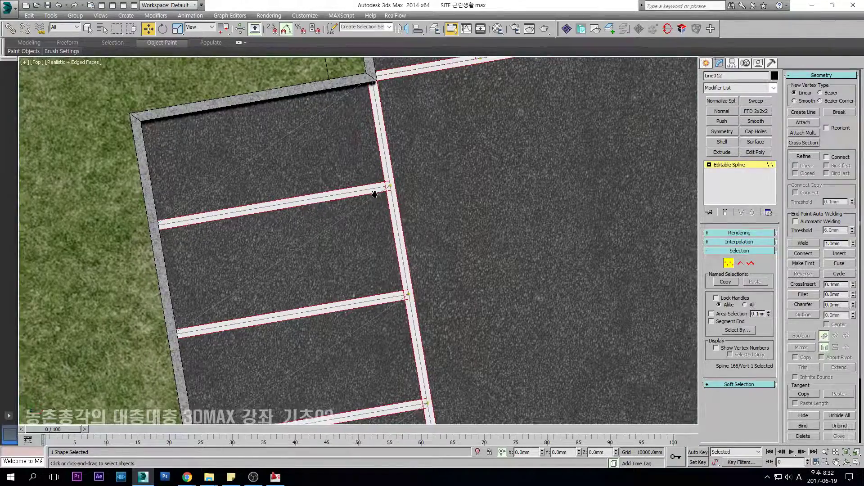
middle_click_drag(378, 191, 391, 196)
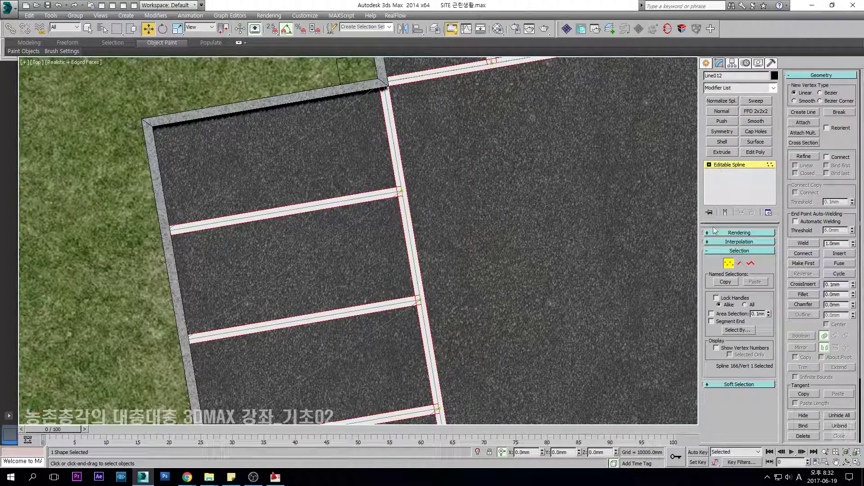
Trace three sides of one parking bay with an open line snapped to the bay's corners.
left_click(707, 64)
left_click(722, 128)
scroll(347, 195, "down", 6)
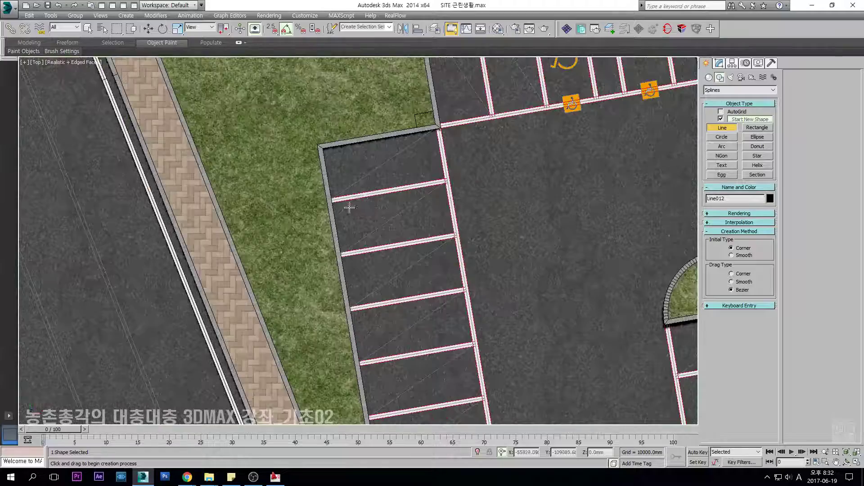
key("F3")
scroll(359, 214, "up", 6)
key("s")
scroll(239, 251, "up", 2)
left_click(263, 246)
left_click(429, 218)
left_click(443, 294)
left_click(276, 323)
right_click(494, 295)
Turn off the traced bay line's display in the renderer and in the viewport.
left_click(719, 64)
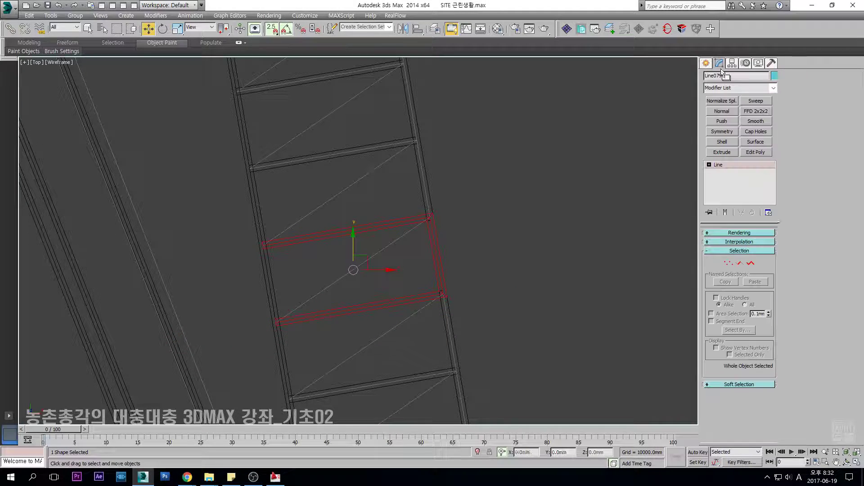
left_click(740, 233)
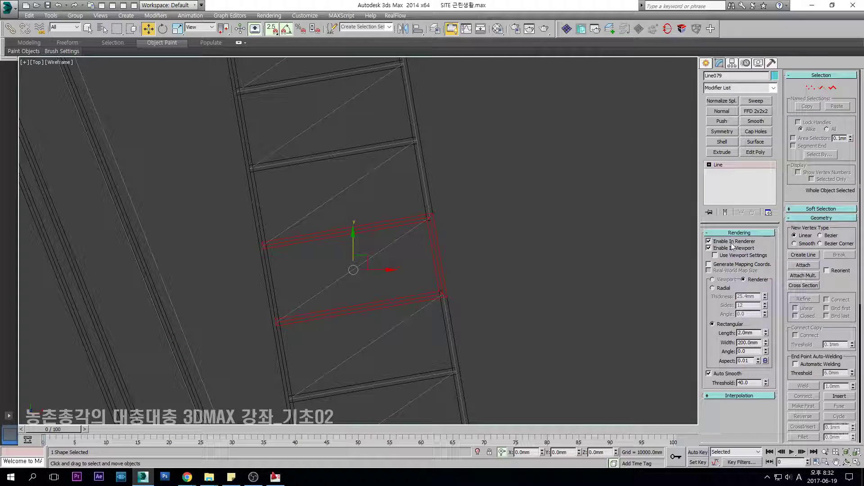
scroll(342, 270, "down", 5)
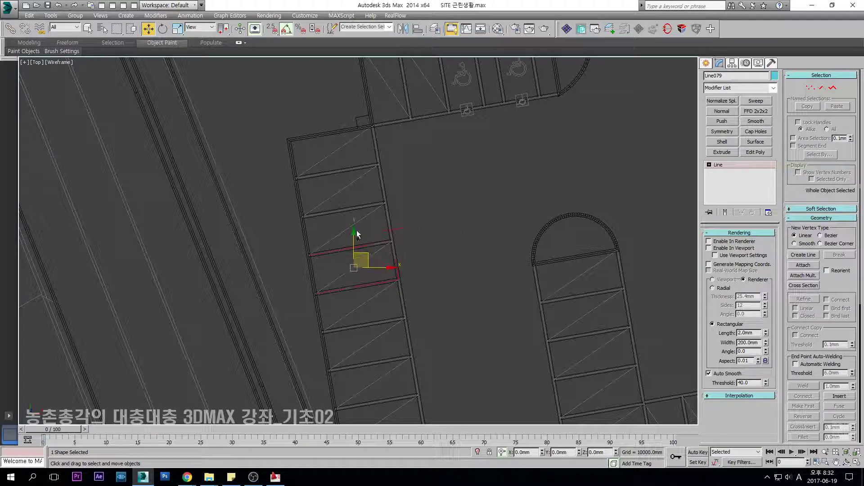
Hide the existing white parking line shape and delete the traced bay line.
left_click(357, 208)
right_click(369, 210)
left_click(389, 184)
left_click_drag(434, 228, 373, 276)
key("Delete")
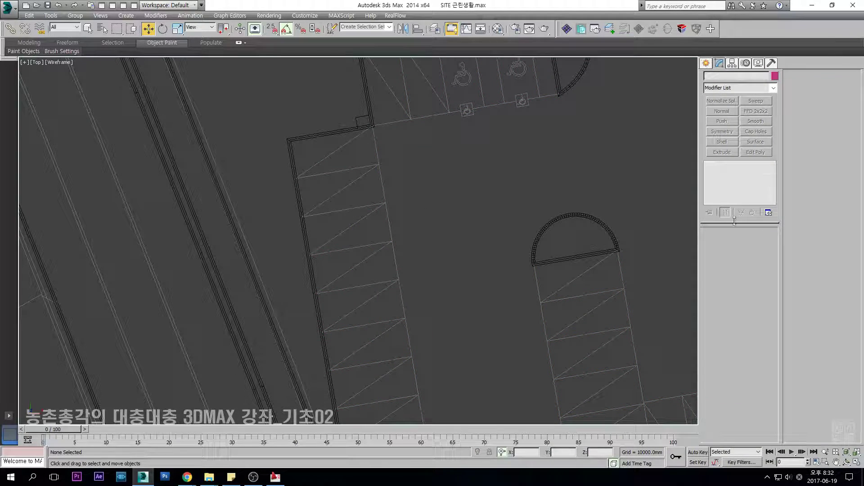
Draw a new open three-sided line around a bay in the western parking row, snapped to its corners.
left_click(706, 63)
left_click(722, 127)
scroll(318, 219, "up", 4)
key("s")
left_click(286, 220)
left_click(454, 192)
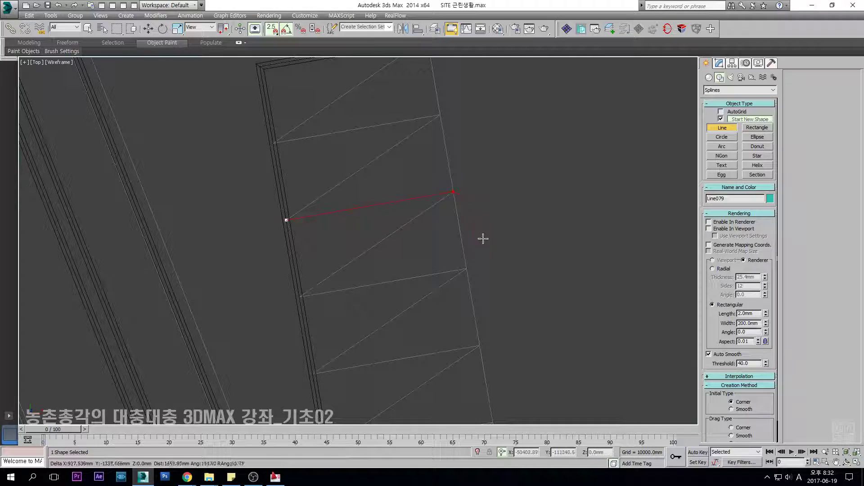
left_click(467, 269)
left_click(300, 297)
Enable the bay line in the renderer and viewport as a rectangular section 2 mm long and 200 mm wide.
middle_click_drag(545, 219, 539, 222)
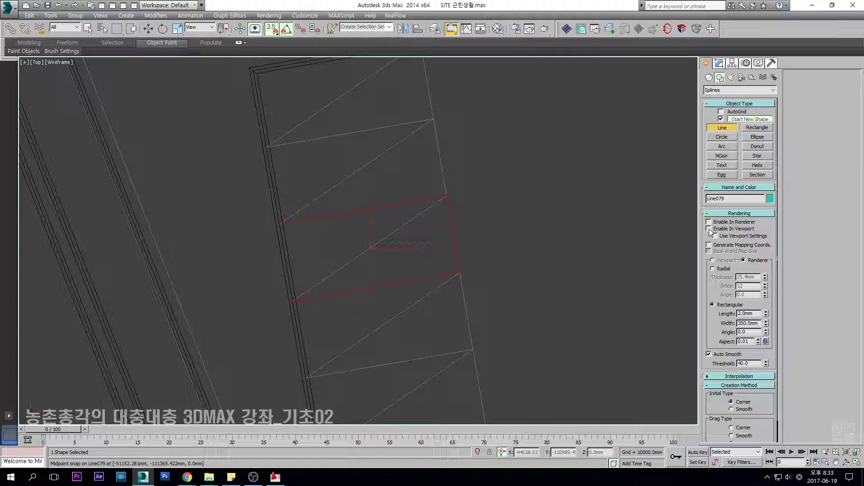
middle_click_drag(570, 243, 534, 211)
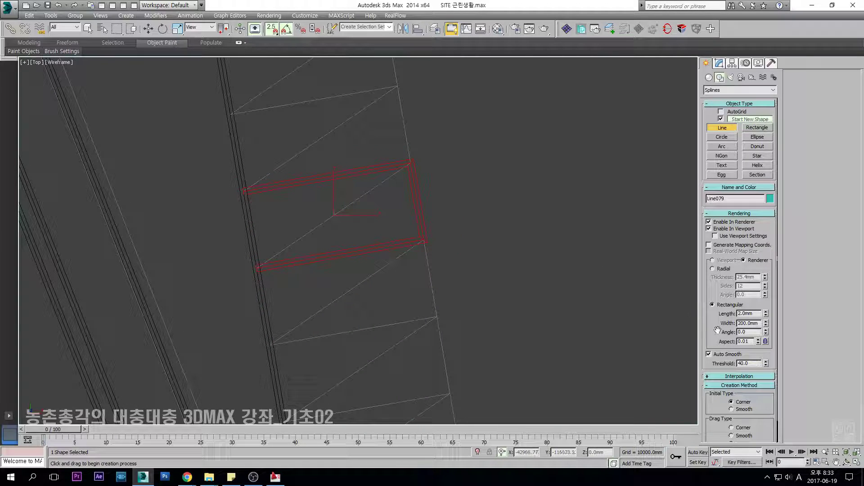
scroll(371, 166, "up", 2)
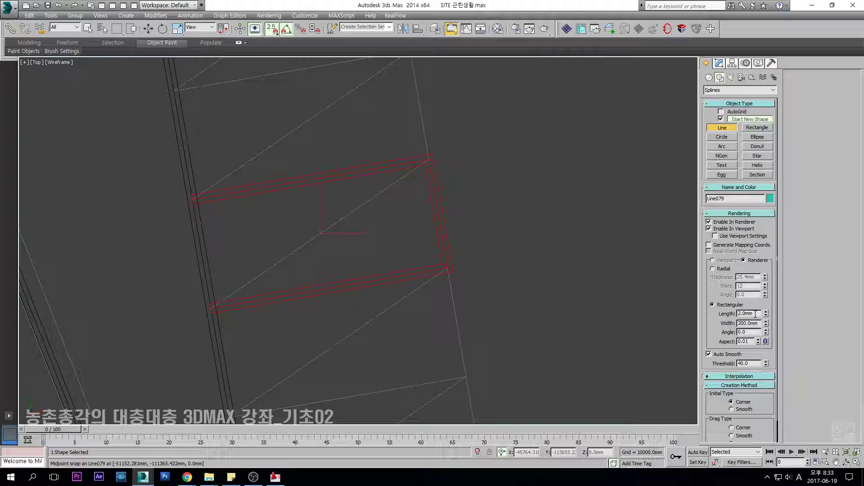
middle_click_drag(357, 283, 401, 266, "alt")
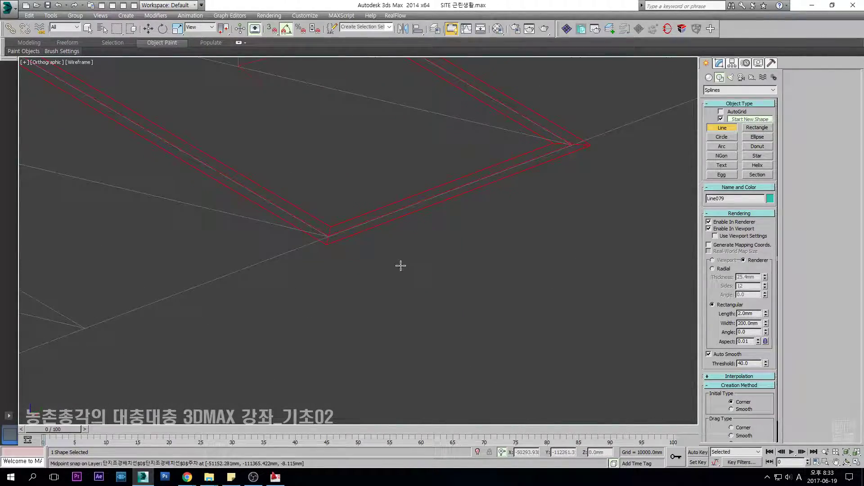
key("w")
Isolate the bay line together with the asphalt road surface.
scroll(332, 233, "up", 3)
key("F3")
scroll(329, 248, "up", 4)
scroll(331, 248, "down", 8)
middle_click_drag(331, 249, 379, 225, "alt")
left_click(469, 235, "ctrl")
key("alt+q")
Move the bay line vertically to the asphalt surface level in the front view, using snapping with the selection locked.
left_click(395, 270)
scroll(237, 252, "up", 6)
key("F3")
scroll(207, 268, "up", 5)
left_click(217, 279)
key("f")
key("z")
scroll(320, 264, "up", 6)
middle_click_drag(456, 264, 400, 197)
scroll(400, 197, "up", 1)
scroll(431, 199, "up", 2)
key("s")
key("space")
scroll(436, 192, "down", 3)
left_click_drag(436, 192, 400, 341)
key("s")
key("space")
Examine how the bay line sits on the asphalt from above and up close, and review its rendering settings.
scroll(387, 346, "up", 4)
key("t")
key("F3")
scroll(592, 244, "down", 3)
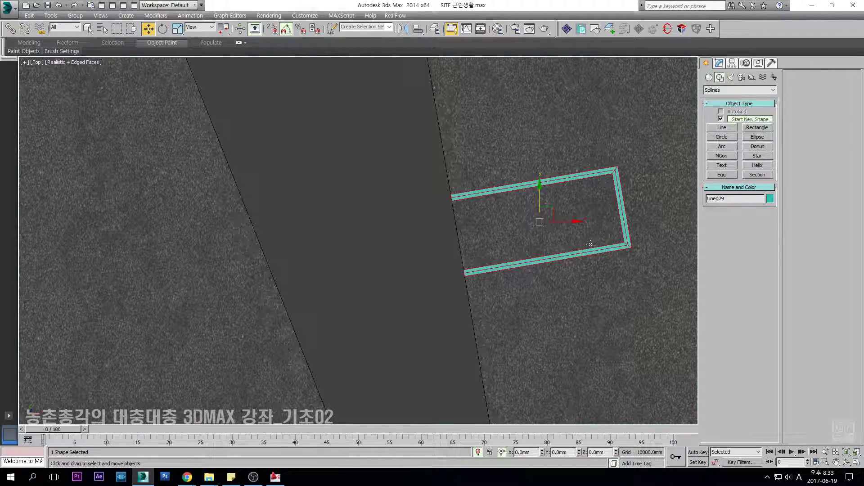
middle_click_drag(593, 245, 540, 257, "alt")
scroll(523, 270, "up", 8)
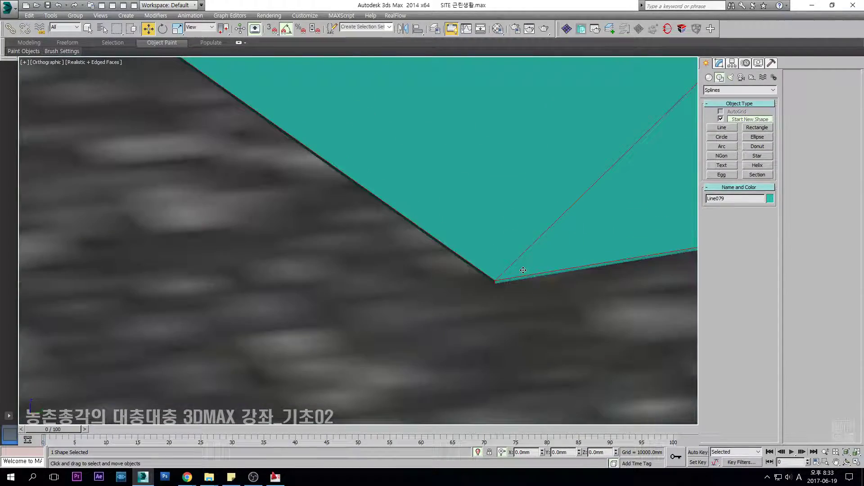
key("F3")
left_click(720, 63)
key("F3")
scroll(494, 261, "down", 5)
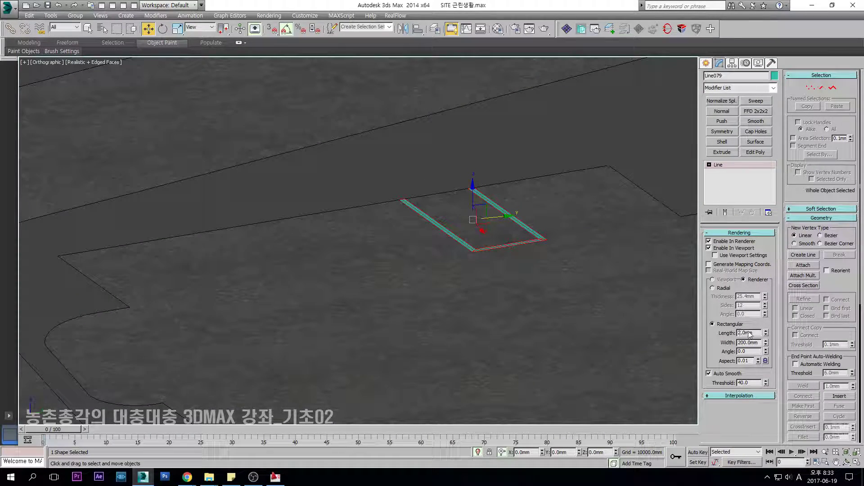
End the isolation and select the site drawing group around the parking bays in the top wireframe view.
middle_click_drag(440, 245, 408, 260)
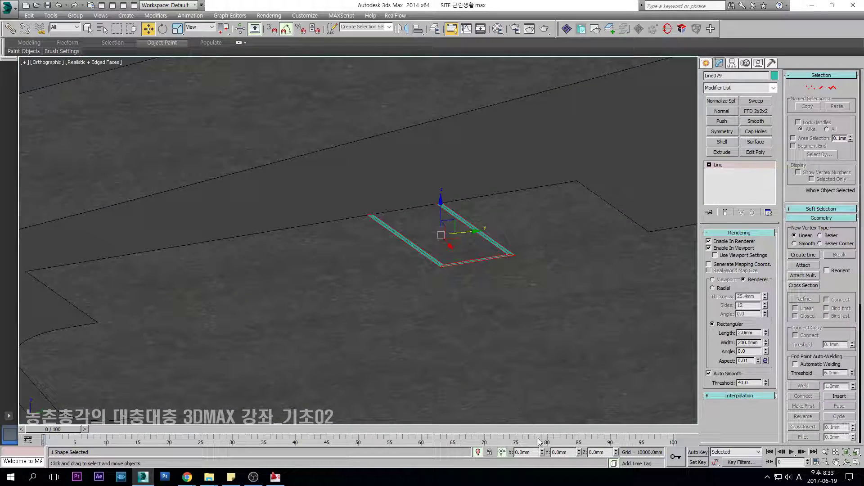
scroll(430, 214, "down", 4)
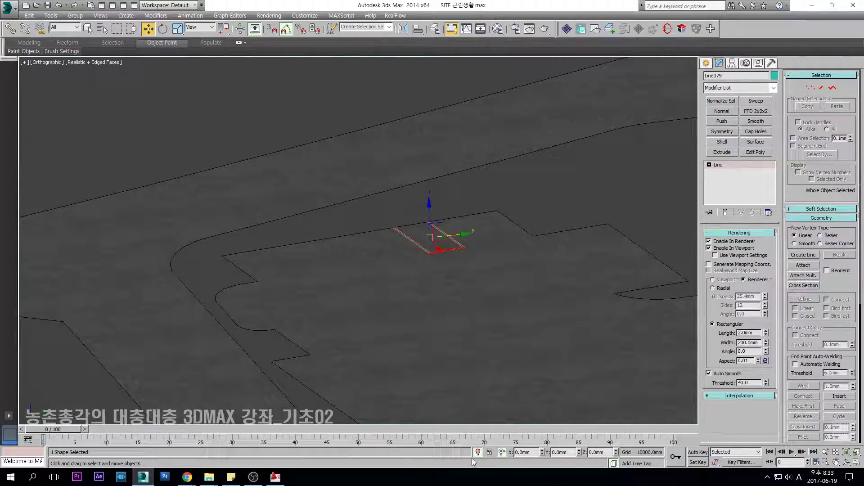
key("t")
scroll(399, 244, "up", 5)
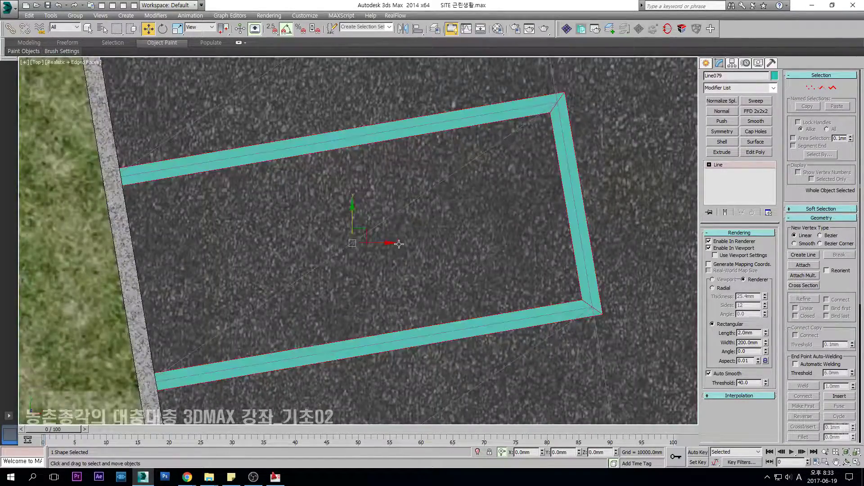
scroll(399, 243, "down", 6)
middle_click_drag(436, 240, 396, 215)
middle_click_drag(407, 141, 369, 186)
key("F3")
scroll(369, 185, "down", 3)
scroll(350, 185, "down", 2)
scroll(394, 236, "up", 1)
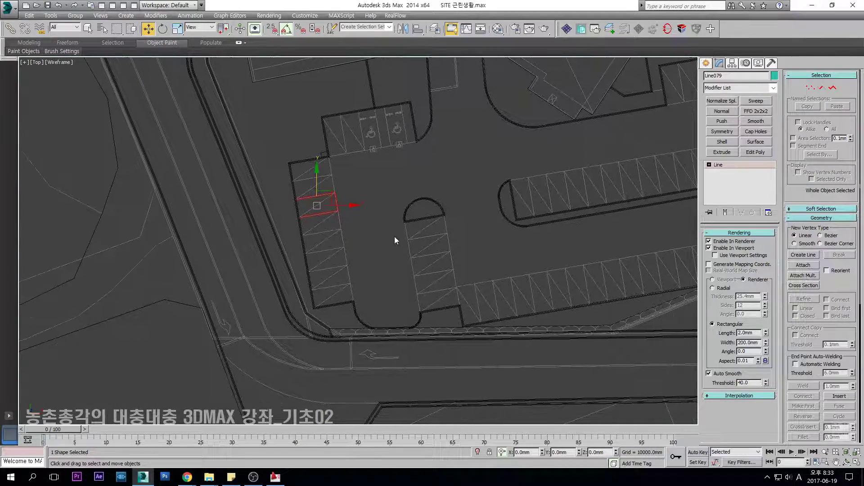
left_click(424, 237)
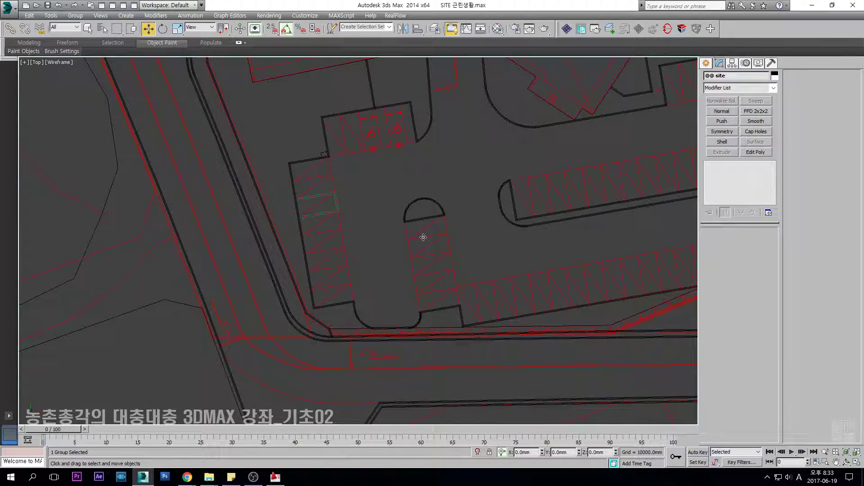
Open the site drawing group, pick two segments of a bay outline below the rounded island, and close the group.
key("alt+o")
left_click(424, 237)
key("2")
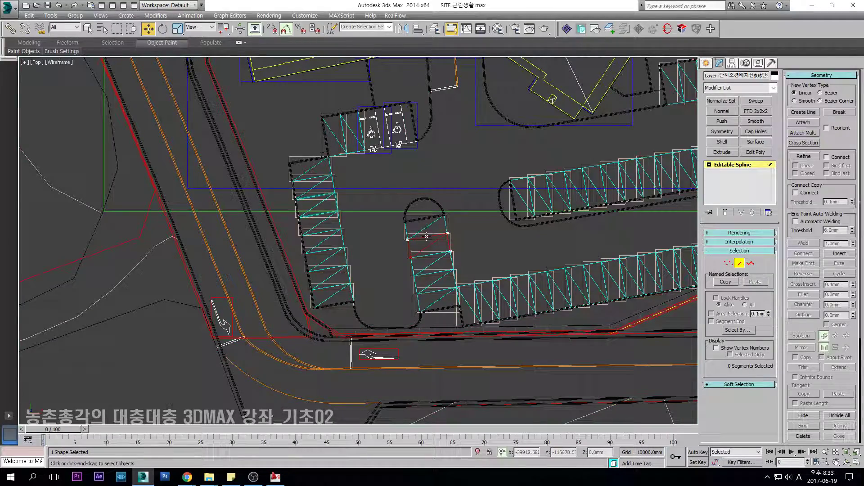
scroll(427, 236, "up", 3)
left_click(392, 260, "ctrl")
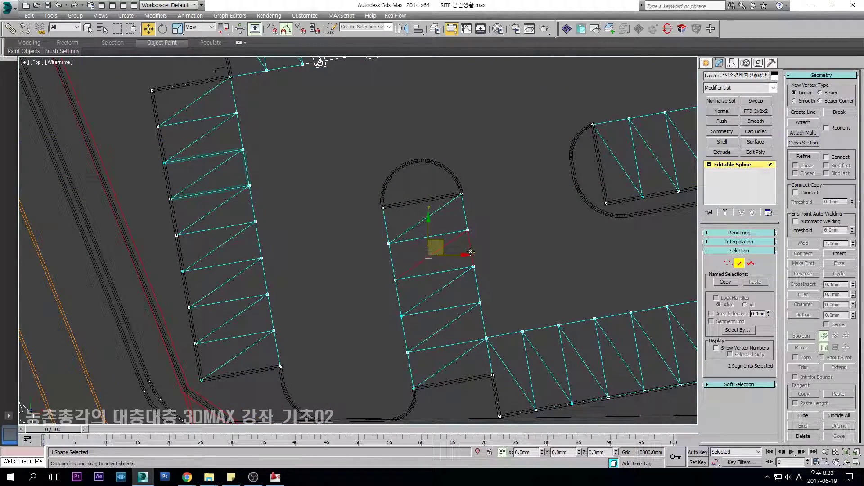
left_click(732, 165)
middle_click_drag(556, 214, 391, 233)
scroll(373, 218, "down", 5)
key("alt+c")
Open the site drawing group, pick a segment of the yellow lane line at the road bend, and close the group.
left_click(248, 260)
scroll(249, 261, "up", 5)
key("alt+o")
left_click(249, 258)
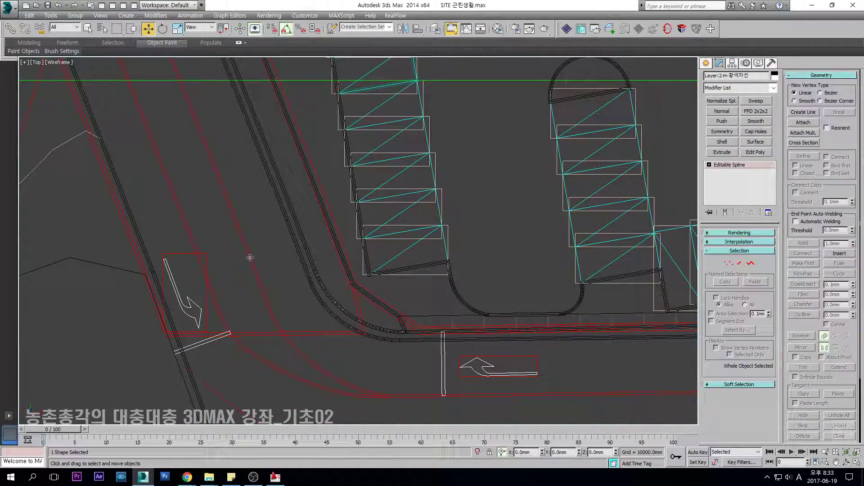
key("2")
left_click(250, 257)
scroll(250, 258, "down", 3)
left_click(739, 168)
mouse_move(431, 201)
middle_mouse_down()
mouse_move(336, 210)
mouse_move(382, 231)
mouse_move(432, 289)
middle_mouse_up()
scroll(336, 210, "down", 3)
key("alt+c")
Freeze the site drawing group.
left_click(431, 289)
left_click(359, 290)
key("Delete")
Unhide the hidden line, rectangle and shape objects by name, leaving groups out of the list.
middle_click_drag(454, 224, 438, 237)
key("5")
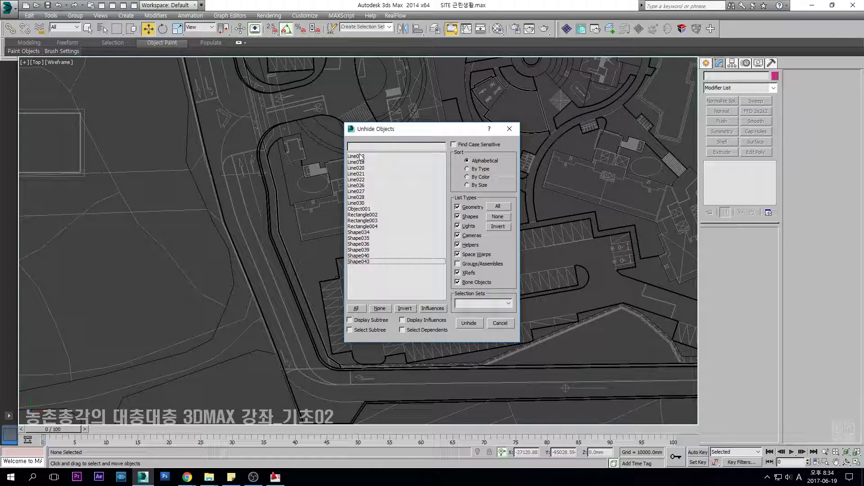
left_click(364, 262, "shift")
left_click(469, 323)
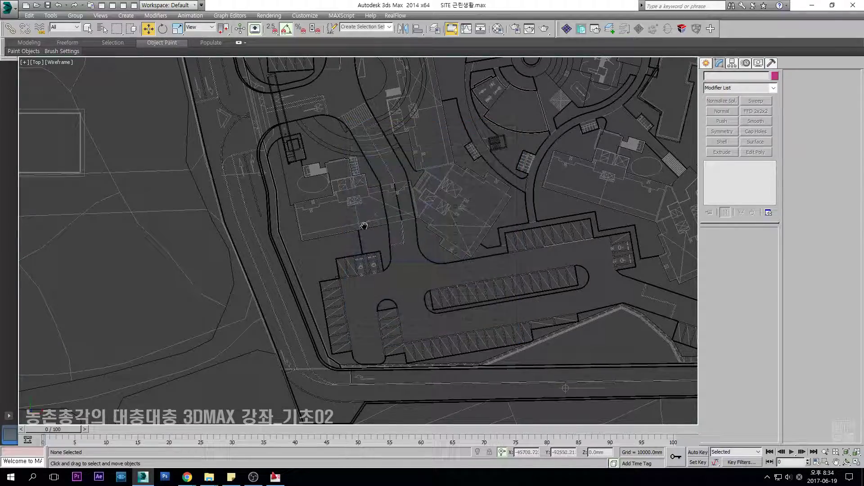
Hide the four building groups, including the 경비실 gatehouse, in the shaded top view.
key("F3")
scroll(241, 207, "up", 3)
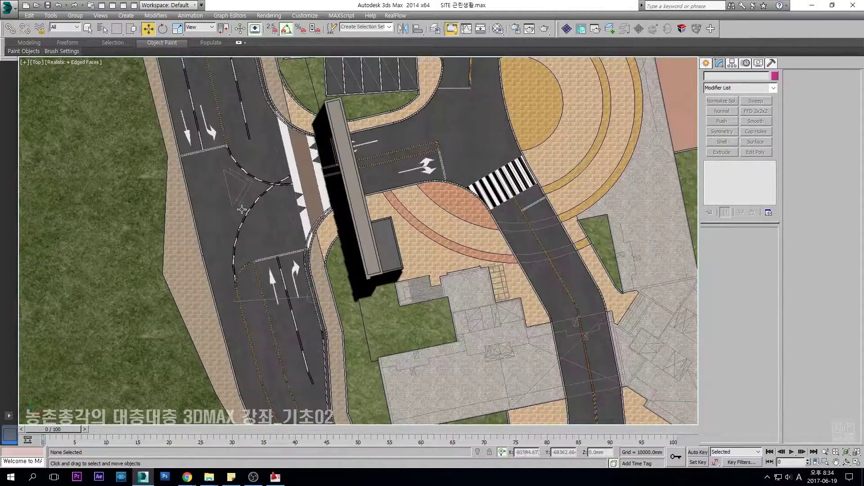
key("F3")
left_click(247, 209)
key("F3")
left_click(320, 214)
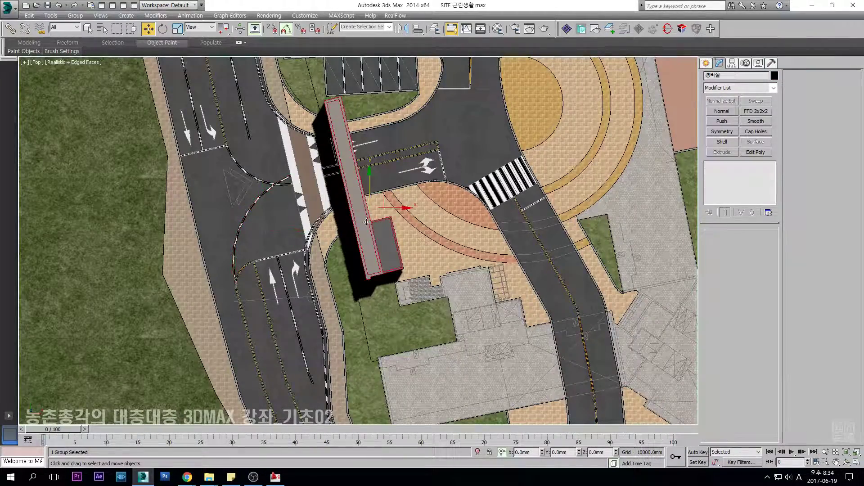
scroll(347, 128, "down", 10)
scroll(346, 128, "up", 3)
left_click(346, 128, "ctrl")
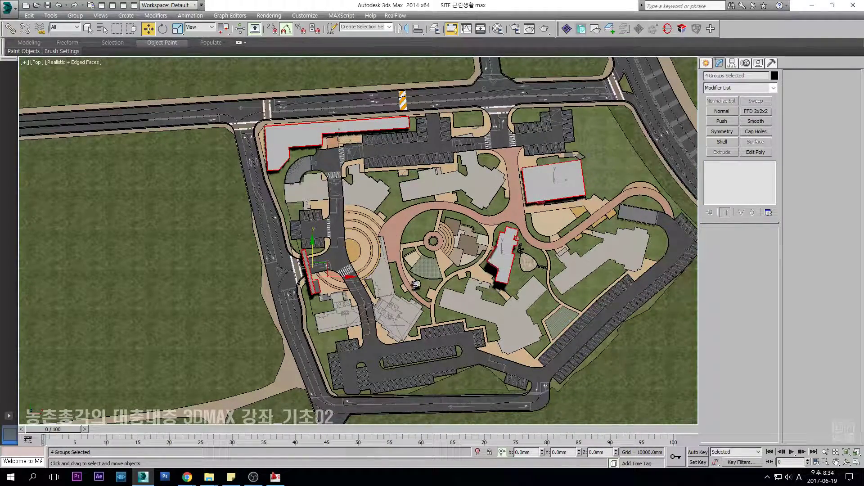
scroll(415, 285, "up", 5)
right_click(414, 286)
left_click(450, 266)
scroll(412, 272, "up", 1)
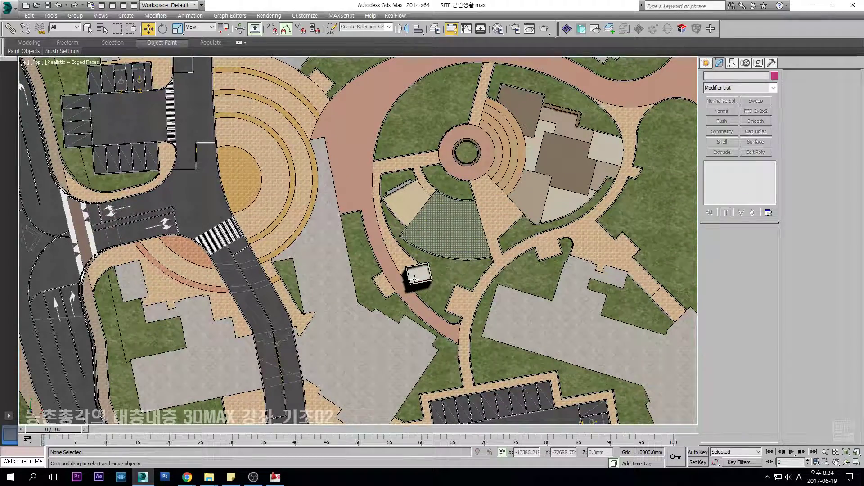
Hide the small white-roofed structure beside the curved path south of the round plaza.
left_click(414, 278)
right_click(418, 278)
left_click(454, 272)
Unfreeze the site drawing group and hide it.
scroll(380, 290, "down", 5)
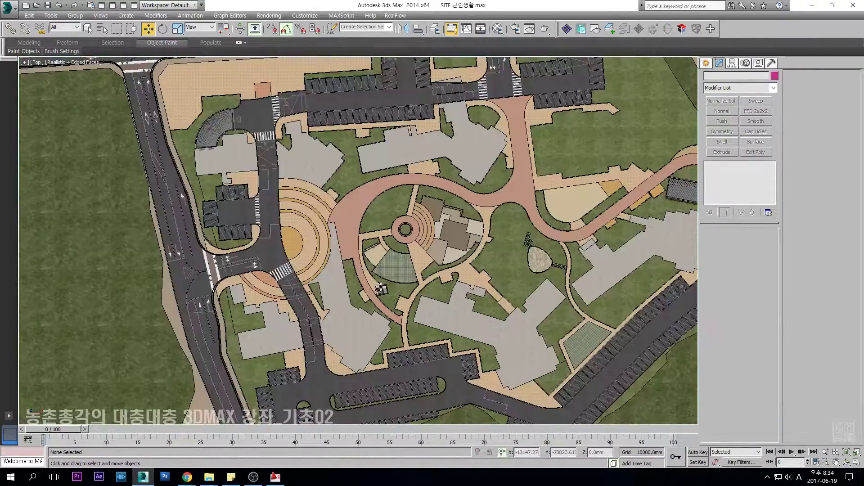
scroll(381, 290, "down", 5)
scroll(280, 291, "up", 8)
scroll(280, 291, "down", 2)
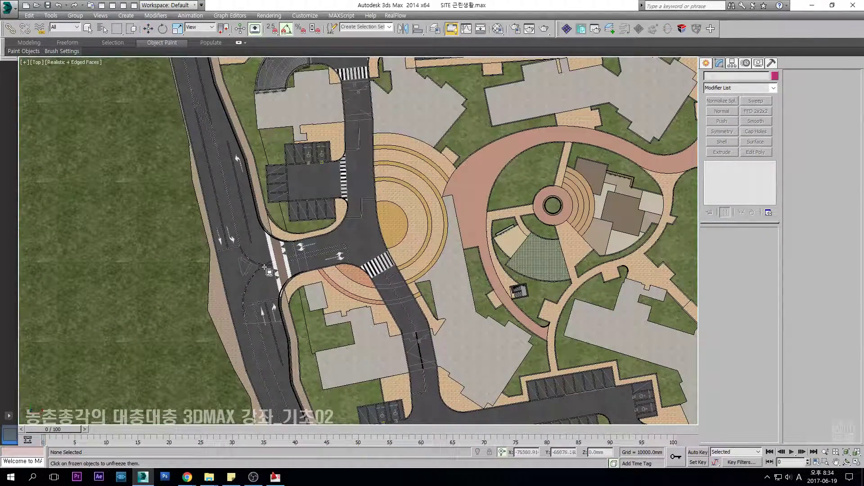
scroll(313, 252, "up", 3)
key("F3")
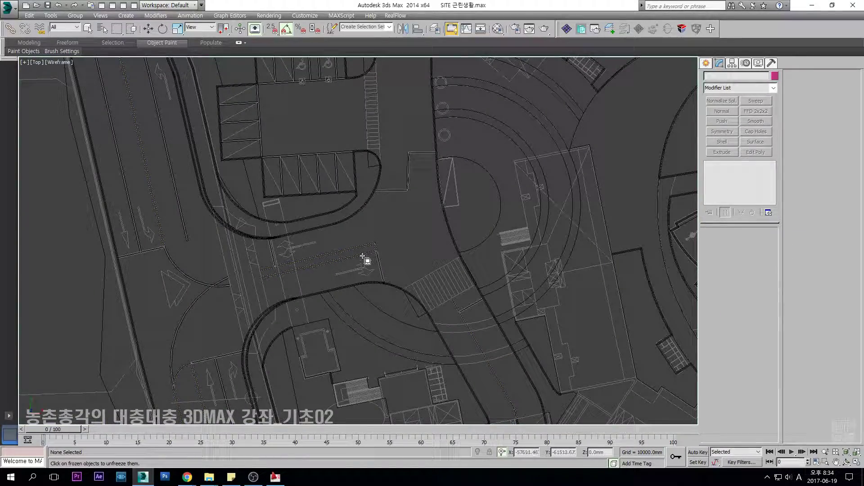
key("w")
scroll(366, 258, "up", 4)
left_click(518, 301)
right_click(518, 300)
left_click(547, 274)
Examine the finished roads, paving and walled curved ramp in an orbited shaded view.
key("F3")
scroll(381, 265, "up", 2)
scroll(381, 265, "down", 6)
middle_click_drag(380, 264, 421, 221, "alt")
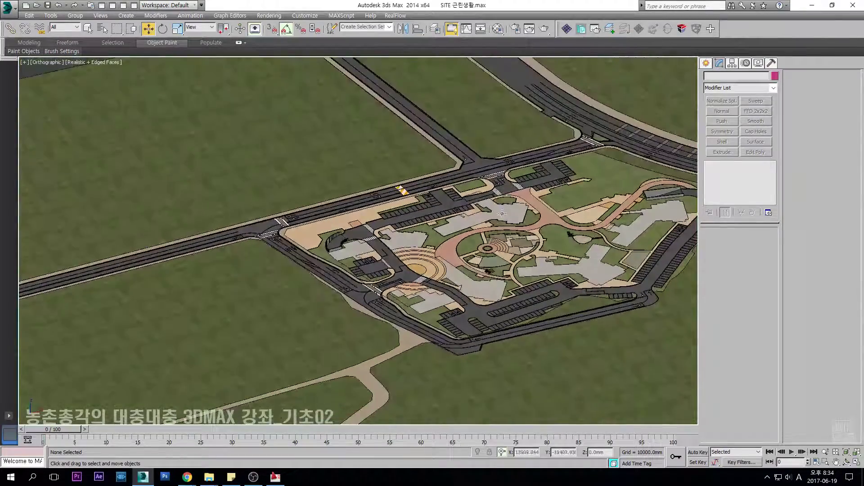
scroll(376, 305, "up", 5)
middle_click_drag(247, 259, 454, 291)
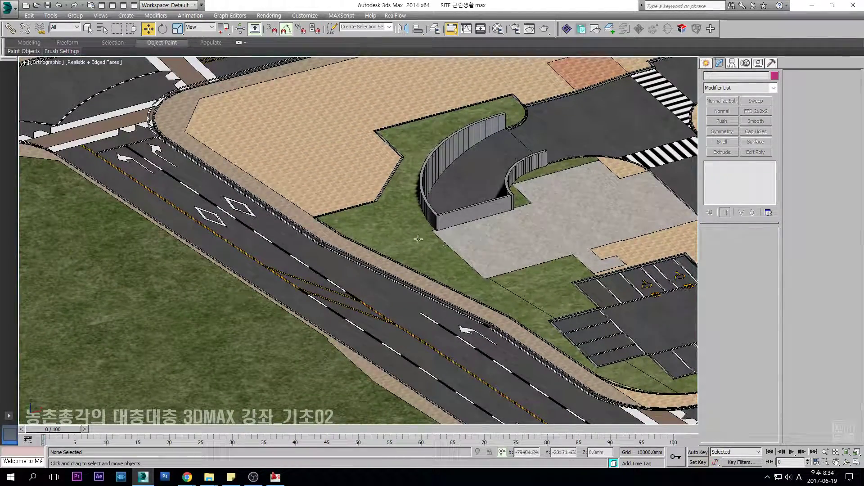
middle_click_drag(424, 240, 367, 177)
scroll(366, 177, "up", 3)
left_click(357, 176)
scroll(356, 176, "down", 3)
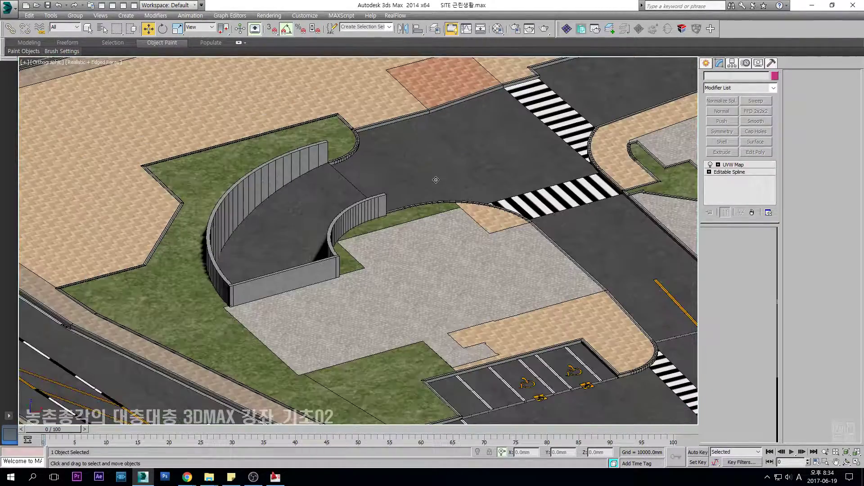
middle_click_drag(567, 166, 544, 181)
Select the curved asphalt ramp surface and show it in the top wireframe view.
left_click(269, 213)
key("t")
scroll(269, 213, "down", 8)
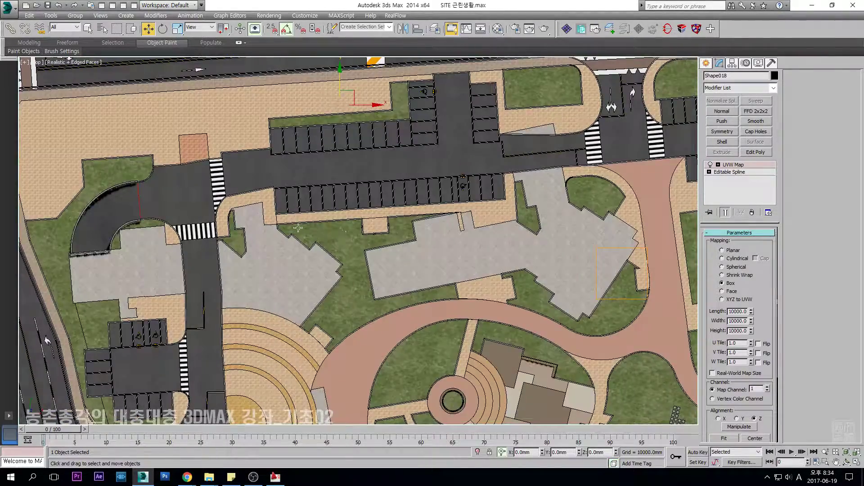
key("F3")
middle_click_drag(129, 212, 399, 208)
scroll(399, 208, "up", 2)
middle_click_drag(564, 136, 524, 144)
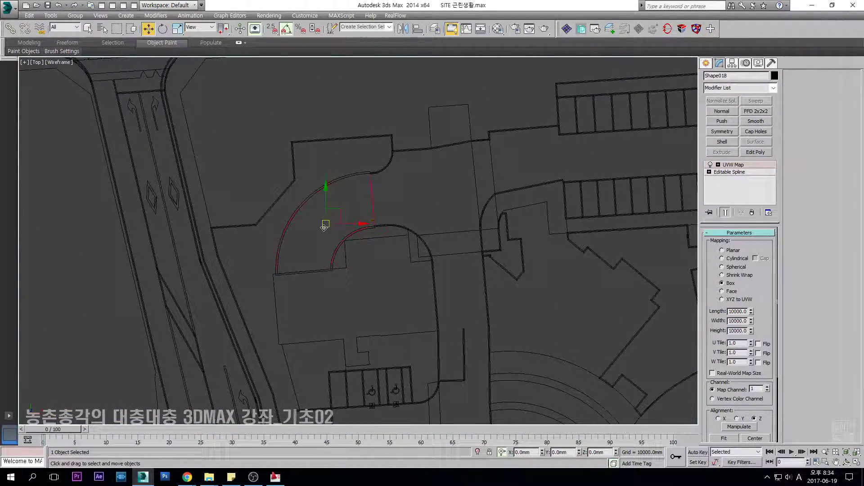
Unhide the @@ site group by name to examine its curved ramp linework, and hide the group again.
right_click(325, 226)
left_click(381, 177)
left_click(458, 263)
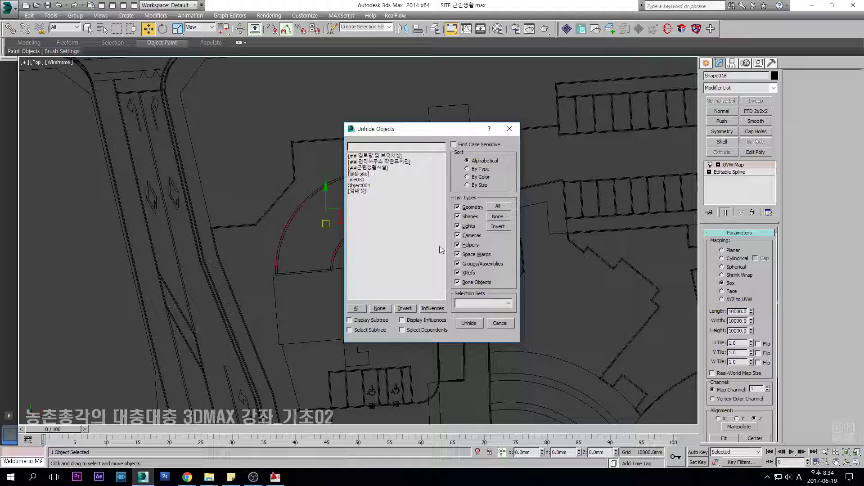
double_click(365, 174)
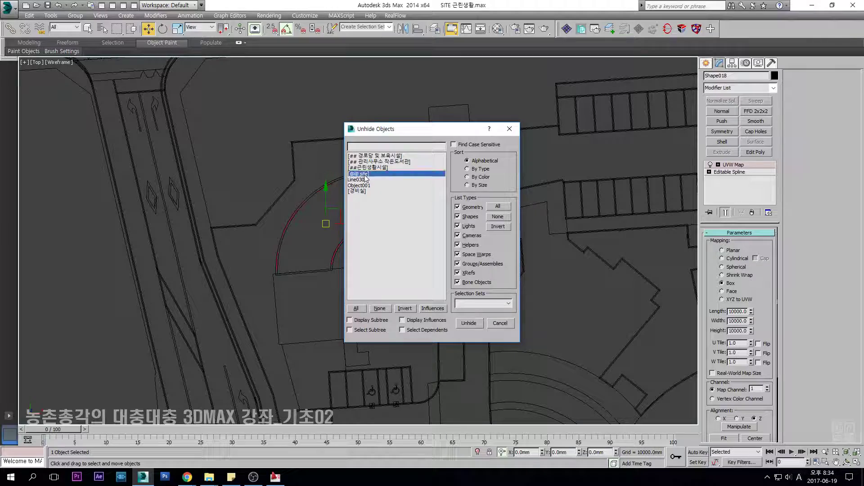
scroll(476, 145, "up", 2)
scroll(300, 332, "down", 3)
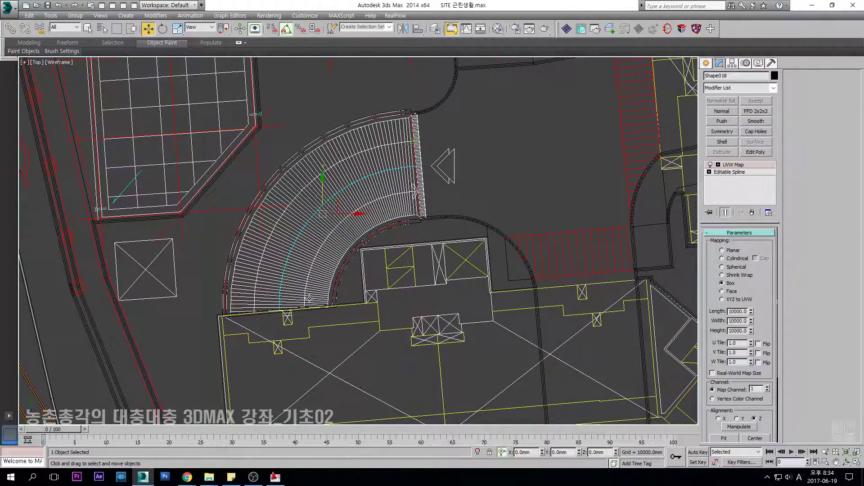
middle_click_drag(393, 255, 352, 259)
left_click(365, 262)
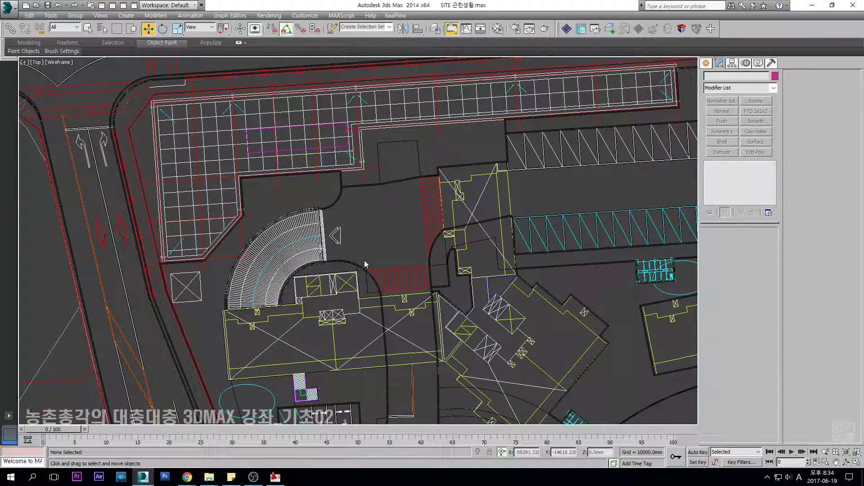
left_click(400, 273)
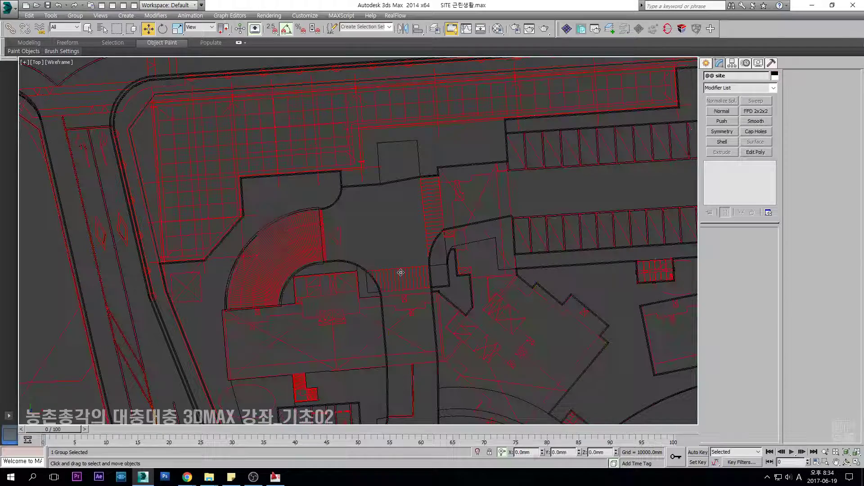
right_click(400, 272)
left_click(423, 249)
scroll(382, 225, "up", 4)
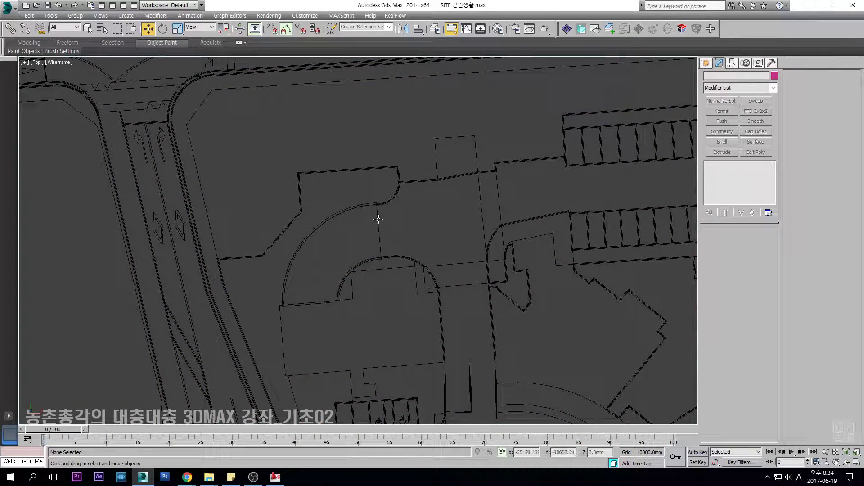
Draw a closed four-point line with straight segments, snapped to the corners of the curved ramp.
left_click(377, 221)
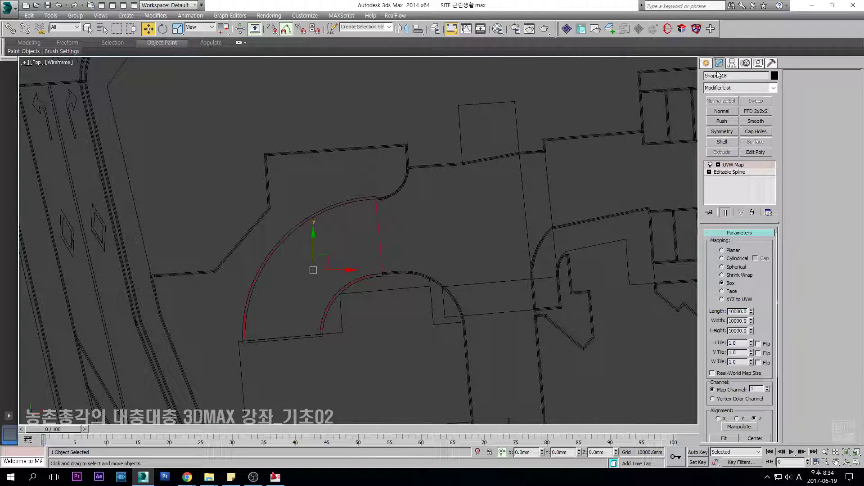
left_click(706, 63)
left_click(722, 128)
scroll(373, 198, "up", 6)
key("s")
left_click(418, 176)
scroll(418, 175, "down", 5)
scroll(285, 301, "up", 6)
left_click(221, 273)
scroll(228, 271, "down", 5)
scroll(445, 251, "up", 4)
left_click(439, 251)
scroll(440, 253, "down", 5)
scroll(411, 241, "up", 5)
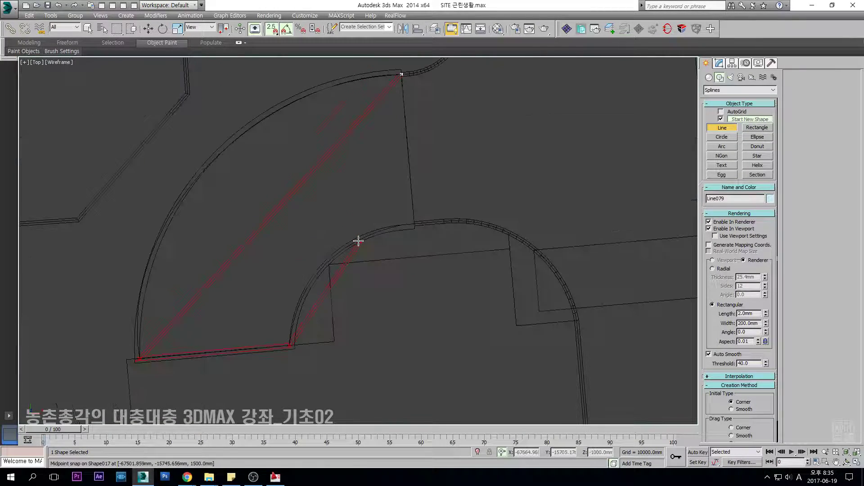
left_click(436, 225)
scroll(436, 228, "down", 3)
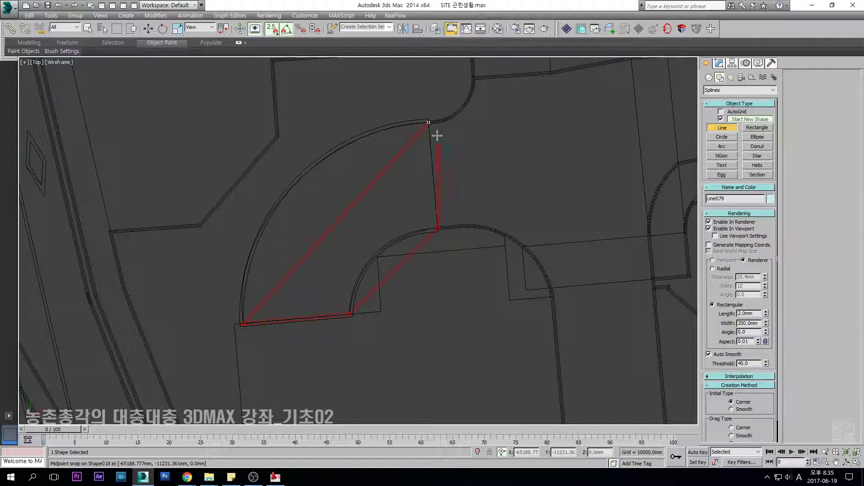
left_click(429, 121)
left_click(412, 265)
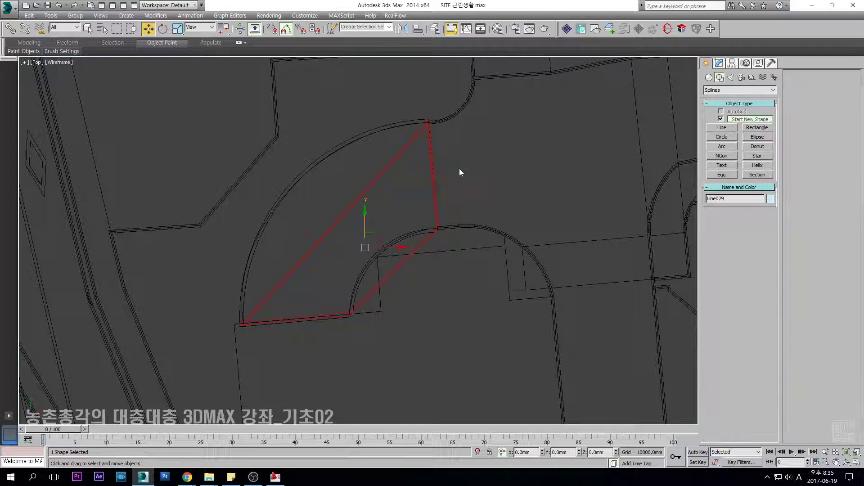
Turn off renderer and viewport display of the new line's thickness and select its two vertices at the building end.
left_click(719, 63)
middle_click_drag(472, 115, 396, 150)
key("1")
key("1")
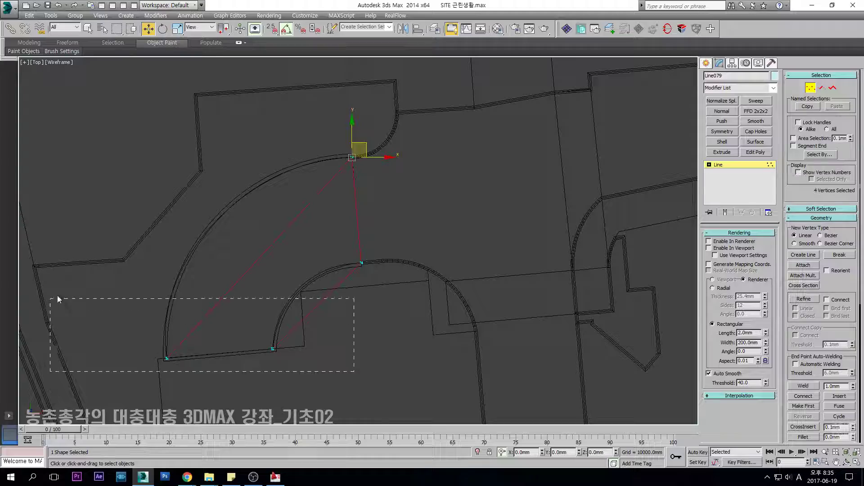
left_click_drag(53, 298, 54, 298)
Leave vertex editing and examine up close how the ramp's entrance edge meets the road and curb.
key("F3")
scroll(212, 270, "down", 3)
middle_click_drag(221, 270, 205, 236, "alt")
scroll(320, 295, "up", 3)
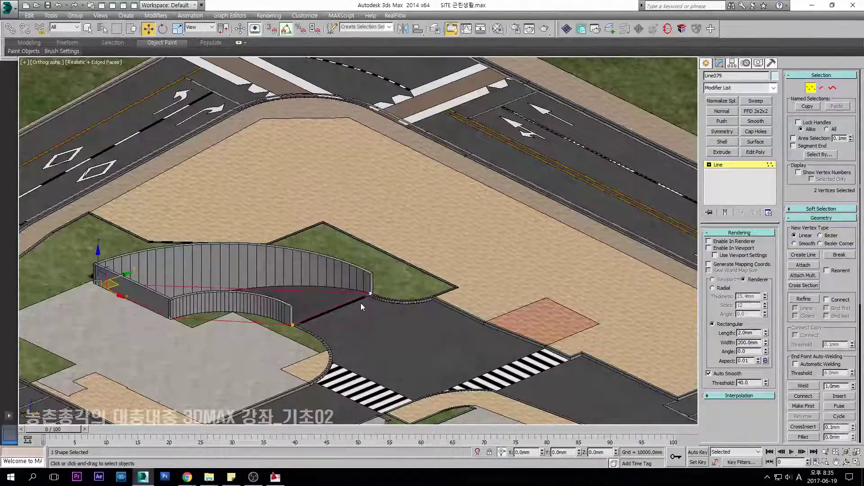
scroll(395, 263, "up", 8)
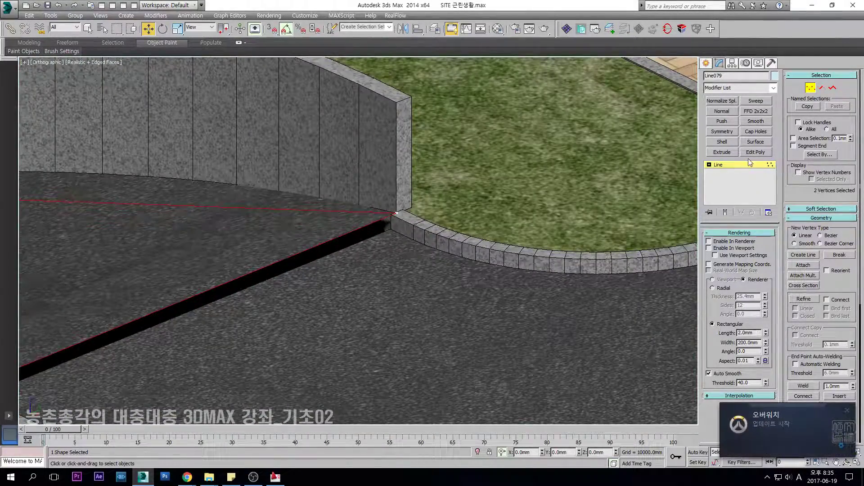
left_click(747, 164)
middle_click_drag(383, 271, 441, 219)
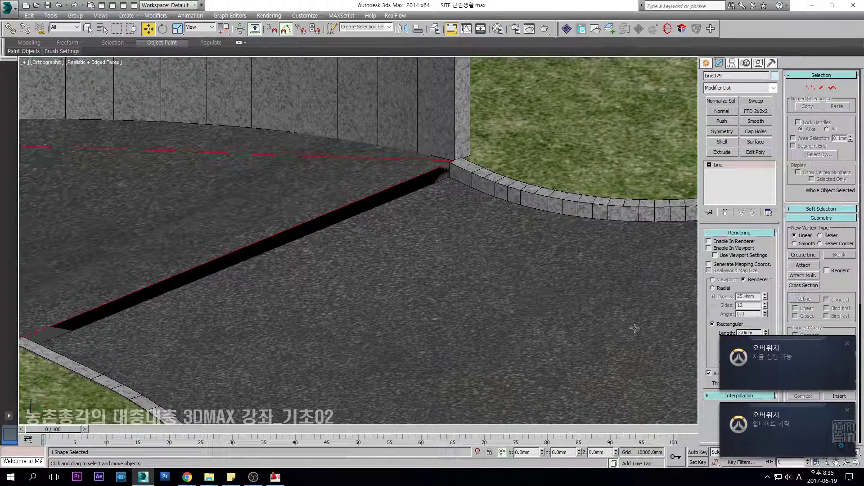
middle_click_drag(305, 224, 309, 232)
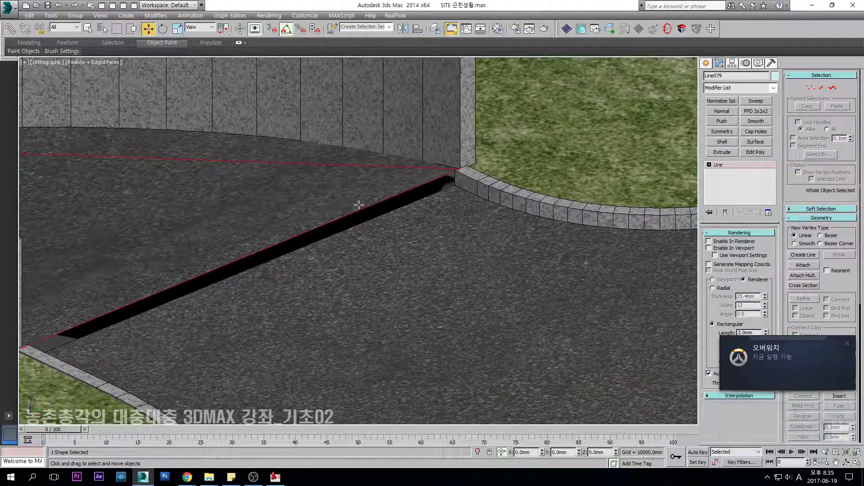
Lower the asphalt ramp surface with snapping so its entrance edge meets the road surface.
left_click(425, 187)
scroll(479, 166, "up", 2)
scroll(486, 153, "up", 2)
key("s")
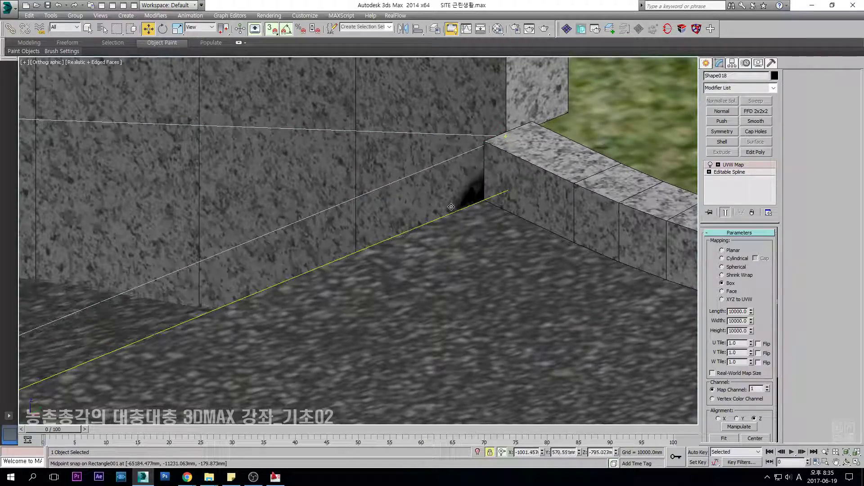
key("s")
scroll(412, 215, "down", 10)
Lower the four-point line with snapping so its entrance edge lies on the road surface beside the curb.
left_click(411, 215)
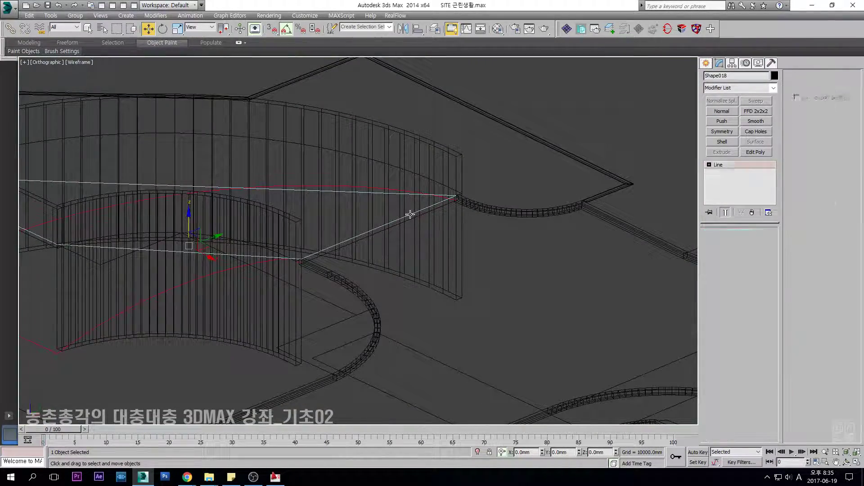
scroll(441, 200, "up", 4)
scroll(477, 187, "up", 6)
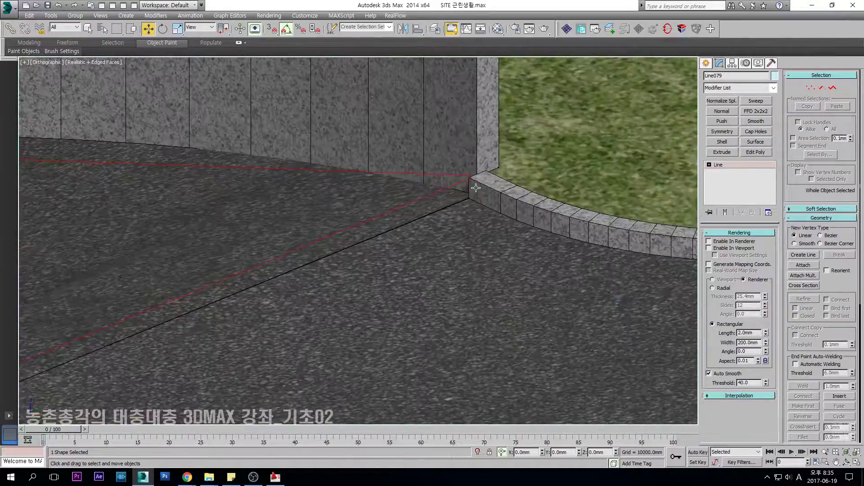
key("s")
key("F3")
left_click_drag(470, 187, 468, 203)
key("s")
key("space")
Lower the line's two building-end vertices along Z to the base of the ramp walls.
scroll(468, 203, "down", 8)
key("1")
middle_click_drag(206, 215, 362, 159)
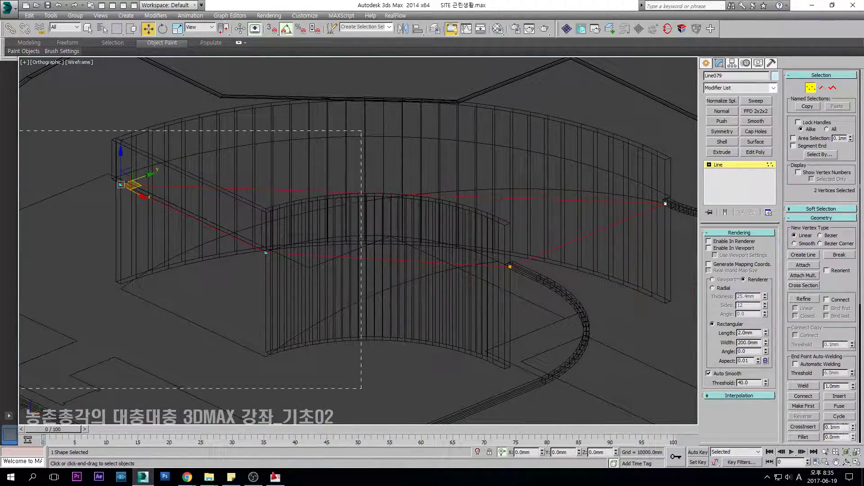
scroll(174, 283, "down", 2)
double_click(610, 452)
type("0")
key("Return")
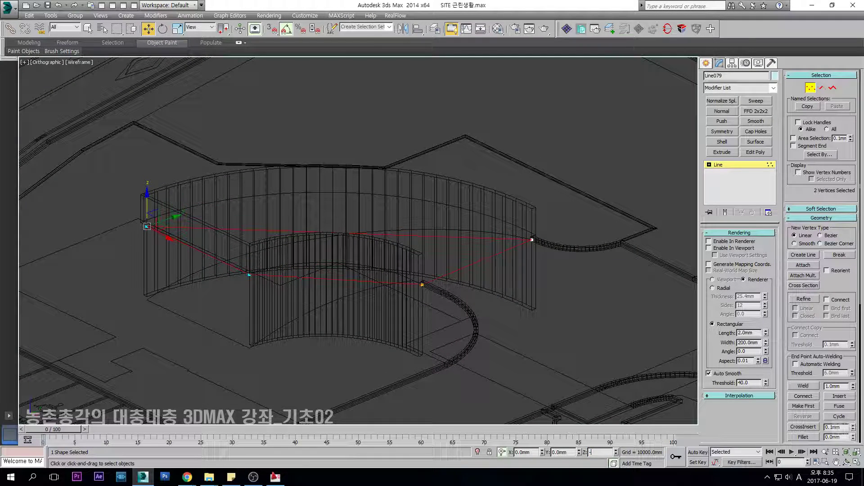
key("Return")
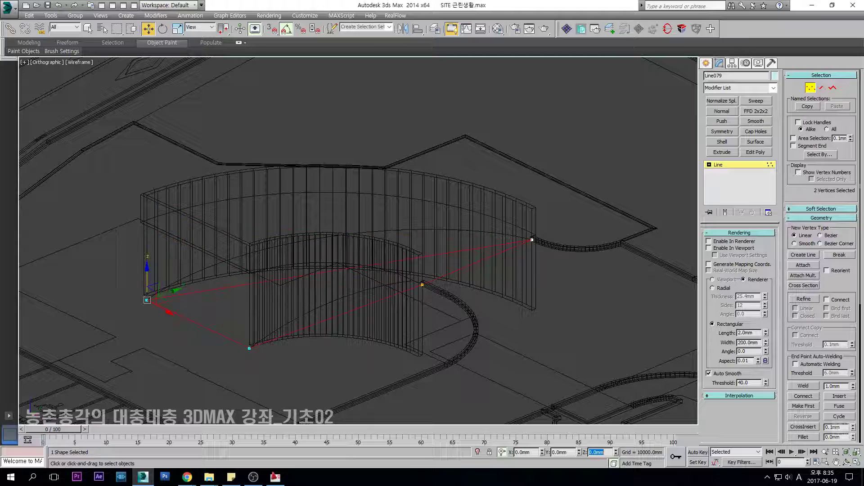
Select all four vertices of the line in the top view and convert them to Bezier Corner.
key("t")
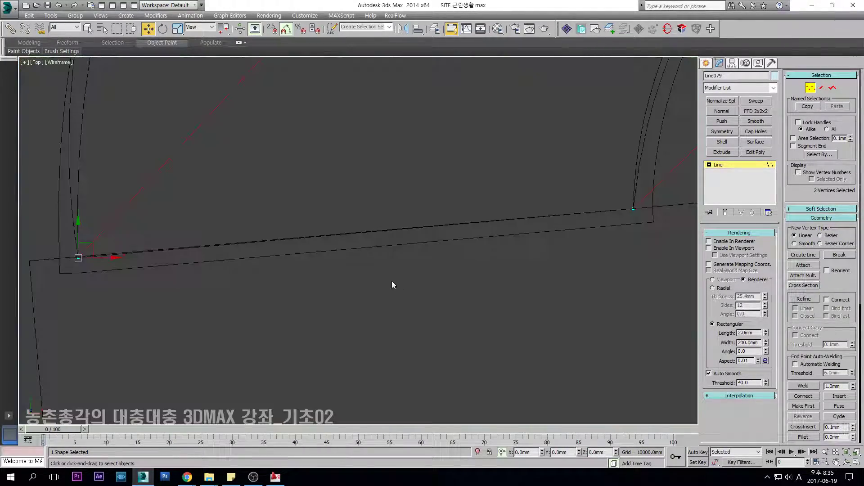
scroll(392, 281, "down", 3)
middle_click_drag(419, 255, 383, 310)
key("1")
left_click_drag(493, 107, 558, 194)
key("ctrl+z")
key("1")
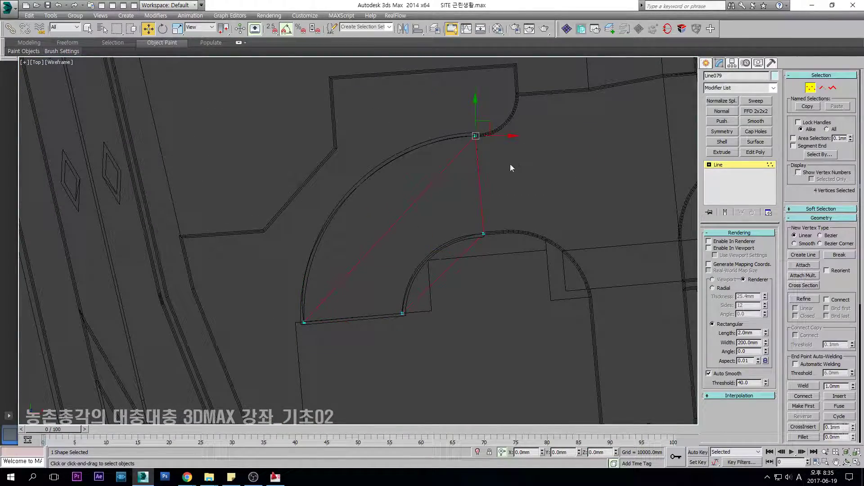
right_click(439, 197)
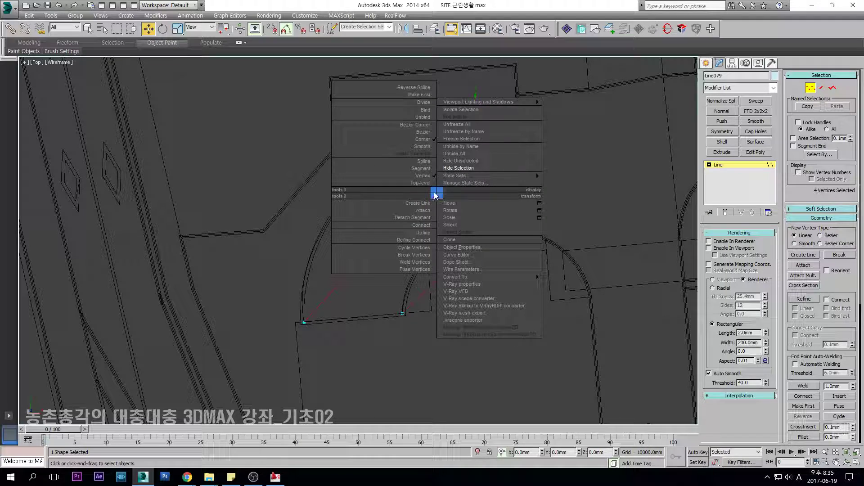
left_click(410, 127)
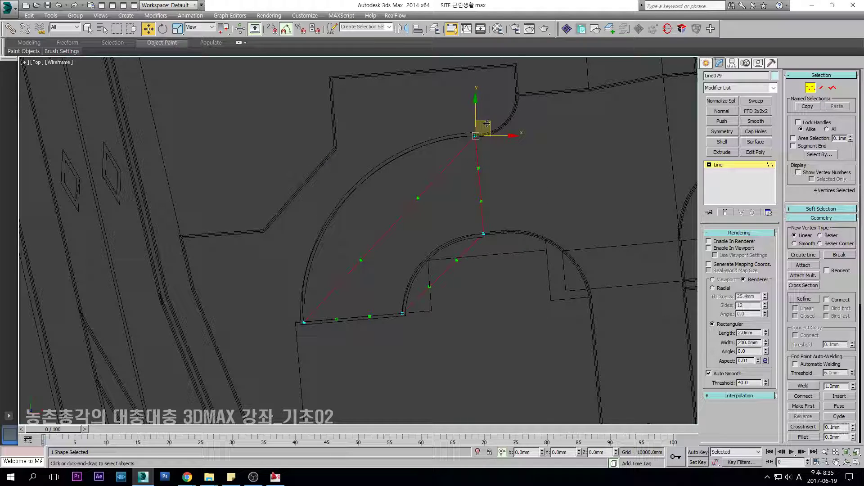
Adjust the Bezier handles of the two outer vertices so the line's long side follows the outer curved wall.
left_click_drag(381, 150, 375, 141)
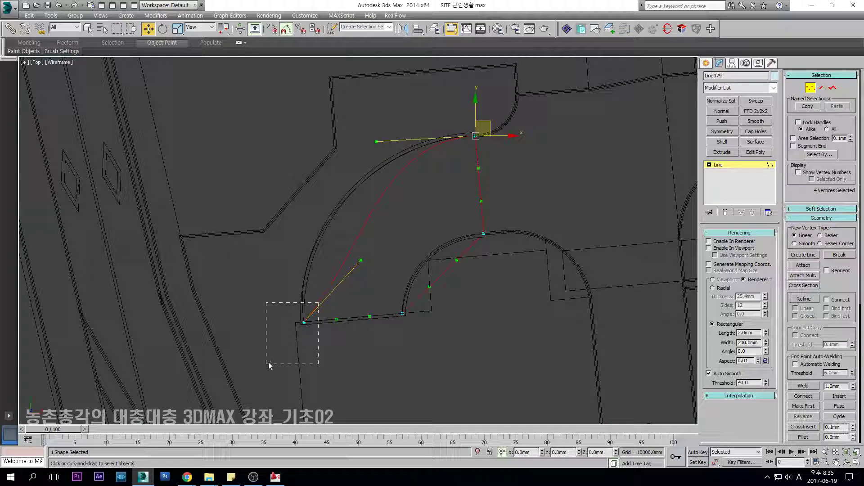
left_click_drag(266, 364, 267, 364)
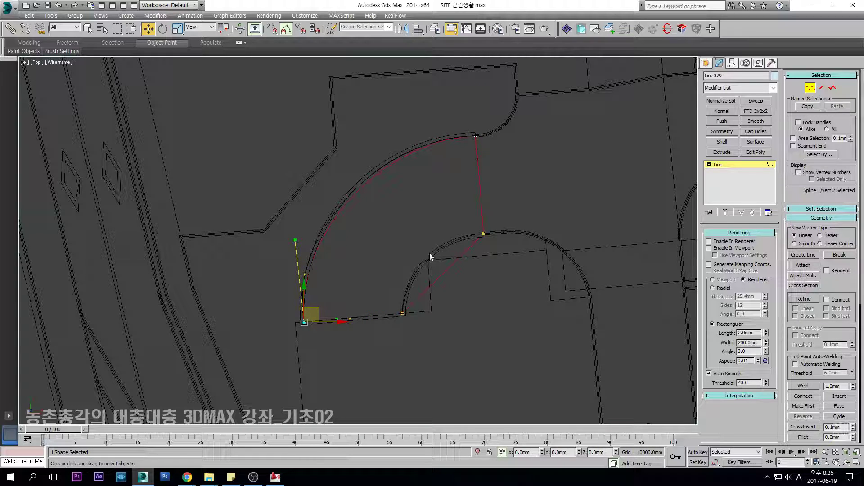
left_click(476, 135)
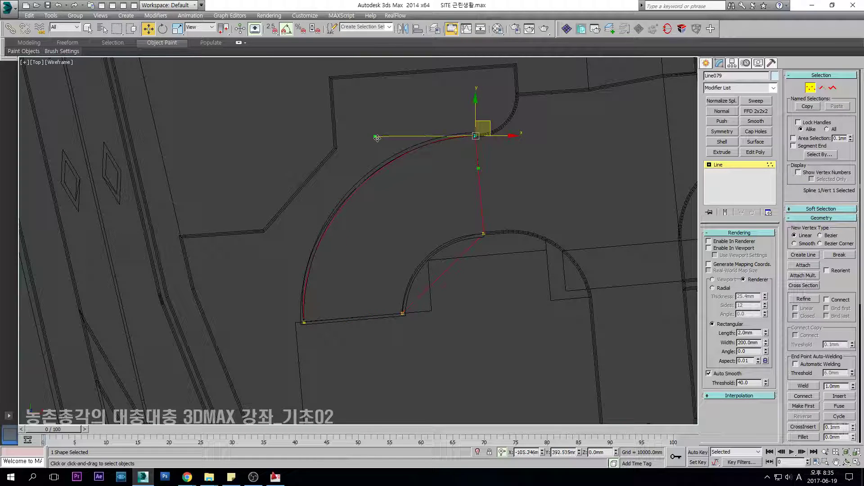
Adjust the inner vertices' Bezier handles so the line's short side follows the inner curved wall, and leave vertex editing.
left_click_drag(491, 295, 380, 340)
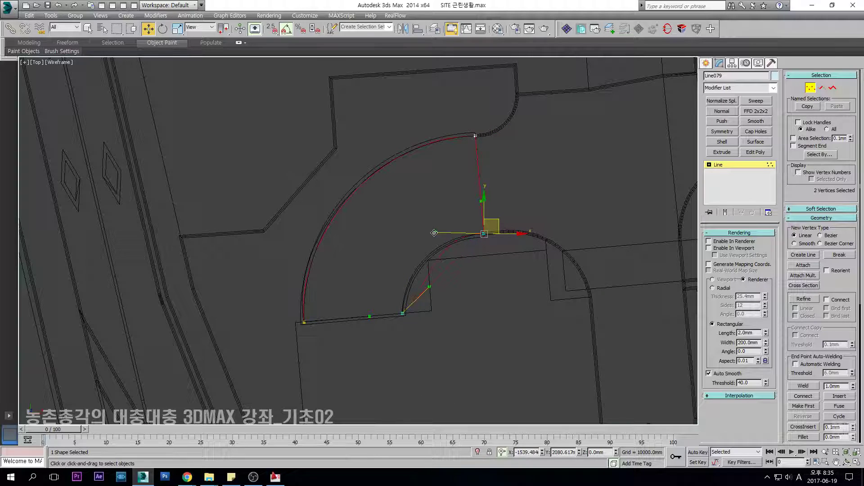
left_click(402, 314)
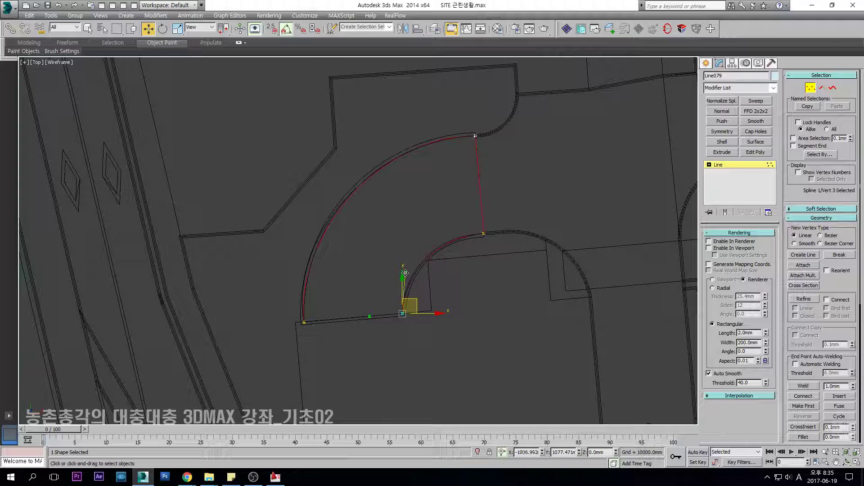
left_click(484, 235)
scroll(480, 232, "up", 4)
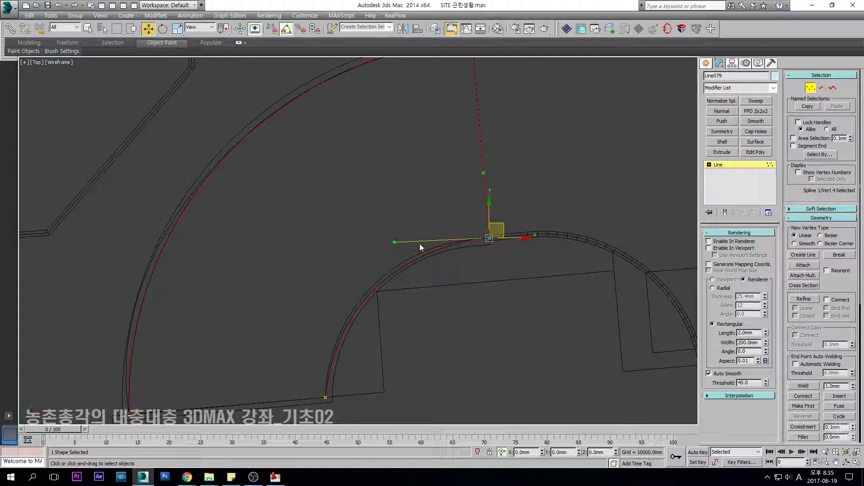
left_click(721, 165)
Apply a UVW Map modifier to the curved line to make it a filled surface.
key("F3")
scroll(504, 254, "up", 2)
scroll(464, 254, "down", 4)
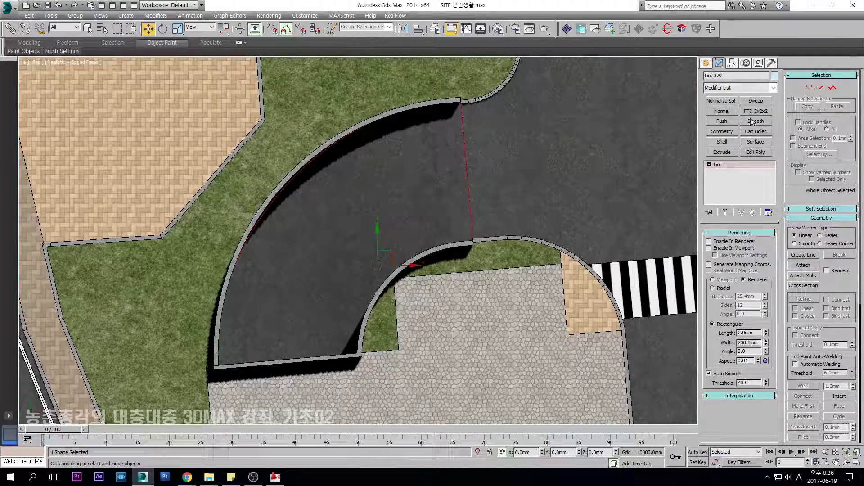
left_click(744, 89)
key("u")
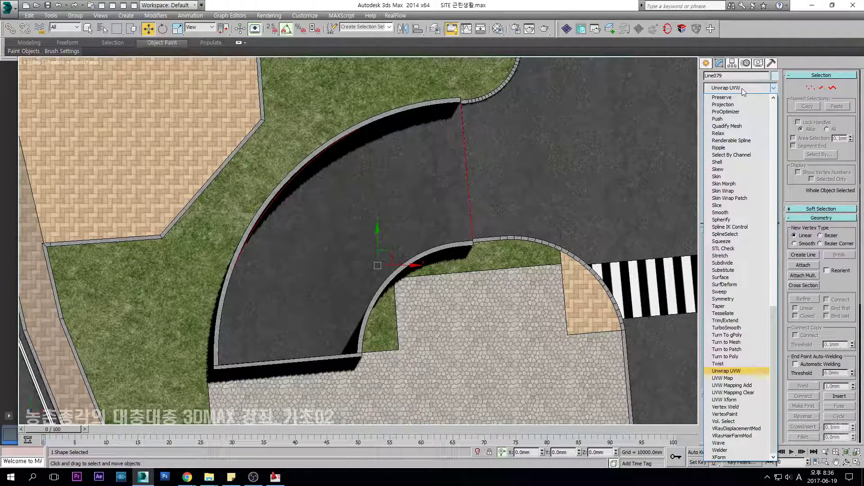
left_click(724, 379)
Examine how the new curved surface lies against the asphalt ramp, from an angle and from above.
middle_click_drag(413, 239, 318, 197)
left_click_drag(317, 196, 322, 146)
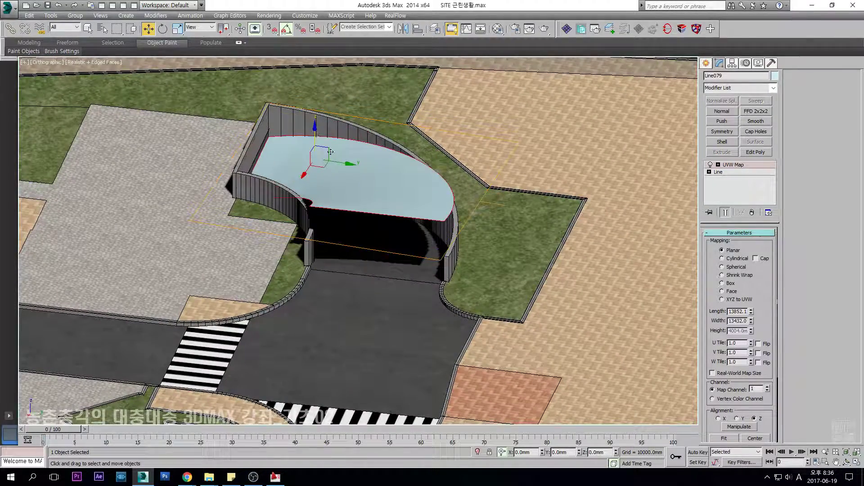
key("ctrl+z")
scroll(360, 239, "up", 4)
key("F3")
middle_click_drag(382, 244, 410, 250, "alt")
key("t")
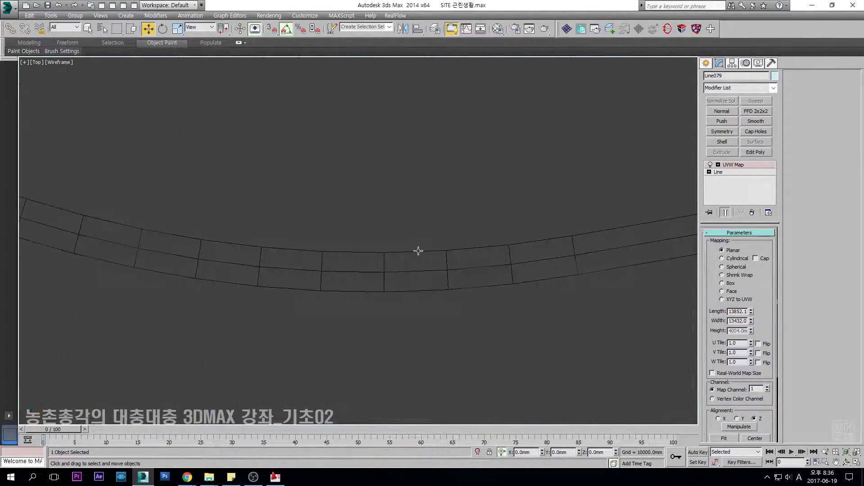
scroll(418, 249, "down", 5)
left_click(424, 238)
key("F3")
left_click(431, 228)
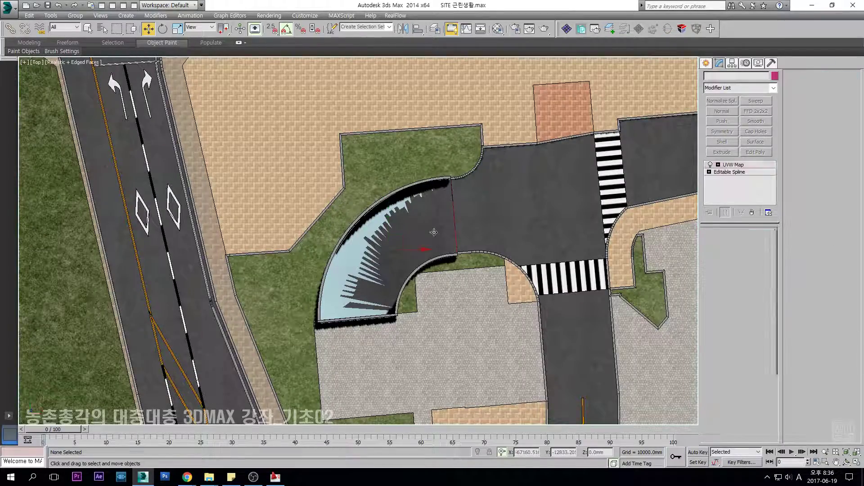
Remove the new curved surface from the ramp, leaving the asphalt surface and walls in place.
key("F3")
mouse_move(361, 269)
middle_mouse_down()
mouse_move(351, 272)
mouse_move(360, 251)
middle_mouse_up()
key("F3")
left_click(348, 280)
key("F3")
scroll(348, 280, "down", 2)
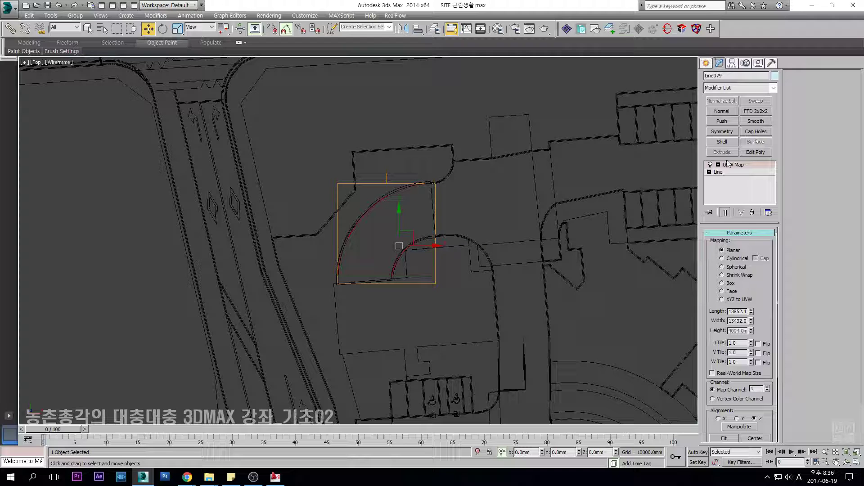
left_click(386, 245)
scroll(414, 228, "up", 3)
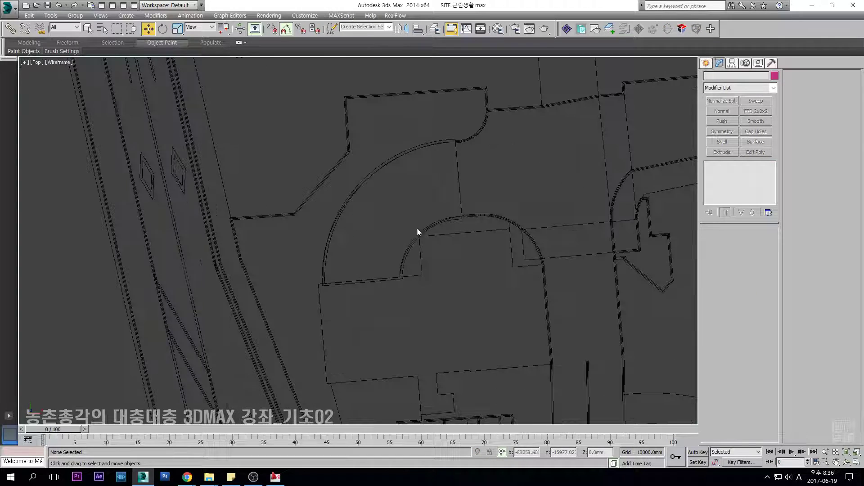
key("F3")
key("F3")
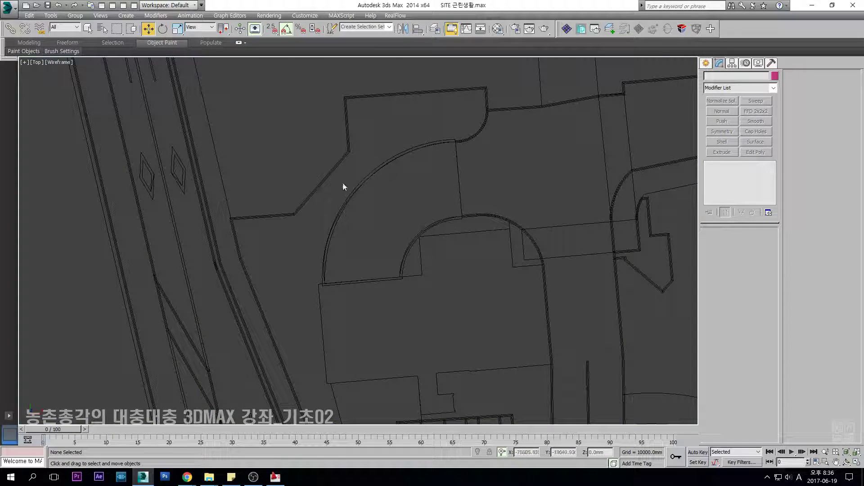
Select both curved ramp walls and examine how they enclose the sloping asphalt ramp.
left_click(383, 165)
key("F3")
middle_click_drag(390, 177, 328, 202, "alt")
left_click(342, 220, "ctrl")
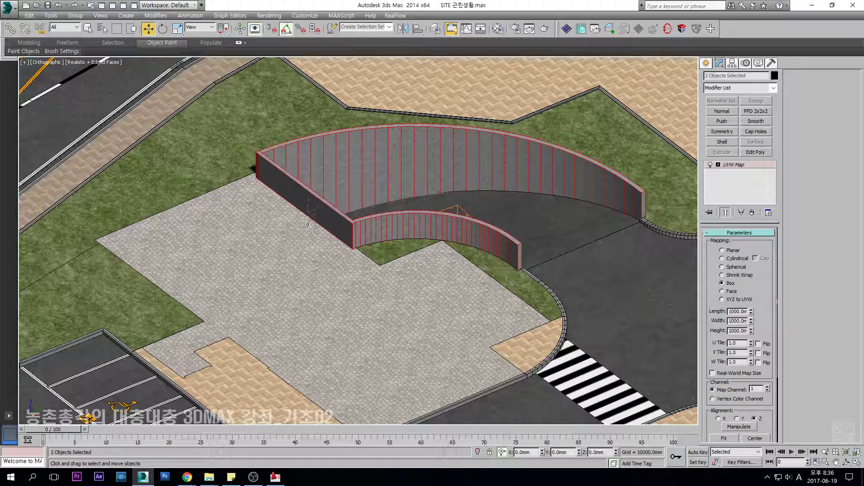
middle_click_drag(306, 225, 299, 218)
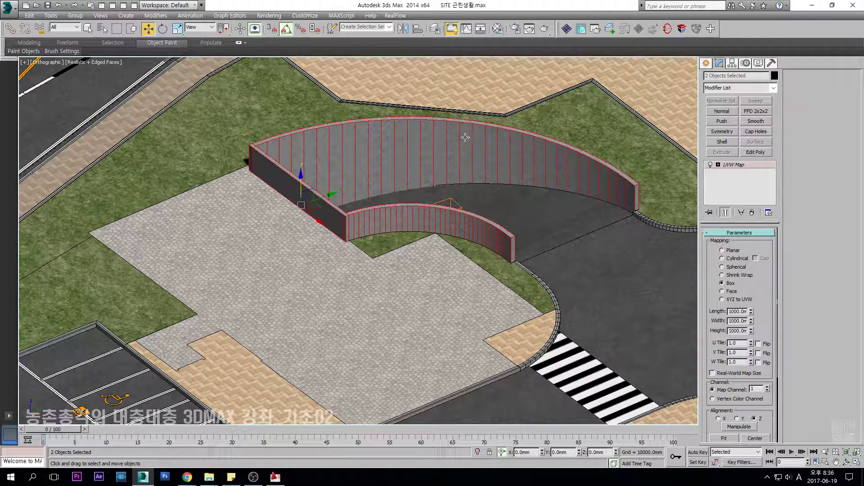
middle_click_drag(328, 166, 320, 177)
scroll(510, 203, "down", 3)
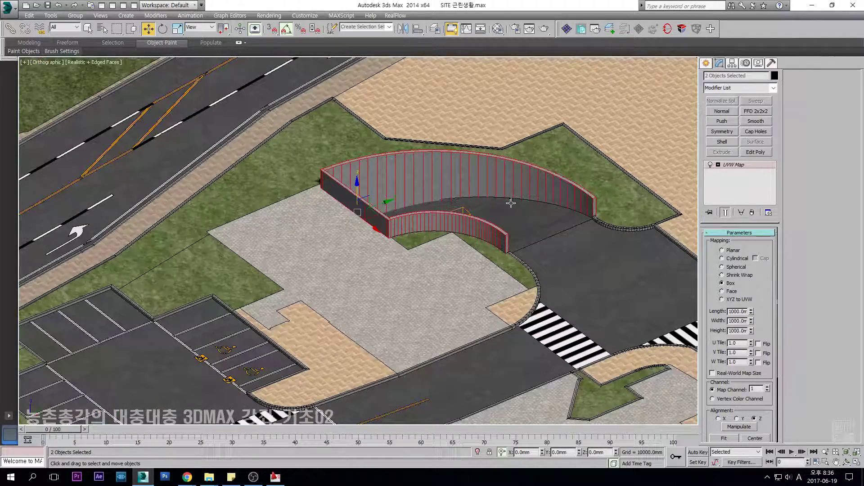
scroll(420, 235, "down", 3)
scroll(420, 235, "up", 6)
Inspect the segments of the asphalt ramp surface's spline, then return to its UVW Map modifier.
left_click(501, 217)
left_click(744, 174)
key("2")
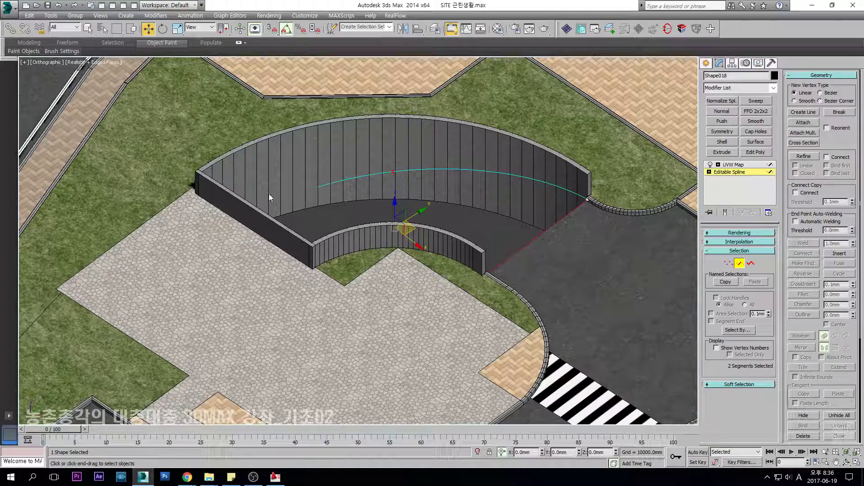
key("2")
left_click(739, 166)
Look over the site's paving, lawns and curbs from above, from the round plaza to the straight ramp by the parking road.
scroll(496, 239, "down", 3)
middle_click_drag(520, 240, 390, 236)
key("F3")
scroll(433, 243, "down", 6)
middle_click_drag(521, 281, 267, 223)
key("F3")
scroll(518, 189, "up", 2)
scroll(618, 229, "up", 2)
scroll(531, 185, "down", 4)
scroll(343, 220, "up", 2)
left_click(323, 217)
key("t")
scroll(323, 217, "up", 2)
scroll(323, 217, "up", 5)
scroll(323, 217, "down", 4)
middle_click_drag(341, 227, 344, 259)
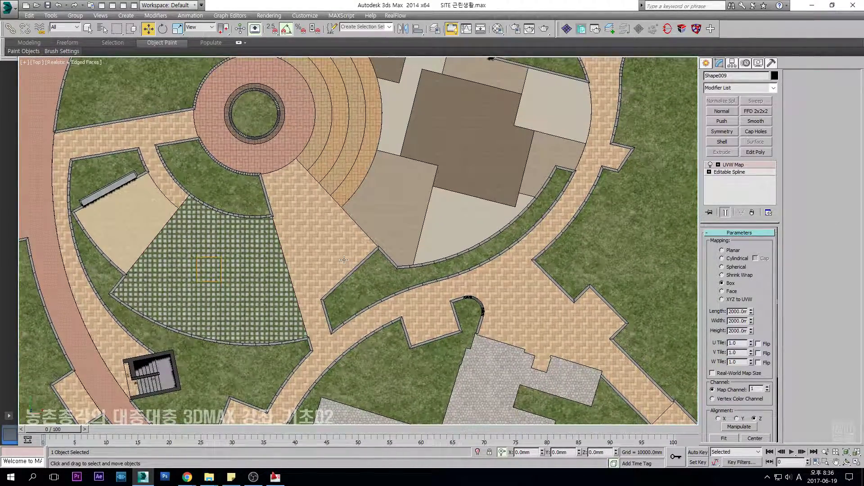
middle_click_drag(384, 206, 383, 232)
middle_click_drag(318, 229, 291, 292)
middle_click_drag(446, 220, 365, 274)
scroll(438, 212, "down", 5)
middle_click_drag(438, 211, 327, 224)
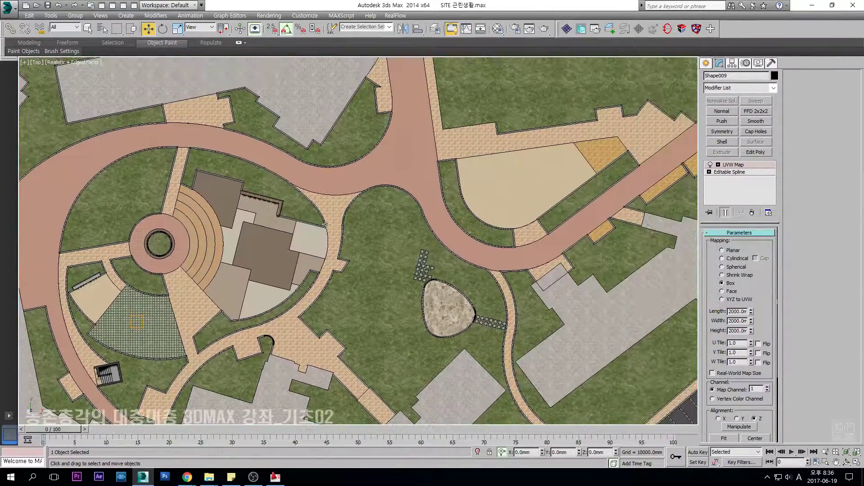
middle_click_drag(387, 280, 177, 313)
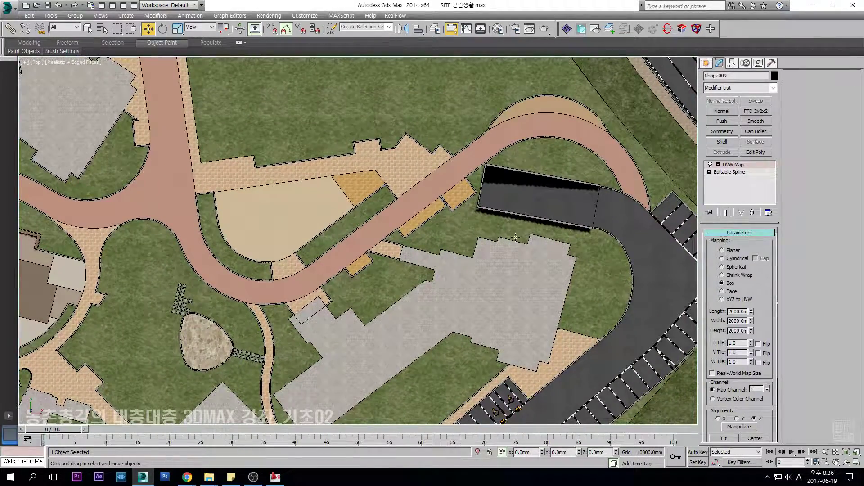
middle_click_drag(511, 239, 496, 239)
Examine the site's height profile in the front view and clear the selection.
scroll(495, 240, "down", 3)
middle_click_drag(344, 269, 353, 251)
key("f")
middle_click_drag(303, 271, 428, 271)
left_click(480, 292)
scroll(455, 270, "down", 5)
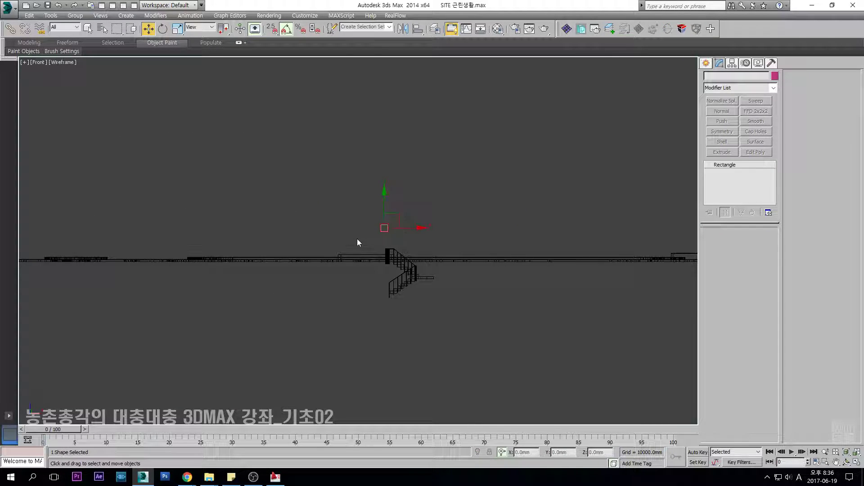
key("t")
scroll(402, 234, "down", 6)
left_click(409, 234)
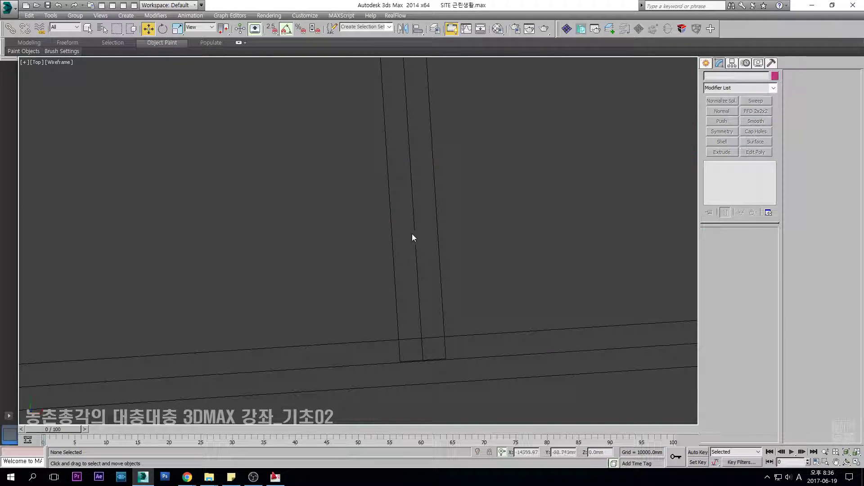
key("f")
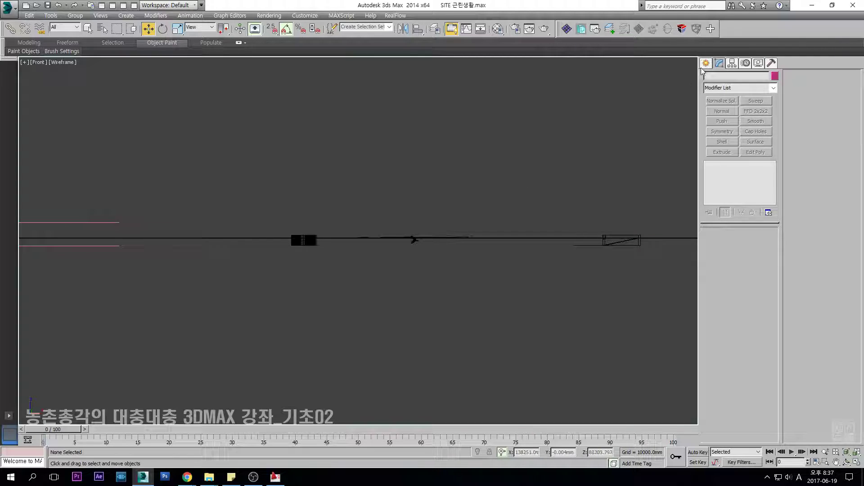
Draw a rectangle over the stone building footprint south of the round plaza, working in the shaded top view.
left_click(706, 63)
left_click(756, 129)
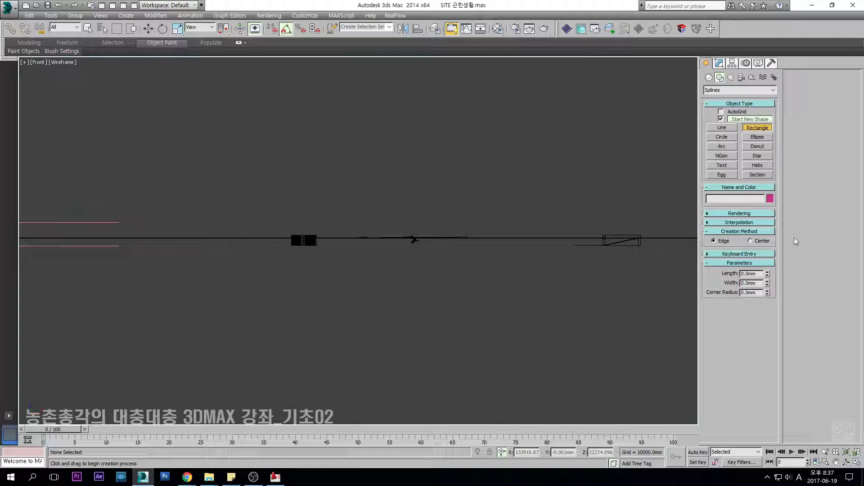
key("t")
scroll(374, 235, "up", 5)
key("F3")
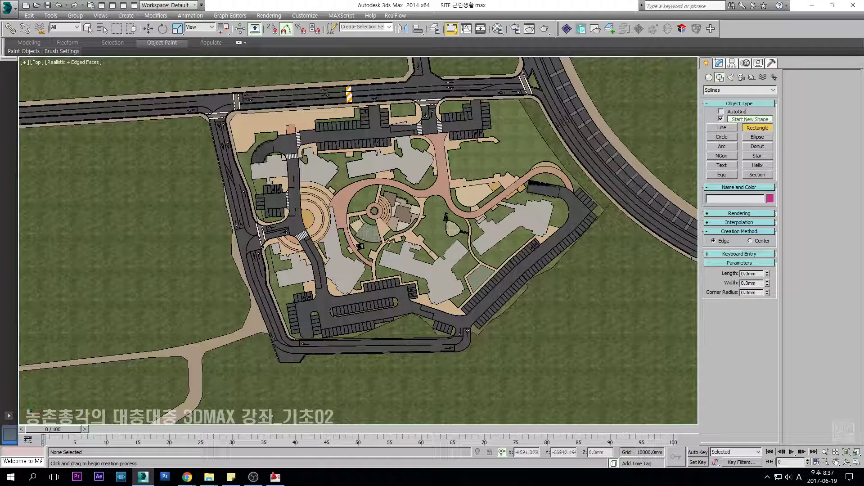
middle_click_drag(423, 268, 380, 232)
left_click_drag(400, 249, 398, 248)
scroll(405, 250, "up", 3)
key("w")
scroll(423, 255, "up", 3)
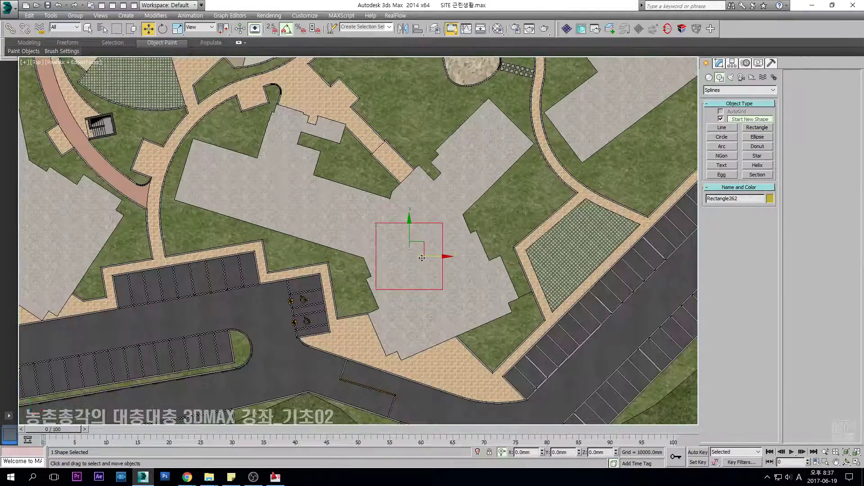
Select the staircase beside the curved red path and examine its flights in wireframe from the front.
middle_click_drag(426, 258, 635, 316)
scroll(315, 207, "up", 8)
left_click(319, 209)
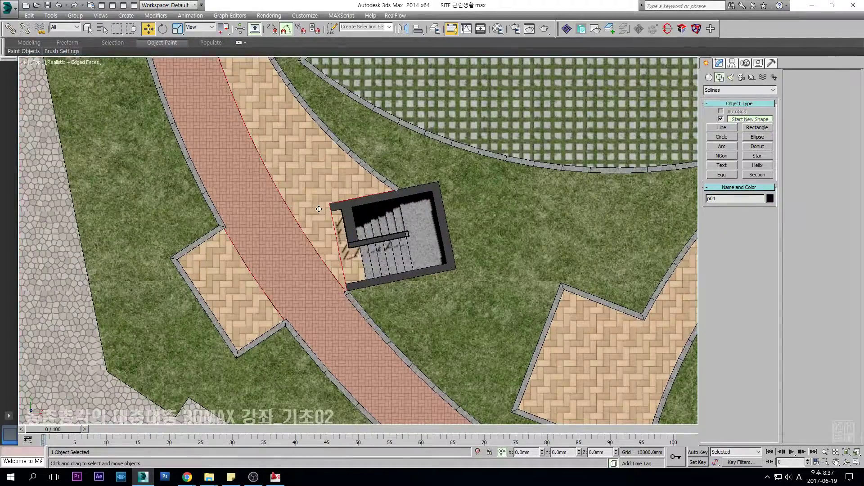
scroll(318, 209, "down", 5)
middle_click_drag(328, 199, 467, 140, "alt")
scroll(467, 137, "up", 4)
left_click(603, 177)
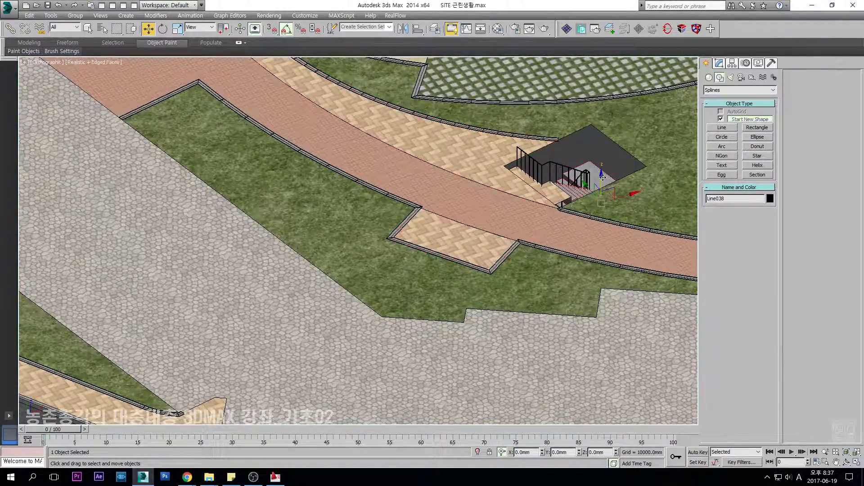
scroll(603, 177, "up", 2)
key("F3")
middle_click_drag(602, 177, 510, 226, "alt")
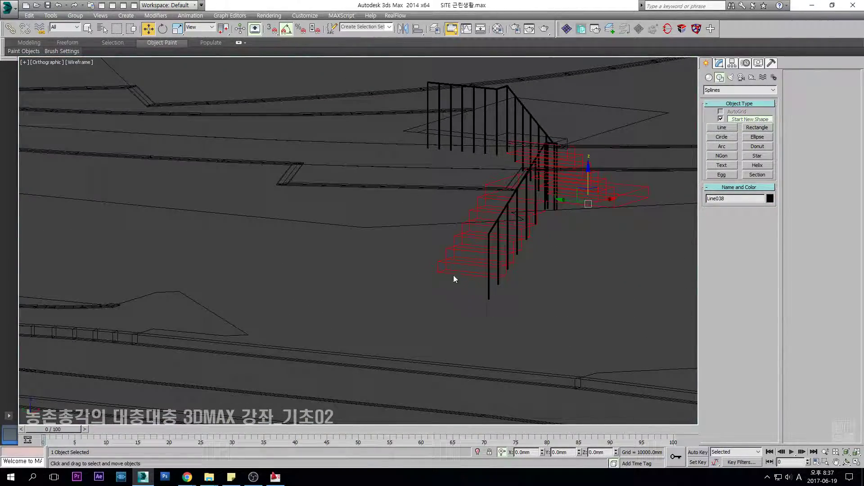
key("f")
key("z")
scroll(398, 246, "down", 6)
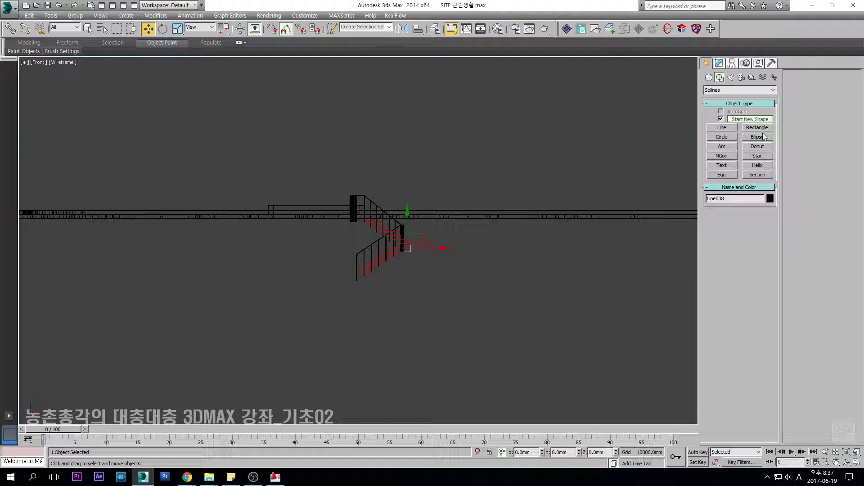
Draw a rectangle about 918 mm long and 6429 mm wide from the lowest stair vertex, using vertex snap in the front view.
left_click(757, 127)
scroll(370, 265, "up", 4)
key("s")
left_click_drag(360, 259, 621, 294)
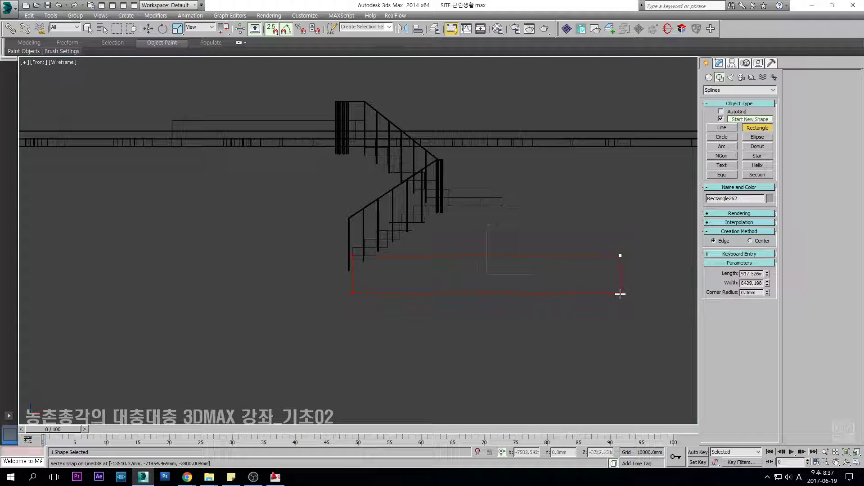
key("s")
key("w")
scroll(455, 277, "up", 2)
scroll(334, 251, "down", 2)
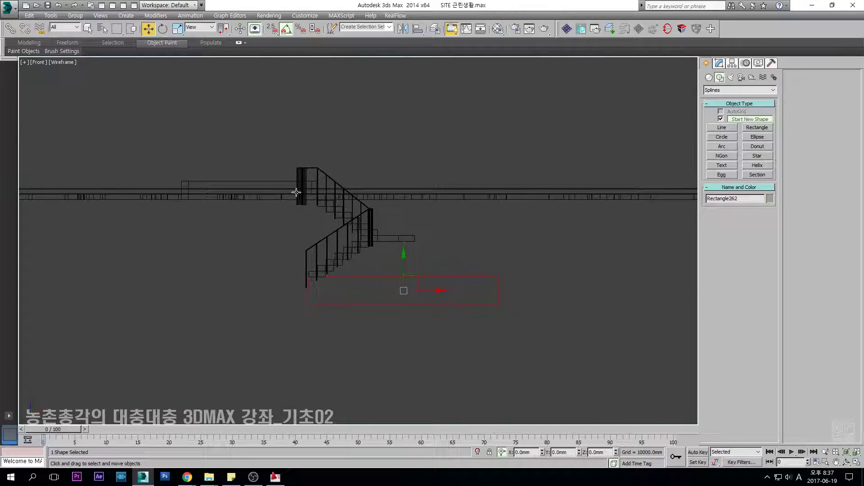
scroll(366, 295, "up", 2)
Look over the parking lots, access roads and round plaza from above in shaded and wireframe display.
key("t")
scroll(367, 293, "down", 3)
key("F3")
key("F3")
scroll(383, 291, "down", 3)
middle_click_drag(386, 274, 344, 182)
scroll(350, 187, "down", 2)
key("F3")
scroll(356, 200, "up", 2)
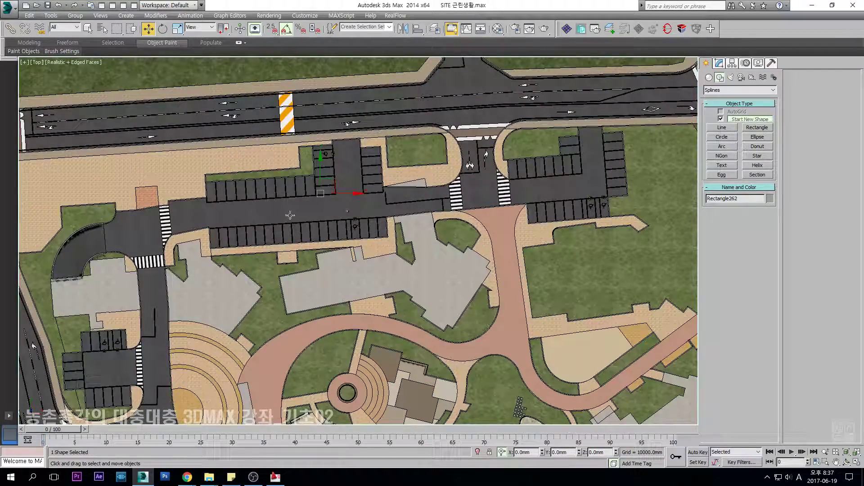
middle_click_drag(294, 214, 360, 162)
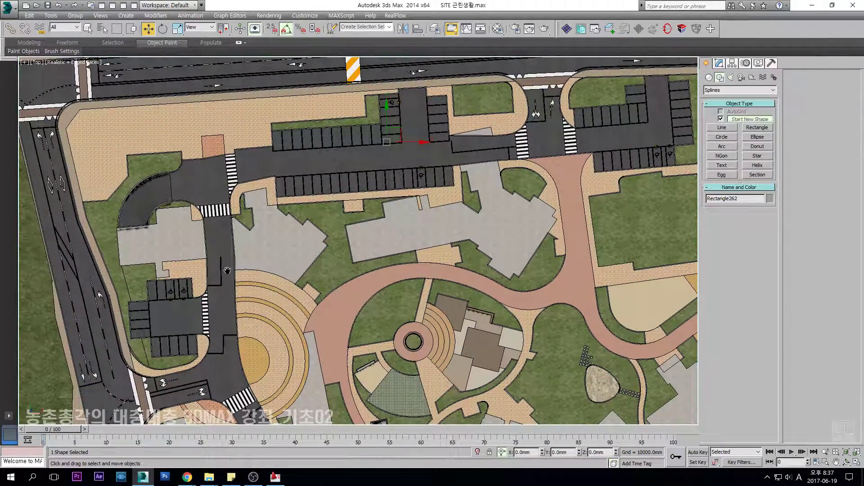
middle_click_drag(227, 268, 225, 270)
middle_click_drag(415, 173, 340, 205)
key("F3")
scroll(363, 187, "down", 4)
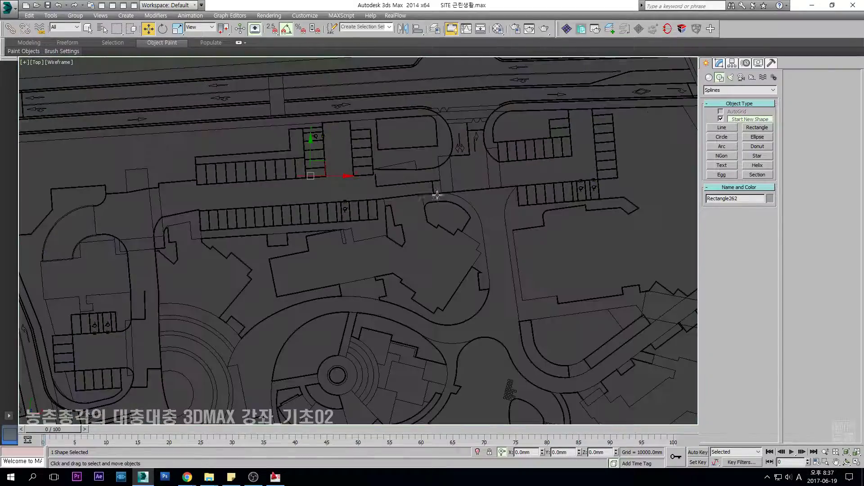
scroll(405, 199, "up", 4)
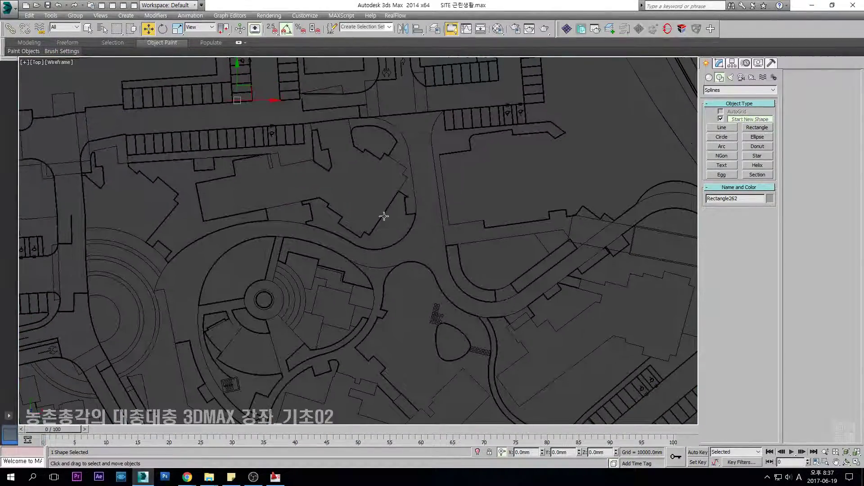
scroll(388, 221, "down", 5)
middle_click_drag(341, 218, 331, 233)
scroll(322, 198, "up", 5)
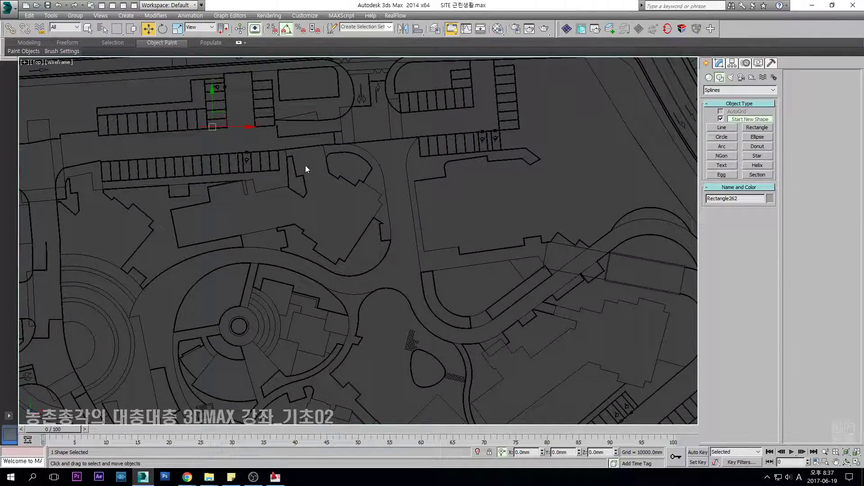
Select the site's green-area surface and examine its level relative to the staircase in the front view.
middle_click_drag(263, 168, 304, 190)
left_click(304, 190)
scroll(305, 191, "down", 5)
scroll(349, 214, "up", 3)
key("F3")
middle_click_drag(431, 171, 394, 185)
left_click(399, 170)
scroll(400, 169, "up", 5)
key("F3")
scroll(390, 187, "down", 3)
key("F3")
left_click(410, 241)
key("f")
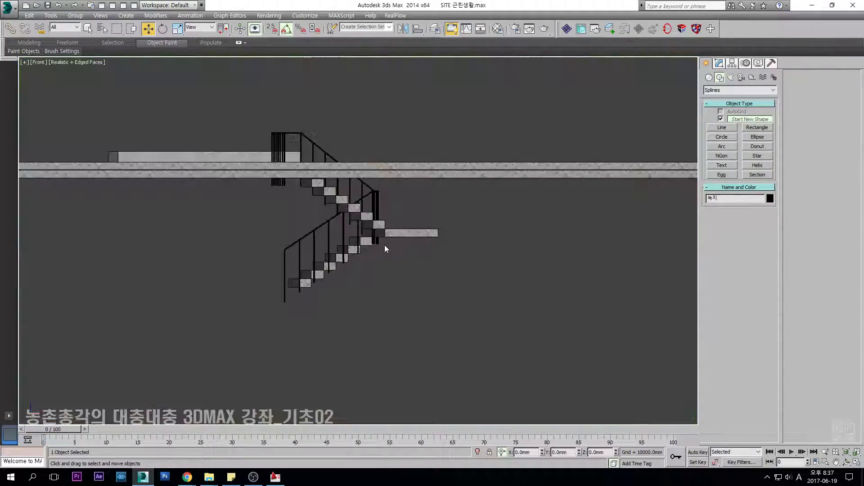
scroll(341, 257, "up", 2)
middle_click_drag(356, 257, 271, 280)
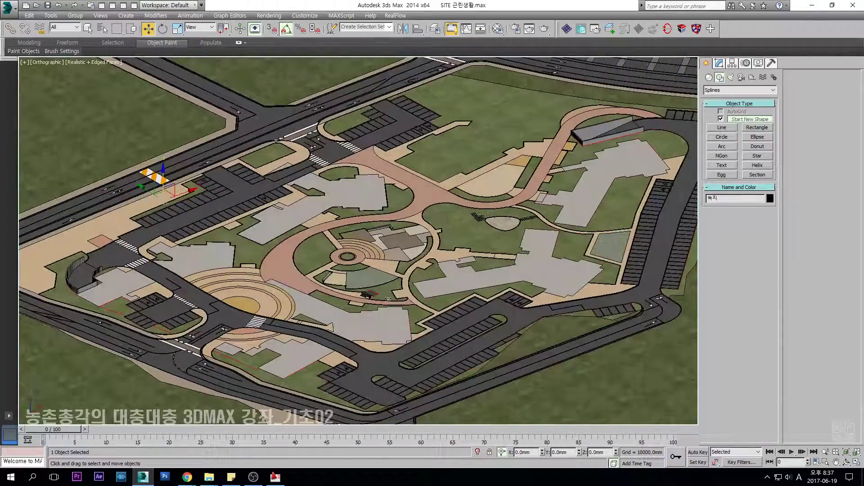
Select the fan-shaped grass-grid paving beside the round plaza and inspect its outline from above.
scroll(372, 261, "up", 5)
left_click(372, 261)
key("t")
scroll(371, 261, "down", 2)
key("F3")
left_click(382, 258)
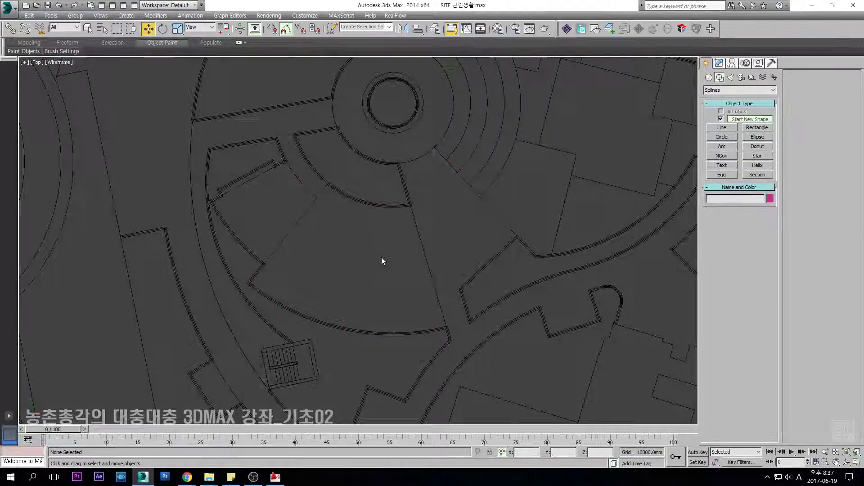
key("F3")
left_click(381, 257)
scroll(382, 258, "down", 2)
mouse_move(382, 257)
middle_mouse_down()
mouse_move(413, 255)
mouse_move(255, 295)
middle_mouse_up()
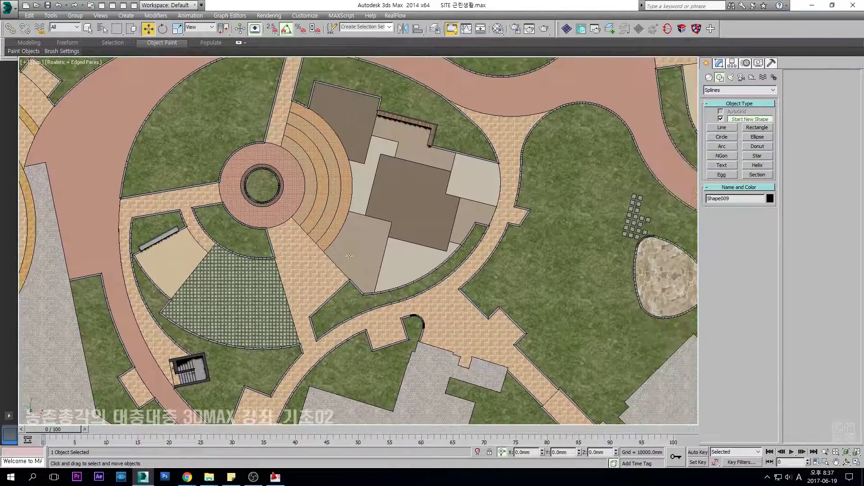
Select the curved terrace bands and the playground pattern group beside the round plaza to inspect their extents.
middle_click_drag(301, 181, 313, 224)
left_click(323, 222)
scroll(346, 219, "up", 2)
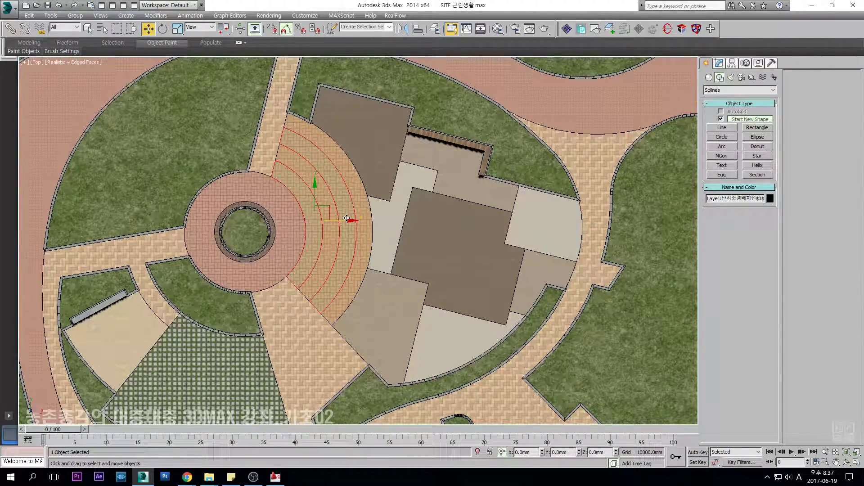
middle_click_drag(423, 167, 404, 186)
left_click(403, 186)
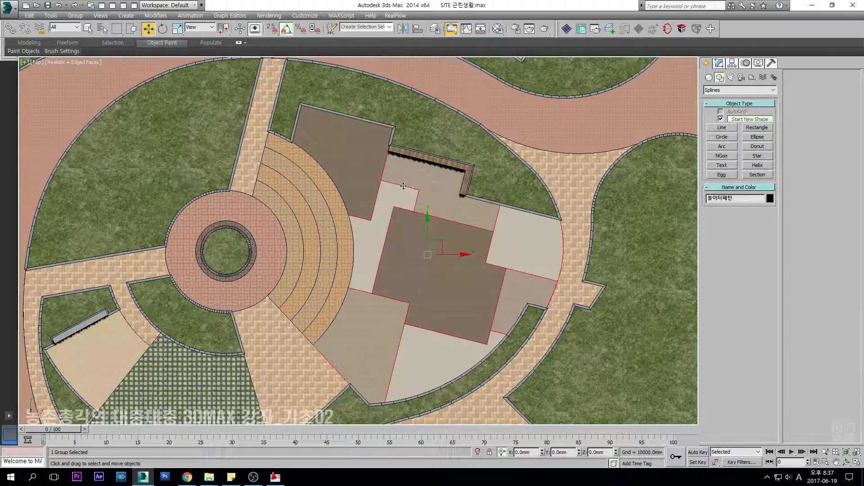
Select the stone building footprints and examine how they meet the walkways and lawns from above and obliquely.
scroll(398, 206, "down", 4)
middle_click_drag(472, 285, 293, 212)
scroll(363, 256, "down", 2)
middle_click_drag(363, 257, 400, 197)
scroll(351, 216, "up", 5)
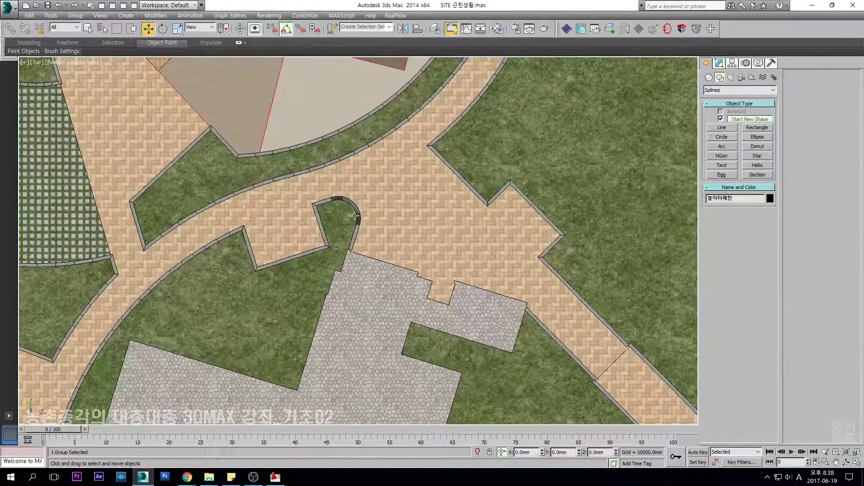
scroll(354, 215, "down", 3)
middle_click_drag(383, 235, 384, 209)
left_click(399, 284)
scroll(407, 284, "down", 6)
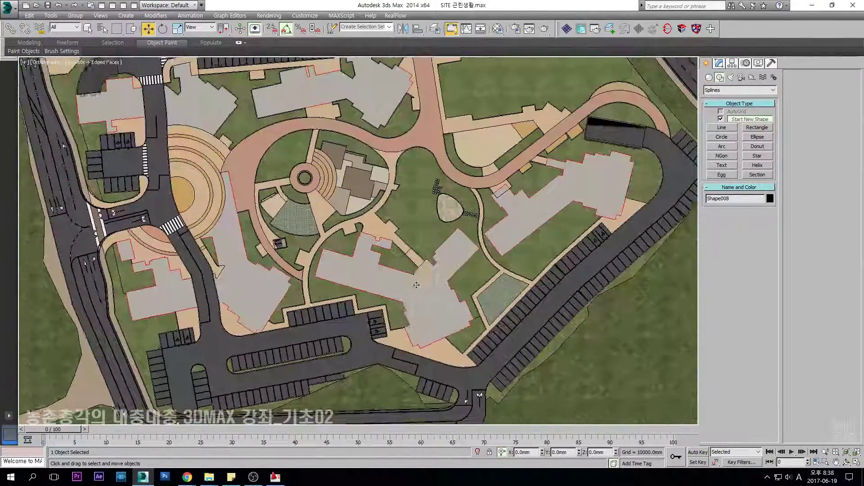
middle_click_drag(415, 290, 476, 224, "alt")
scroll(476, 224, "up", 8)
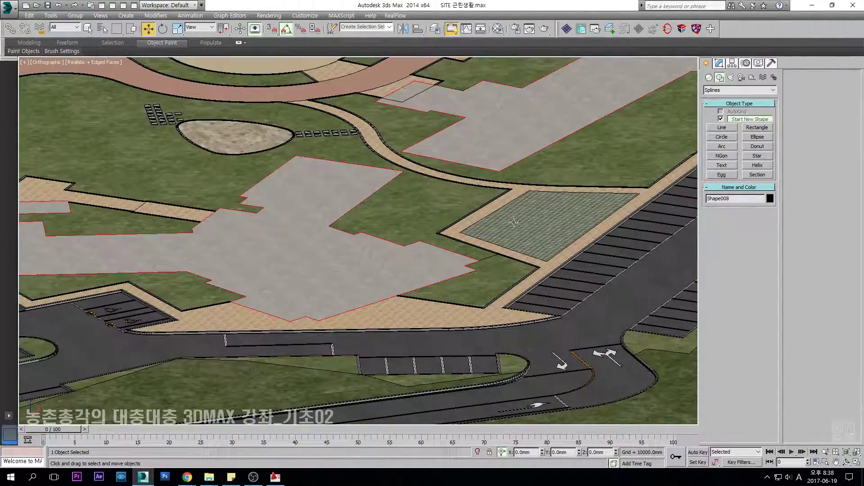
Survey the whole site obliquely, from the building footprints past the circular terraces to the surrounding roads.
middle_click_drag(348, 280, 463, 243)
middle_click_drag(299, 262, 496, 283)
scroll(481, 282, "down", 3)
middle_click_drag(376, 271, 473, 287)
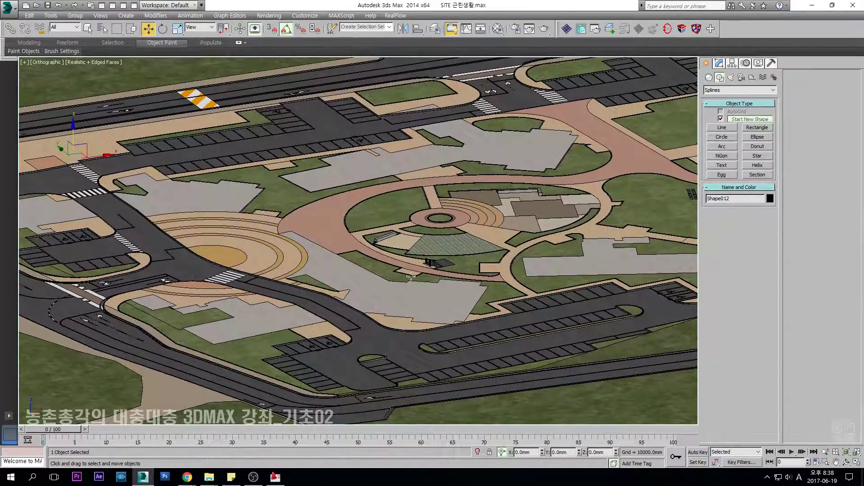
scroll(334, 258, "down", 2)
middle_click_drag(337, 259, 443, 306)
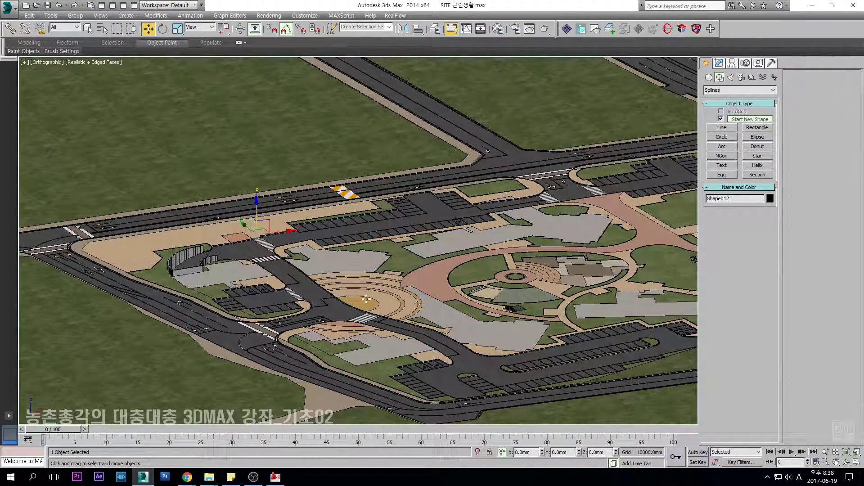
middle_click_drag(324, 286, 309, 327)
scroll(349, 275, "down", 2)
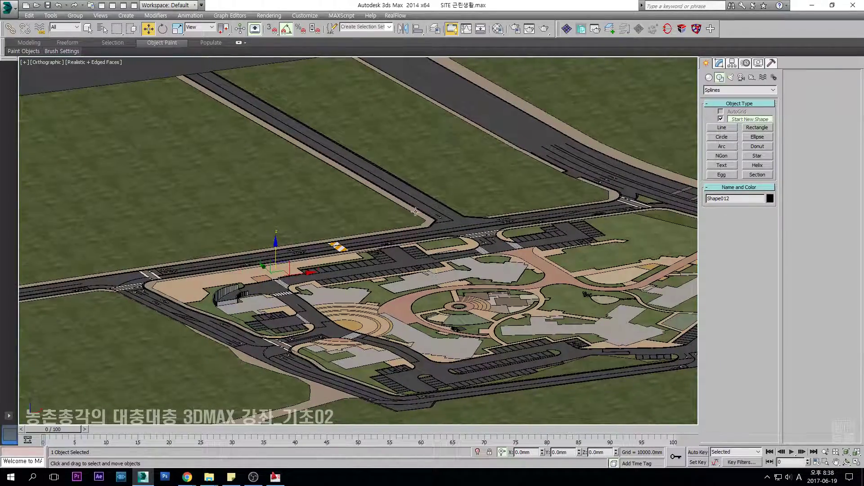
Select the large grass surface surrounding the site and frame its full outline in the top view.
scroll(440, 245, "up", 9)
scroll(431, 252, "up", 5)
middle_click_drag(430, 253, 389, 293)
left_click(366, 252)
scroll(367, 252, "down", 5)
key("t")
key("z")
scroll(373, 252, "up", 3)
scroll(383, 226, "down", 3)
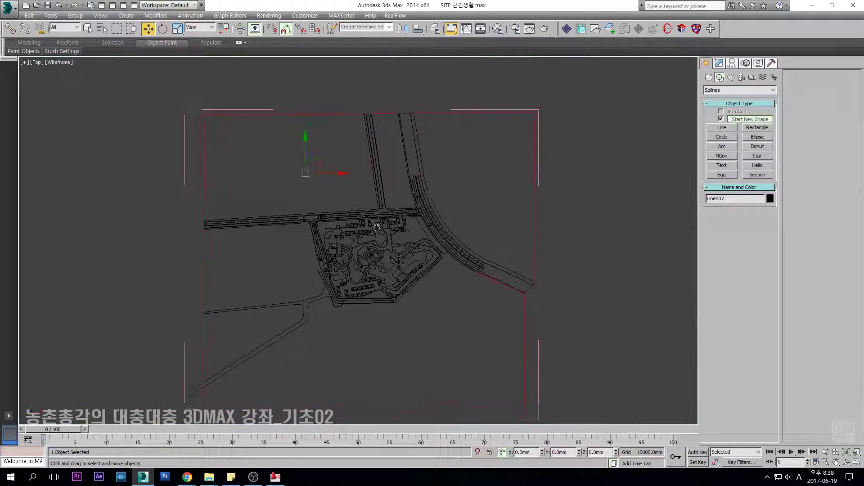
Clear the selection and inspect the surrounding roads, sidewalks and lane markings north of the site from above.
middle_click_drag(379, 221, 374, 227)
left_click(565, 128)
key("ctrl+a")
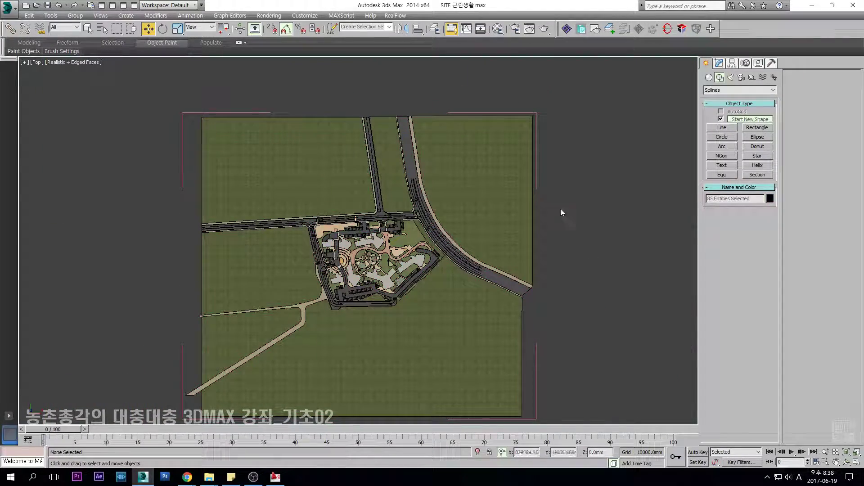
scroll(390, 250, "up", 3)
scroll(390, 250, "down", 2)
key("F3")
middle_click_drag(358, 216, 355, 225)
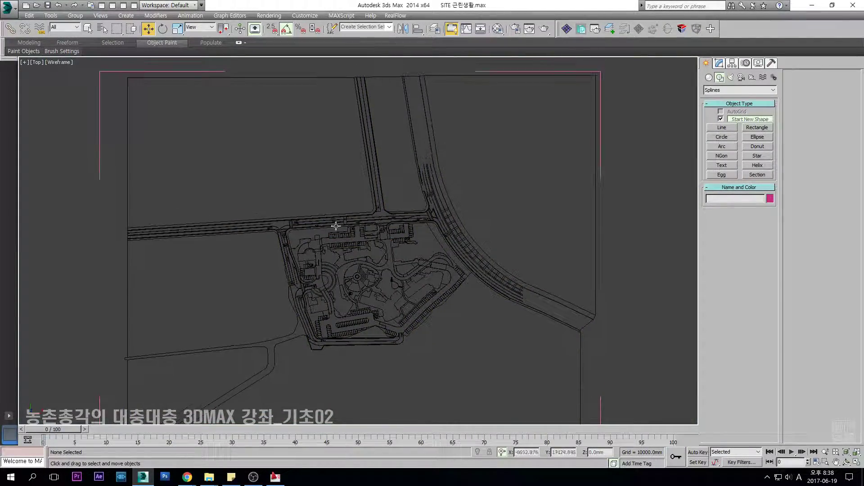
scroll(243, 232, "up", 2)
key("F3")
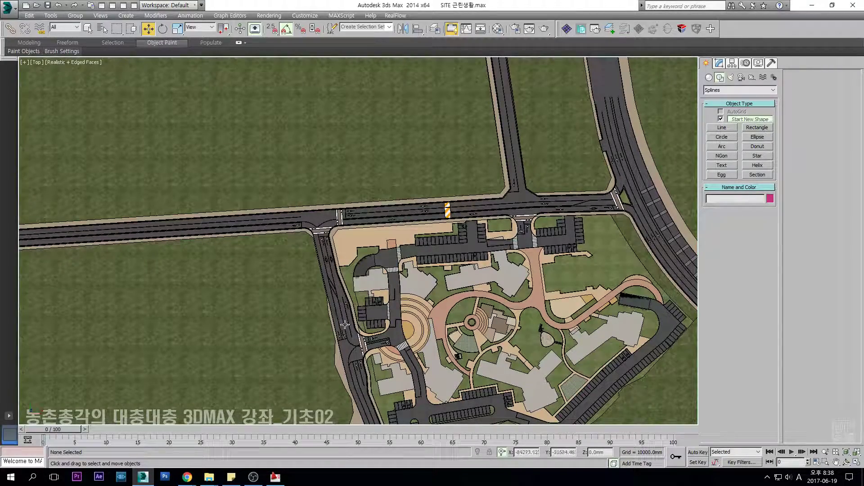
scroll(497, 198, "up", 6)
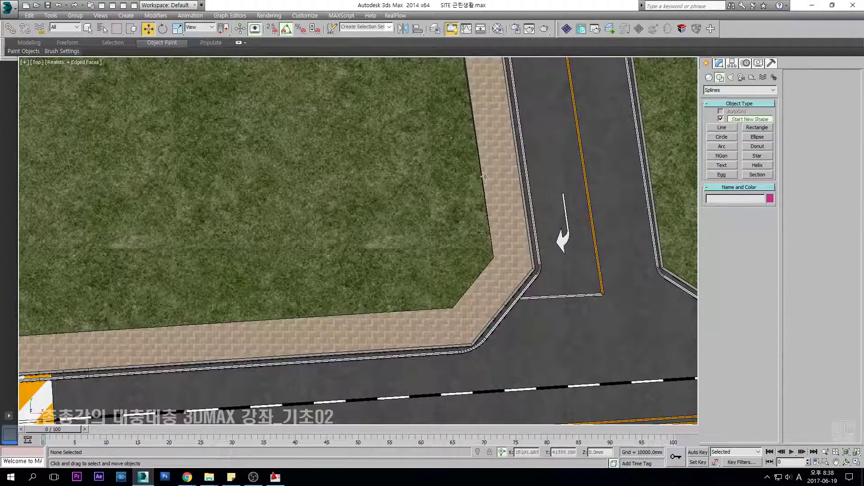
scroll(413, 334, "down", 6)
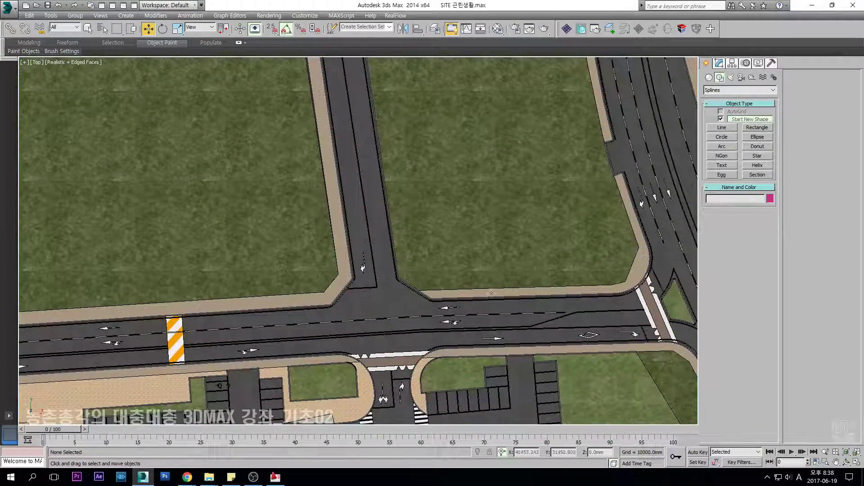
scroll(622, 164, "down", 4)
middle_click_drag(357, 201, 413, 269)
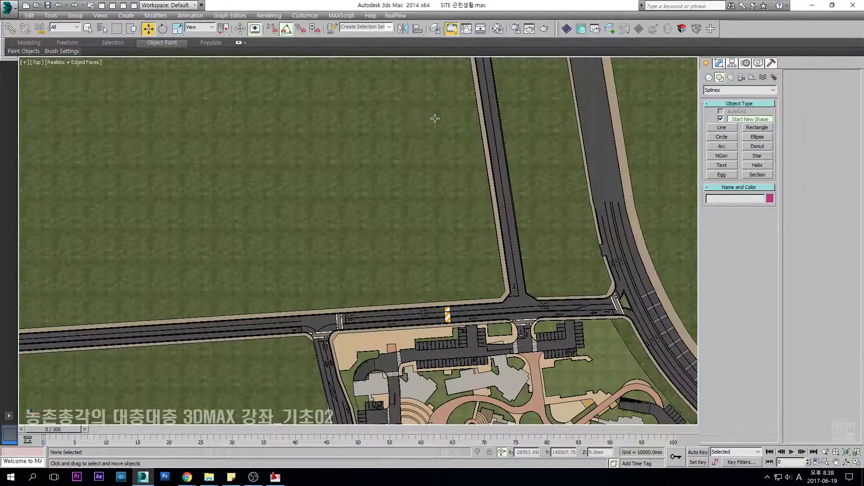
Select the large outer grass surface and view the site model in perspective.
scroll(434, 118, "down", 2)
middle_click_drag(435, 118, 458, 180)
middle_click_drag(174, 343, 180, 340)
left_click(181, 339)
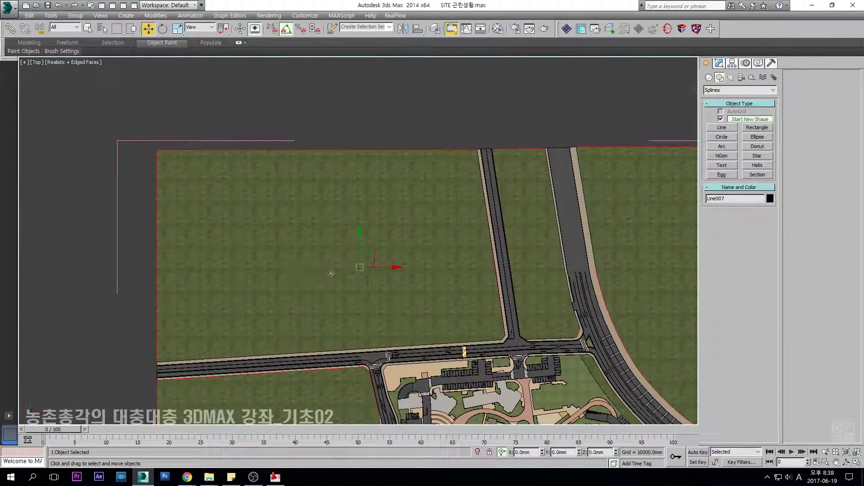
scroll(499, 173, "up", 3)
scroll(517, 179, "down", 3)
middle_click_drag(483, 255, 382, 243, "alt")
key("p")
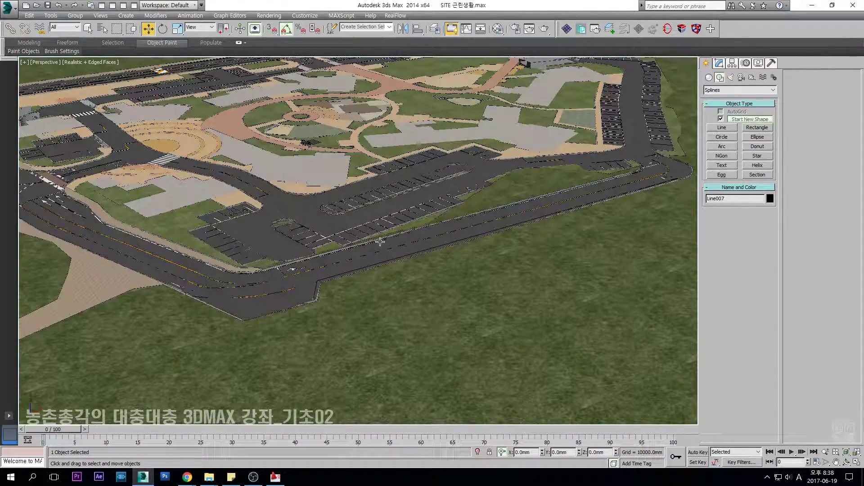
Examine the selected outer grass surface around the whole site in perspective and in the top view.
key("z")
scroll(371, 235, "up", 6)
scroll(371, 234, "down", 8)
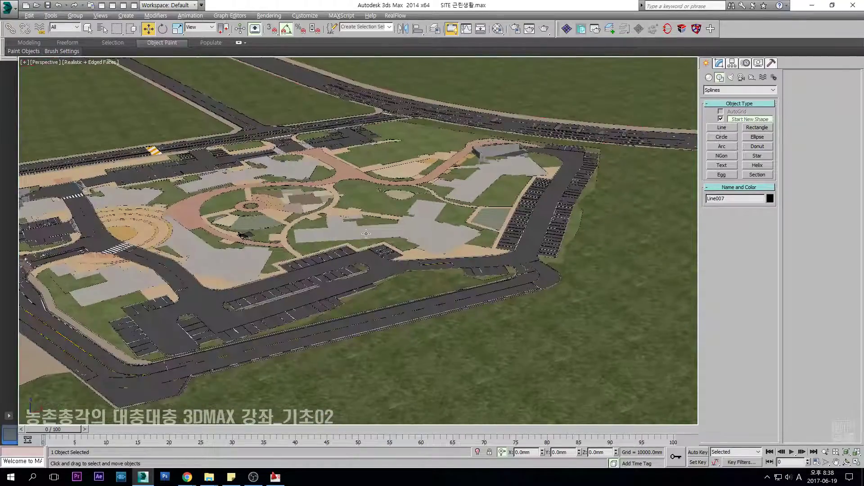
scroll(397, 243, "up", 3)
middle_click_drag(397, 243, 397, 259, "alt")
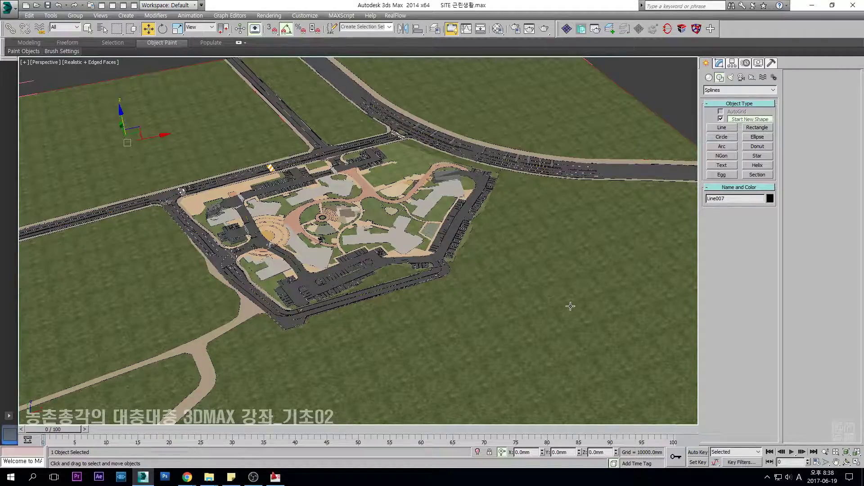
scroll(472, 224, "up", 4)
key("t")
key("z")
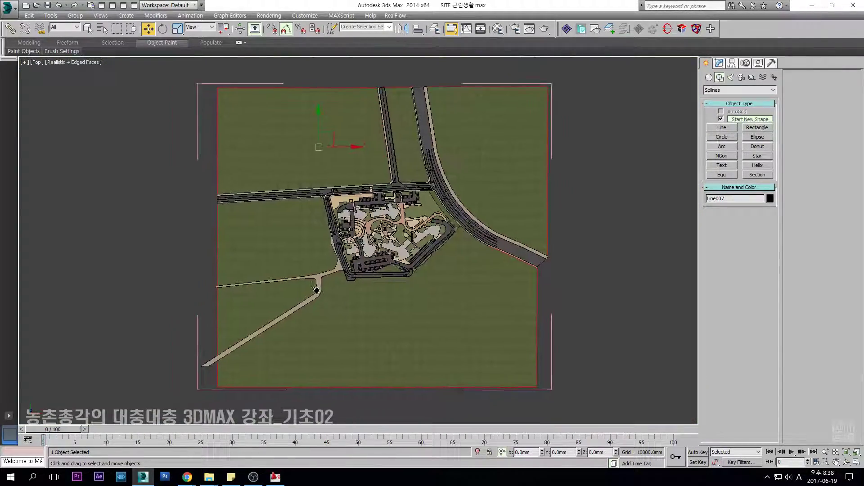
Select the road curbs object and examine the branching path southwest of the site from an oblique view.
scroll(410, 270, "up", 4)
left_click(391, 267)
middle_click_drag(301, 347, 423, 155)
scroll(343, 266, "up", 4)
scroll(344, 266, "down", 4)
scroll(443, 181, "up", 5)
middle_click_drag(234, 212, 451, 343)
scroll(393, 217, "up", 6)
key("ctrl+d")
scroll(441, 266, "down", 6)
middle_click_drag(441, 266, 419, 201, "alt")
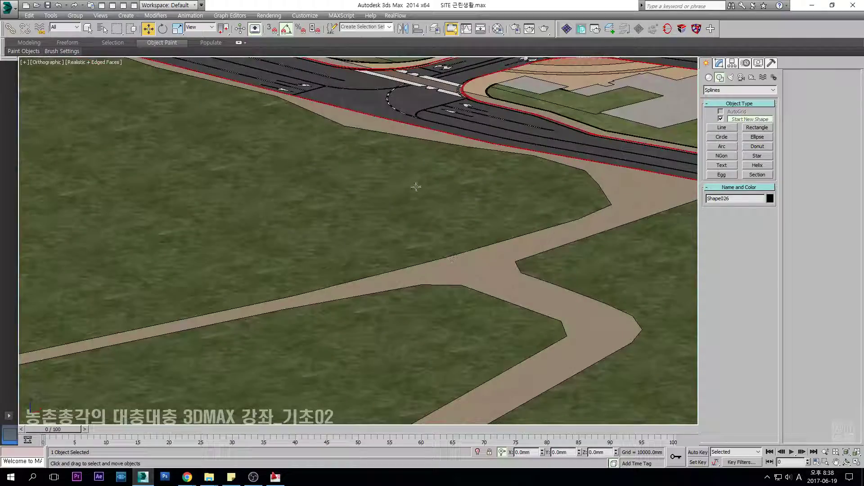
Select the thin white strip shape running along the road curb near the western entrance crosswalk.
middle_click_drag(419, 135, 405, 299)
scroll(393, 298, "up", 6)
scroll(393, 297, "up", 8)
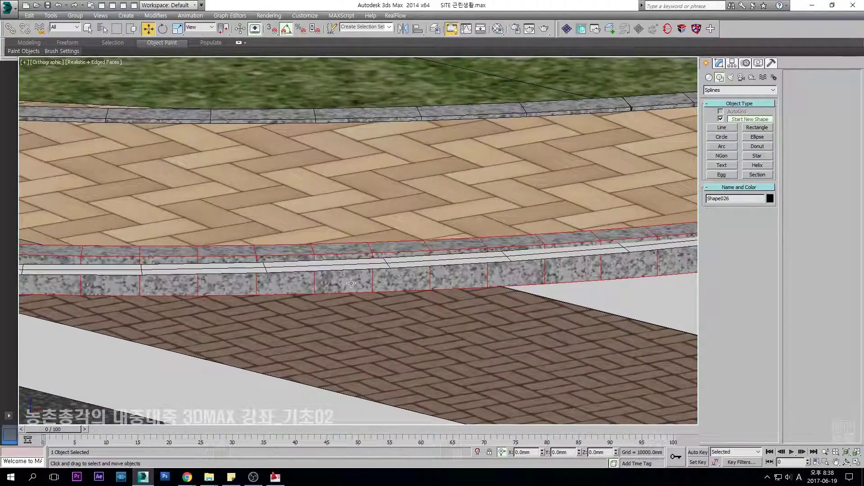
scroll(375, 286, "down", 8)
middle_click_drag(672, 230, 515, 261)
scroll(433, 272, "up", 2)
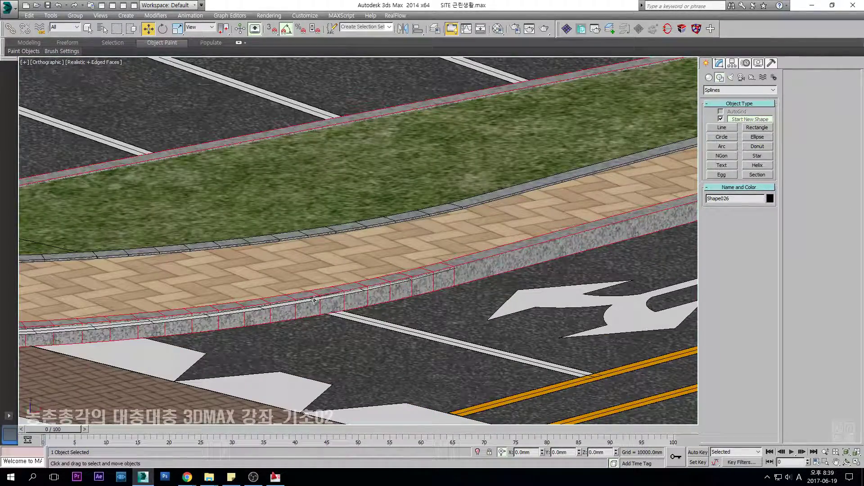
key("F3")
scroll(263, 306, "up", 1)
left_click(261, 306)
scroll(264, 306, "down", 3)
scroll(263, 306, "down", 4)
key("F3")
Add the road surface to the strip selection at the northwest junction and isolate both objects.
middle_click_drag(264, 306, 522, 291)
middle_click_drag(108, 238, 239, 241)
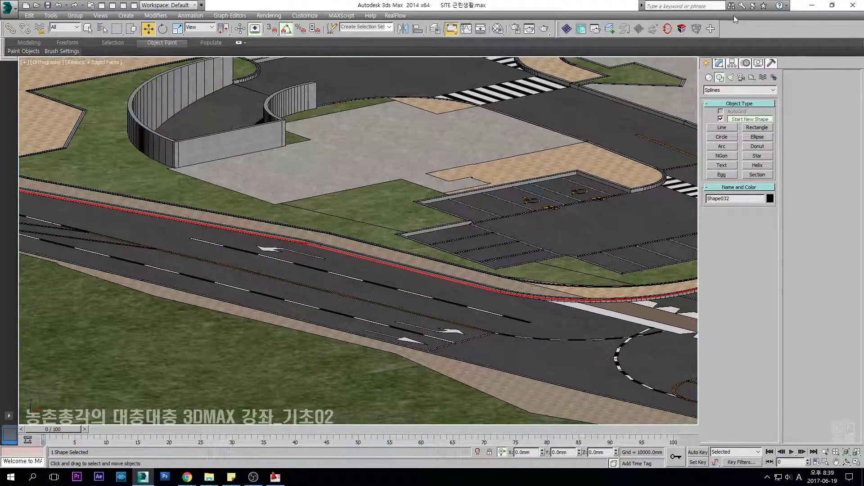
middle_click_drag(409, 260, 530, 264)
scroll(530, 263, "down", 3)
scroll(199, 246, "up", 7)
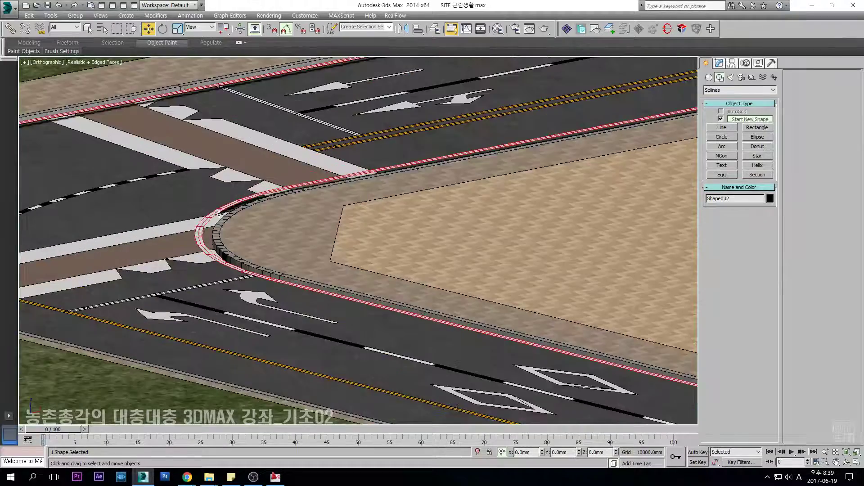
left_click(251, 296, "ctrl")
key("alt+q")
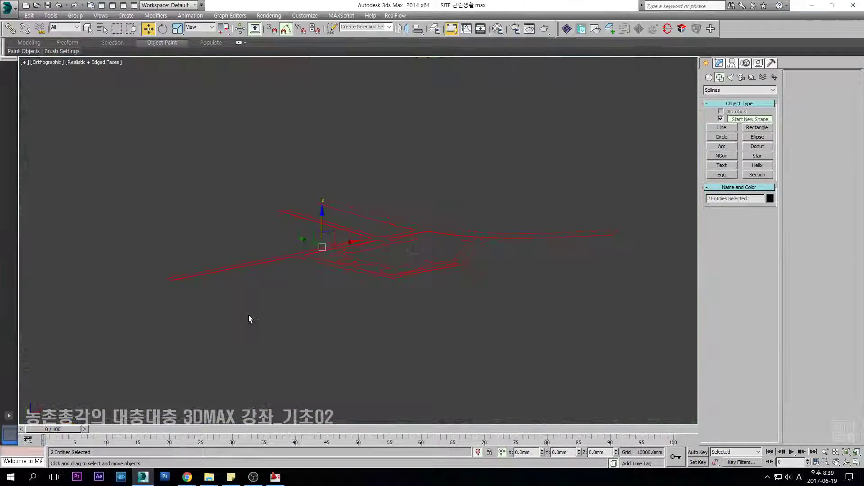
Move the strip shape vertically down onto the road surface with snapping in the front view, and end the isolation.
left_click(363, 342)
scroll(316, 241, "up", 8)
scroll(234, 323, "up", 4)
key("F3")
left_click(208, 316)
key("f")
key("z")
scroll(375, 235, "up", 4)
scroll(355, 239, "up", 8)
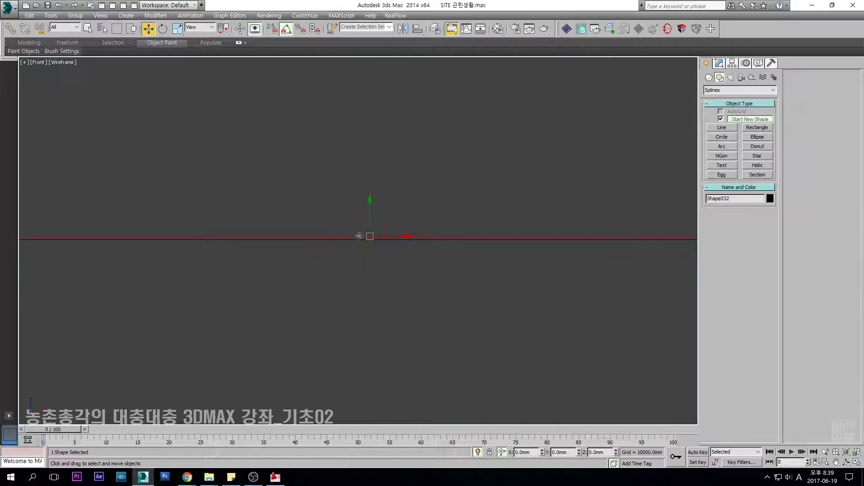
key("s")
left_click_drag(371, 273, 371, 328)
key("s")
key("t")
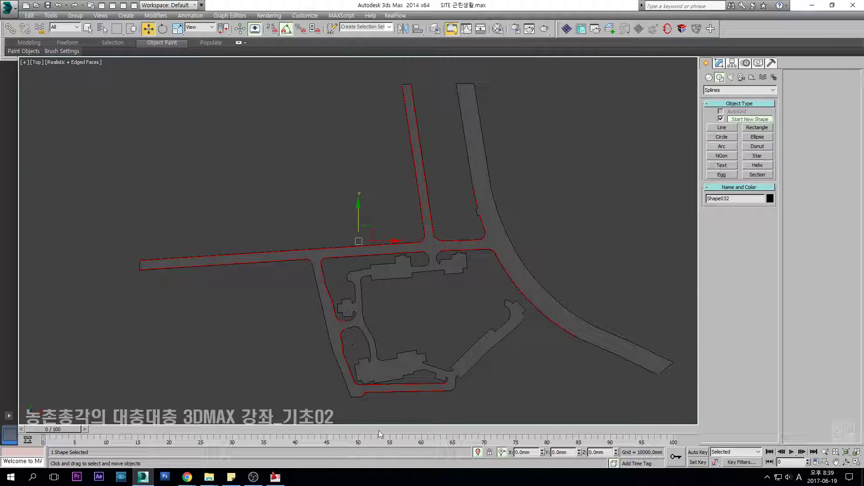
left_click(478, 452)
Inspect the strip shape against the curbs at the northwest junction and the western entrance crosswalk.
middle_click_drag(297, 317, 333, 255, "alt")
scroll(332, 254, "up", 5)
scroll(332, 255, "up", 10)
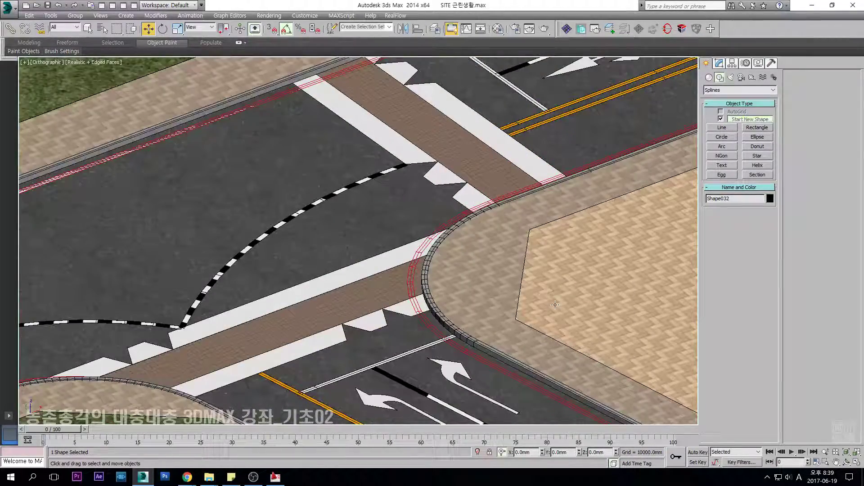
scroll(454, 337, "up", 3)
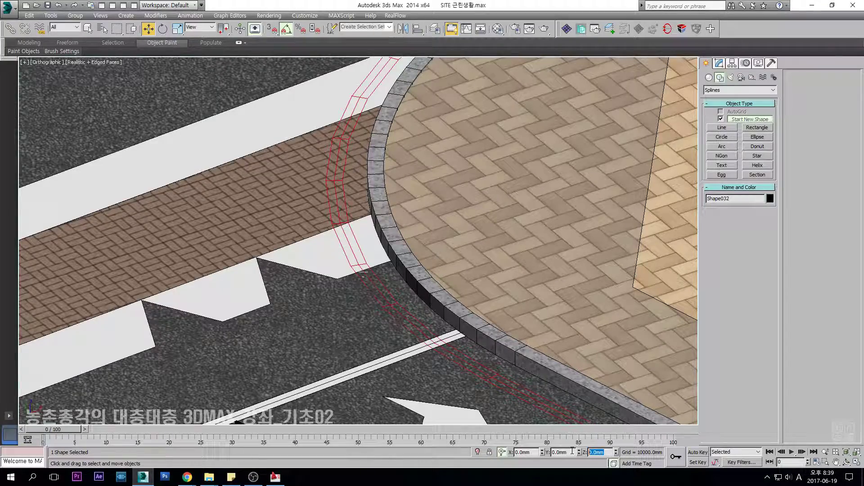
scroll(500, 220, "down", 15)
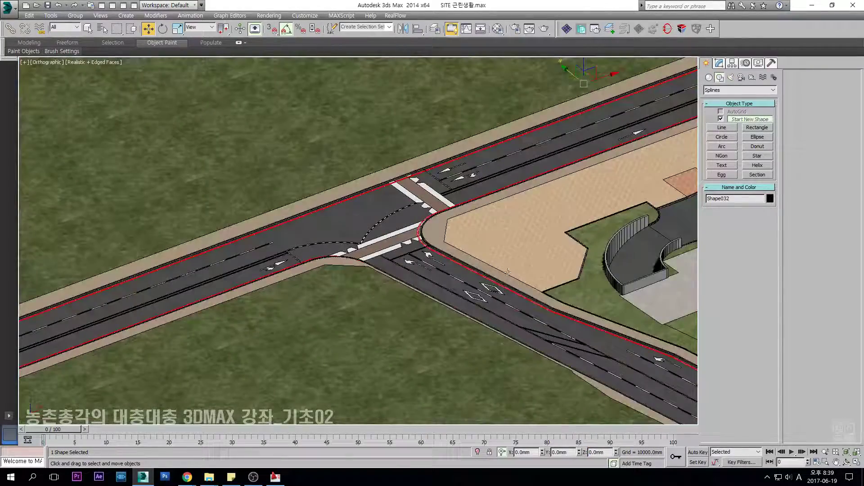
scroll(307, 207, "up", 12)
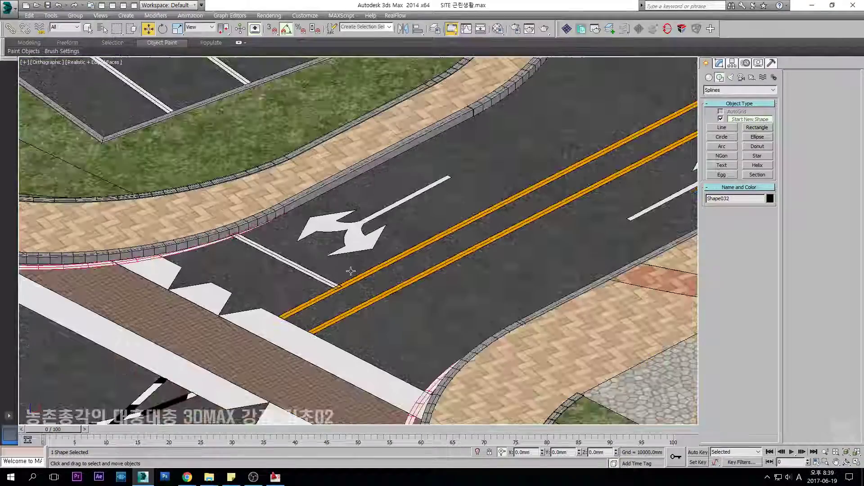
scroll(351, 271, "down", 4)
middle_click_drag(351, 271, 350, 203)
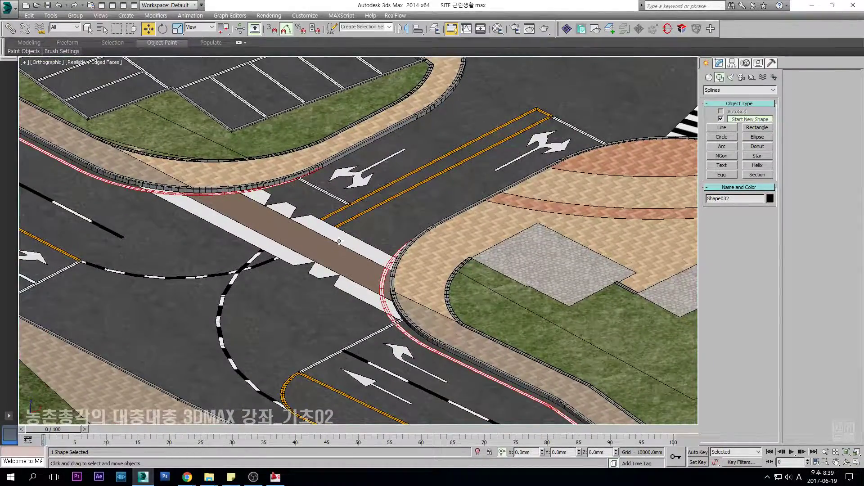
scroll(353, 220, "down", 2)
scroll(386, 259, "up", 4)
Select the road curbs and show their modifier settings beside the rounded sidewalk end at the parking crosswalk.
left_click(386, 260)
scroll(386, 260, "down", 8)
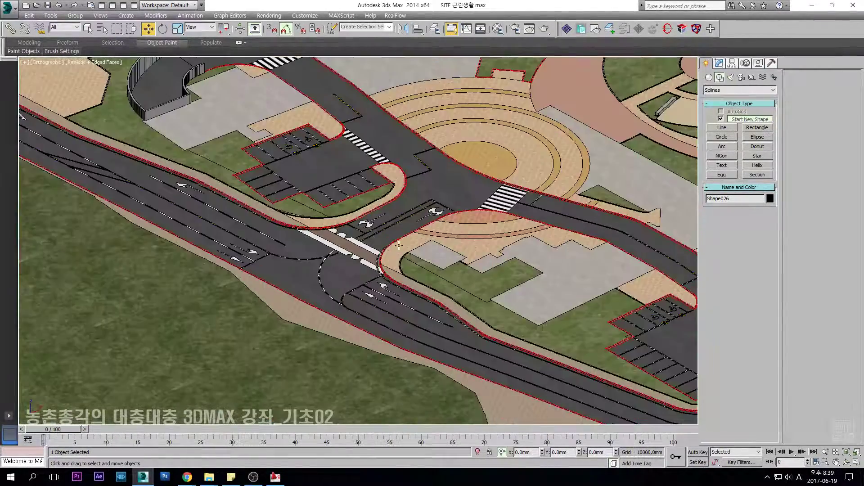
scroll(415, 213, "up", 10)
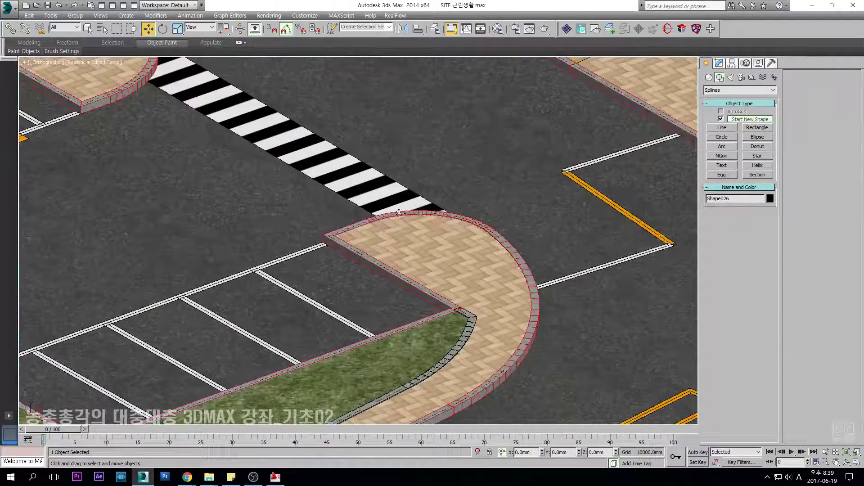
scroll(526, 310, "up", 4)
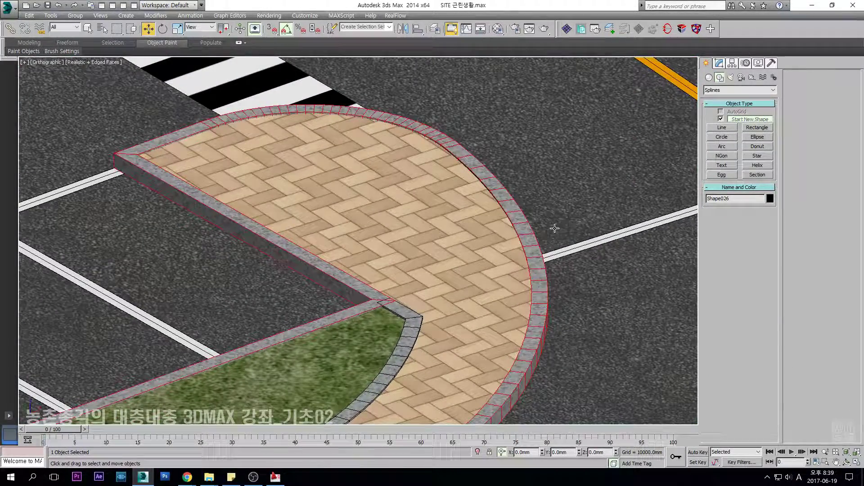
left_click(719, 64)
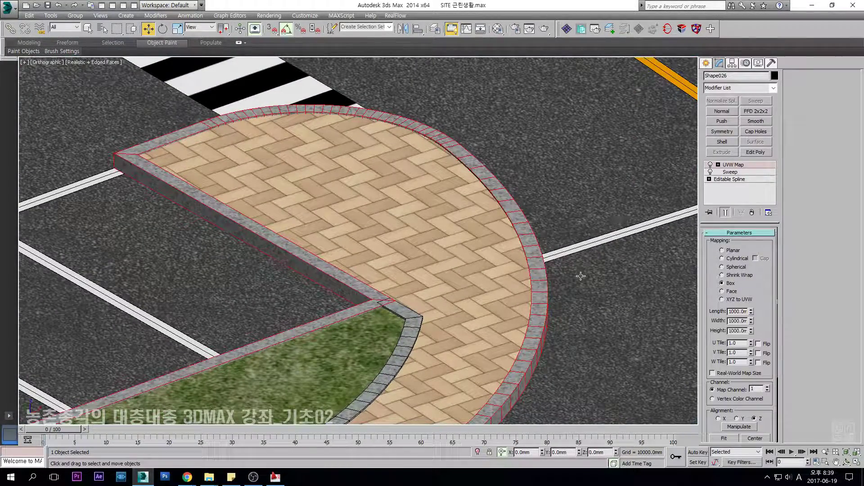
Examine the curbs from the accessible parking bays across the zebra crossing to the western entrance crosswalk.
scroll(510, 268, "down", 4)
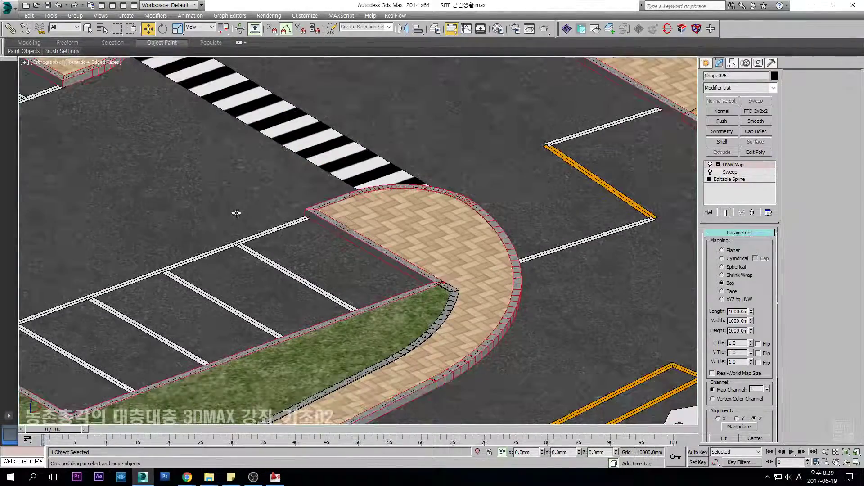
middle_click_drag(199, 165, 321, 266)
middle_click_drag(249, 236, 352, 232)
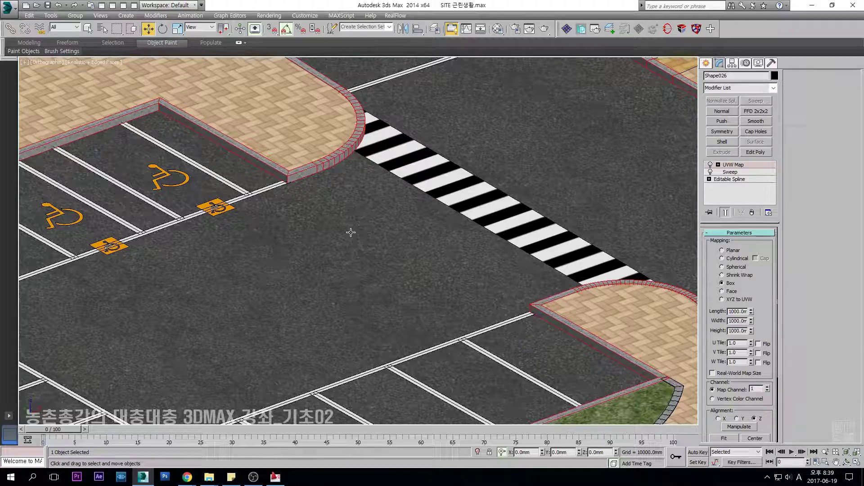
scroll(351, 232, "down", 4)
middle_click_drag(392, 265, 392, 207)
scroll(391, 207, "up", 8)
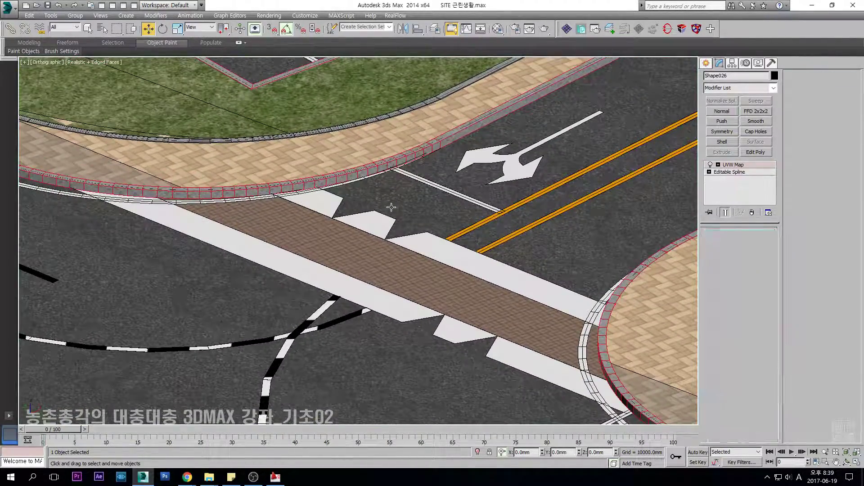
Select the asphalt road surface and examine the curb corner where the grass strip meets the parking bays.
left_click(409, 154)
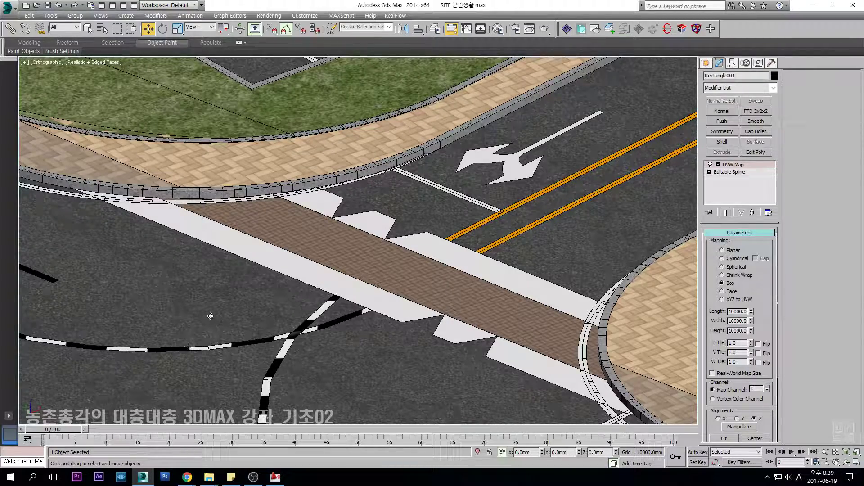
scroll(441, 199, "down", 5)
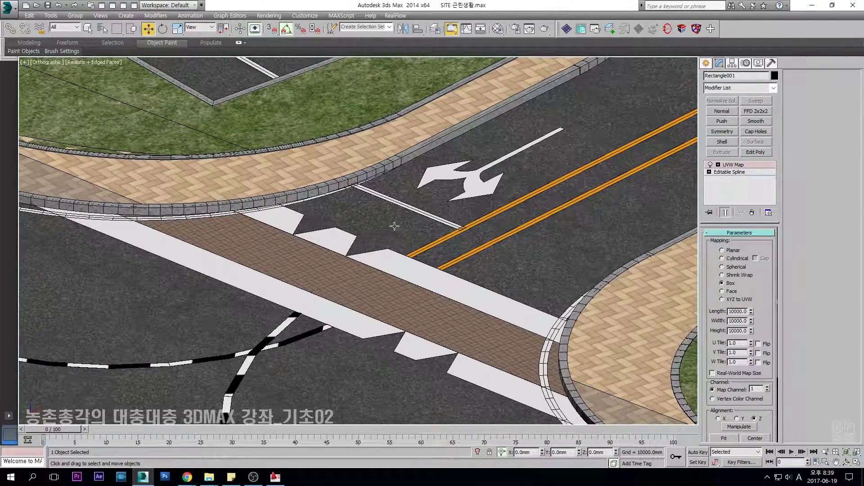
middle_click_drag(563, 83, 512, 127)
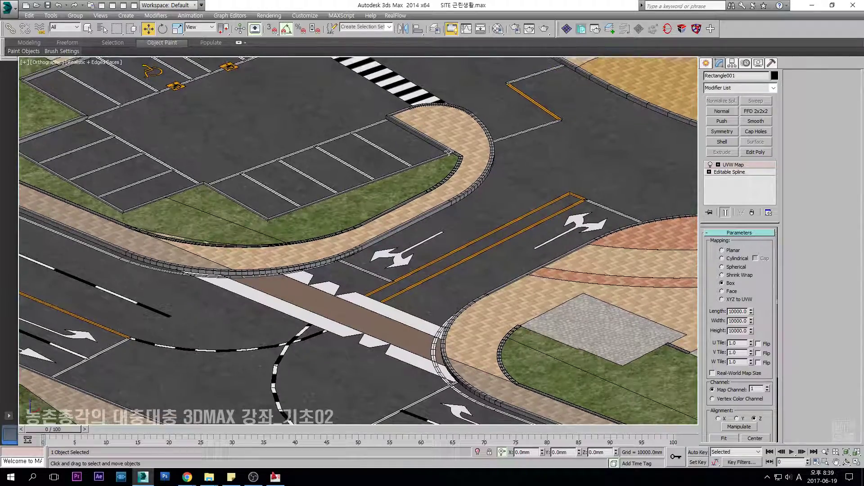
scroll(477, 169, "up", 3)
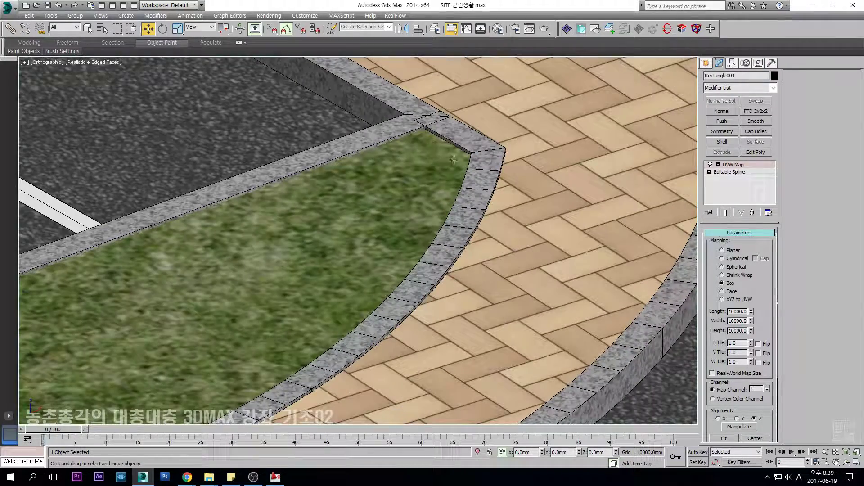
scroll(503, 153, "down", 3)
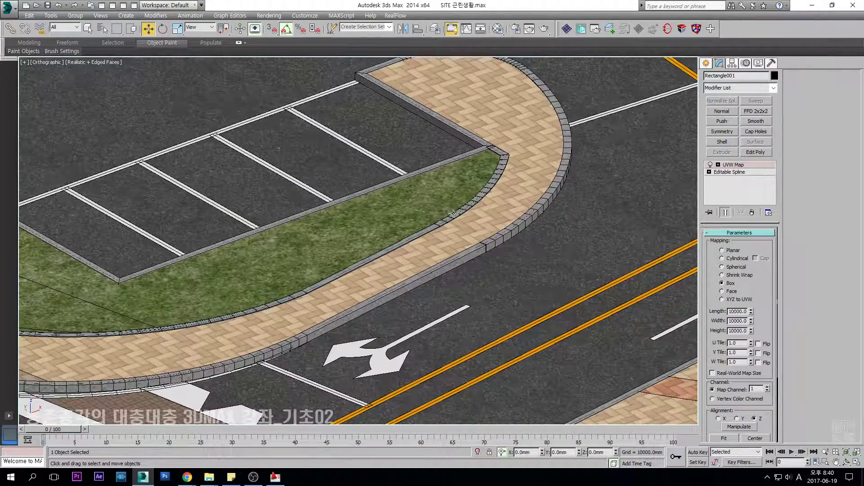
middle_click_drag(196, 311, 464, 260)
scroll(475, 282, "up", 4)
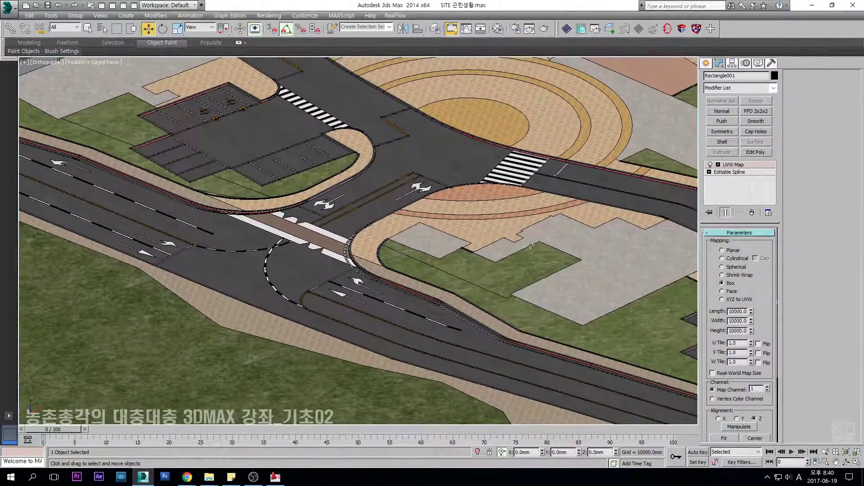
Inspect the southern parking lot's bay lines and select the curbs around its grass islands.
middle_click_drag(664, 299, 319, 226)
scroll(472, 255, "up", 8)
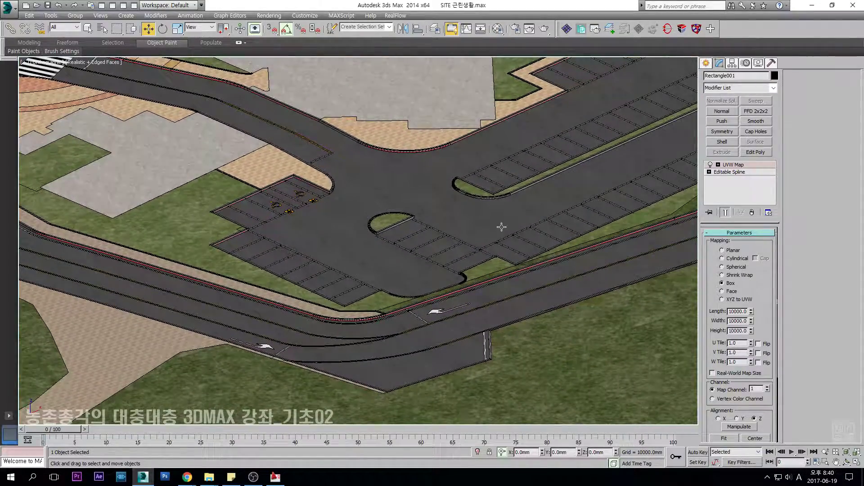
scroll(199, 204, "up", 3)
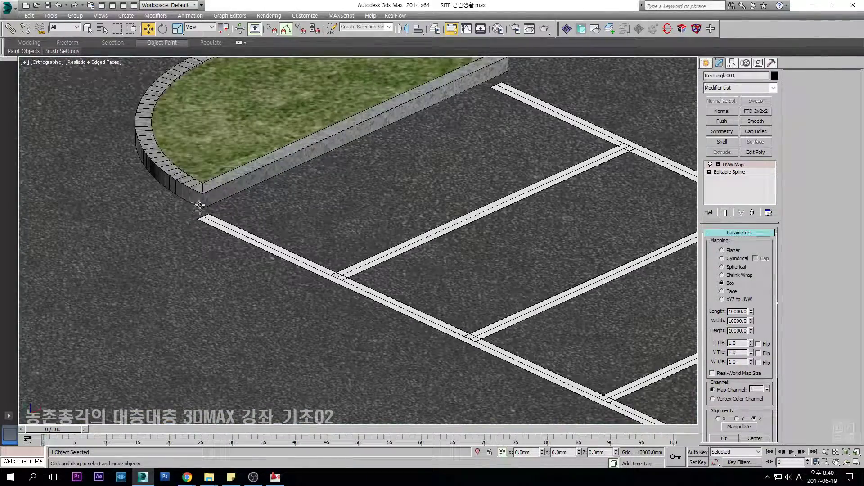
scroll(201, 211, "down", 10)
scroll(349, 149, "up", 5)
key("F3")
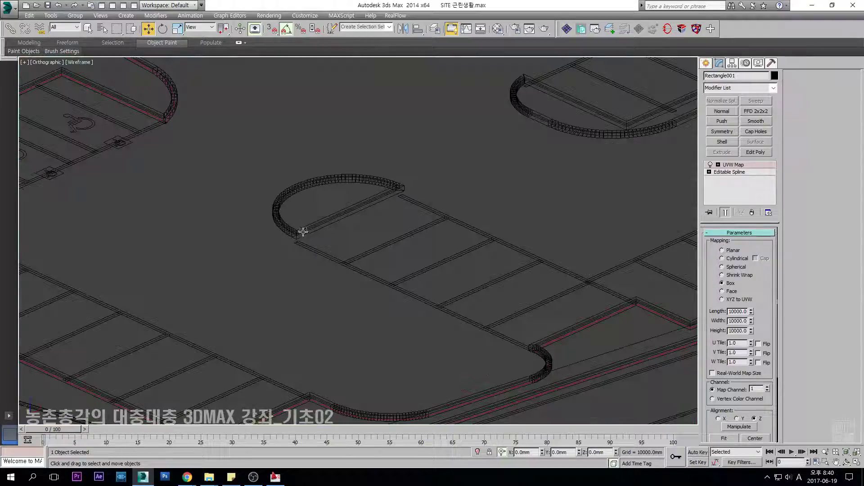
left_click(307, 230)
scroll(307, 230, "up", 2)
scroll(486, 119, "down", 8)
key("F3")
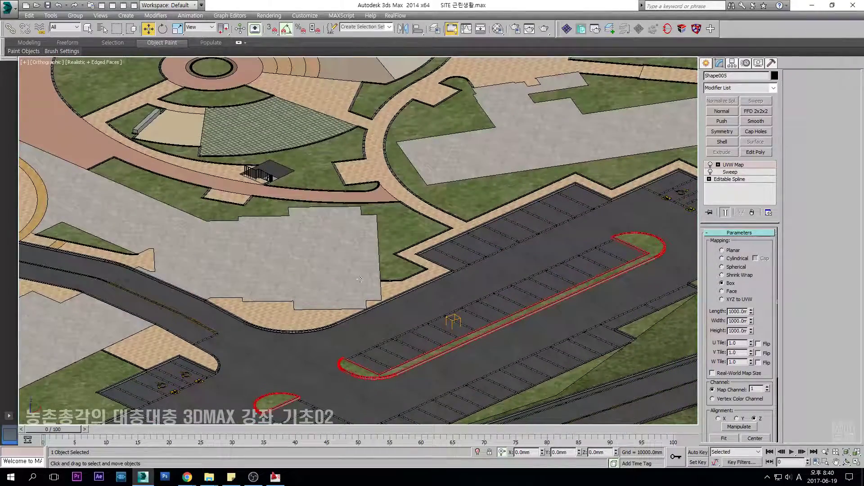
Select the stone-paved building footprint north of the parking lot, followed by the surrounding inner lawn surface.
left_click(338, 252)
scroll(338, 251, "down", 4)
scroll(324, 244, "up", 4)
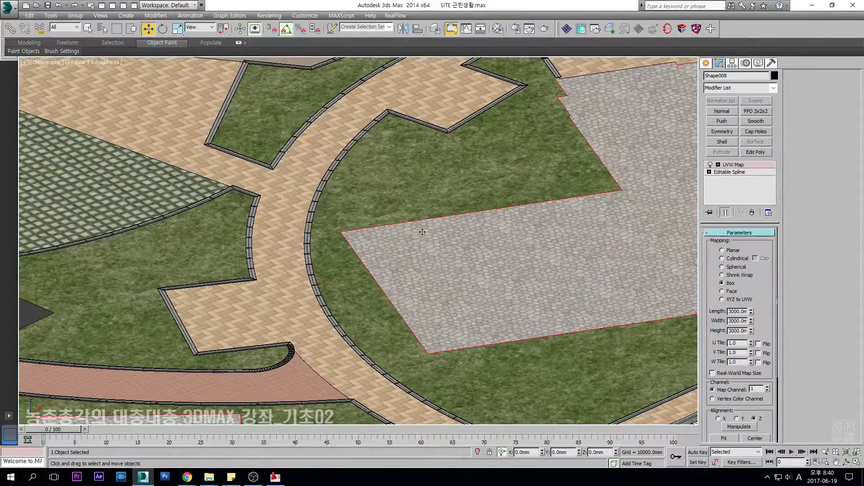
left_click(397, 184)
middle_click_drag(519, 147, 226, 288)
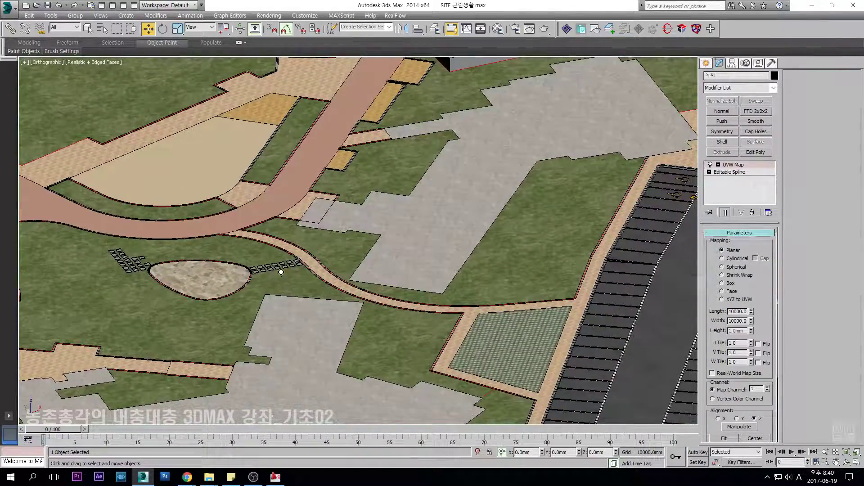
Show the whole site in a wireframe top view and unhide the "@@ site" drawing group.
scroll(281, 272, "down", 4)
key("t")
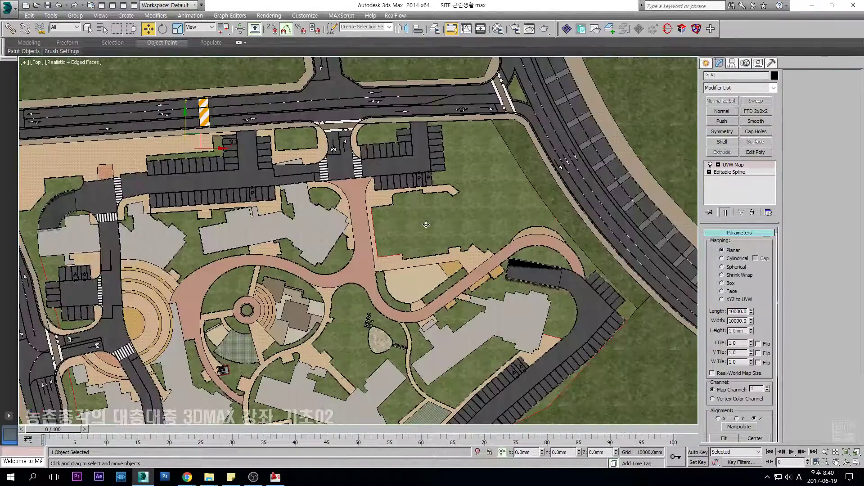
scroll(426, 224, "down", 3)
middle_click_drag(401, 331, 410, 274)
key("F3")
key("5")
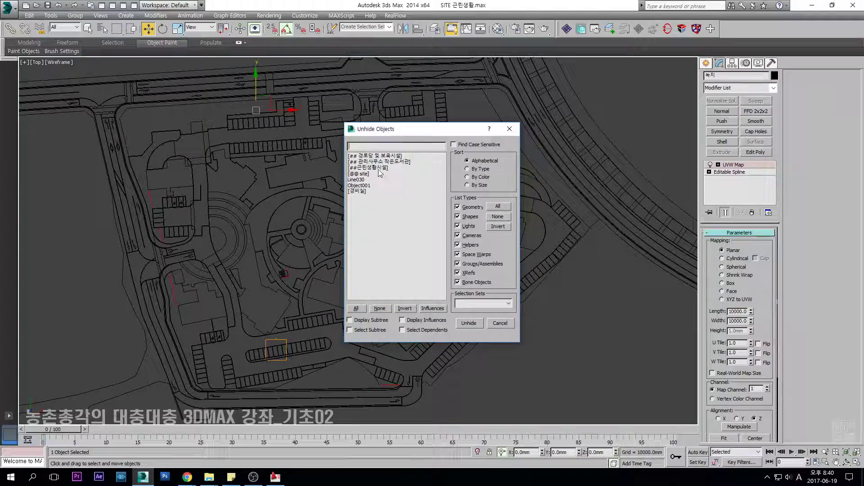
double_click(360, 174)
Select the "@@ site" drawing group and examine its linework around the northern parking bays and the neighbouring building outlines.
scroll(309, 187, "up", 6)
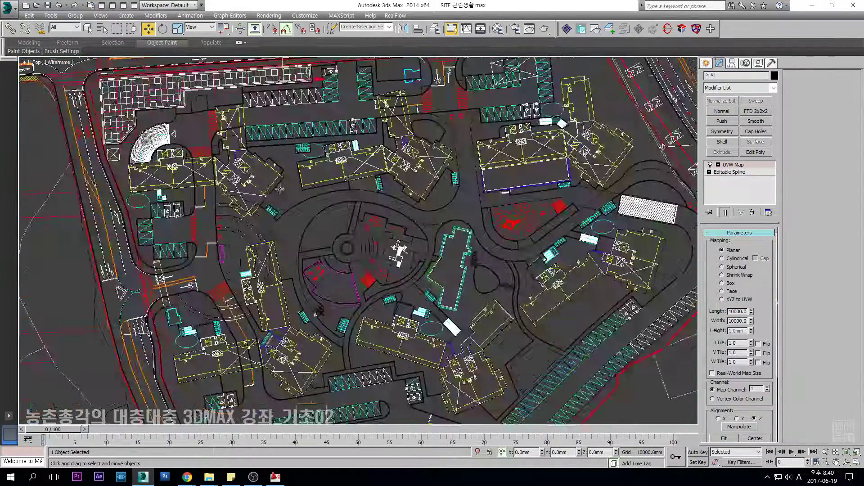
left_click(336, 152)
scroll(336, 152, "up", 2)
middle_click_drag(335, 151, 441, 334)
scroll(396, 301, "up", 4)
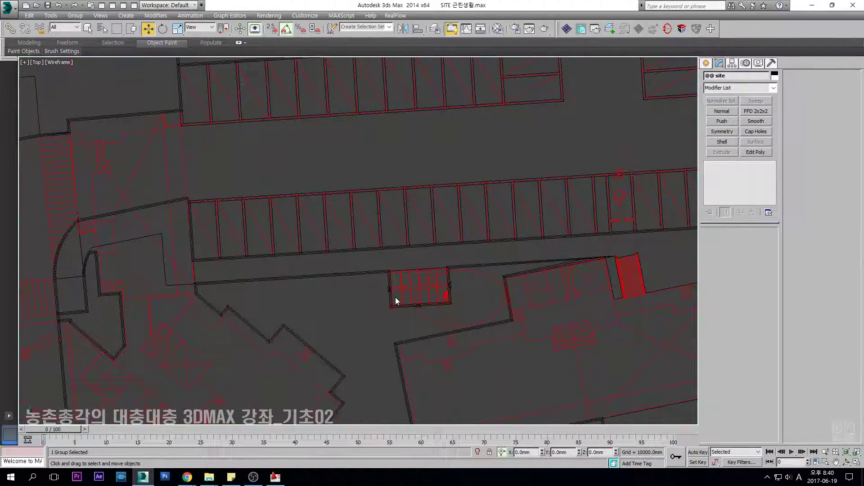
scroll(364, 291, "down", 4)
middle_click_drag(381, 280, 487, 336)
middle_click_drag(456, 259, 282, 272)
scroll(413, 238, "down", 3)
scroll(417, 233, "up", 5)
scroll(393, 239, "up", 2)
mouse_move(402, 273)
middle_mouse_down()
mouse_move(364, 233)
mouse_move(332, 218)
middle_mouse_up()
middle_click_drag(301, 261, 300, 260)
scroll(520, 271, "up", 5)
Compare the site drawing's linework with the modelled surfaces by alternating between wireframe and shaded display.
key("F3")
middle_click_drag(516, 234, 490, 241)
key("F3")
scroll(513, 242, "up", 3)
scroll(382, 235, "down", 5)
middle_click_drag(403, 316, 413, 148)
scroll(400, 258, "down", 3)
key("F3")
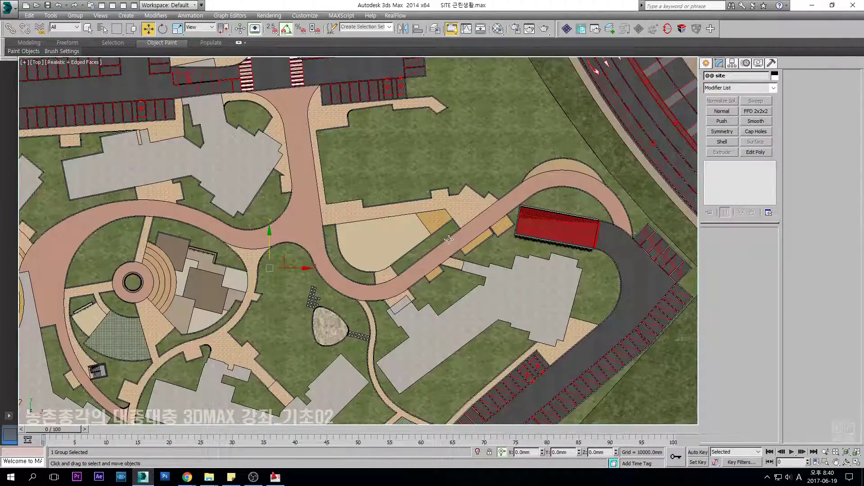
Examine the complete shaded site plan, including the surrounding roads, parking lots, paths and lawns, with the drawing overlaid.
scroll(451, 241, "down", 5)
scroll(456, 243, "up", 3)
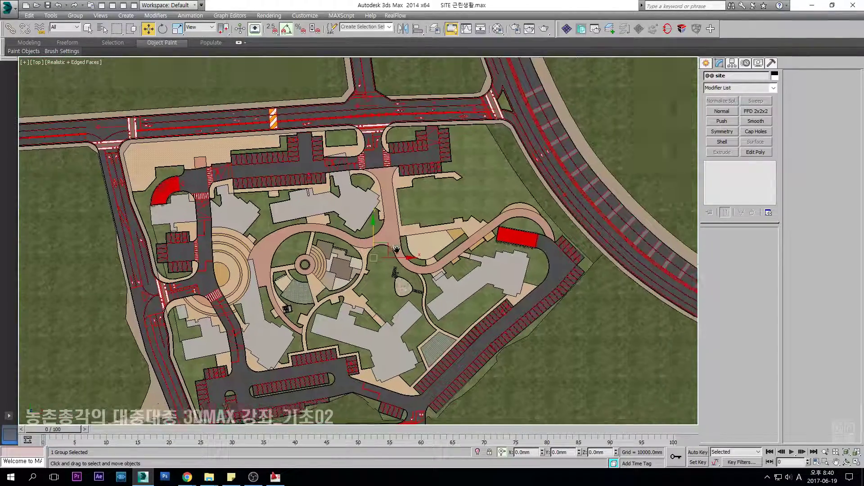
scroll(398, 250, "up", 1)
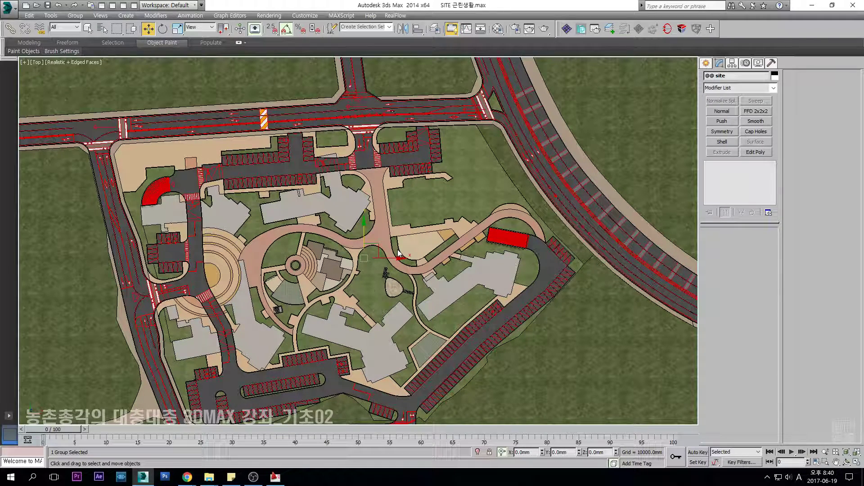
scroll(395, 239, "down", 2)
middle_click_drag(395, 238, 437, 237)
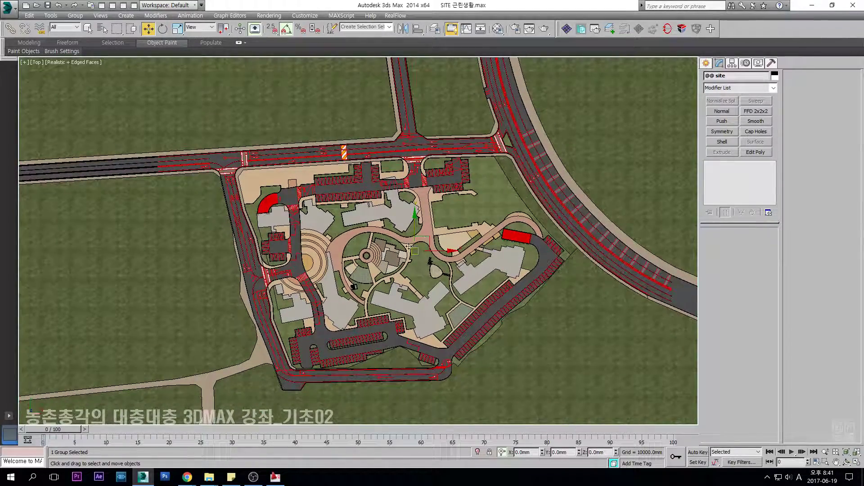
scroll(410, 247, "up", 4)
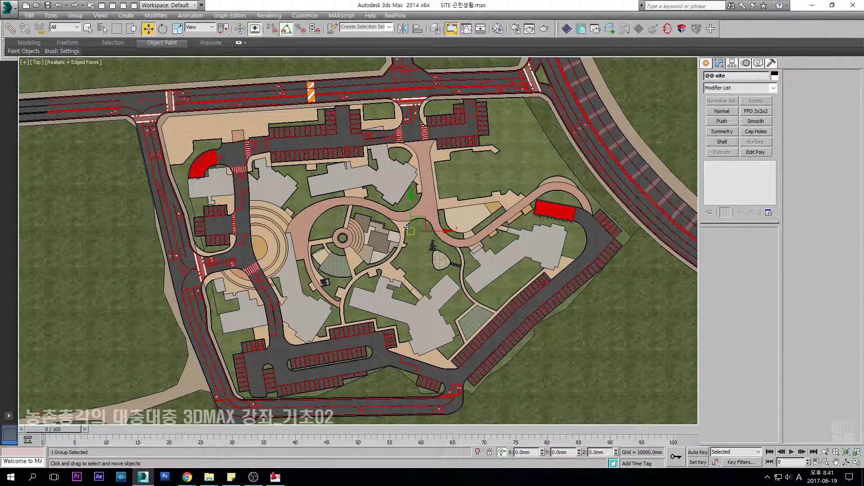
scroll(406, 228, "down", 4)
mouse_move(407, 229)
middle_mouse_down()
mouse_move(405, 256)
mouse_move(395, 235)
mouse_move(408, 236)
middle_mouse_up()
scroll(406, 255, "up", 2)
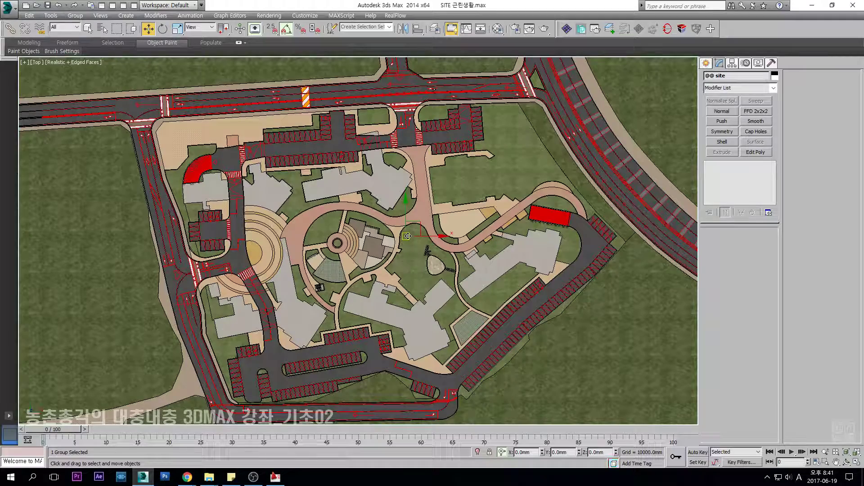